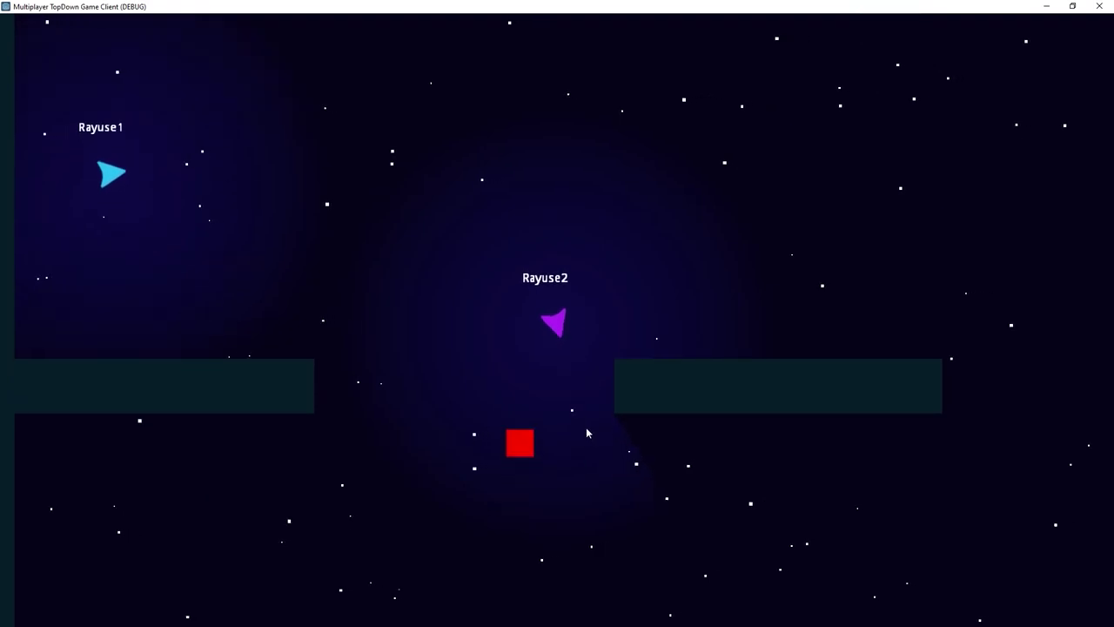
pyautogui.press('s')
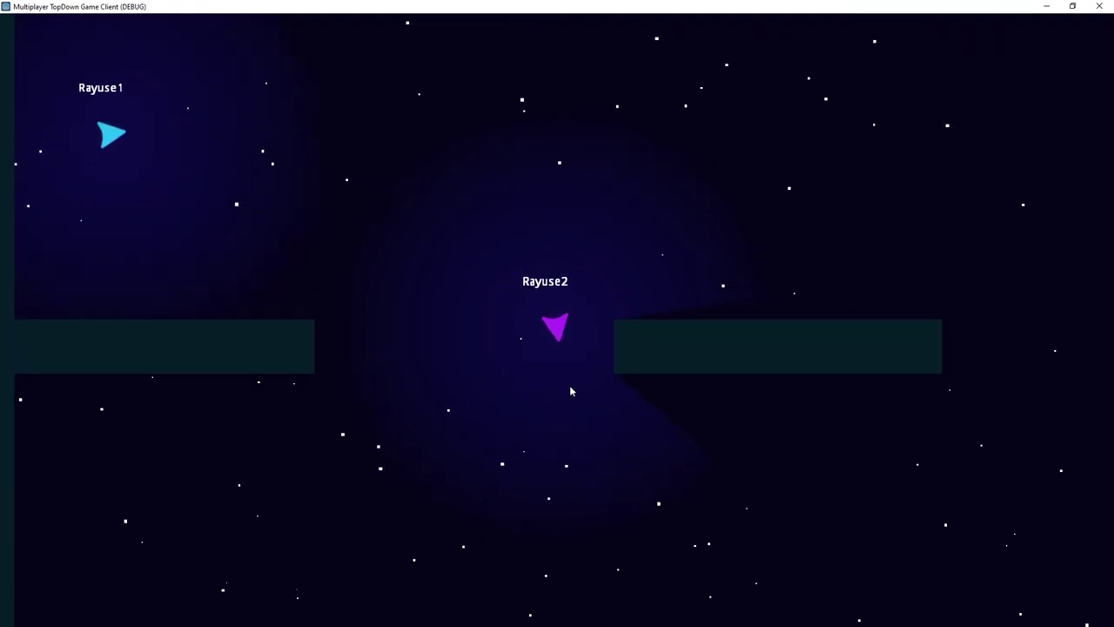
# Fly the purple ship down, right, then left and up in the running game
pyautogui.press('d')
pyautogui.press('d')
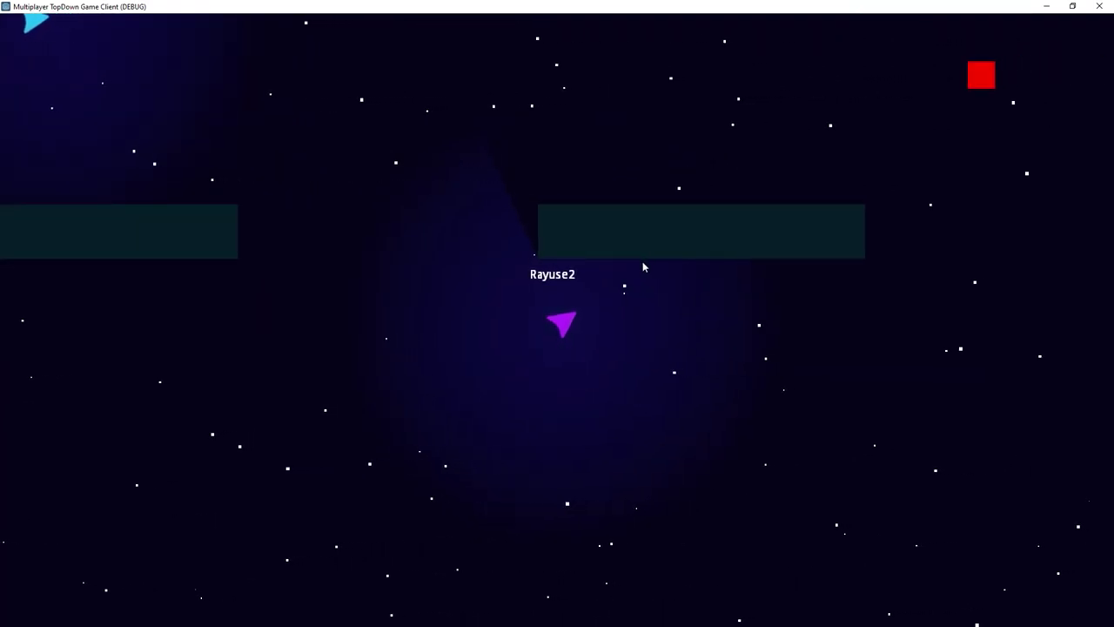
pyautogui.press('a')
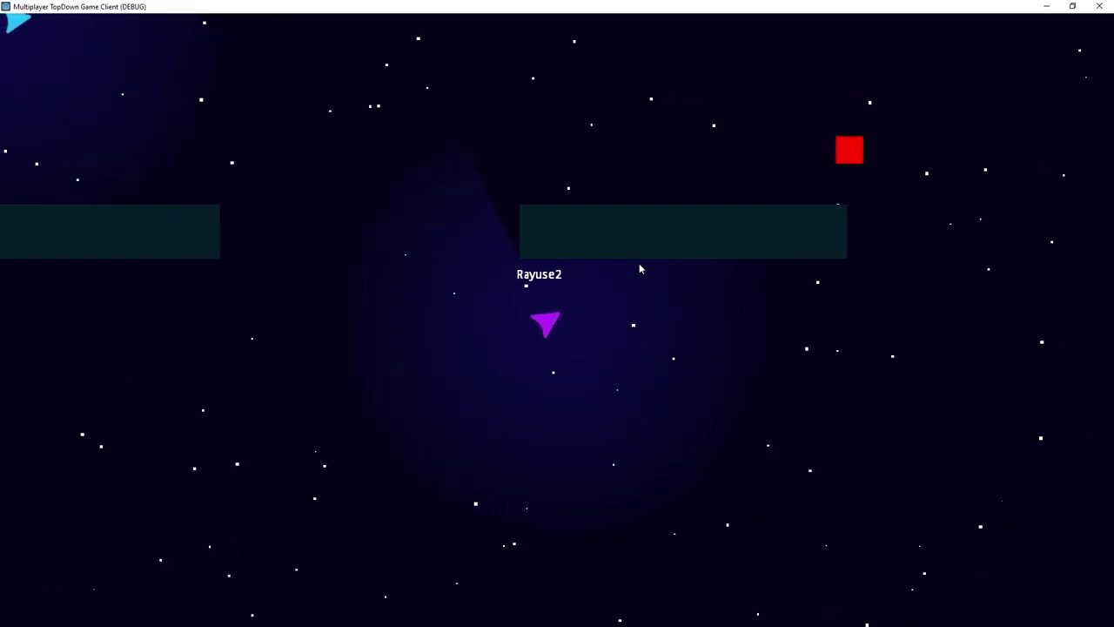
pyautogui.press('w')
pyautogui.press('w')
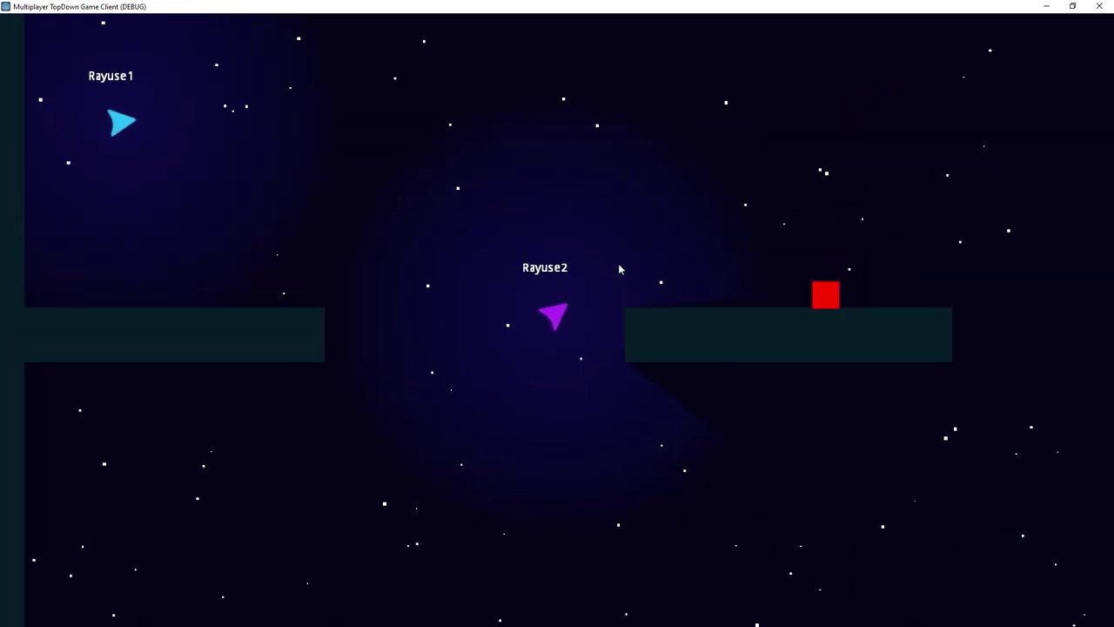
pyautogui.press('w')
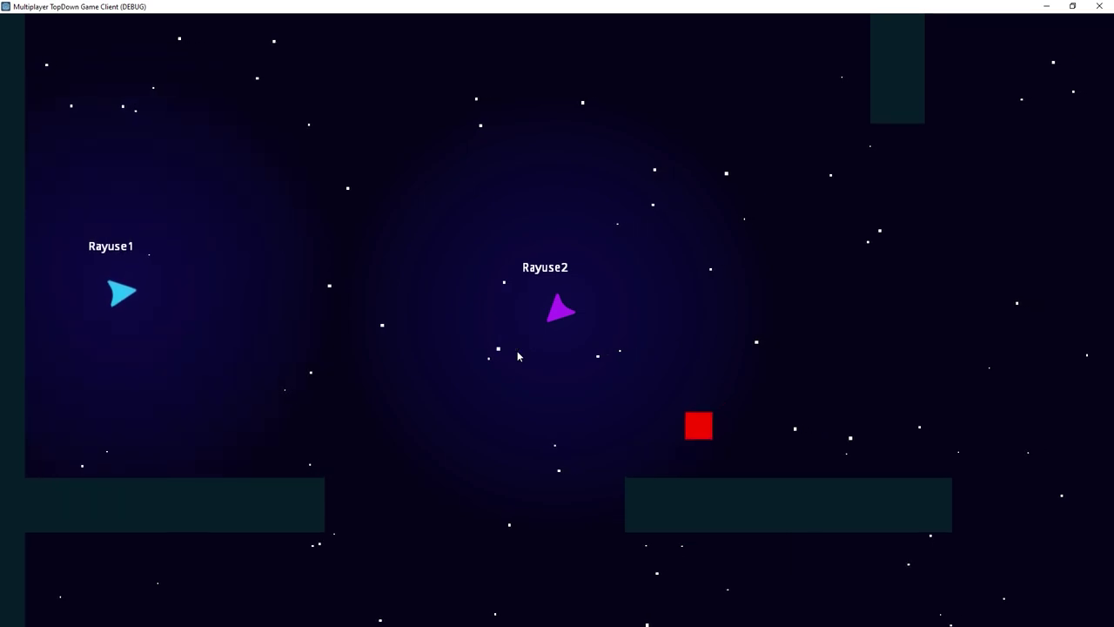
pyautogui.press('d')
pyautogui.press('d')
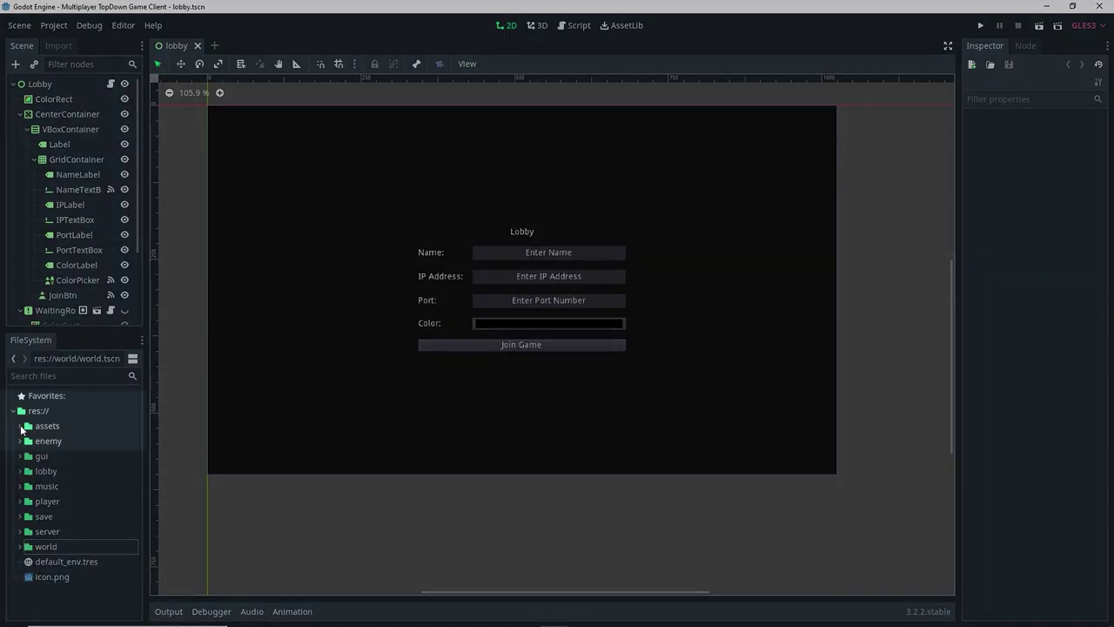
# Open world.tscn from the assets/world folder and pan to show the whole level map
pyautogui.doubleClick(27, 426)
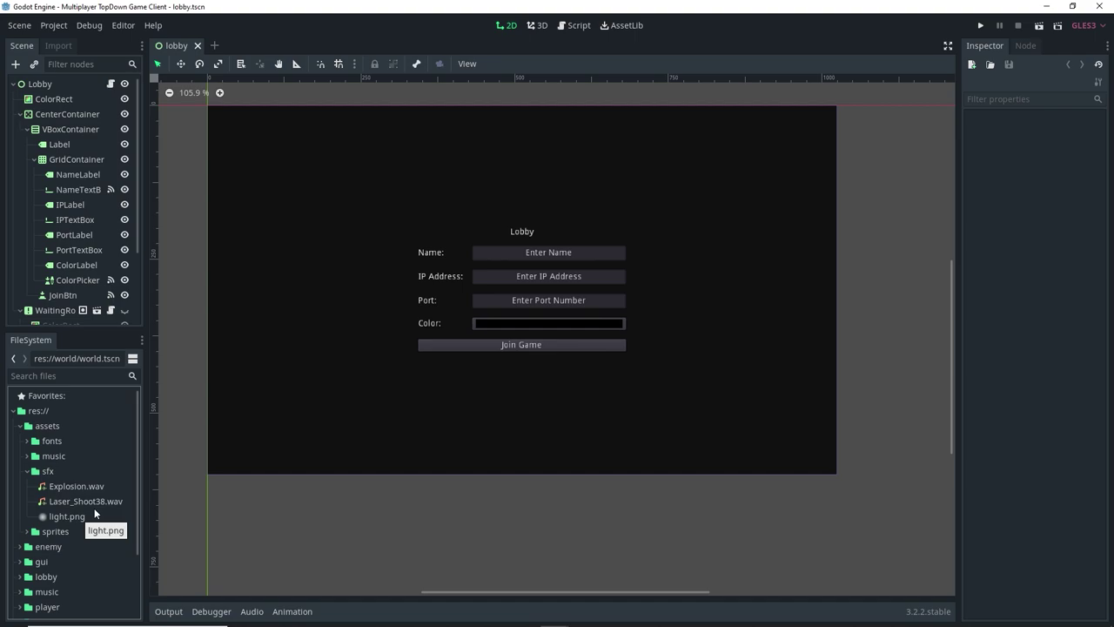
pyautogui.scroll(-3, 92, 508)
pyautogui.click(20, 566)
pyautogui.scroll(-1, 65, 555)
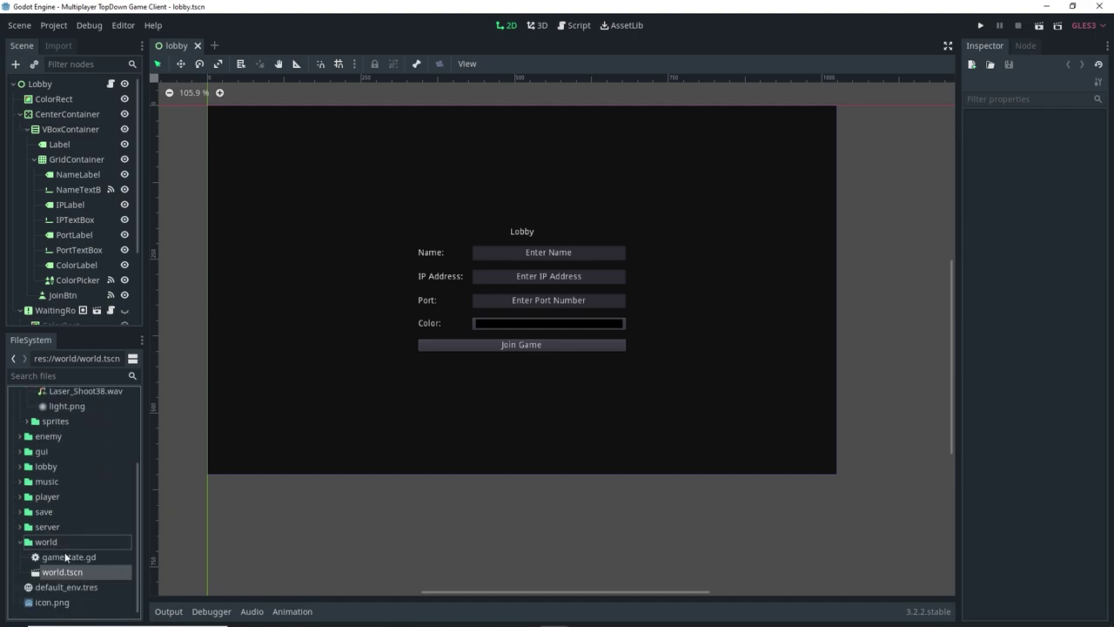
pyautogui.doubleClick(70, 571)
pyautogui.scroll(-3, 443, 420)
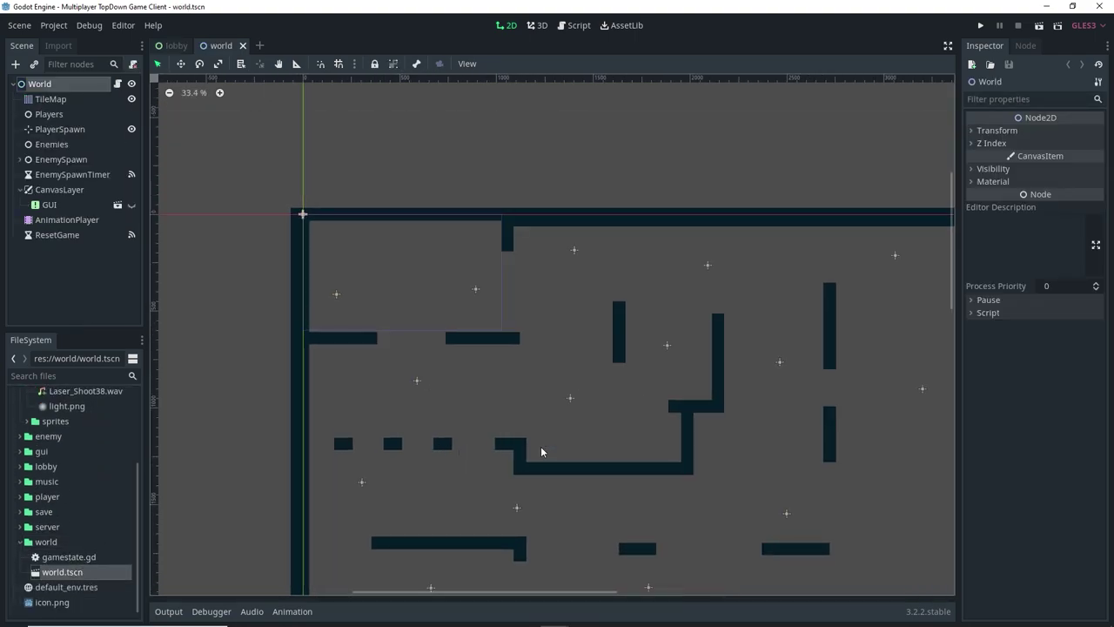
pyautogui.moveTo(540, 451); pyautogui.dragTo(435, 372, button='middle')
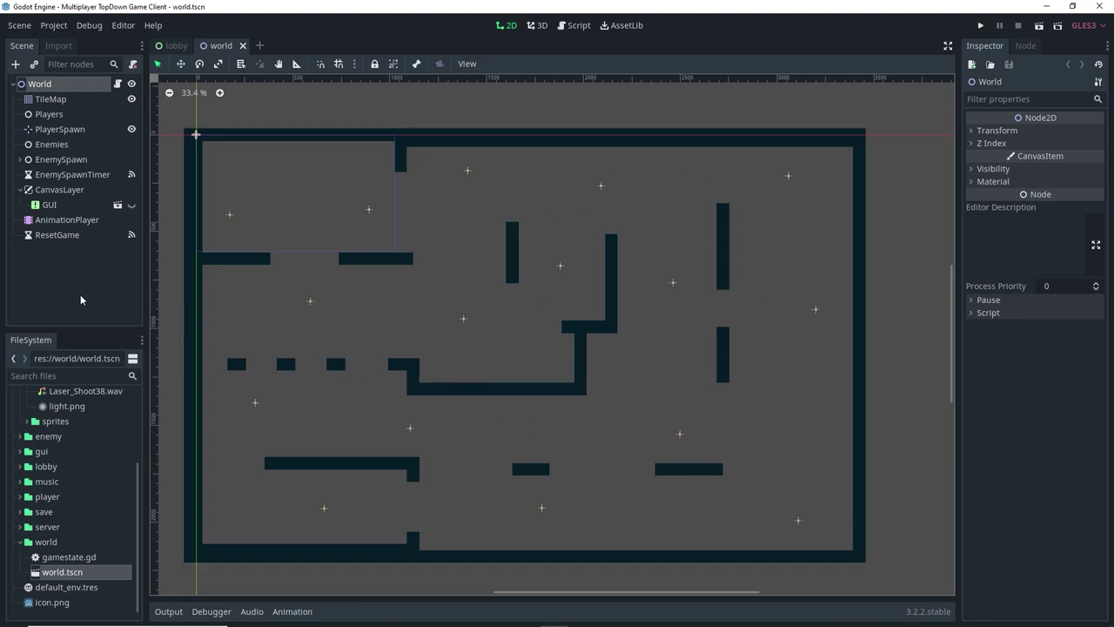
# Add a CanvasLayer node to the world scene and rename it Background
pyautogui.hotkey('ctrl', 'a')
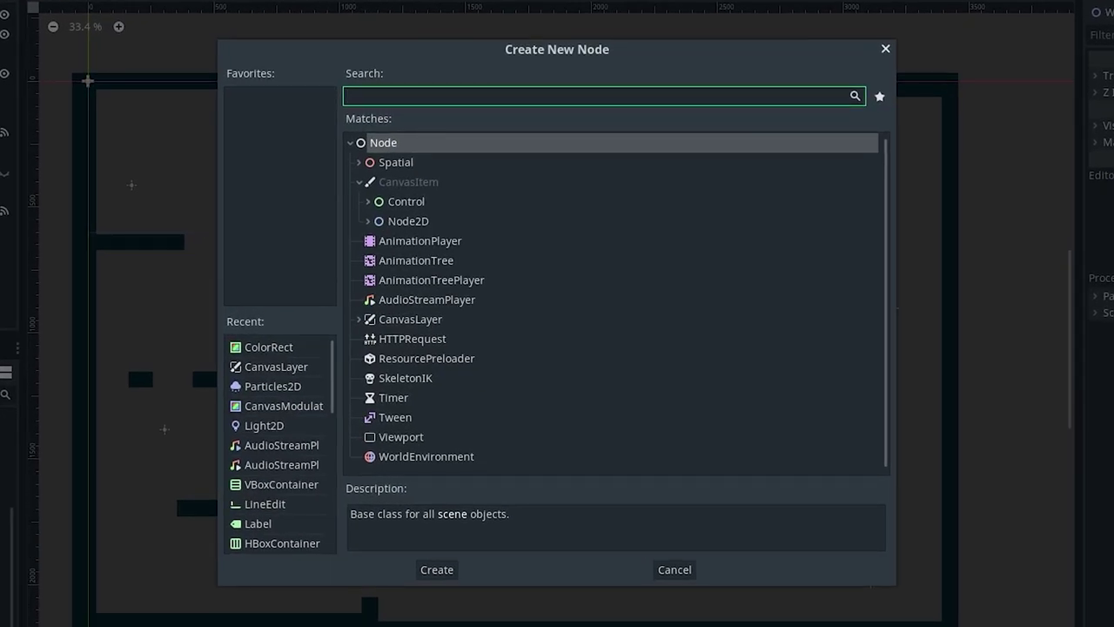
pyautogui.write('canvaslayer')
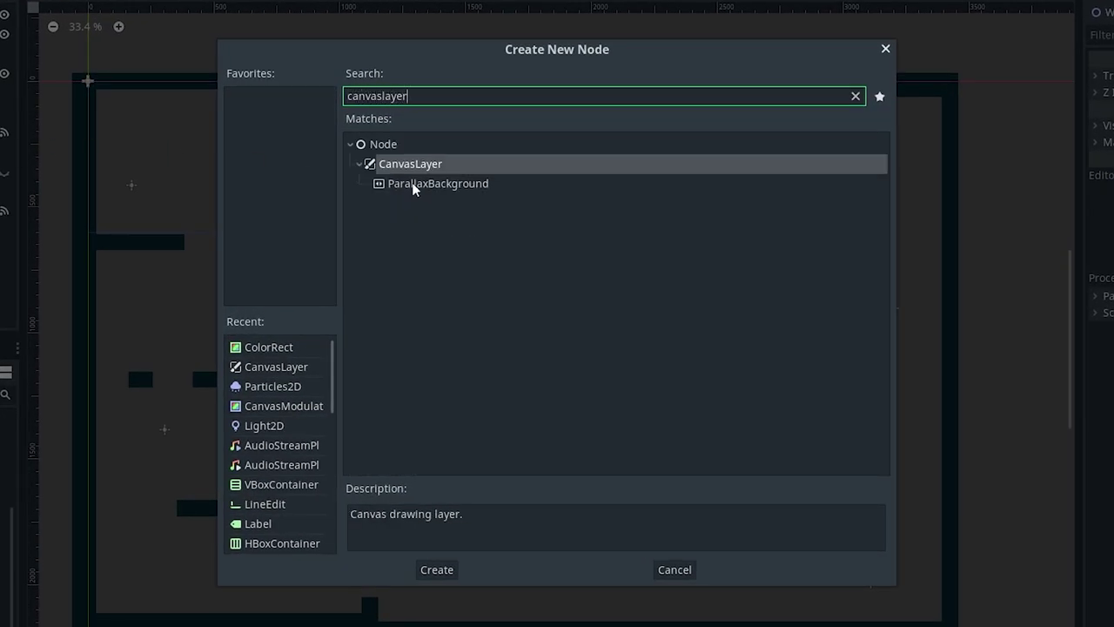
pyautogui.doubleClick(427, 164)
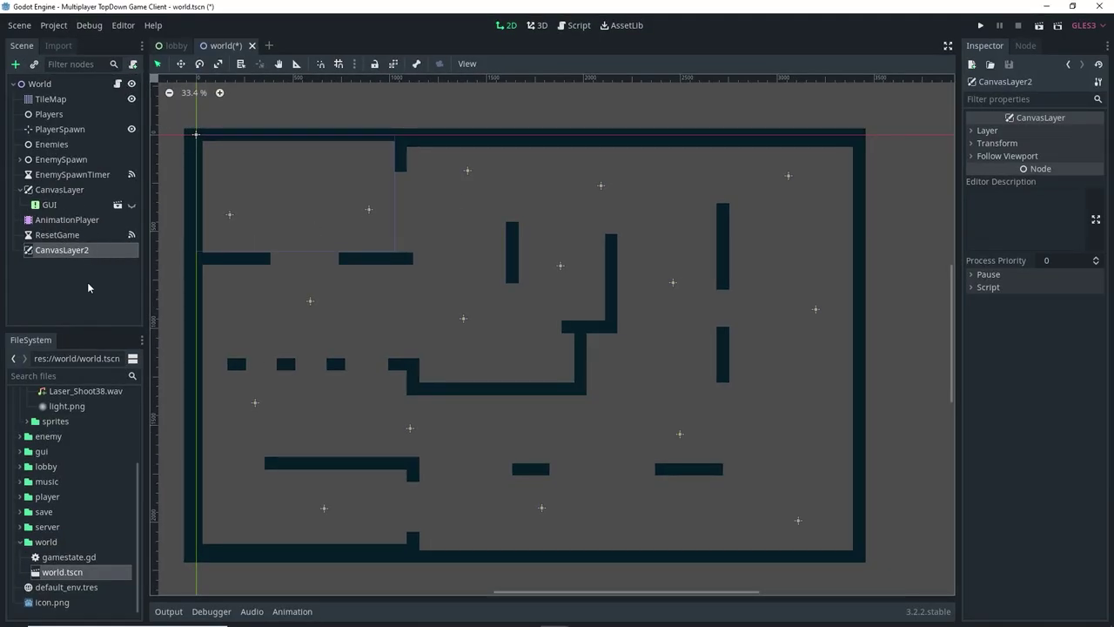
pyautogui.doubleClick(78, 250)
pyautogui.press('BackSpace')
pyautogui.write('B')
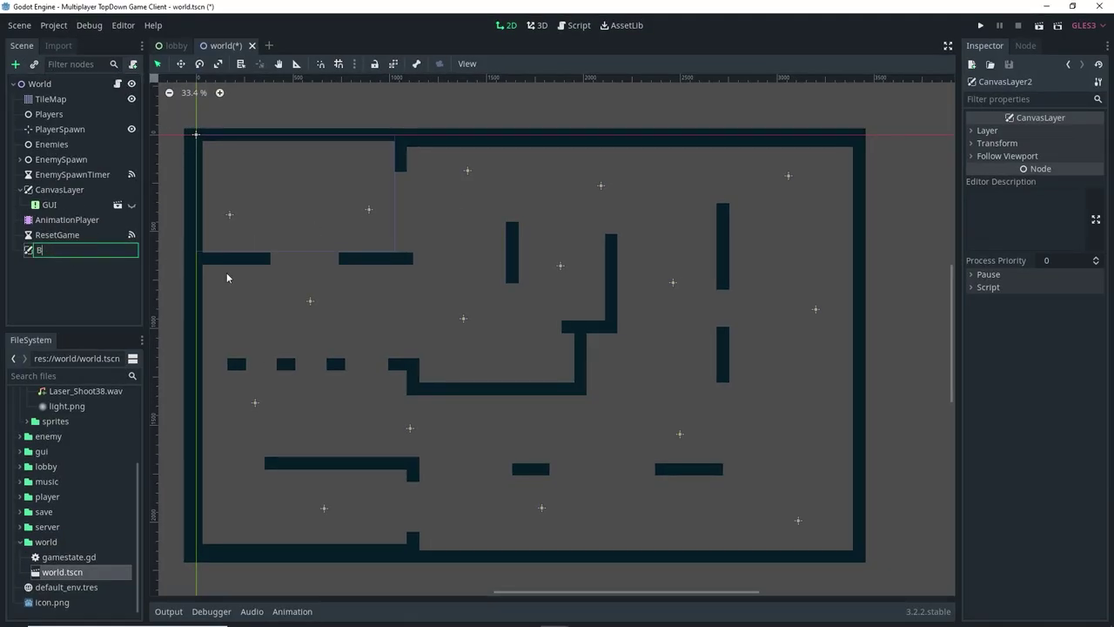
pyautogui.write('ackground')
pyautogui.press('Return')
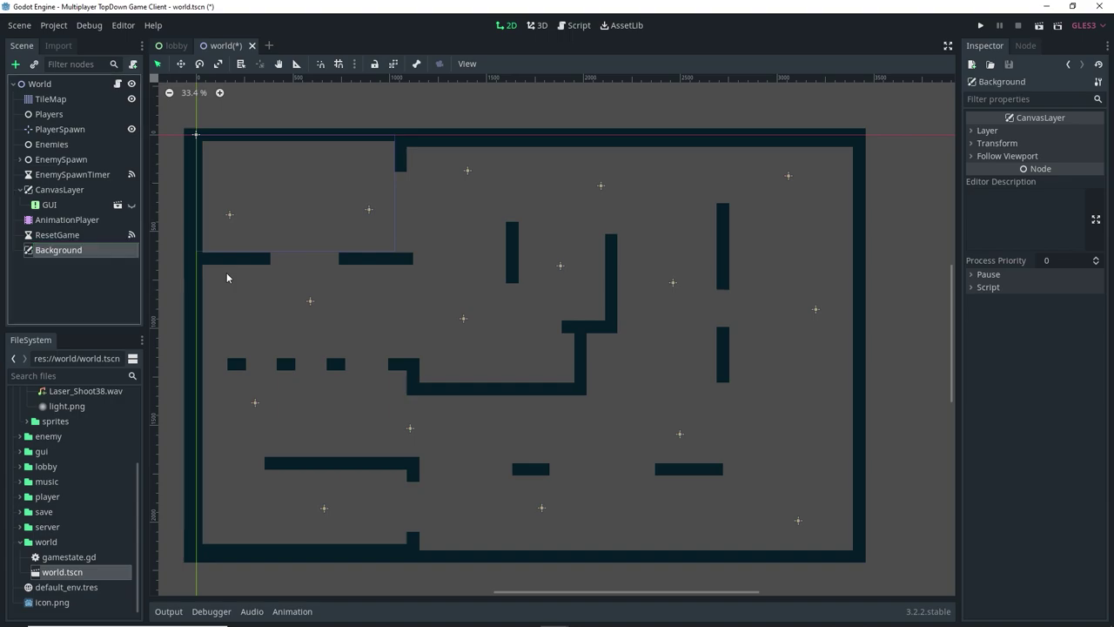
# Move Background to the top under World, with CanvasLayer and GUI directly below
pyautogui.moveTo(77, 251); pyautogui.dragTo(72, 97)
pyautogui.moveTo(72, 213); pyautogui.dragTo(66, 110)
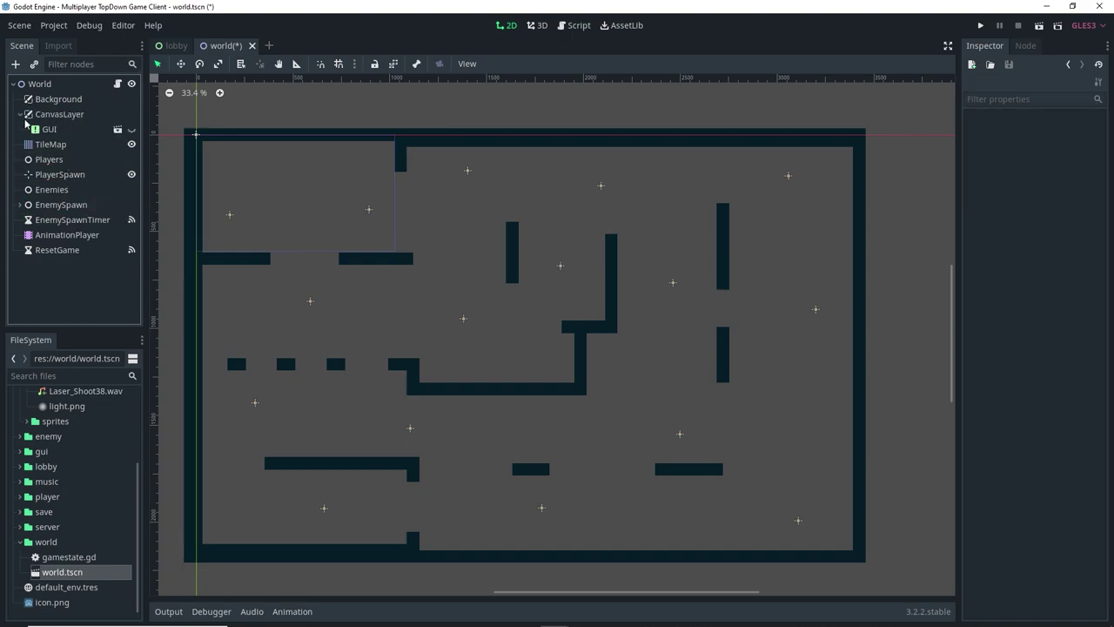
pyautogui.click(74, 105)
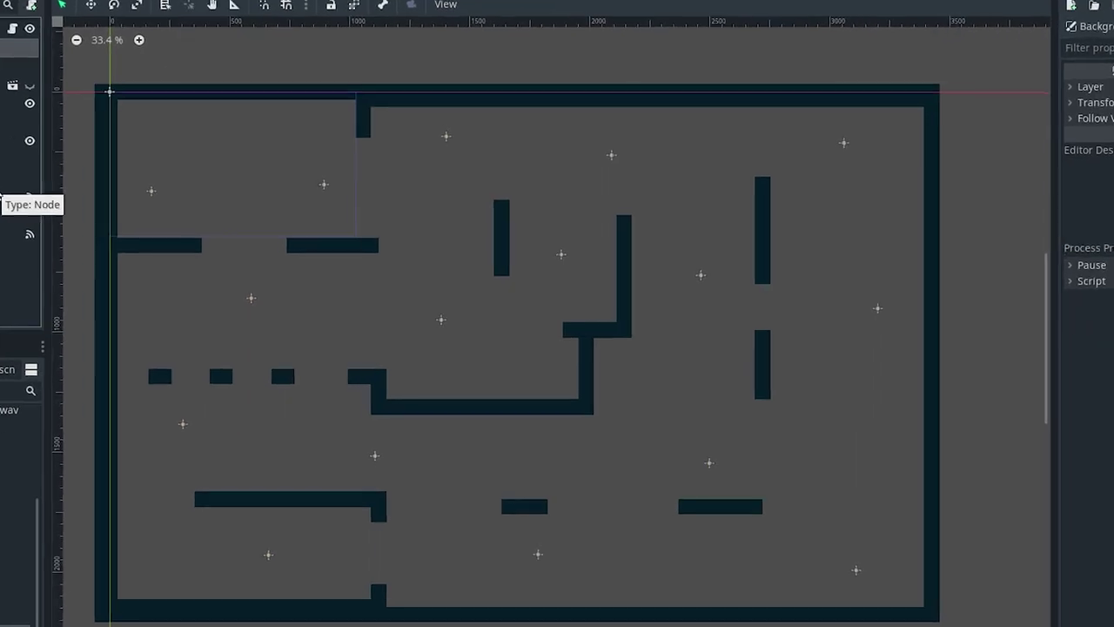
# Add a ColorRect child under Background and make it fill the full rect
pyautogui.hotkey('ctrl', 'a')
pyautogui.write('colo')
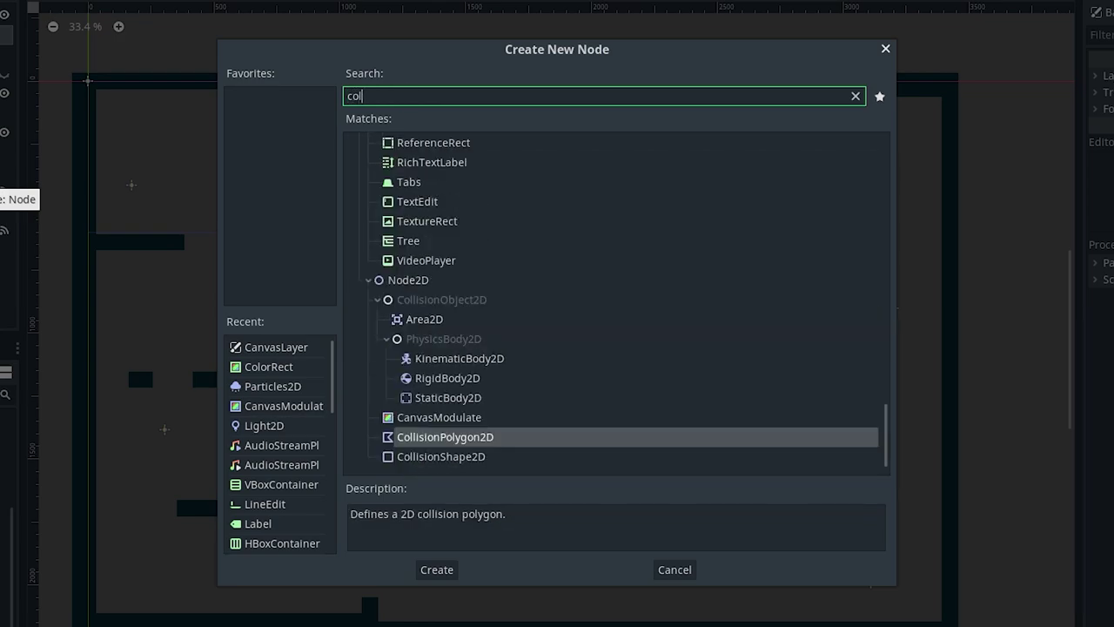
pyautogui.press('Down')
pyautogui.press('Down')
pyautogui.press('Down')
pyautogui.press('Down')
pyautogui.press('Down')
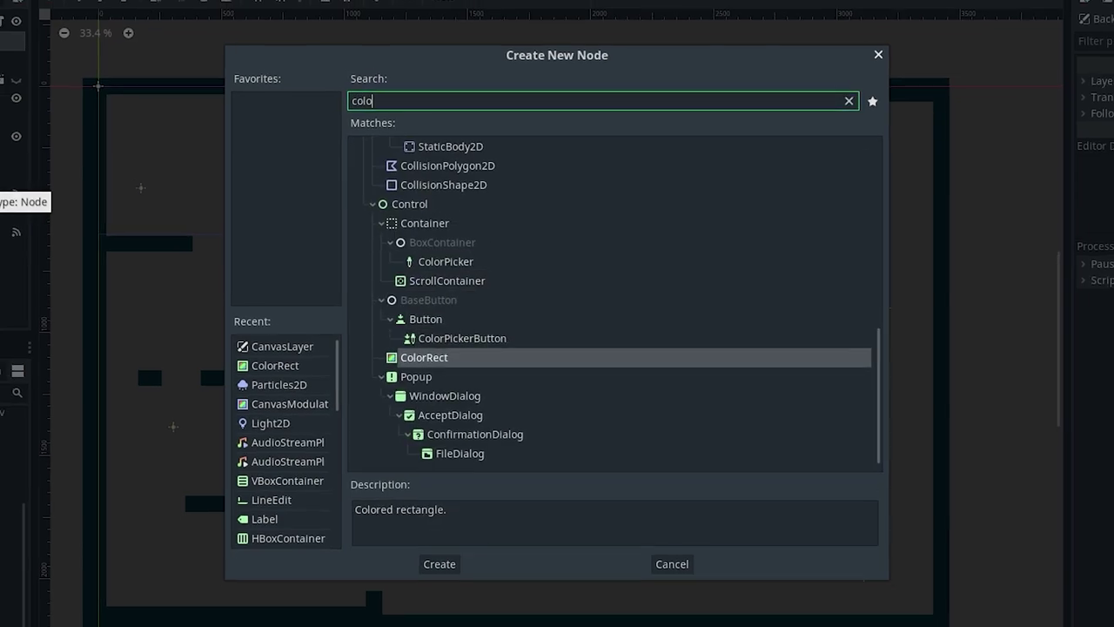
pyautogui.press('Return')
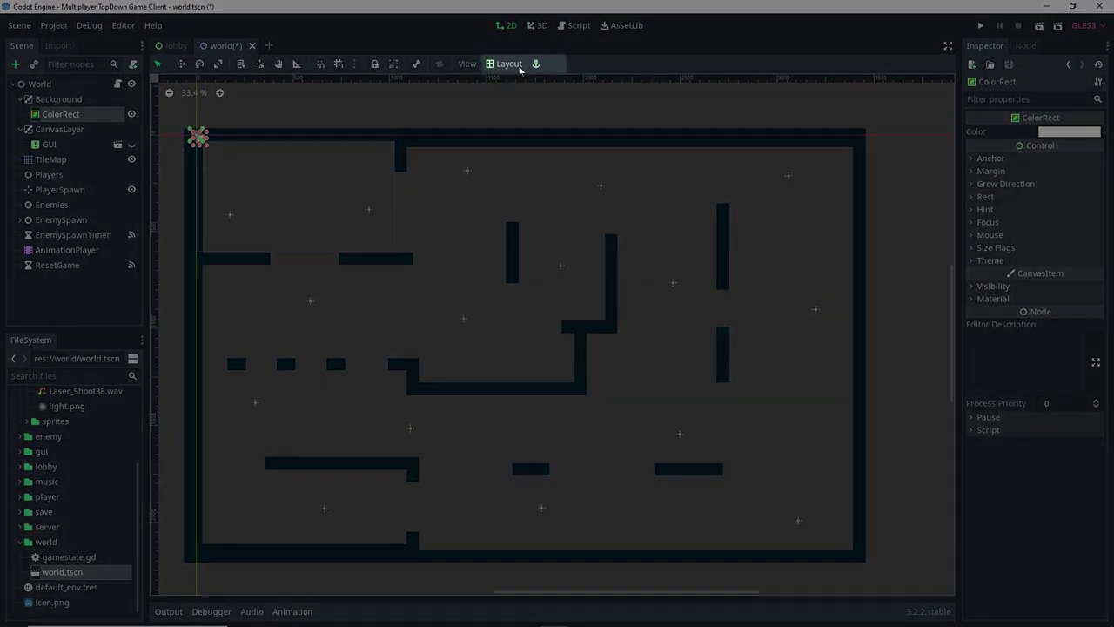
pyautogui.click(511, 64)
pyautogui.click(534, 325)
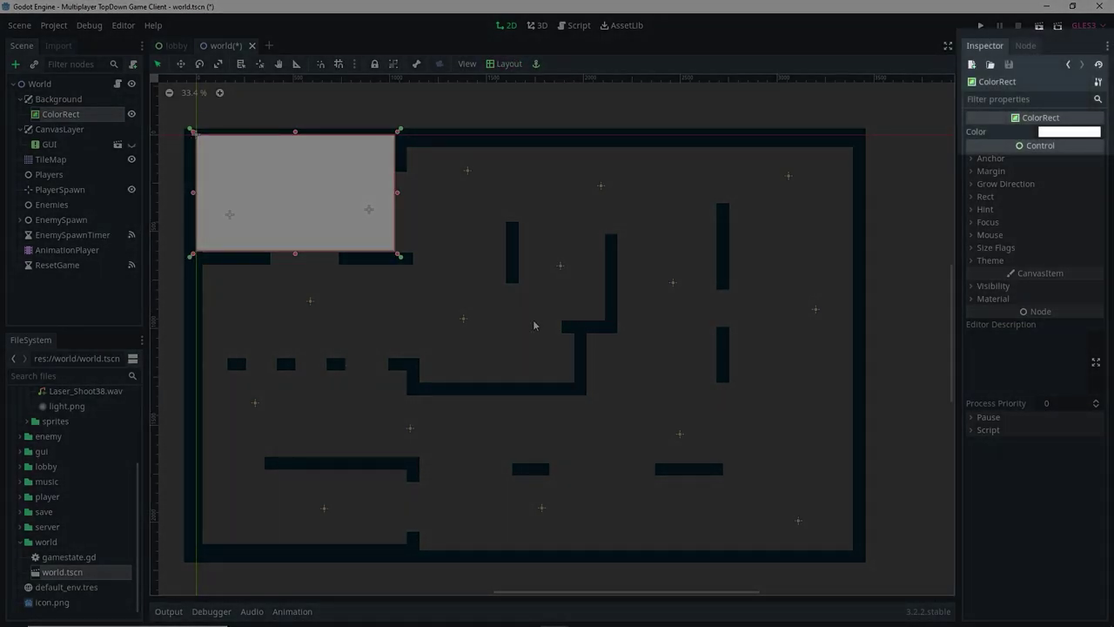
# Colour the ColorRect a near-black navy blue and zoom in on it
pyautogui.click(1069, 131)
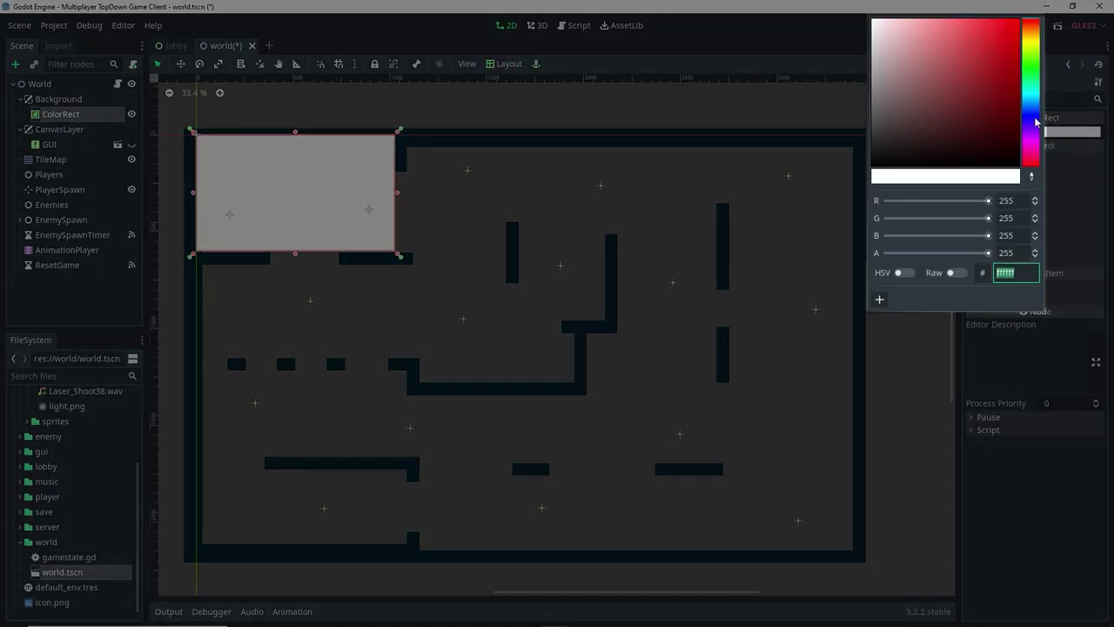
pyautogui.click(1029, 117)
pyautogui.moveTo(1010, 143); pyautogui.dragTo(995, 161)
pyautogui.click(380, 254)
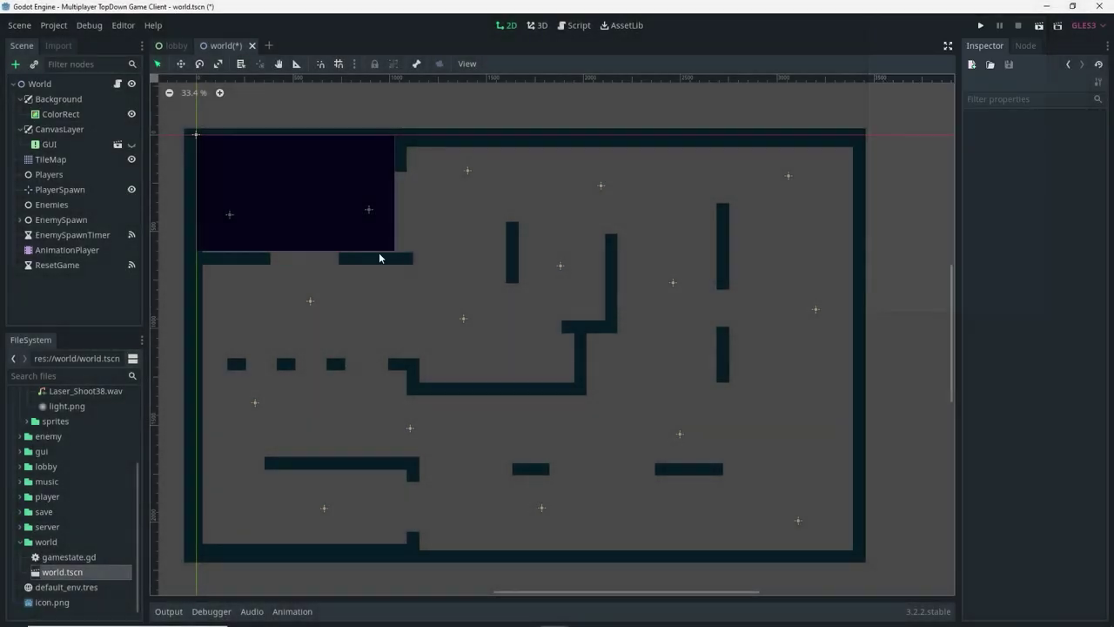
pyautogui.scroll(2, 260, 224)
pyautogui.moveTo(260, 224); pyautogui.dragTo(369, 319, button='middle')
pyautogui.scroll(1, 368, 319)
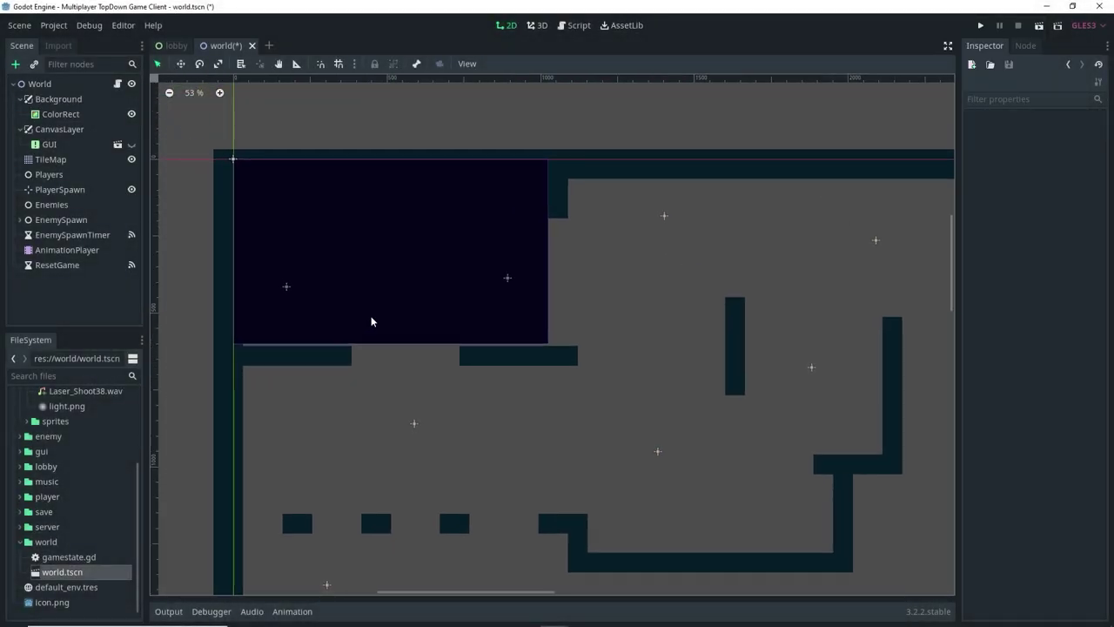
# Set the Background canvas layer's Layer to -1, then run the game
pyautogui.click(77, 100)
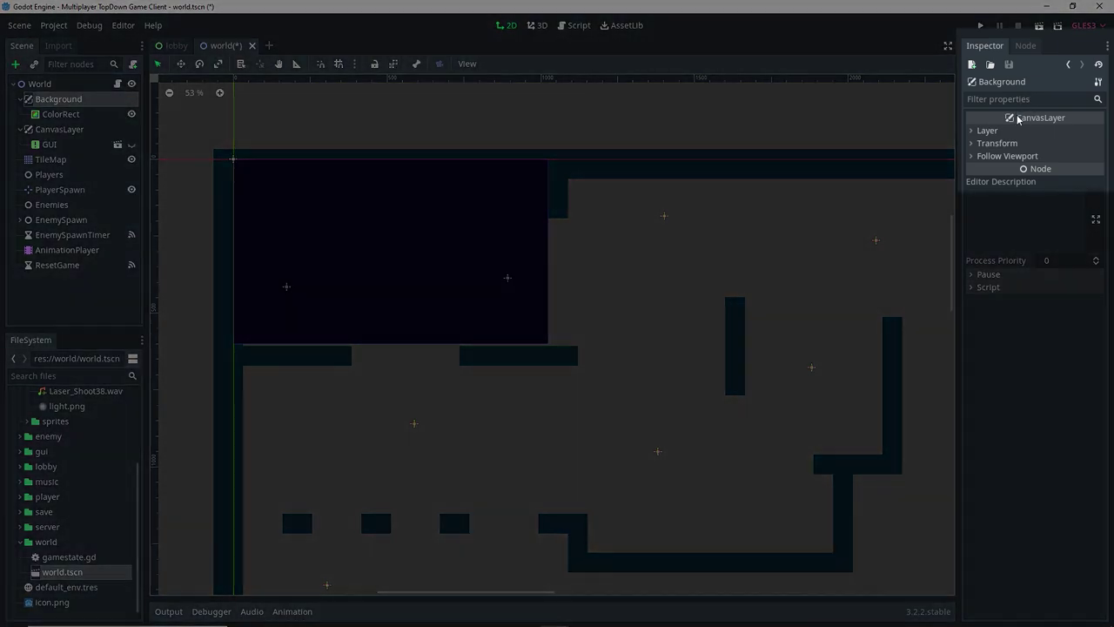
pyautogui.click(987, 132)
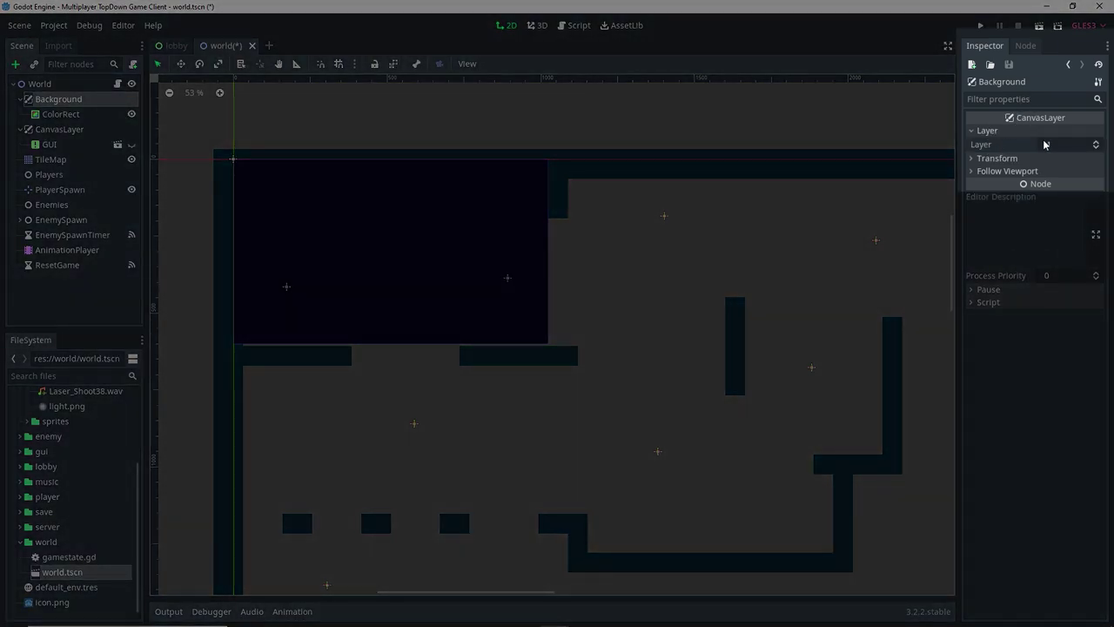
pyautogui.click(1079, 146)
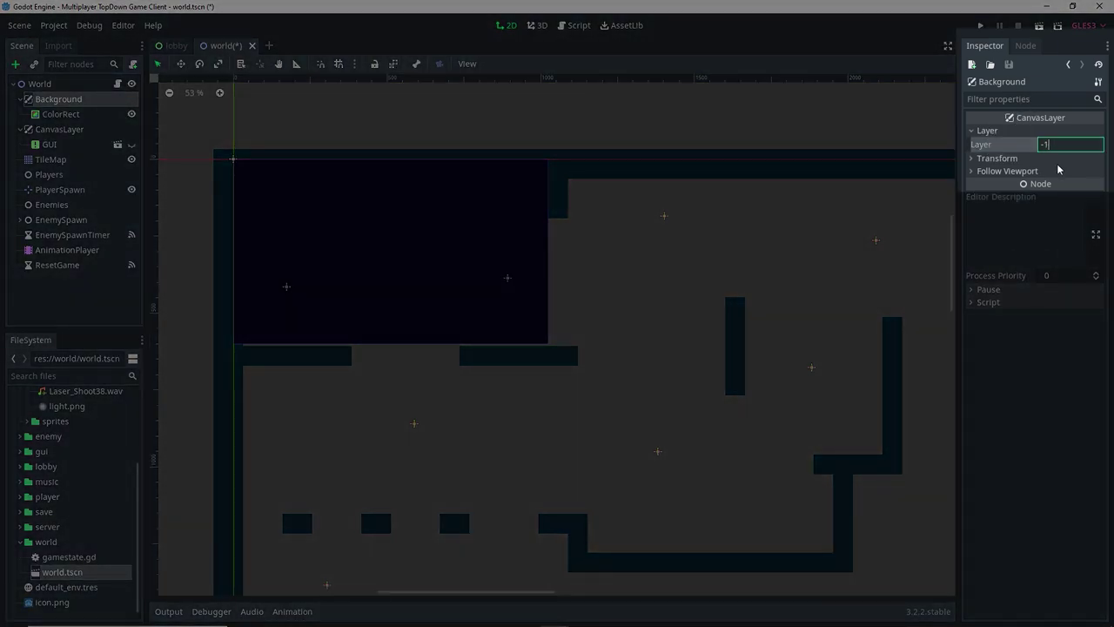
pyautogui.write('-1')
pyautogui.press('Return')
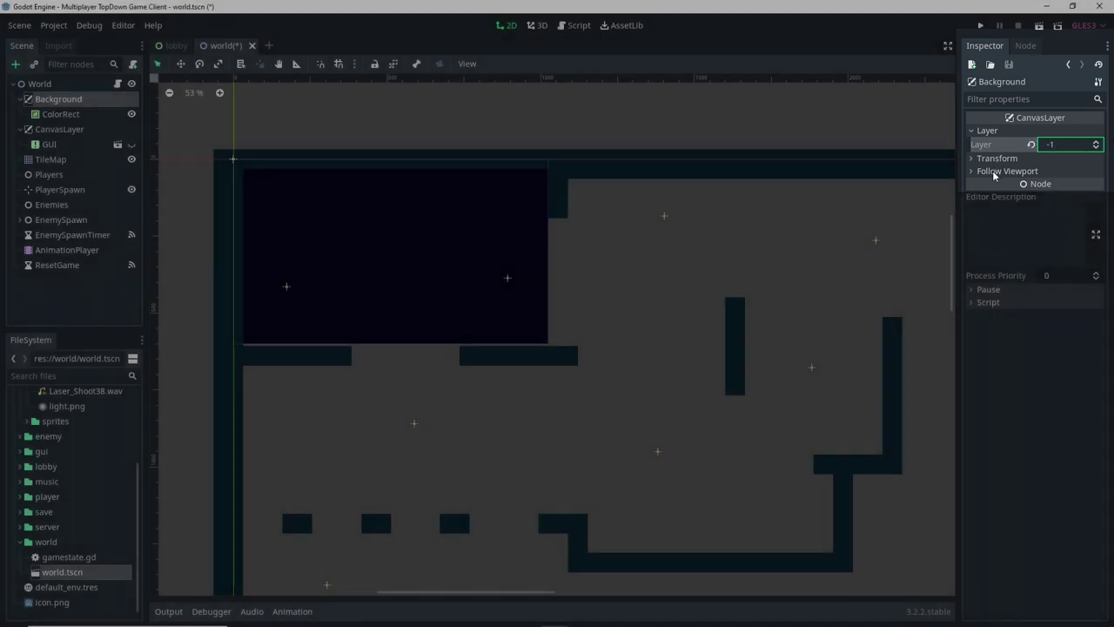
pyautogui.click(980, 25)
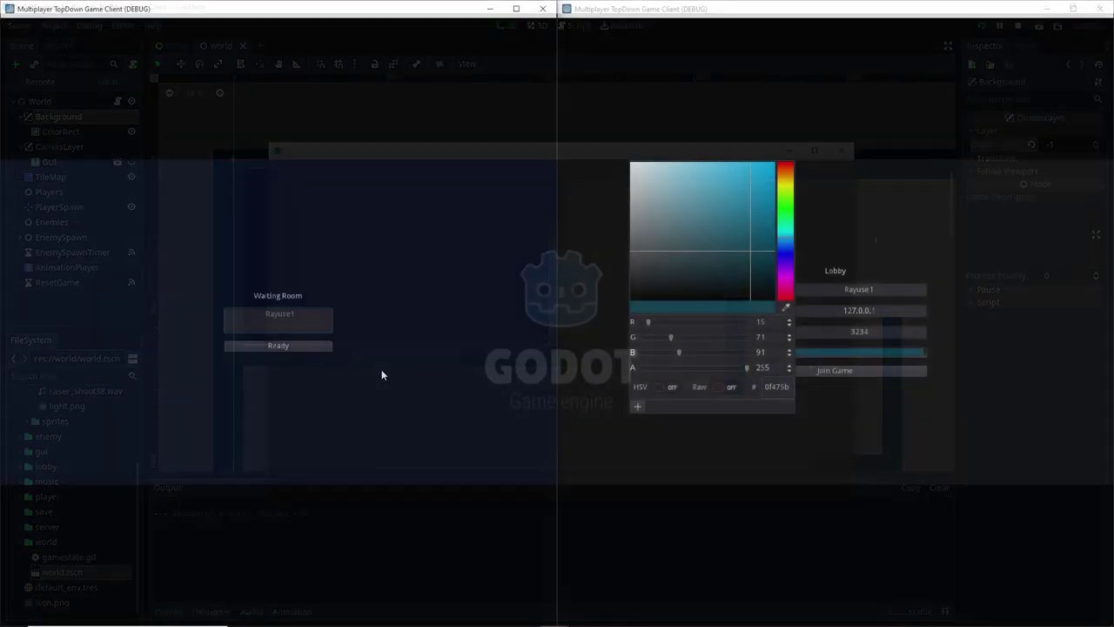
# Join the game from the right client and mark both clients ready
pyautogui.click(864, 365)
pyautogui.click(805, 372)
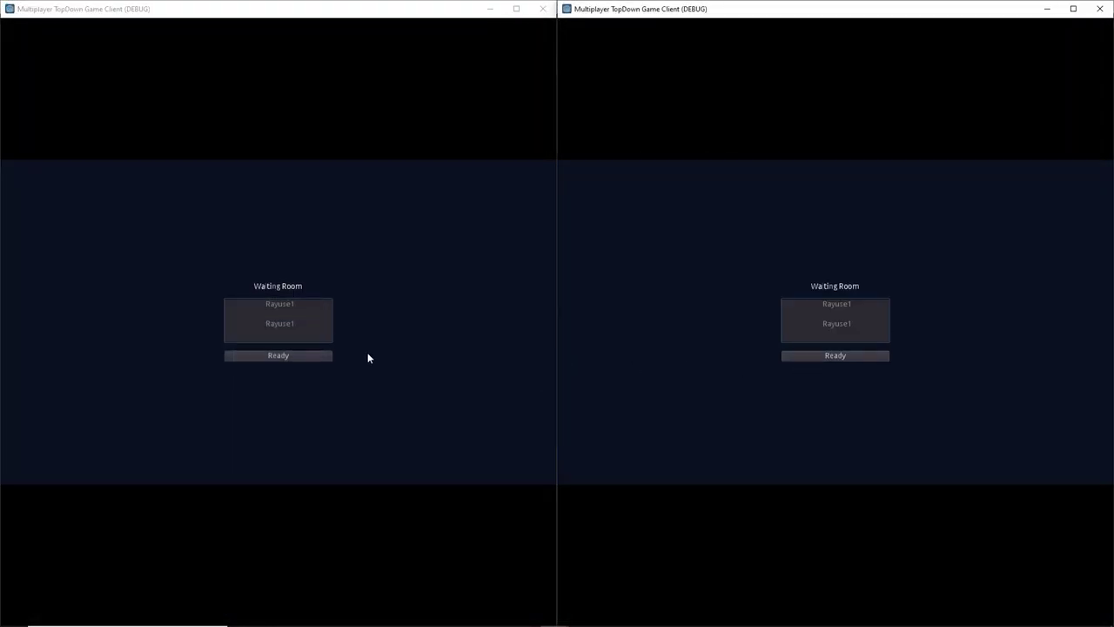
pyautogui.click(277, 356)
pyautogui.click(837, 354)
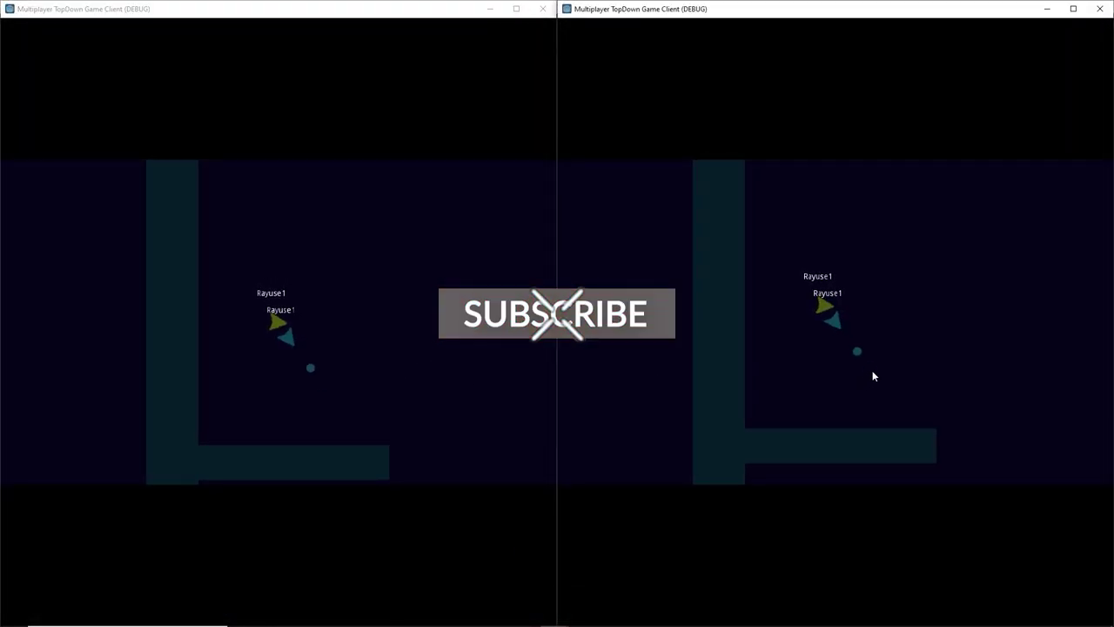
# Fly the blue ship right and then down while the camera follows
pyautogui.press('d')
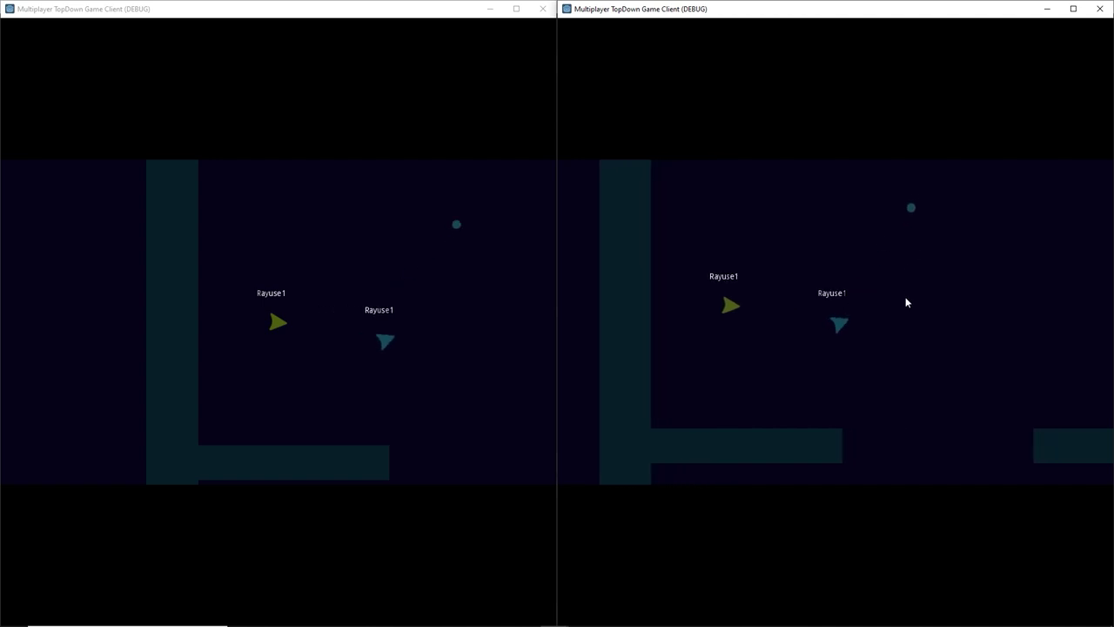
pyautogui.press('d')
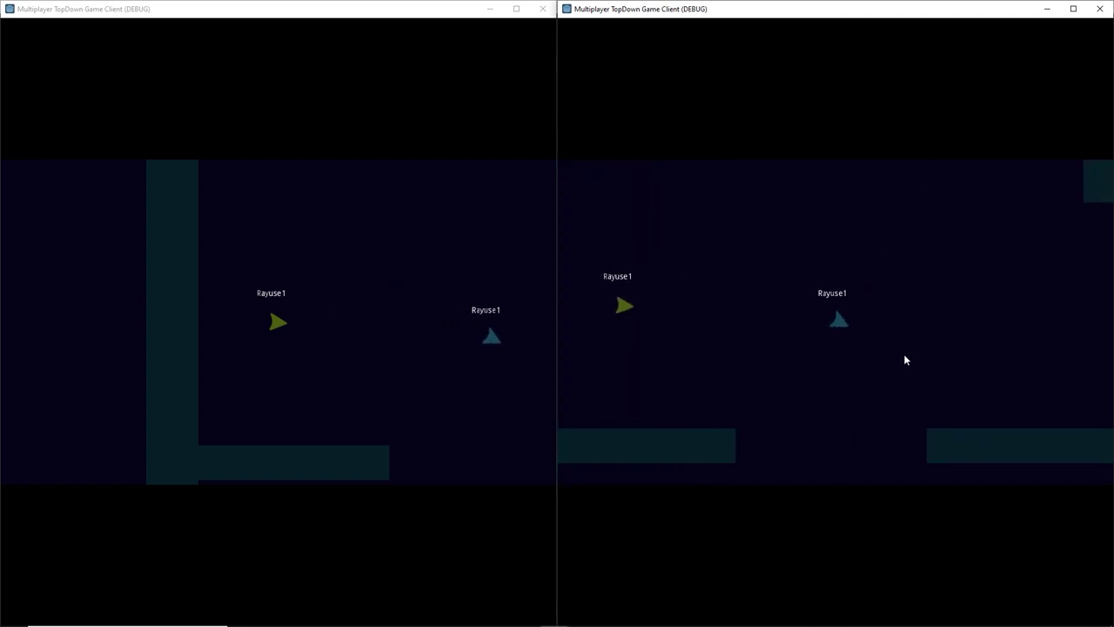
pyautogui.press('d')
pyautogui.press('s')
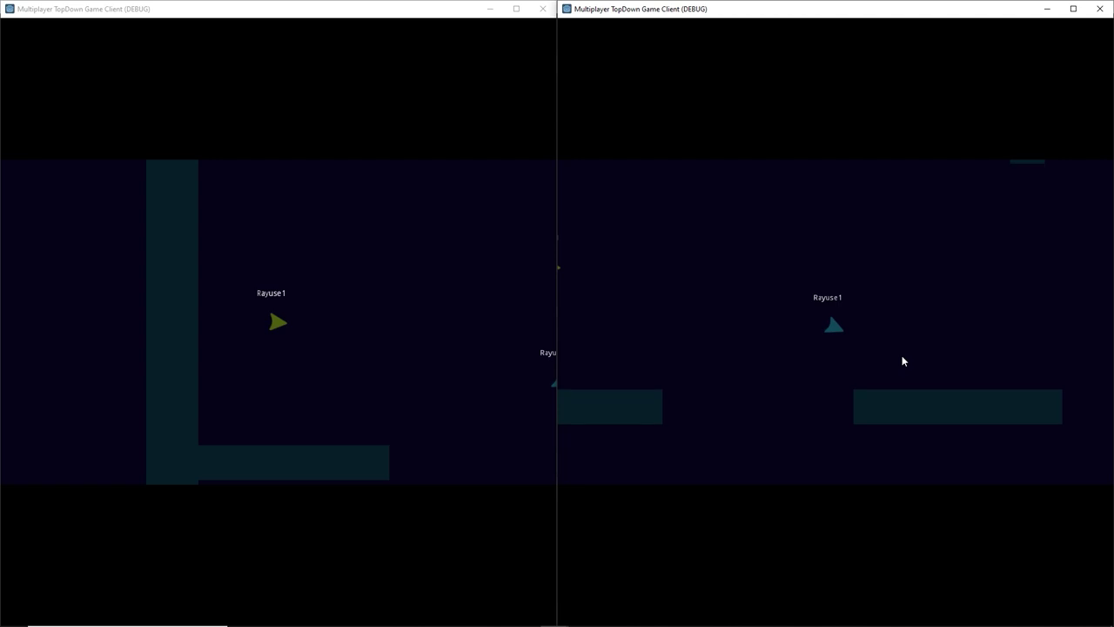
pyautogui.press('s')
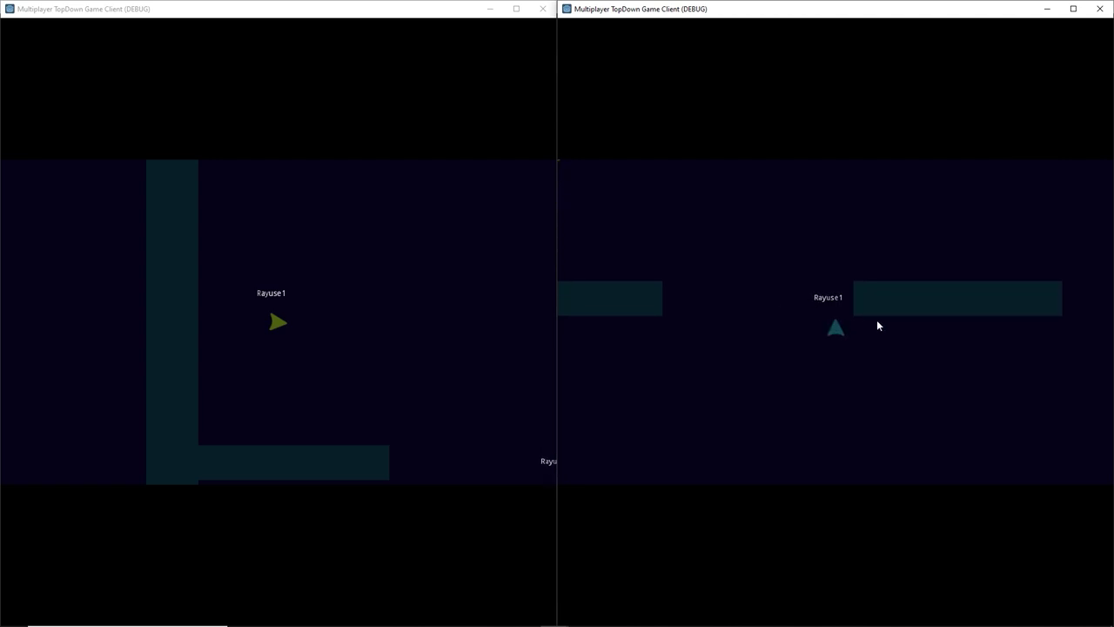
pyautogui.press('s')
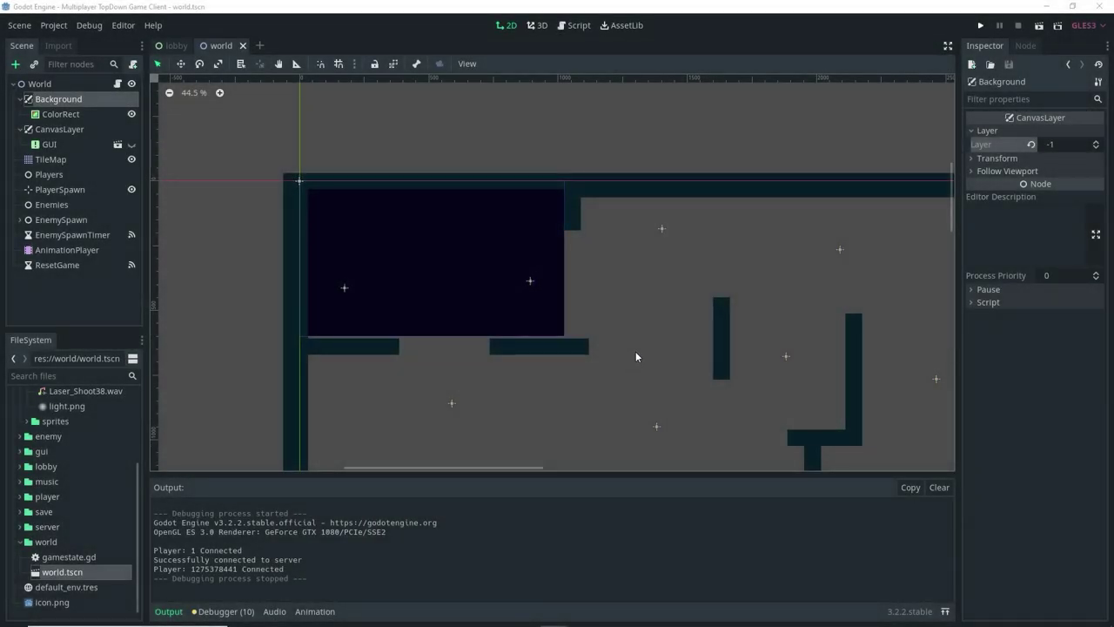
# Open player.tscn from the player folder
pyautogui.moveTo(635, 351); pyautogui.dragTo(511, 287, button='middle')
pyautogui.scroll(-4, 512, 292)
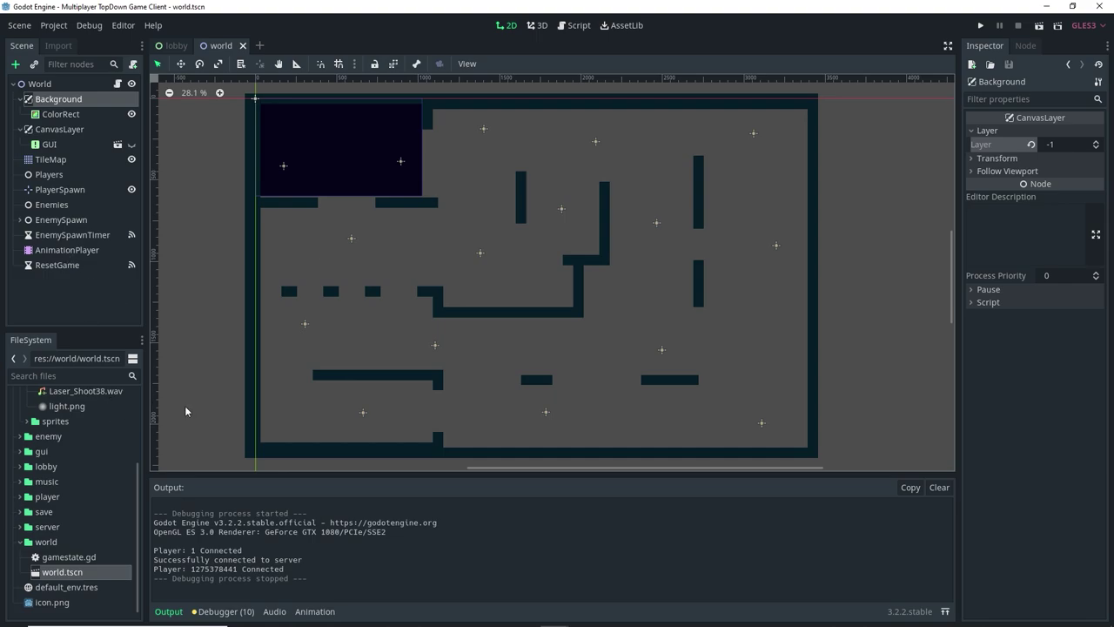
pyautogui.click(20, 498)
pyautogui.doubleClick(68, 527)
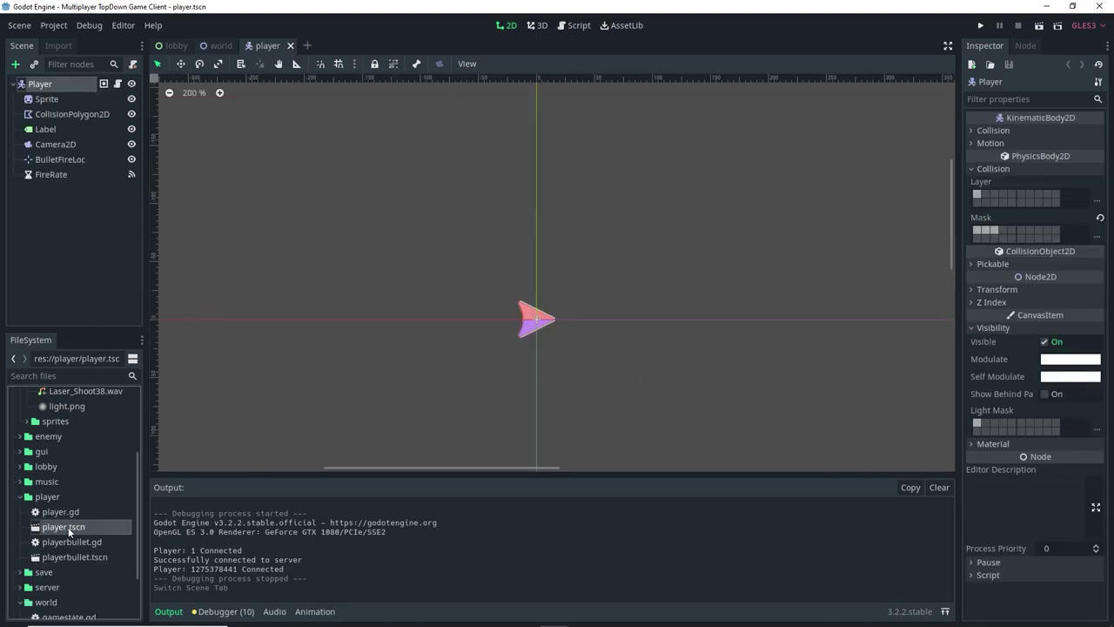
# Add a Light2D child node under the Player node
pyautogui.click(108, 252)
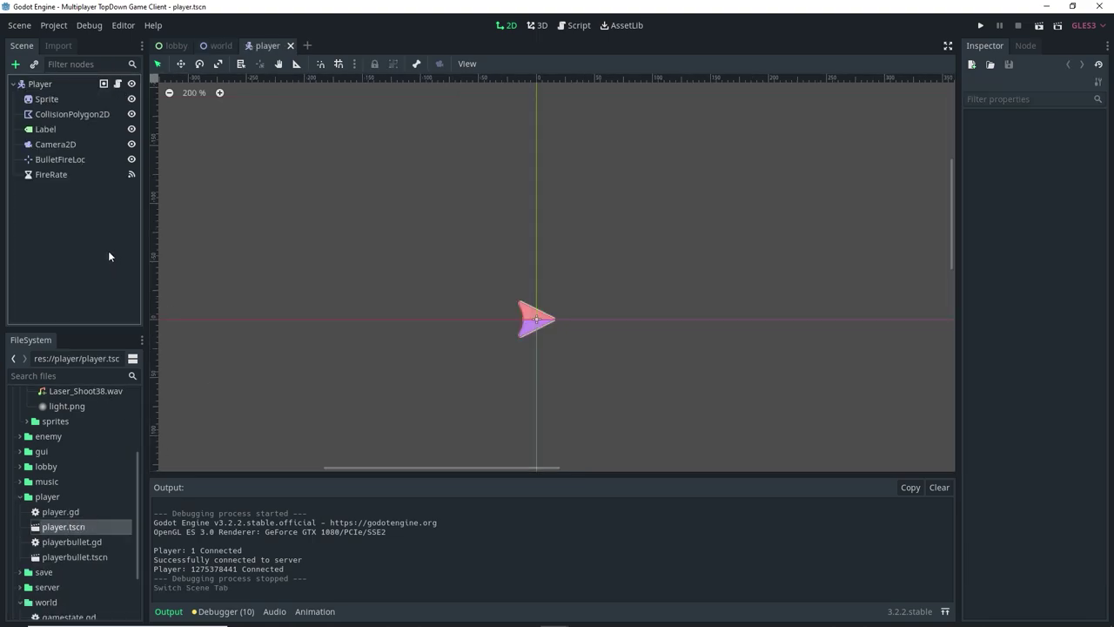
pyautogui.click(55, 84)
pyautogui.hotkey('ctrl', 'a')
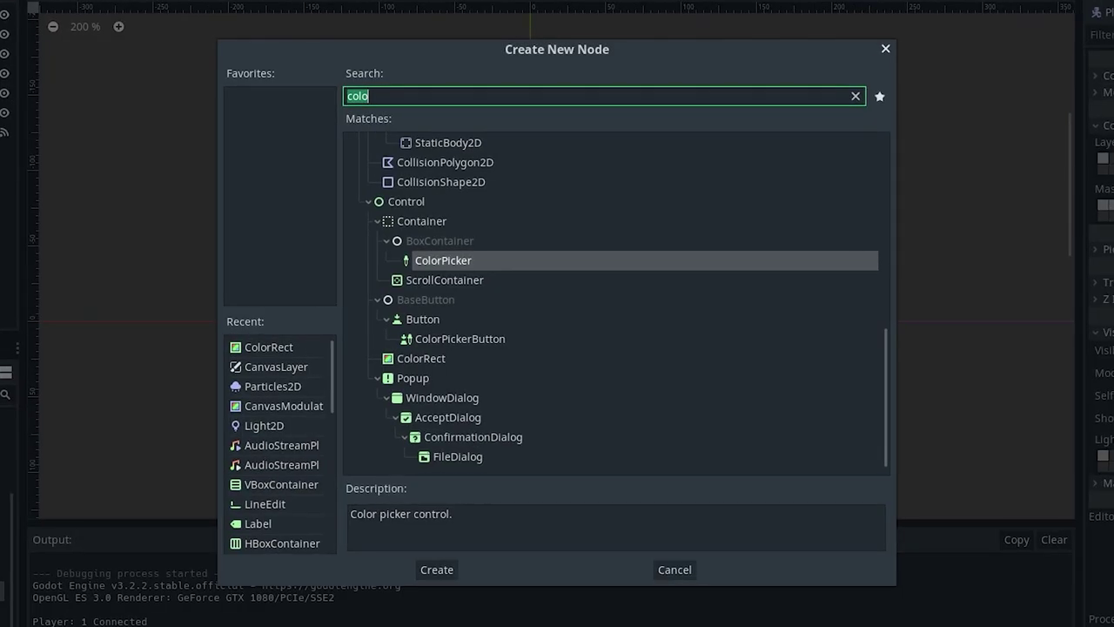
pyautogui.write('ligh')
pyautogui.press('Return')
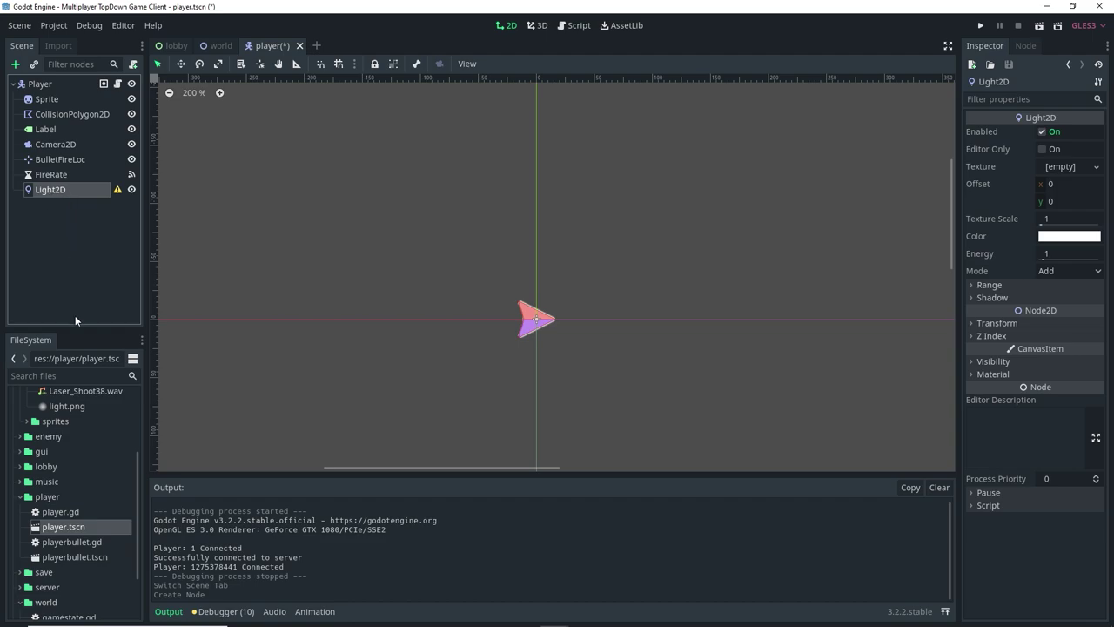
pyautogui.scroll(3, 70, 514)
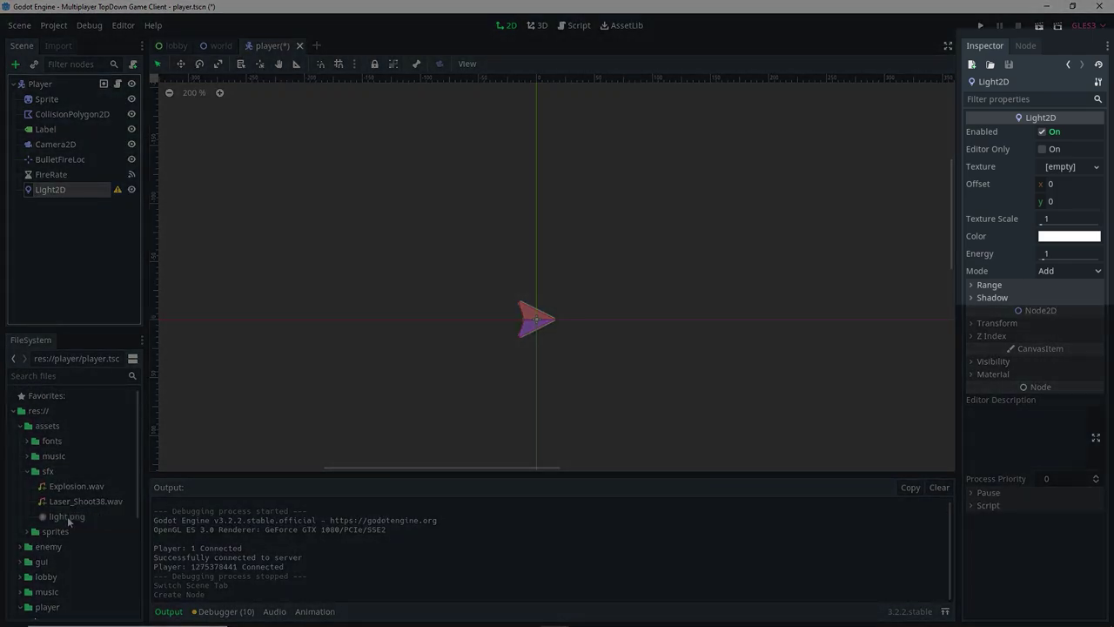
# Assign light.png as the Light2D texture and adjust its texture scale
pyautogui.moveTo(66, 516); pyautogui.dragTo(1054, 168)
pyautogui.scroll(-1, 615, 295)
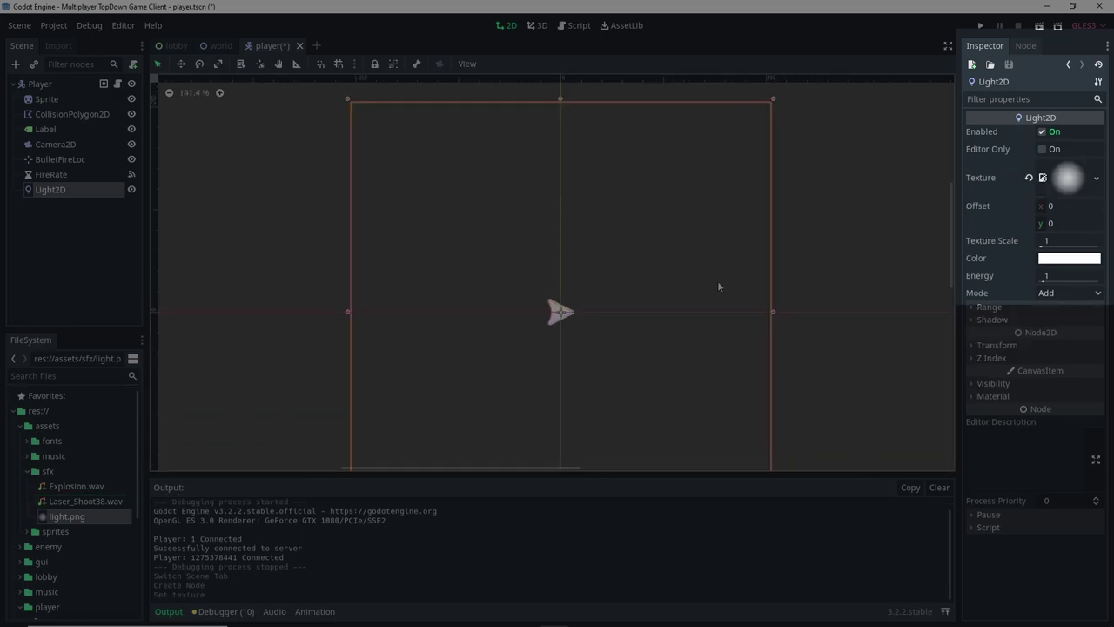
pyautogui.scroll(-3, 718, 285)
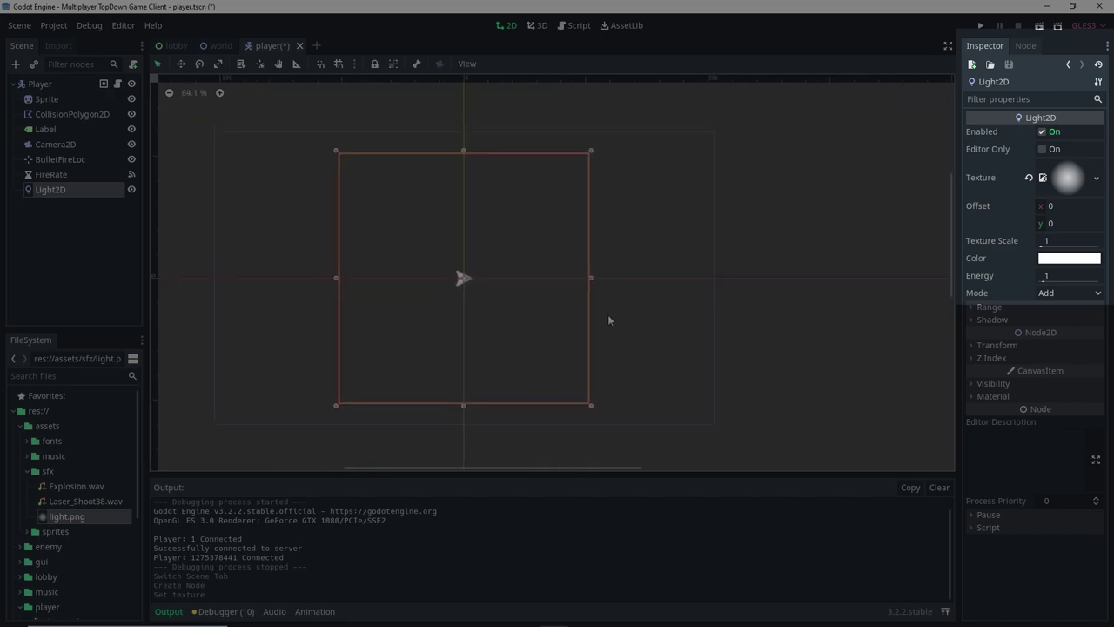
pyautogui.click(1063, 244)
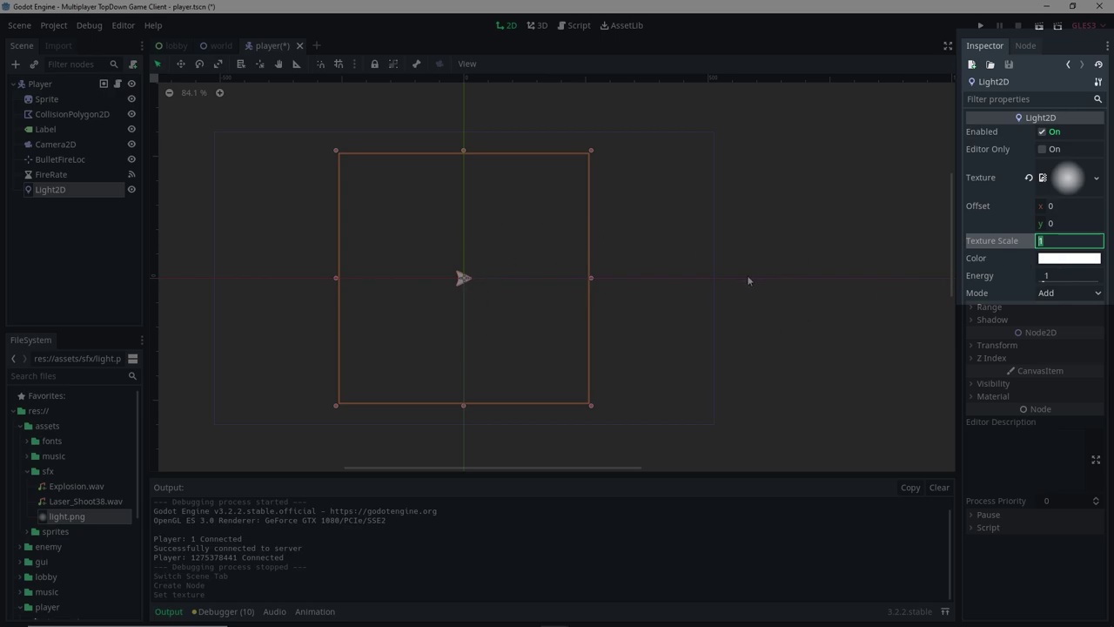
# Give the light a white colour and energy 1.3, and show its Range settings
pyautogui.click(1056, 257)
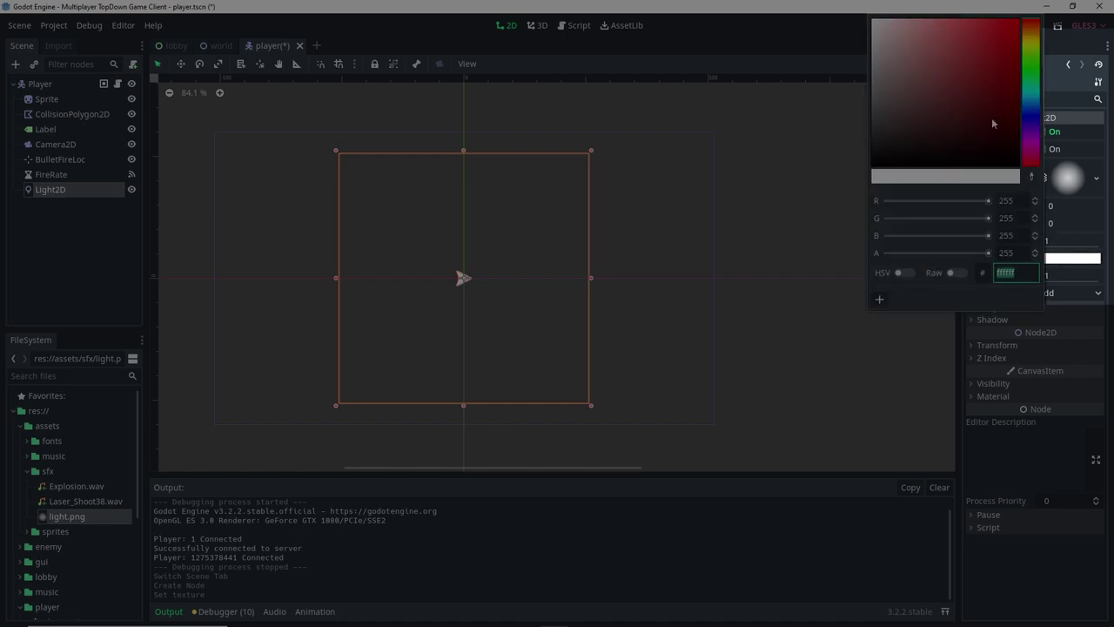
pyautogui.click(1075, 282)
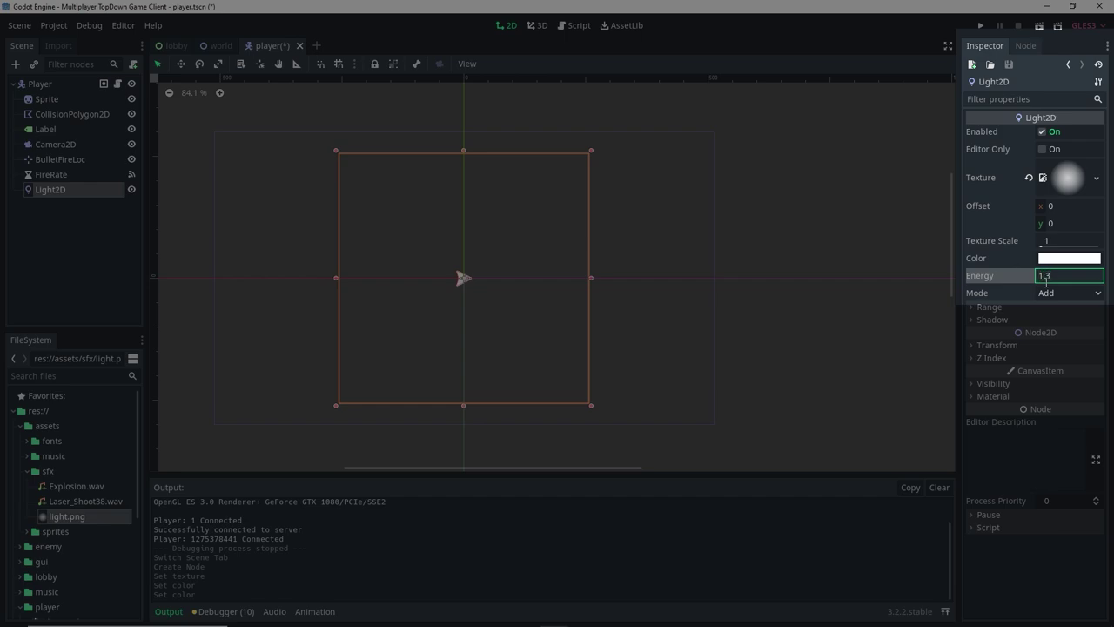
pyautogui.press('Return')
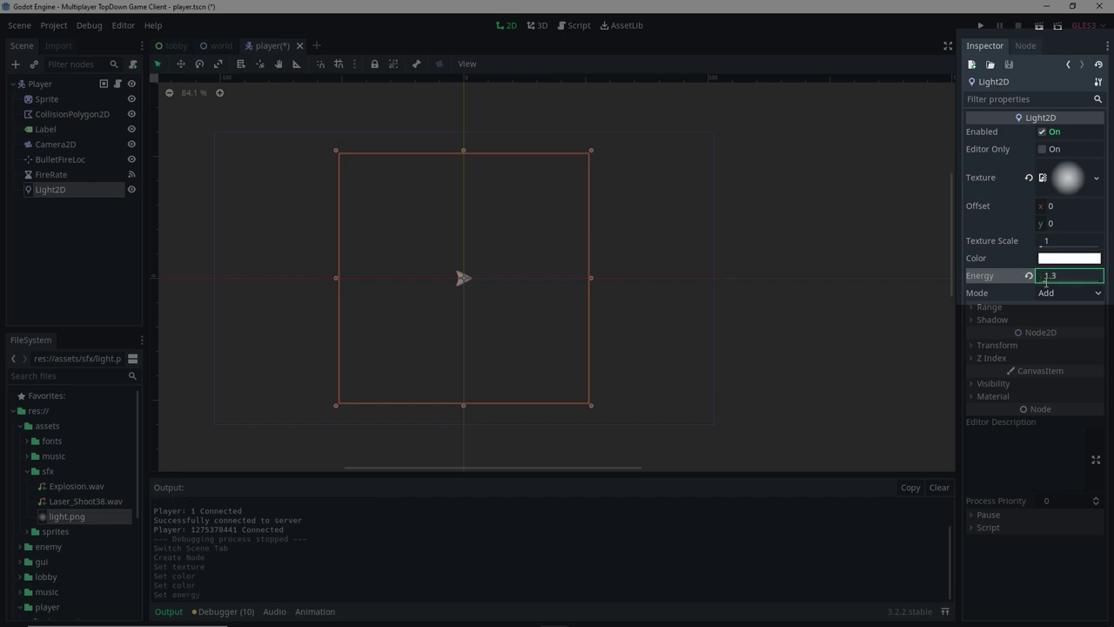
pyautogui.click(992, 306)
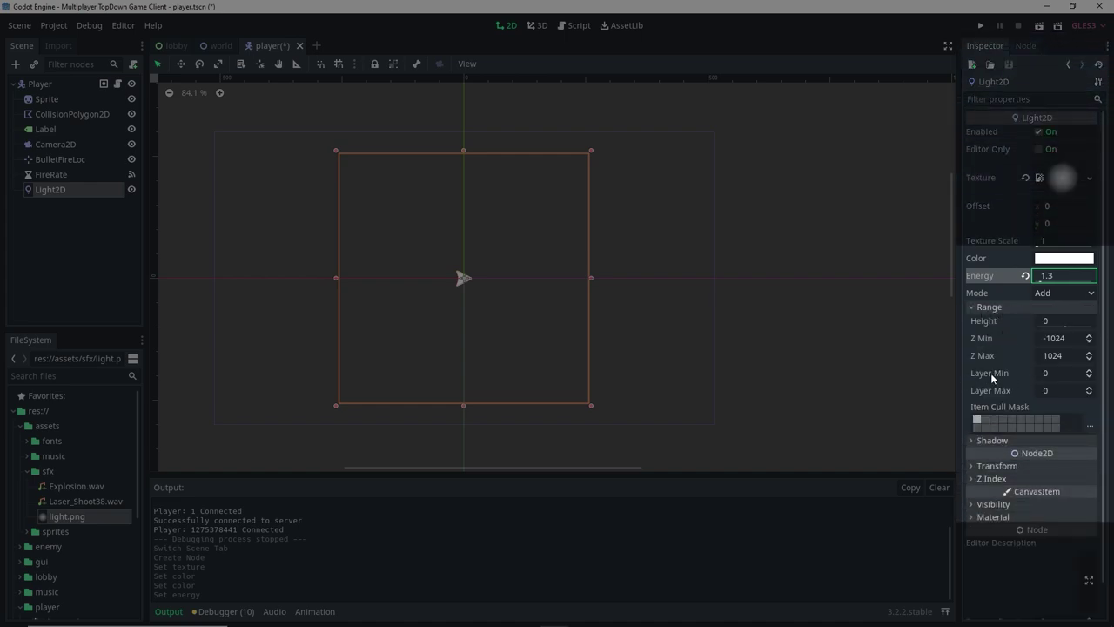
# Set Light2D Layer Min to -2 and enable shadows with PCF5 filter and smoothing 5
pyautogui.click(1049, 372)
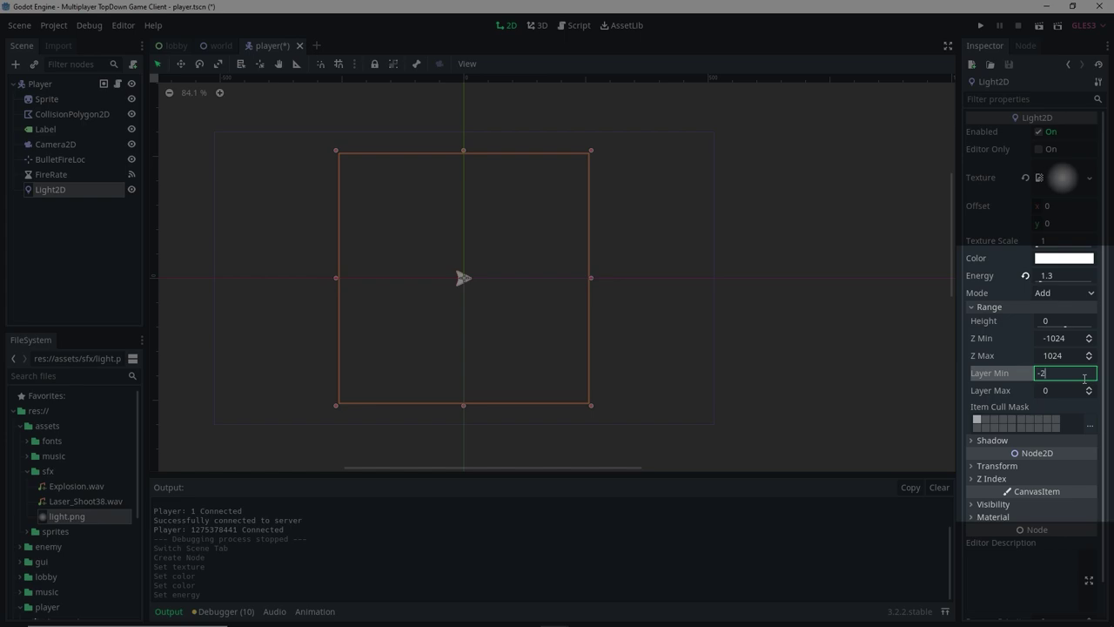
pyautogui.press('Return')
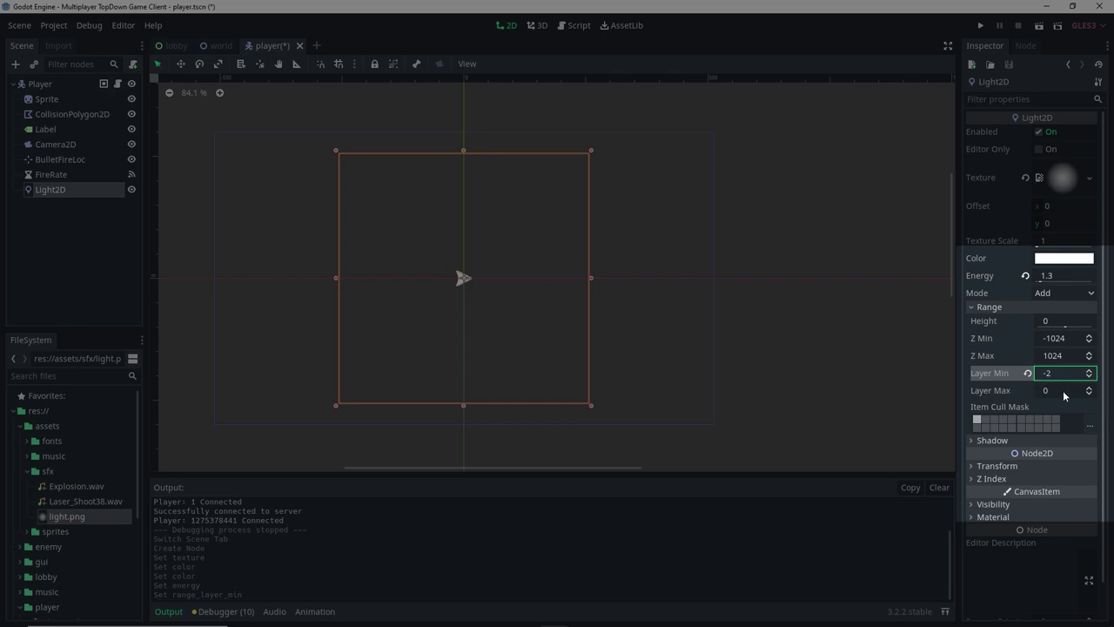
pyautogui.click(1001, 440)
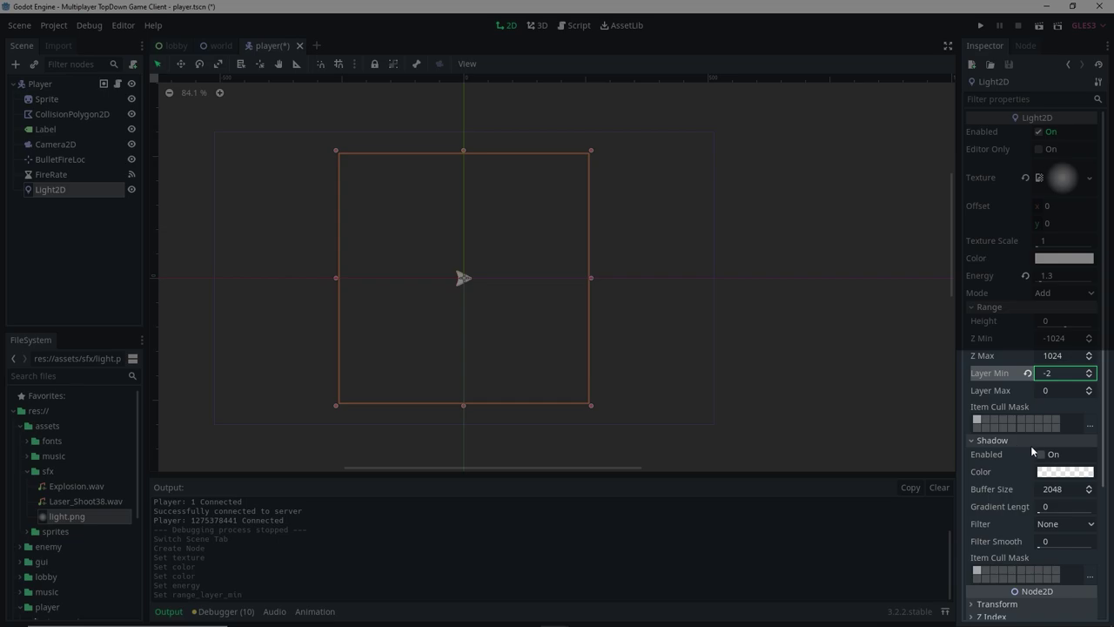
pyautogui.click(1042, 455)
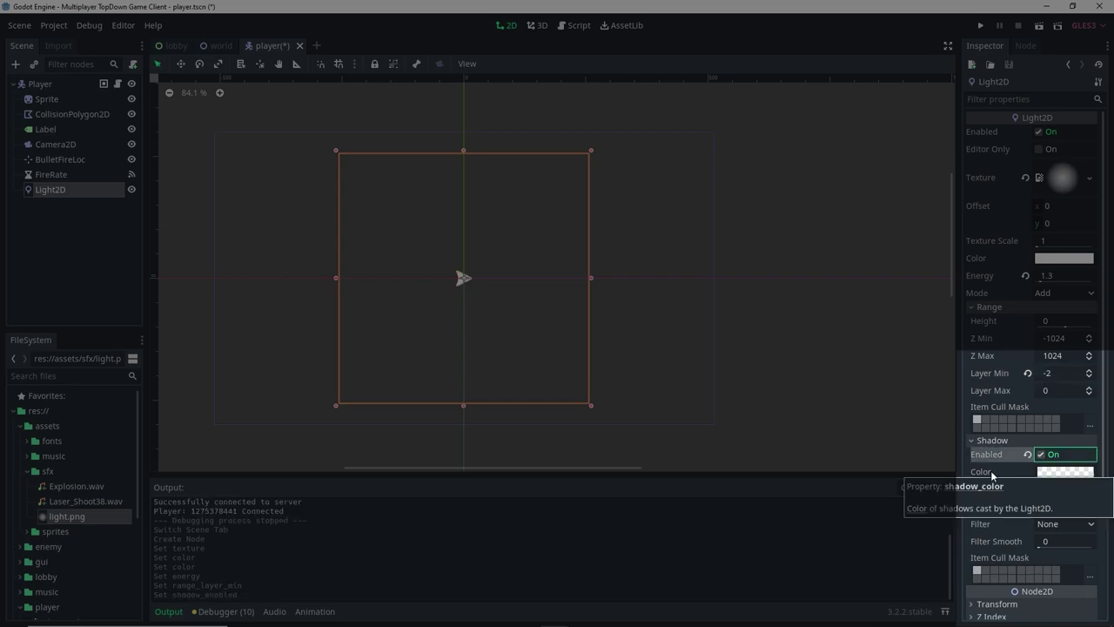
pyautogui.scroll(-2, 990, 470)
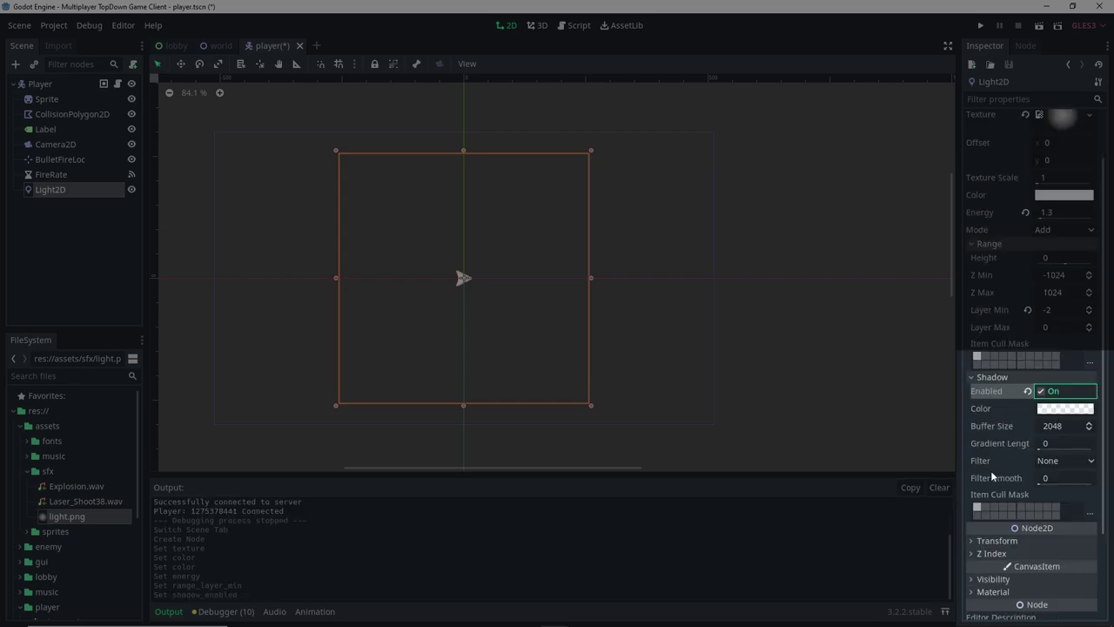
pyautogui.click(1051, 462)
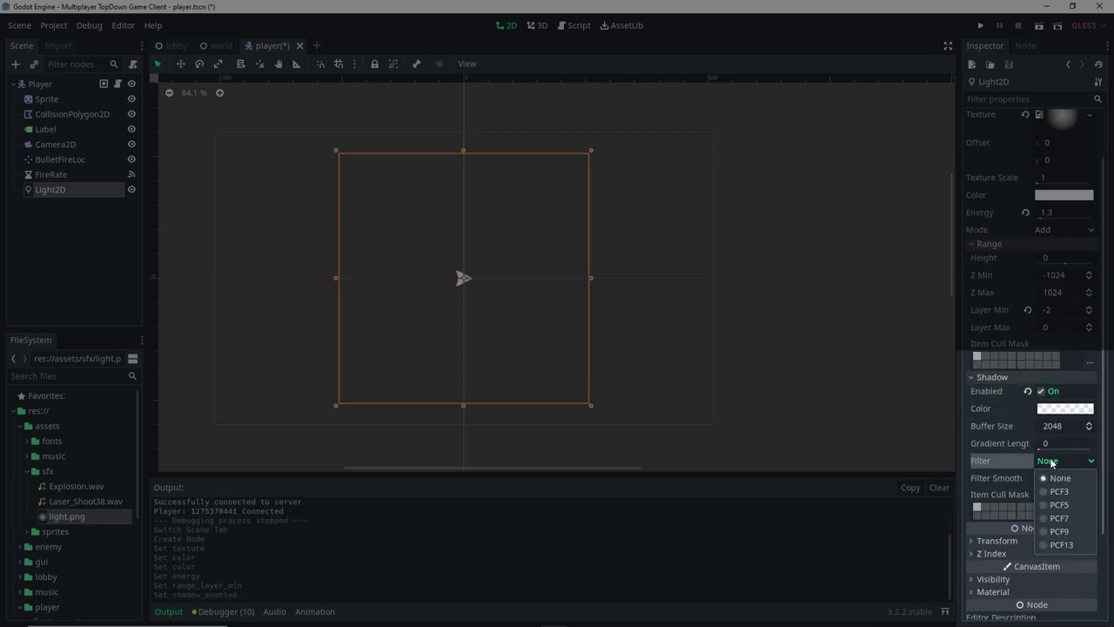
pyautogui.click(1065, 510)
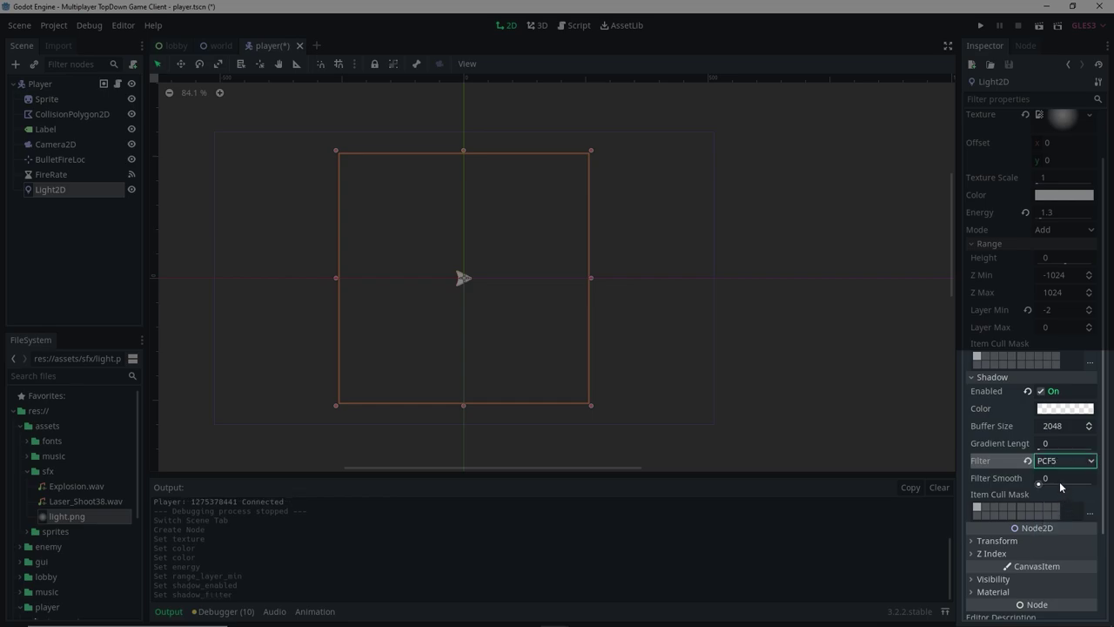
pyautogui.click(1066, 479)
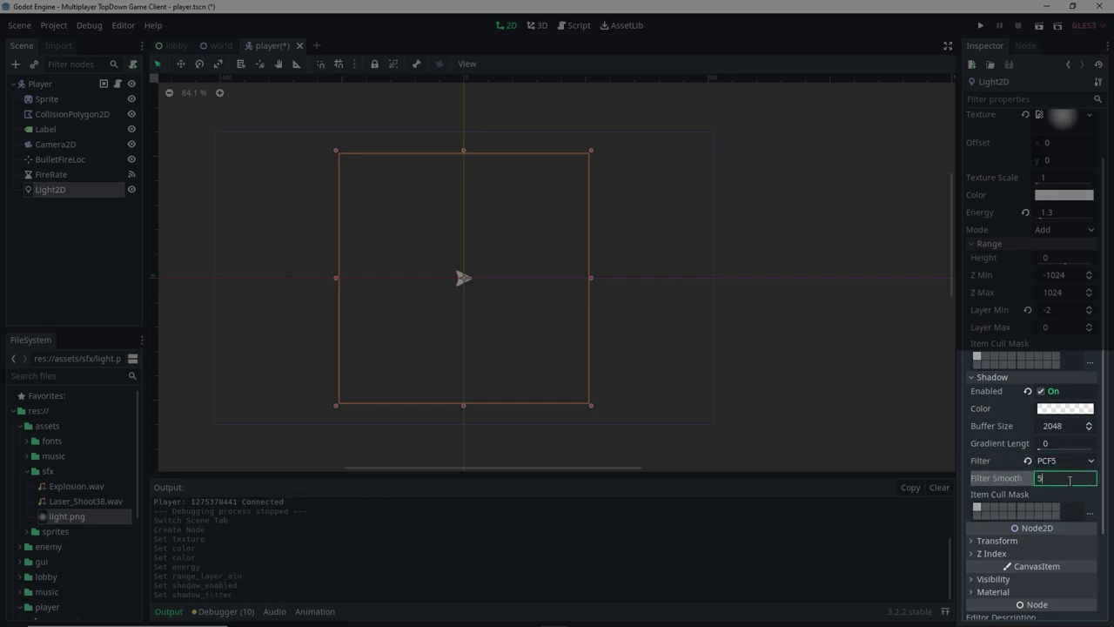
pyautogui.press('Return')
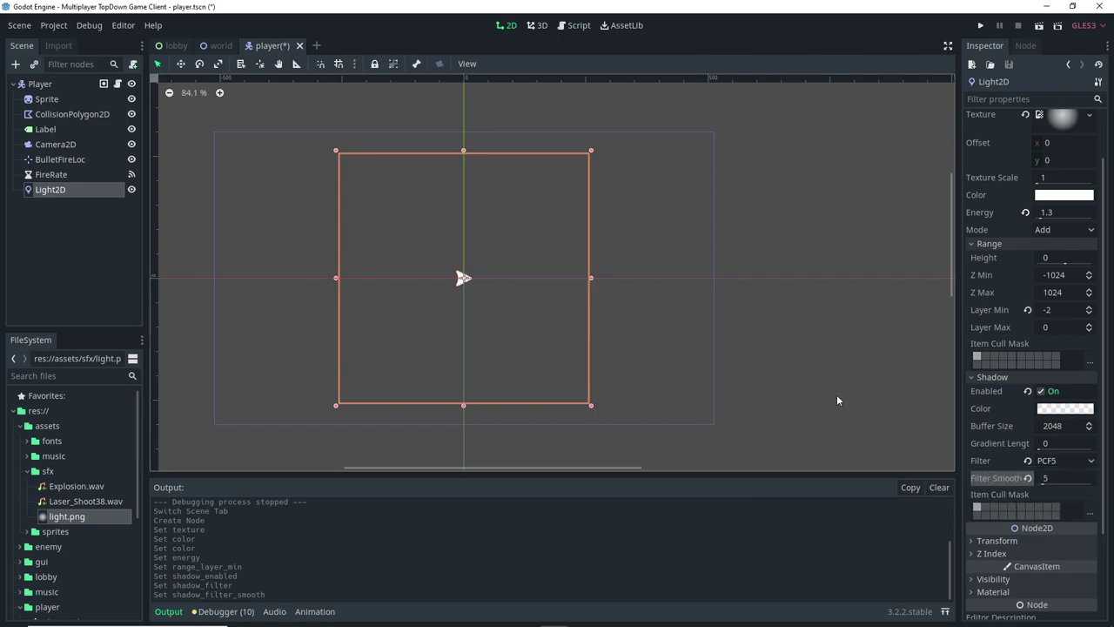
# Save the player scene and deselect the Light2D
pyautogui.scroll(2, 1002, 232)
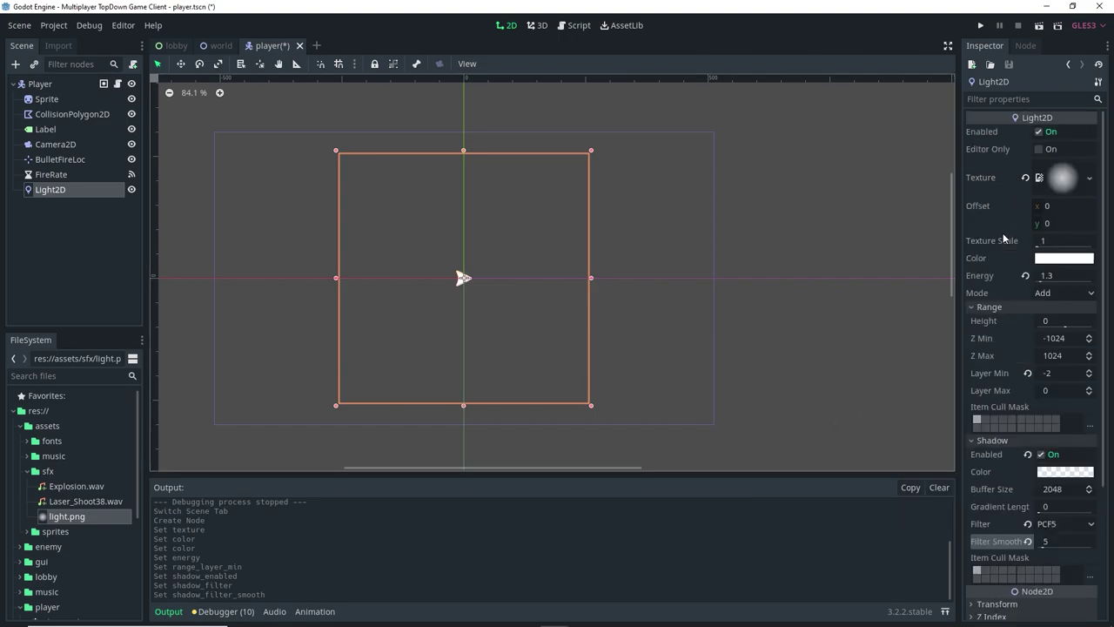
pyautogui.scroll(-5, 999, 376)
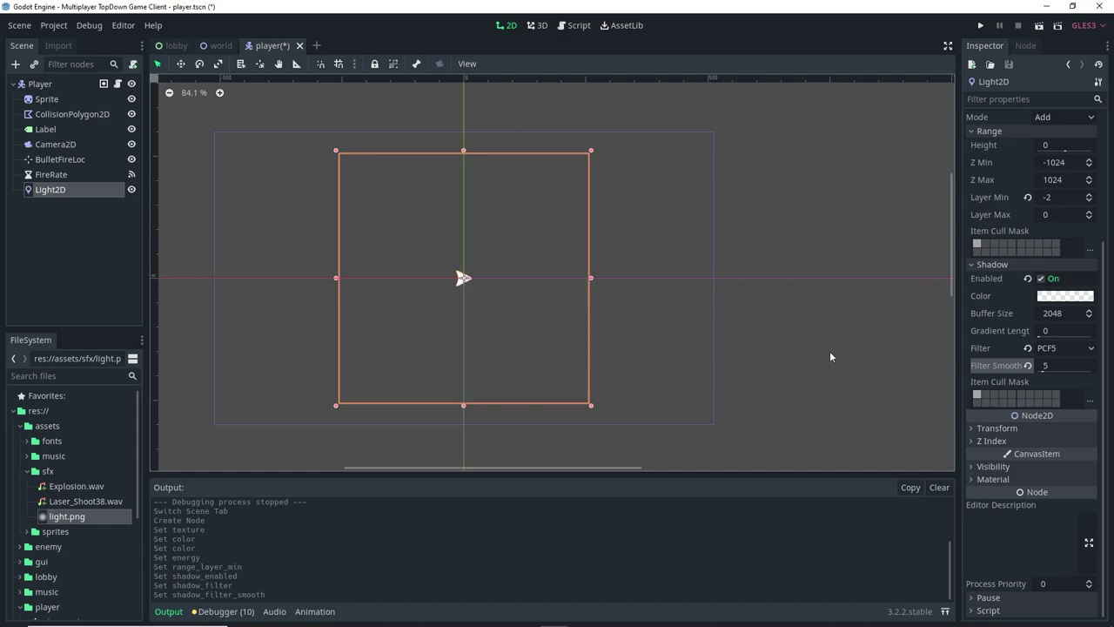
pyautogui.hotkey('ctrl', 's')
pyautogui.scroll(1, 498, 323)
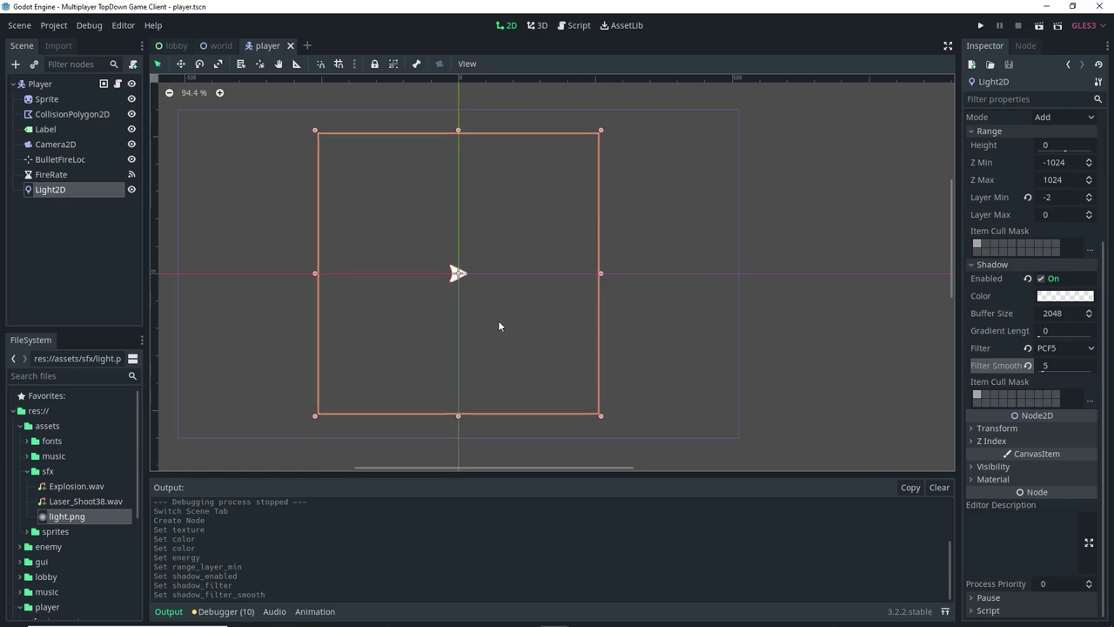
pyautogui.click(845, 212)
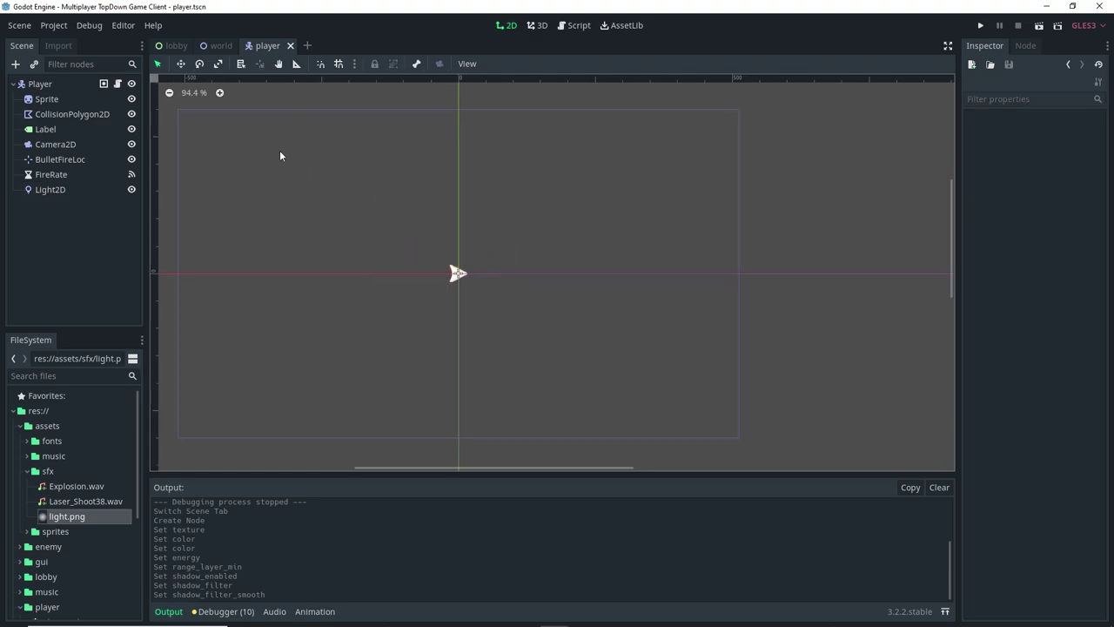
# Instance player.tscn under World and place it inside the dark starting room
pyautogui.click(216, 45)
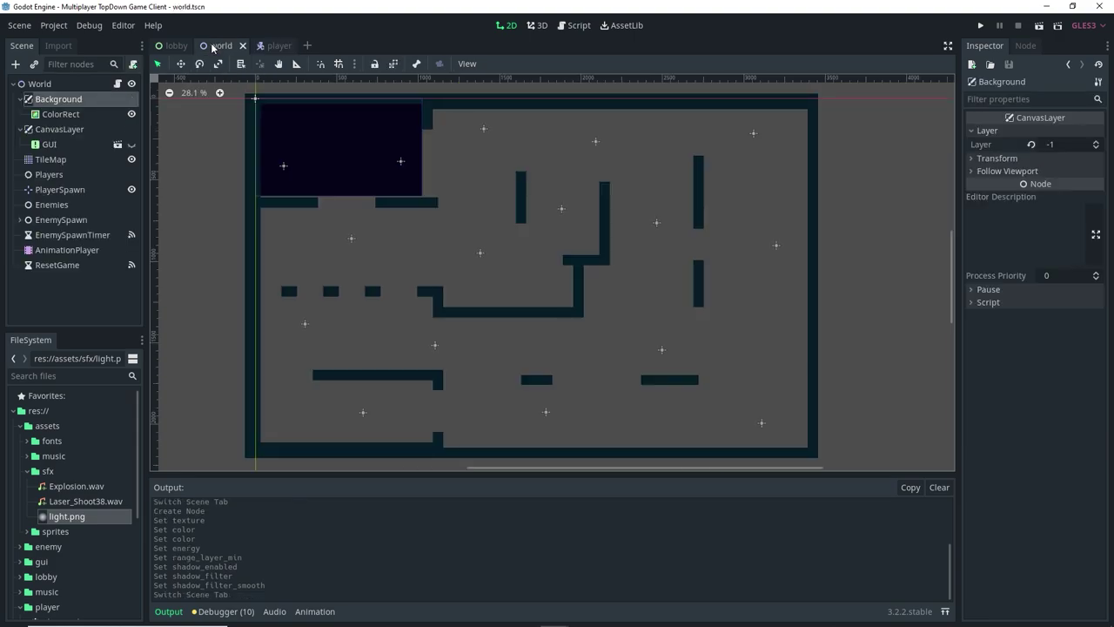
pyautogui.click(35, 85)
pyautogui.click(33, 66)
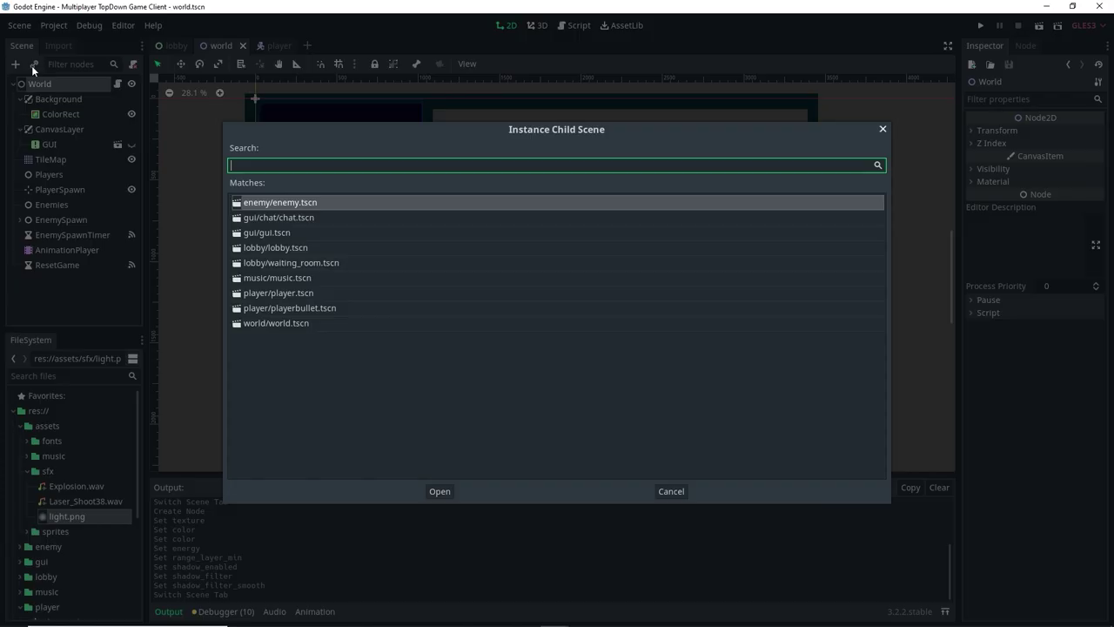
pyautogui.doubleClick(319, 293)
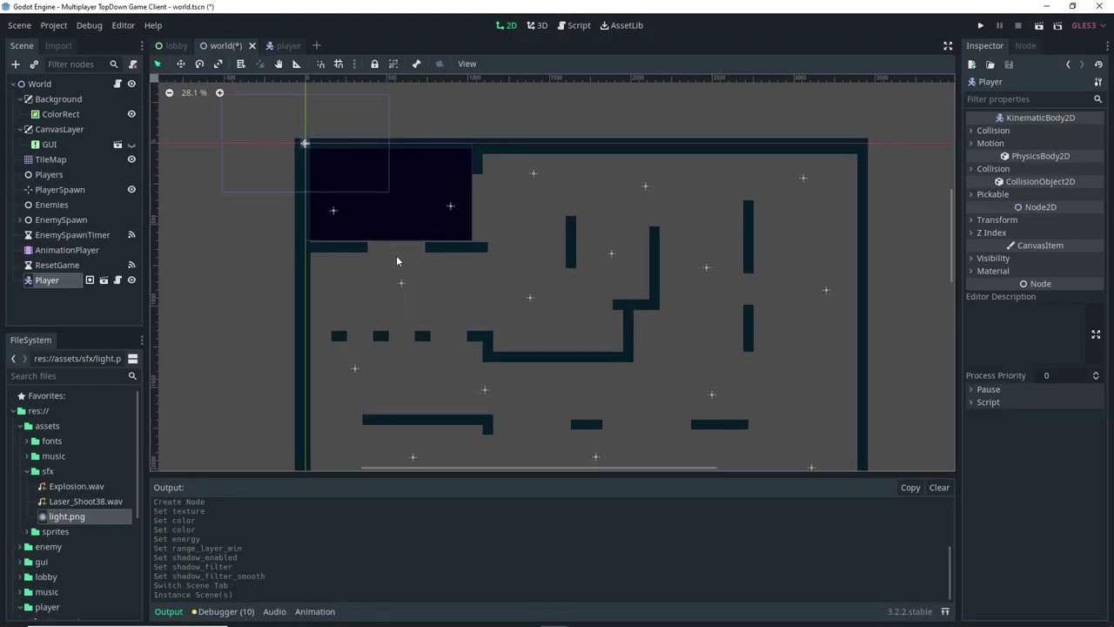
pyautogui.moveTo(396, 261); pyautogui.dragTo(402, 308, button='middle')
pyautogui.moveTo(317, 198); pyautogui.dragTo(382, 244)
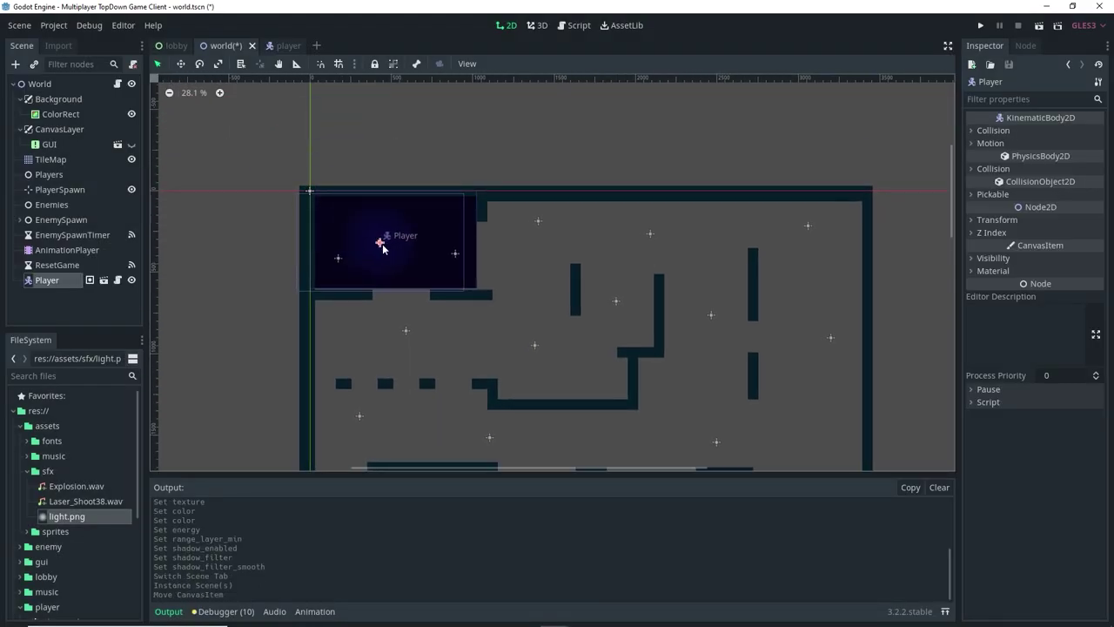
pyautogui.scroll(7, 380, 284)
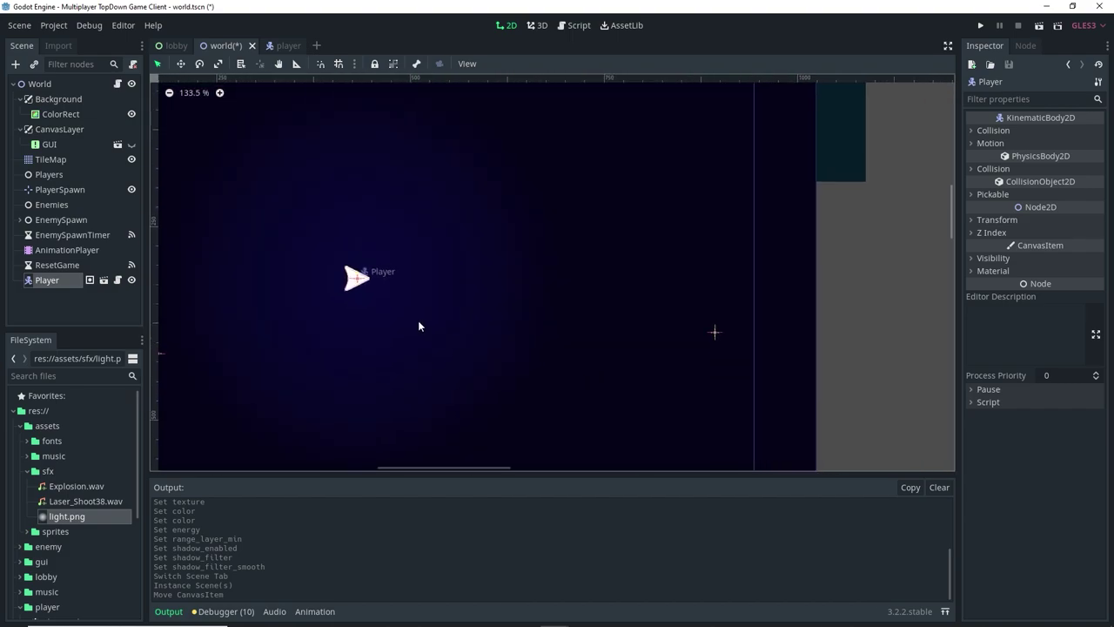
pyautogui.scroll(-1, 460, 284)
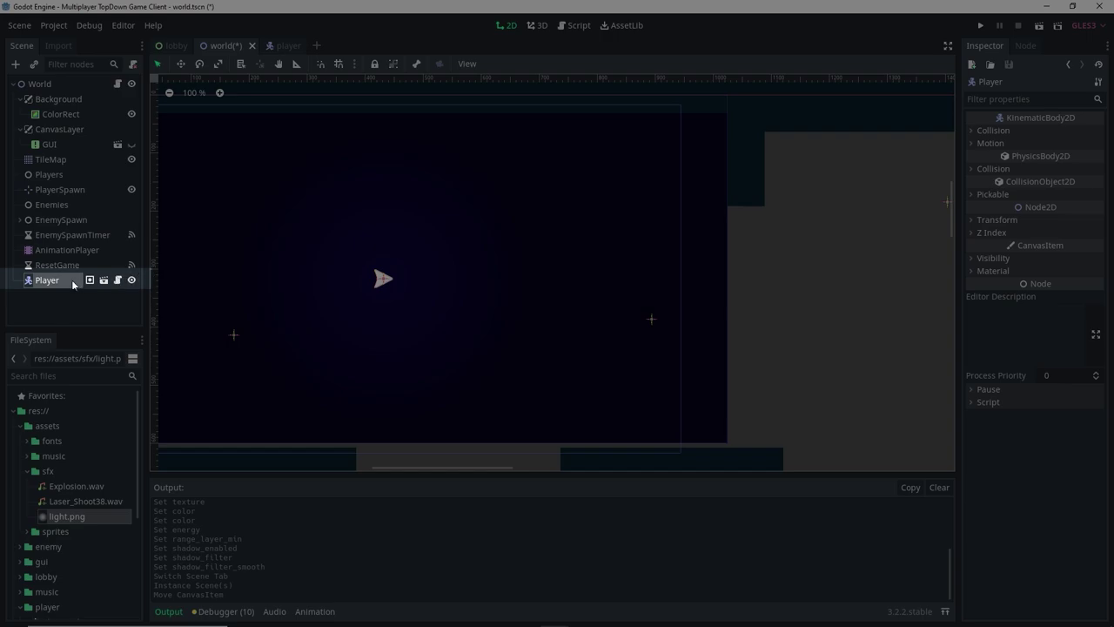
# Make the Player's children editable and set its Light2D energy to 1.5
pyautogui.rightClick(73, 280)
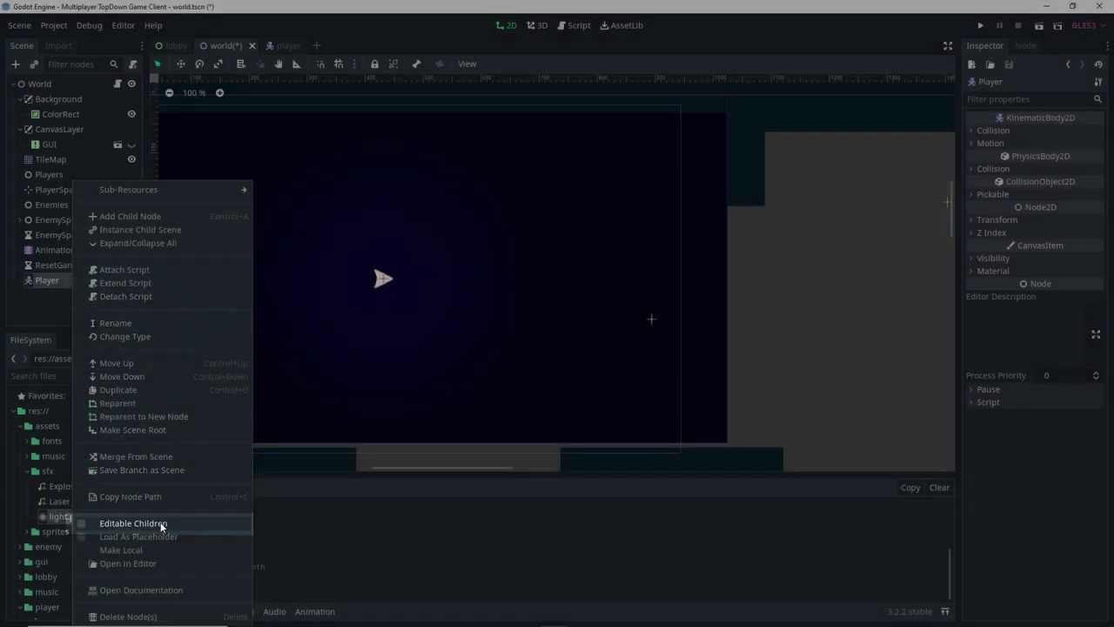
pyautogui.click(160, 522)
pyautogui.scroll(-2, 56, 289)
pyautogui.click(73, 313)
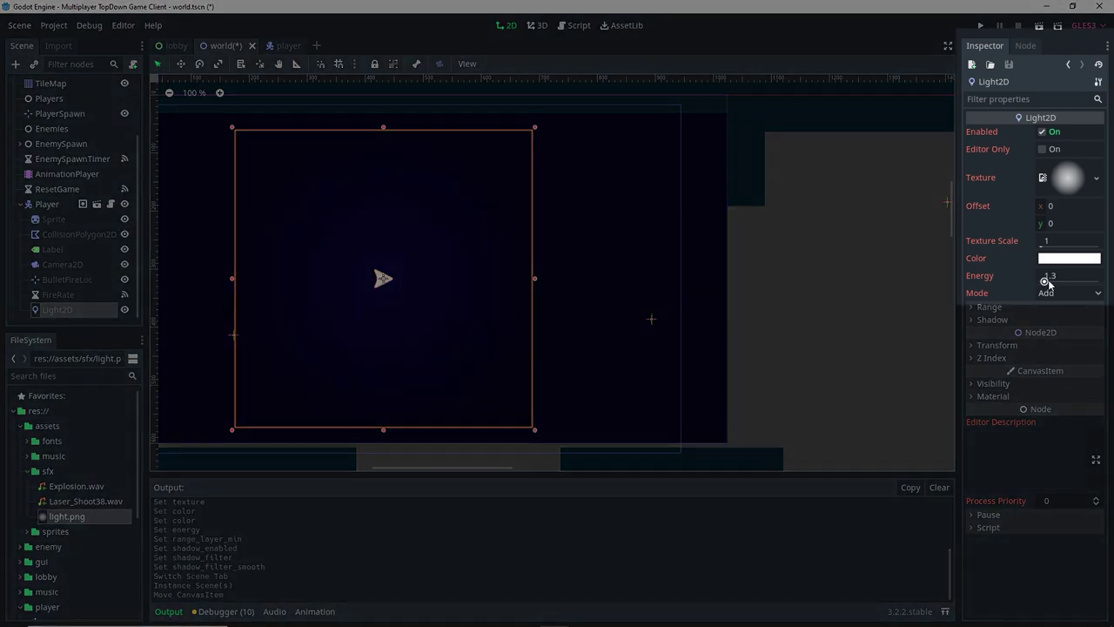
pyautogui.moveTo(1048, 284); pyautogui.dragTo(1053, 283)
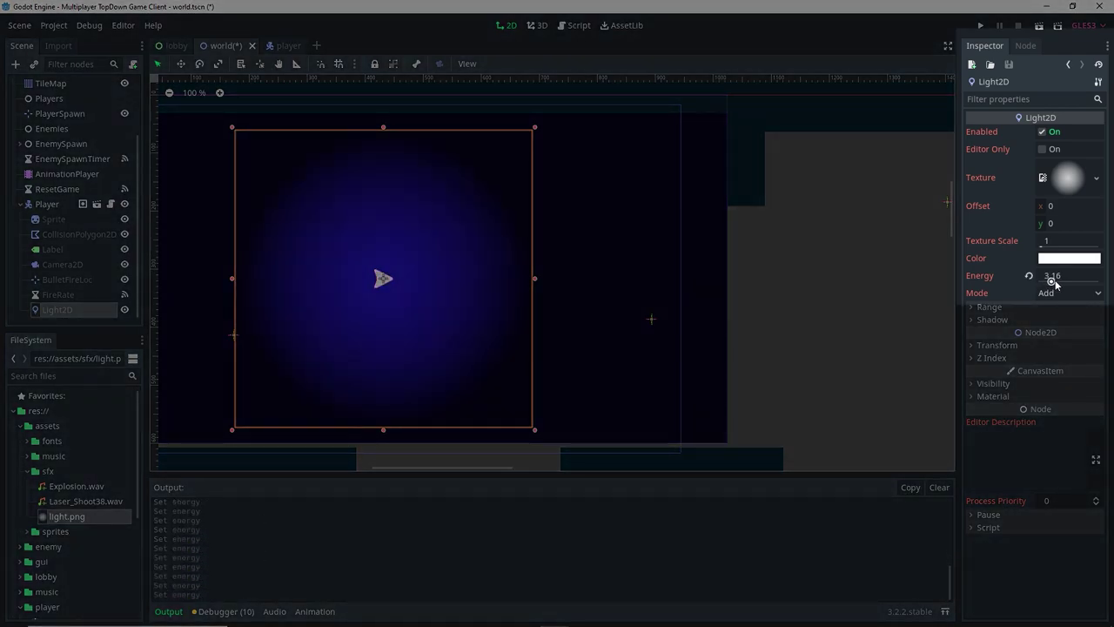
pyautogui.click(1055, 282)
pyautogui.write('12')
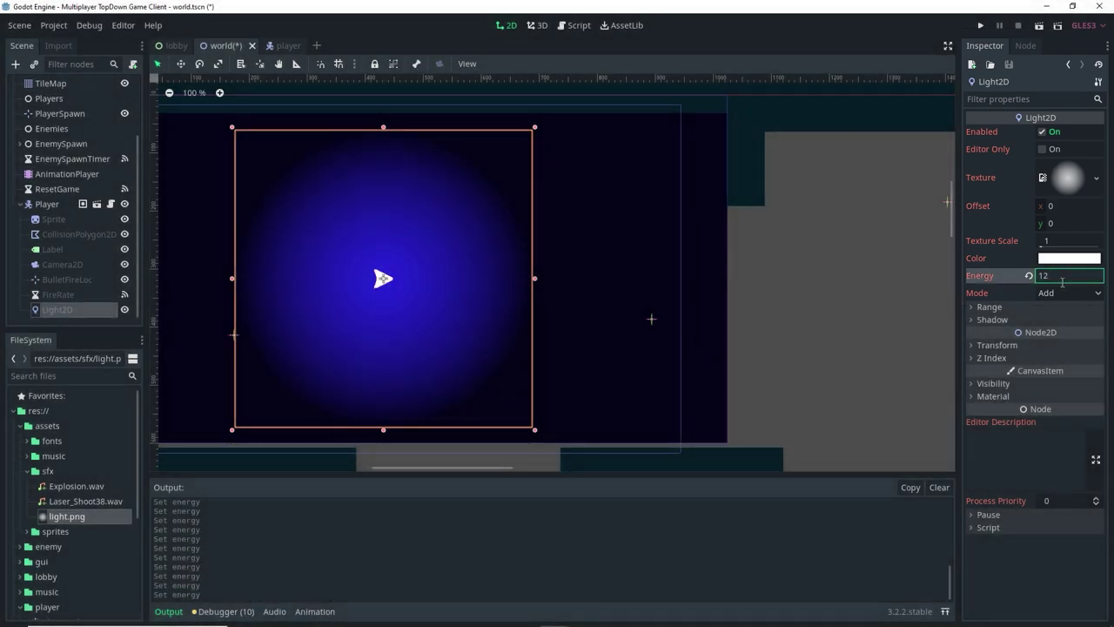
pyautogui.press('Return')
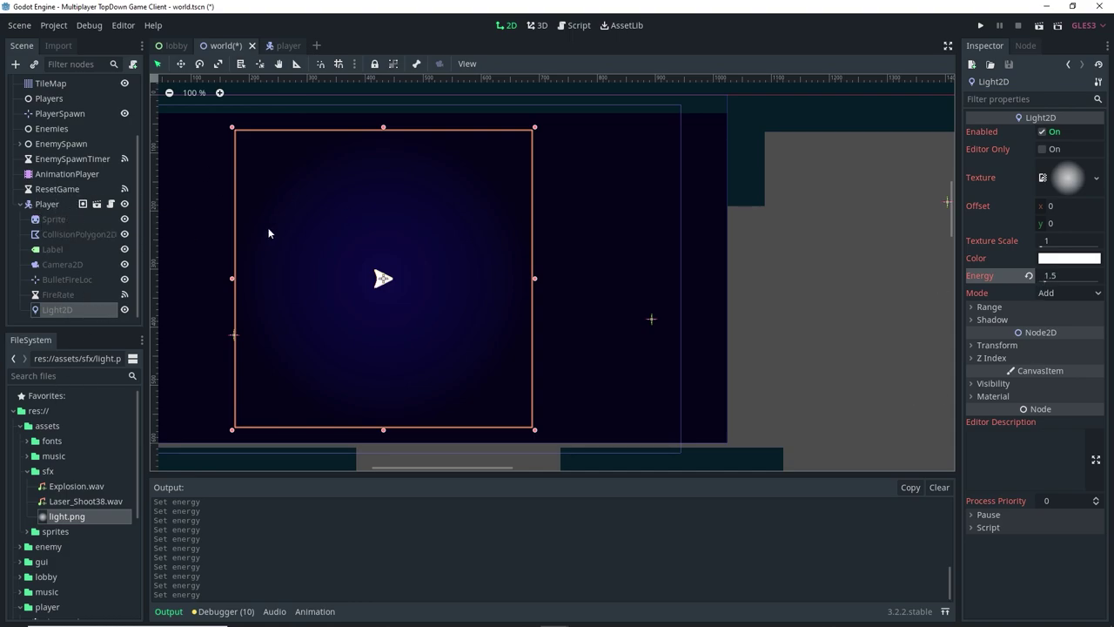
# Select the Player instance and request its deletion
pyautogui.scroll(-2, 491, 209)
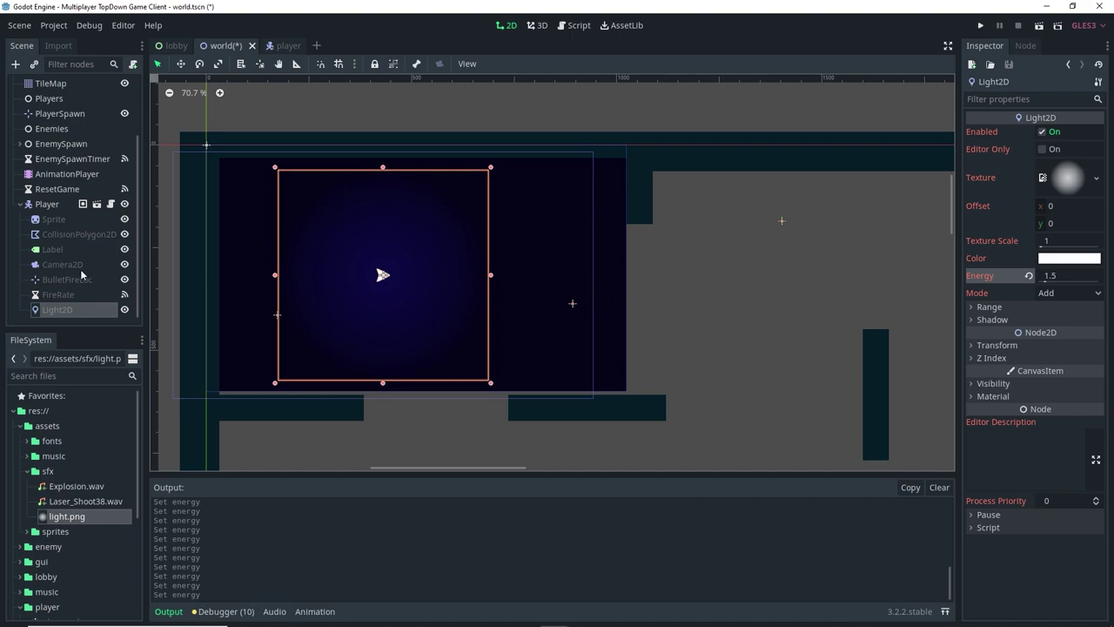
pyautogui.scroll(2, 371, 287)
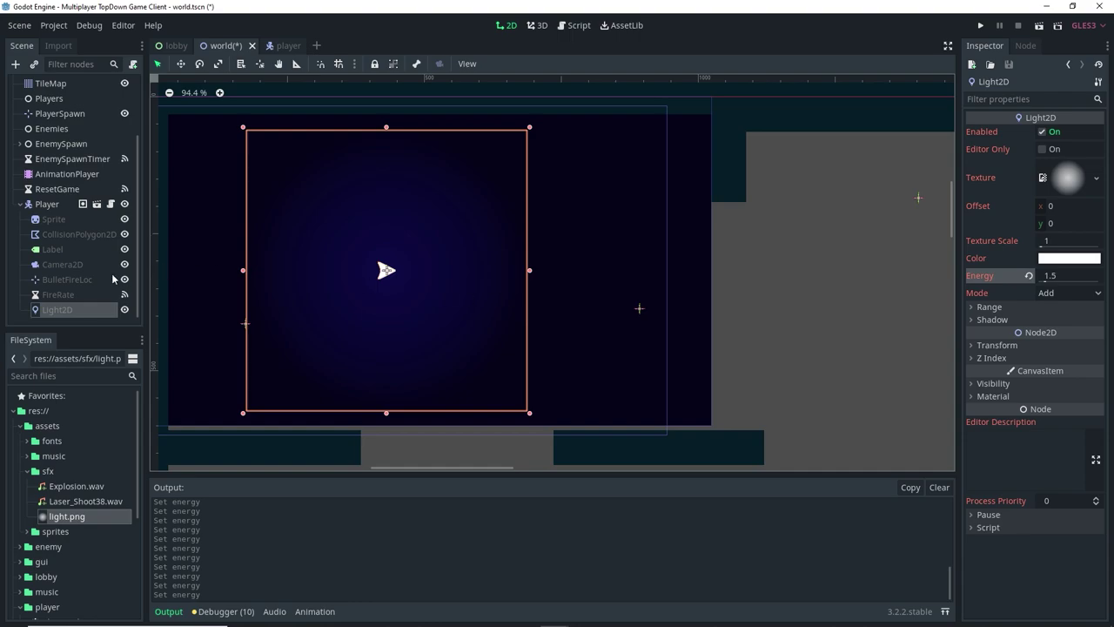
pyautogui.click(51, 207)
pyautogui.press('Delete')
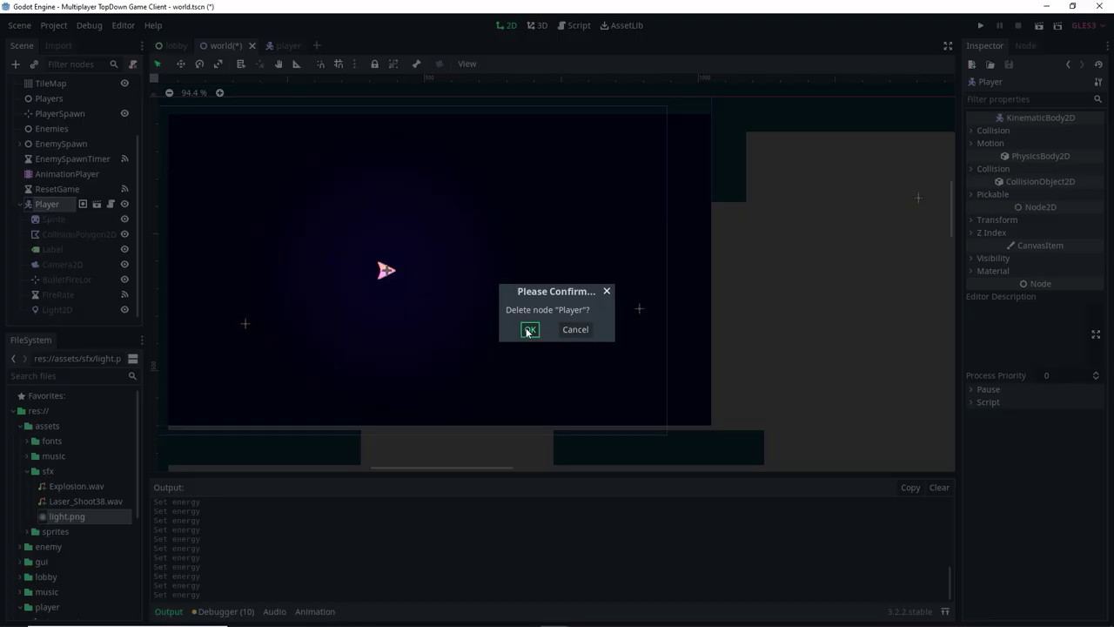
# Undo a stray light move and delete the test Player from the world scene
pyautogui.click(607, 291)
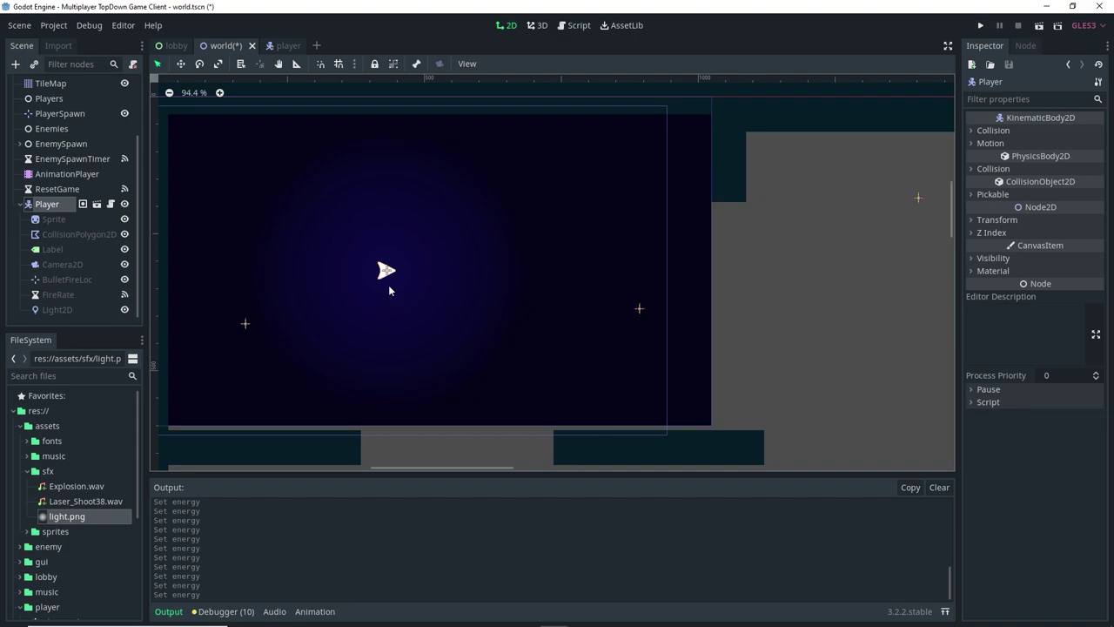
pyautogui.moveTo(389, 287); pyautogui.dragTo(374, 261)
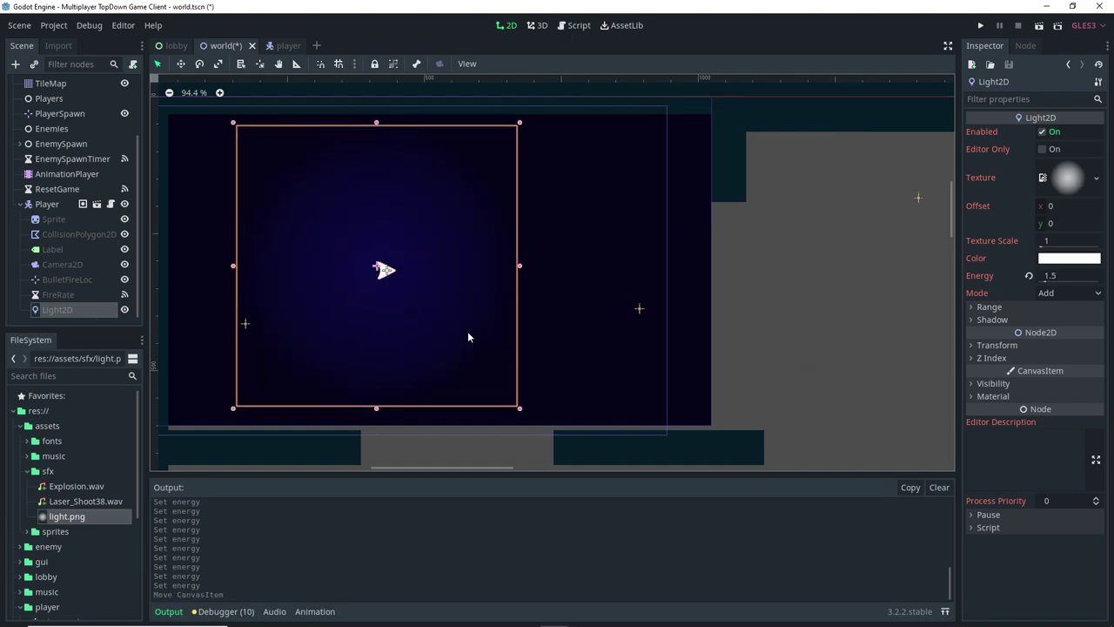
pyautogui.hotkey('ctrl', 'z')
pyautogui.click(47, 203)
pyautogui.press('Delete')
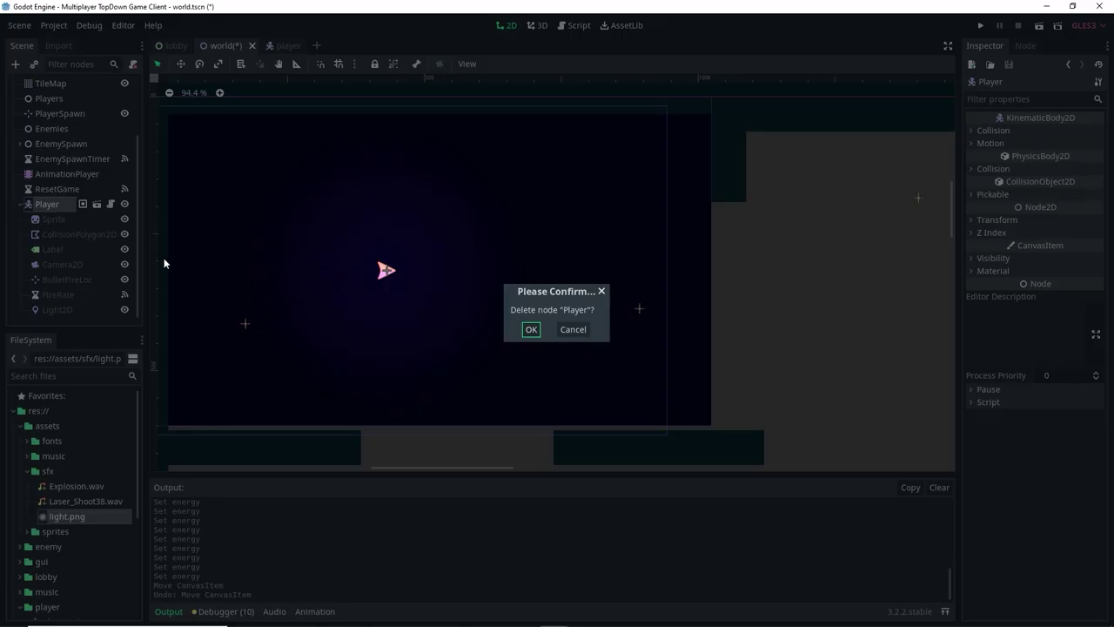
pyautogui.click(531, 329)
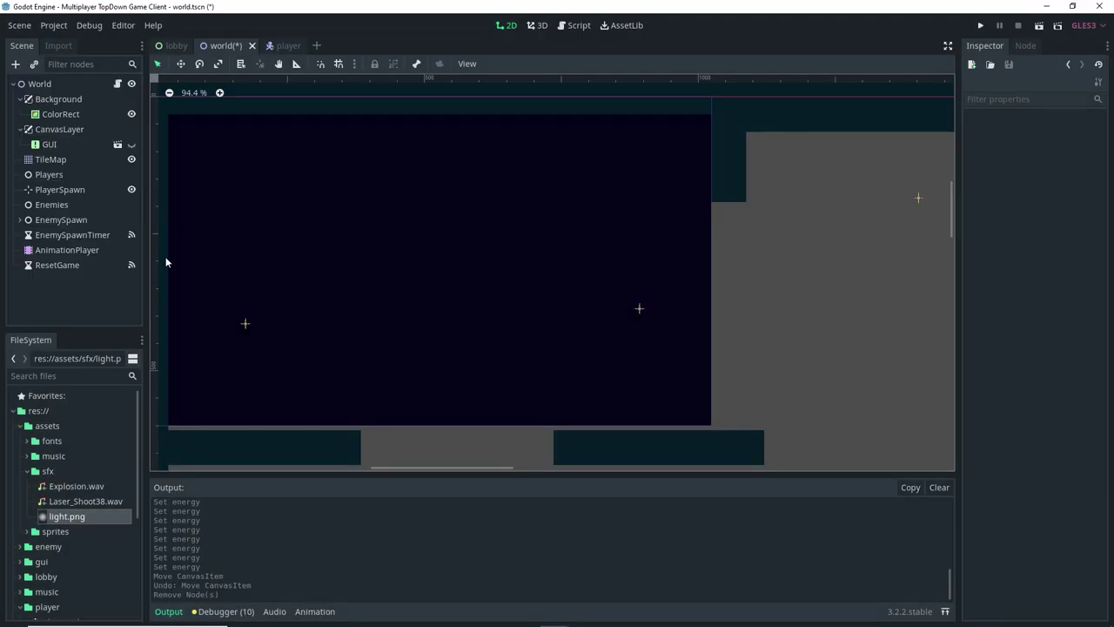
pyautogui.scroll(-8, 349, 263)
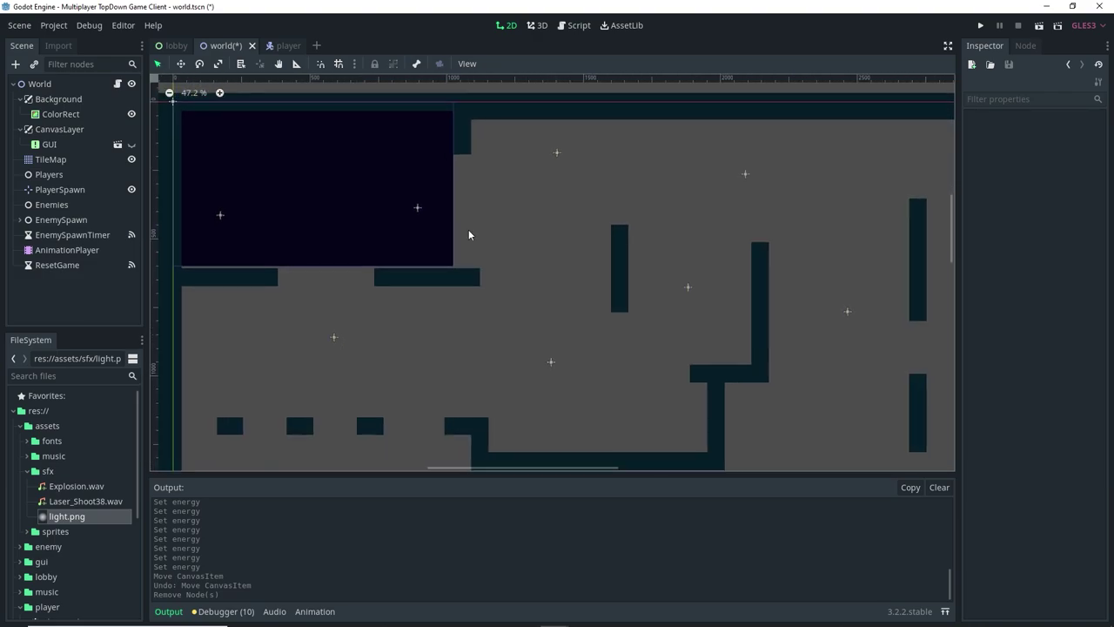
# Set the player scene's Light2D energy to 1.5, save, and run the game
pyautogui.click(288, 46)
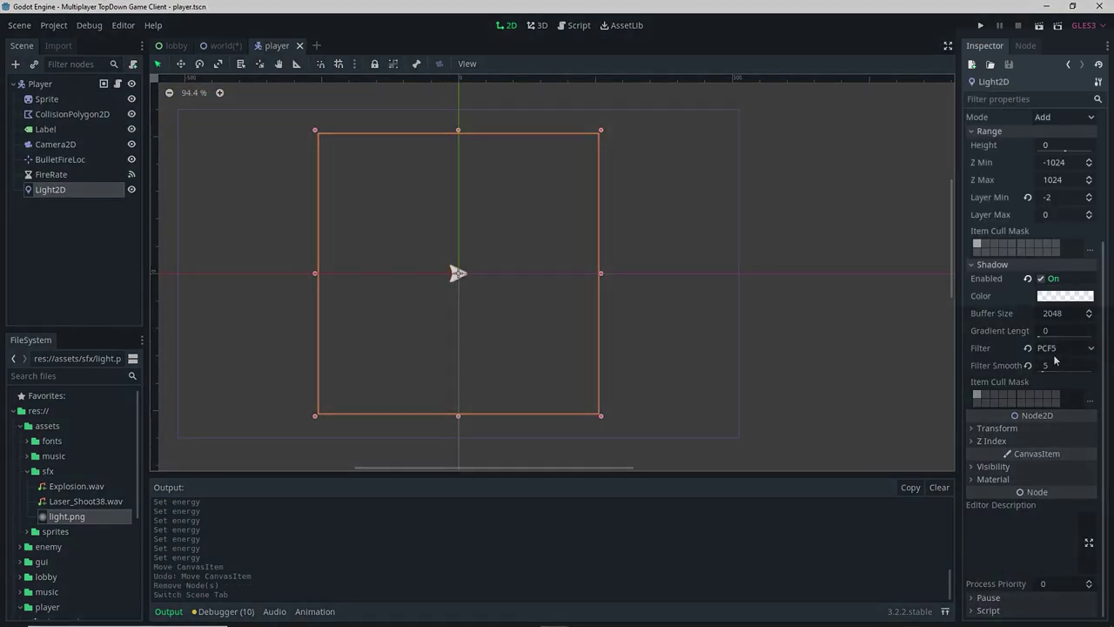
pyautogui.scroll(3, 963, 198)
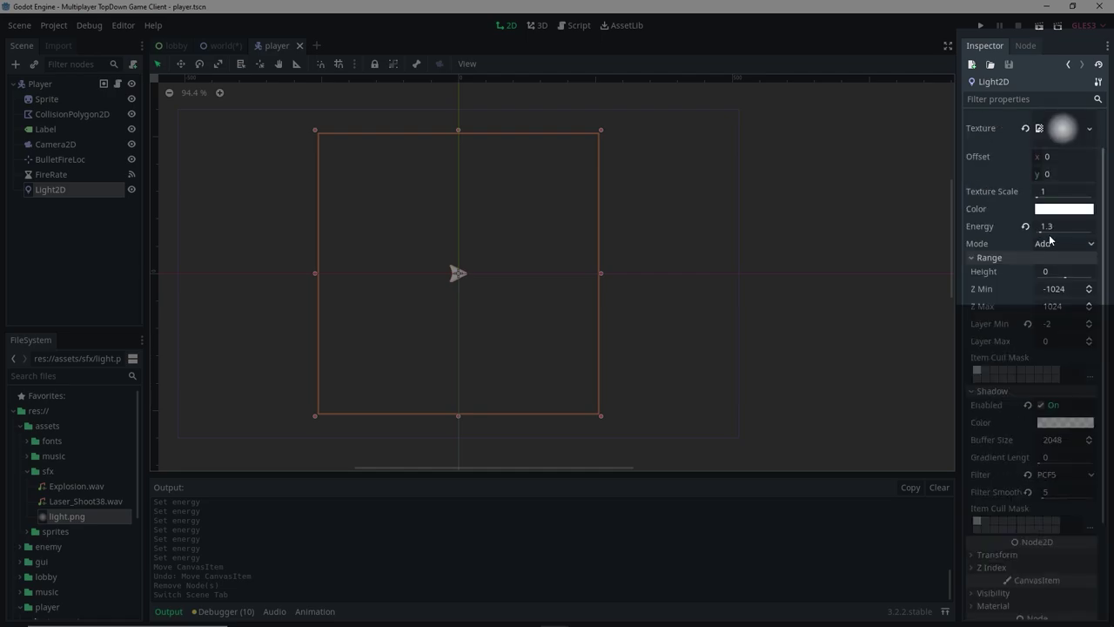
pyautogui.click(1056, 228)
pyautogui.write('1.')
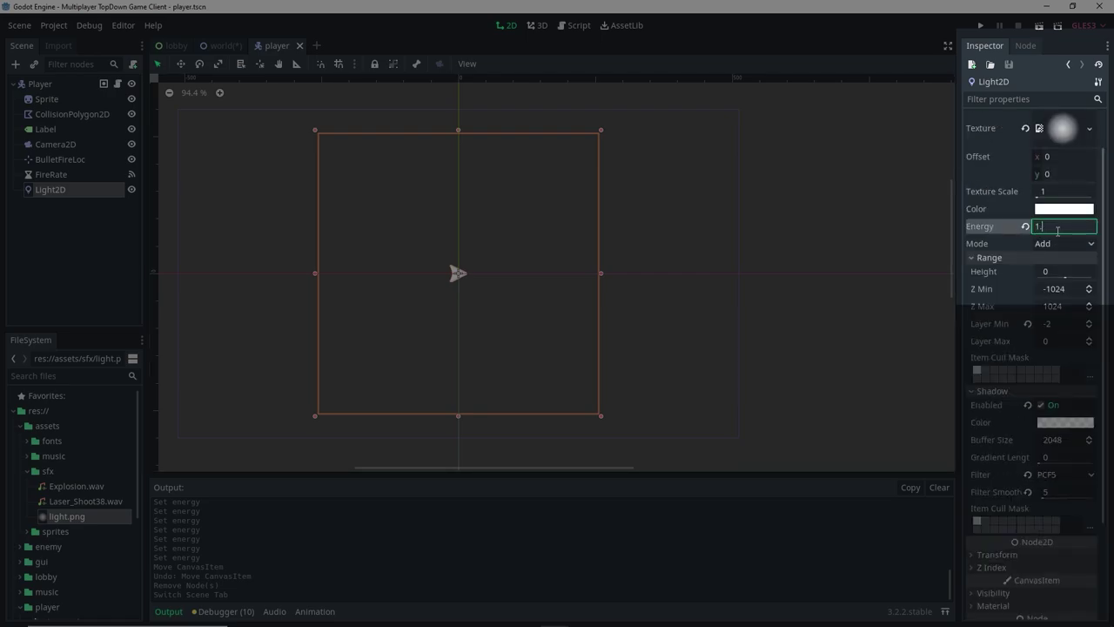
pyautogui.write('5')
pyautogui.press('Return')
pyautogui.scroll(-4, 790, 269)
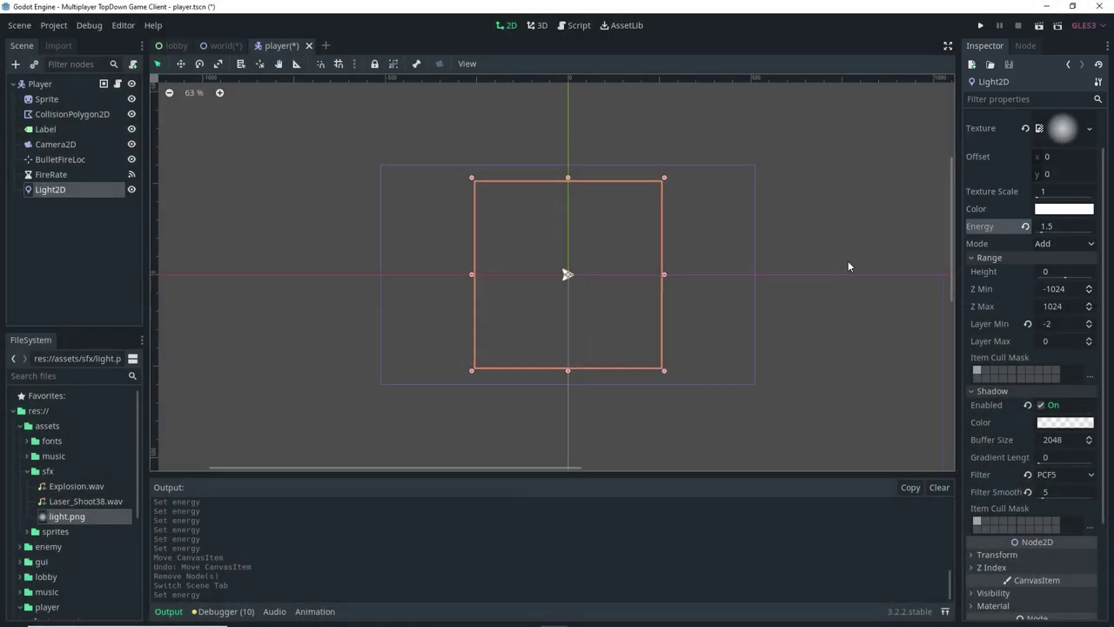
pyautogui.hotkey('ctrl', 's')
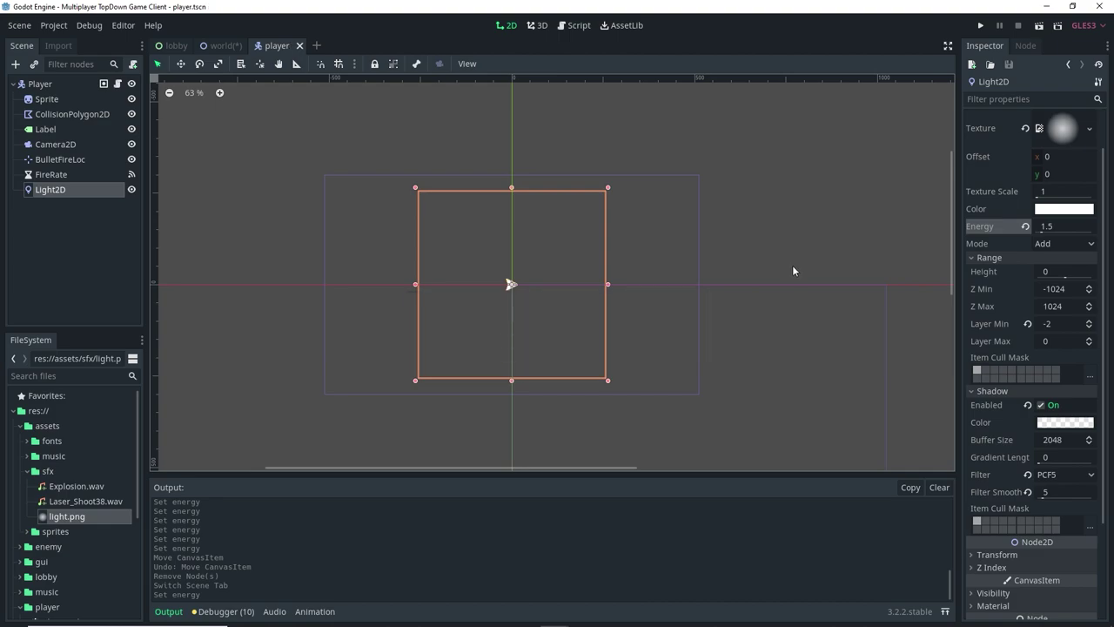
pyautogui.click(980, 27)
# Ready both clients, then fly the green ship up, right and down while firing a shot
pyautogui.click(272, 355)
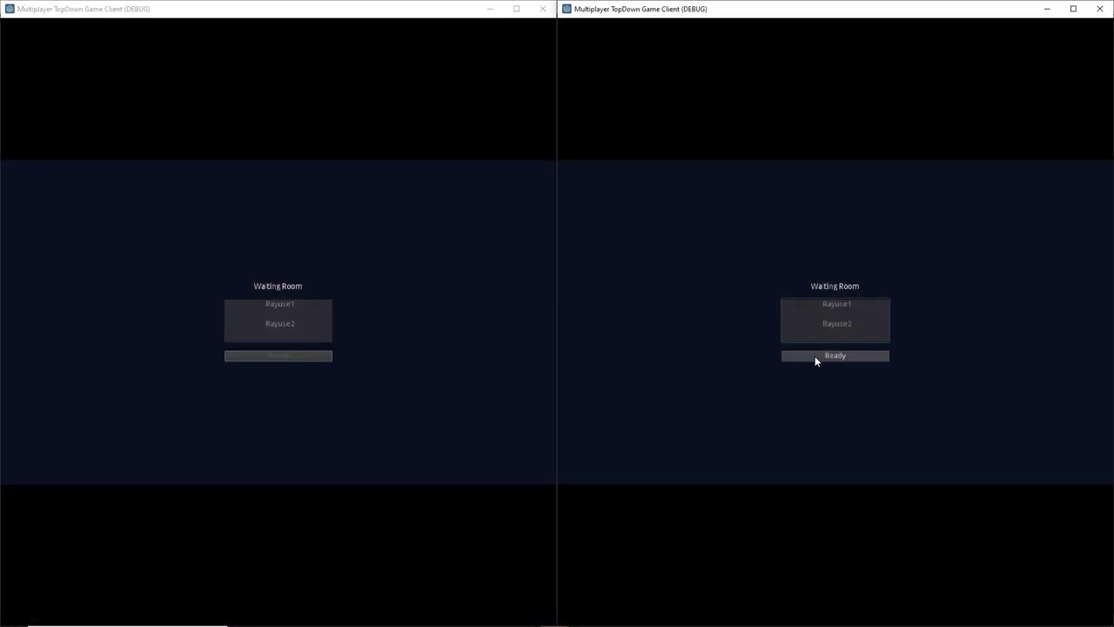
pyautogui.click(815, 356)
pyautogui.press('w')
pyautogui.click(919, 333)
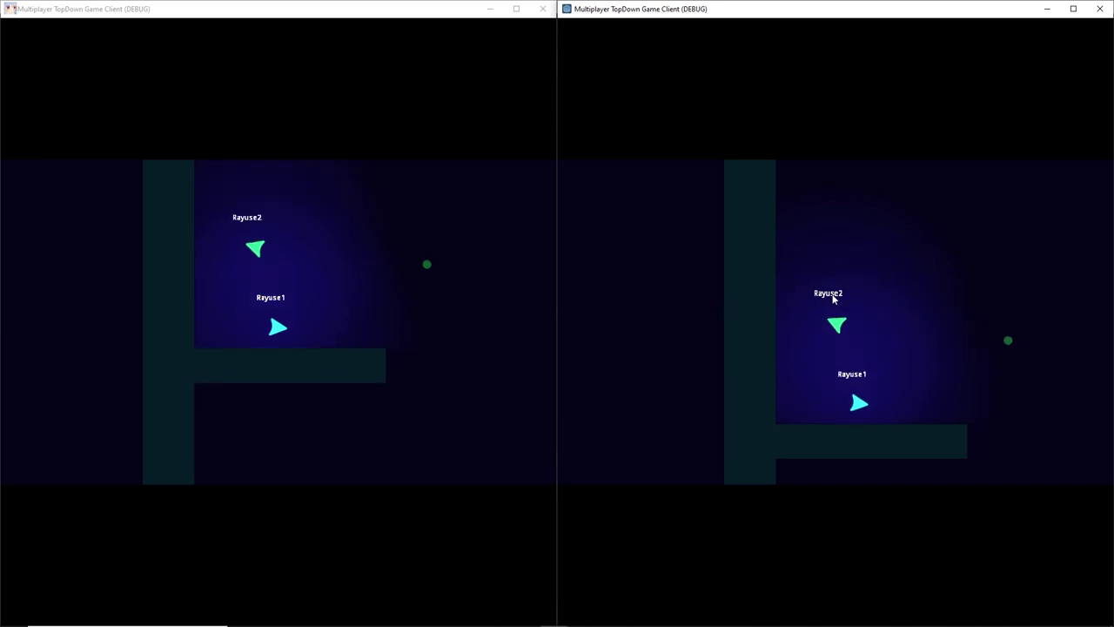
pyautogui.press('d')
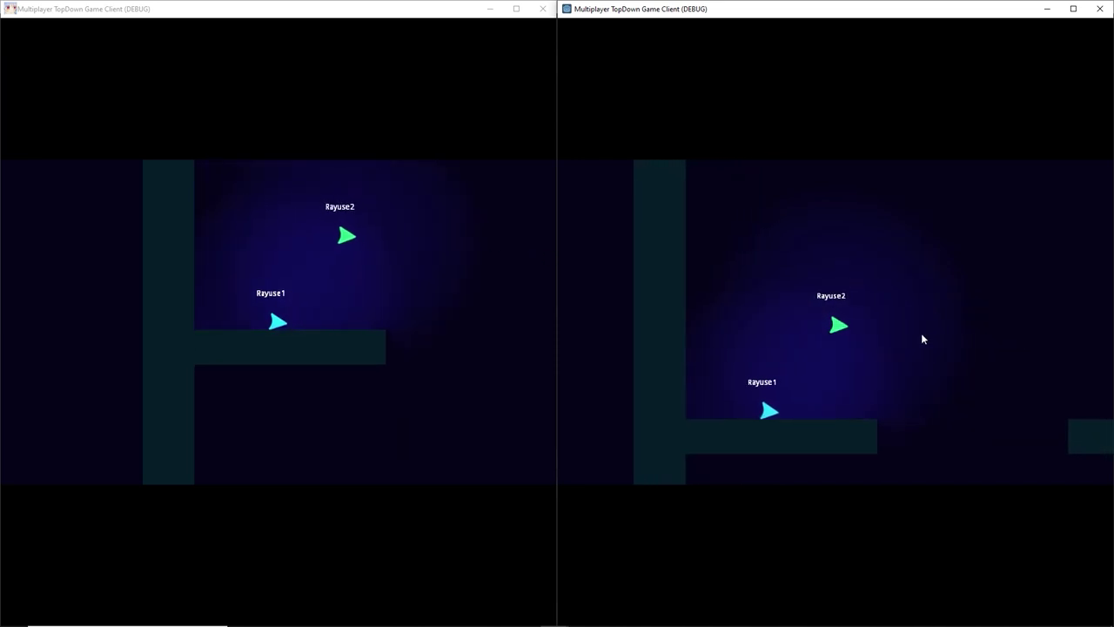
pyautogui.press('s')
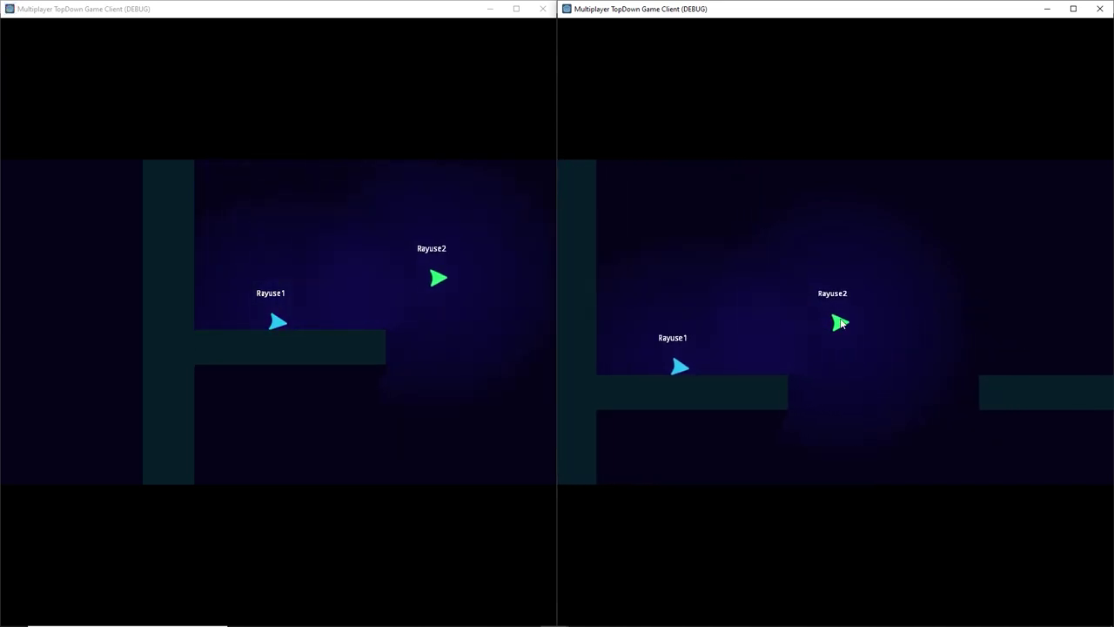
# In the left window, steer the cyan ship right and down while shooting at enemies
pyautogui.click(394, 230)
pyautogui.click(394, 230)
pyautogui.press('d')
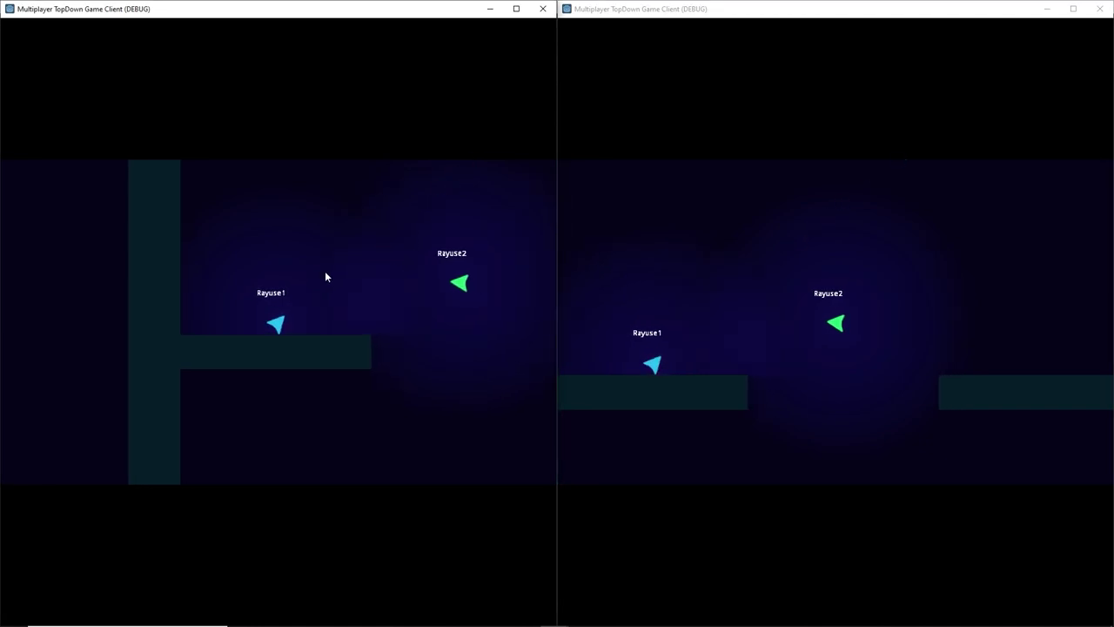
pyautogui.press('d')
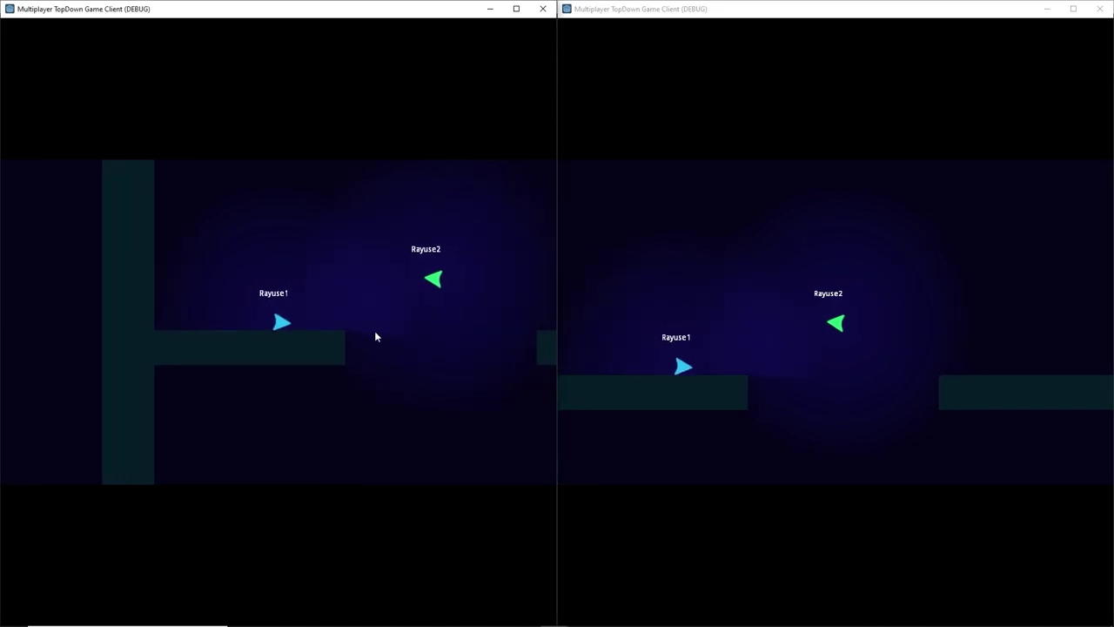
pyautogui.press('d')
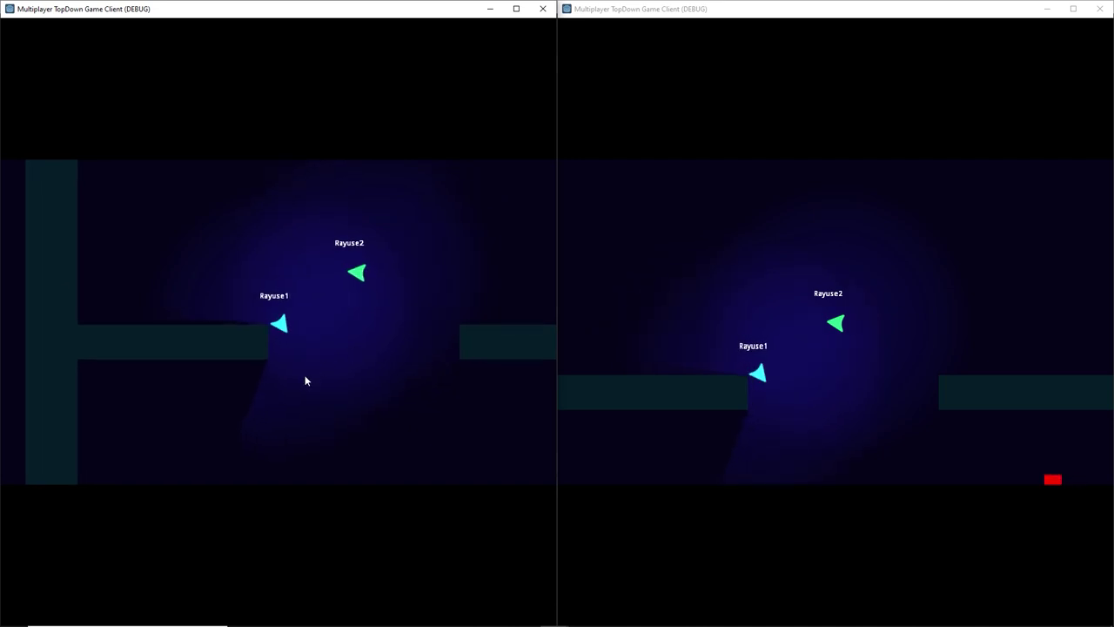
pyautogui.press('s')
pyautogui.click(439, 347)
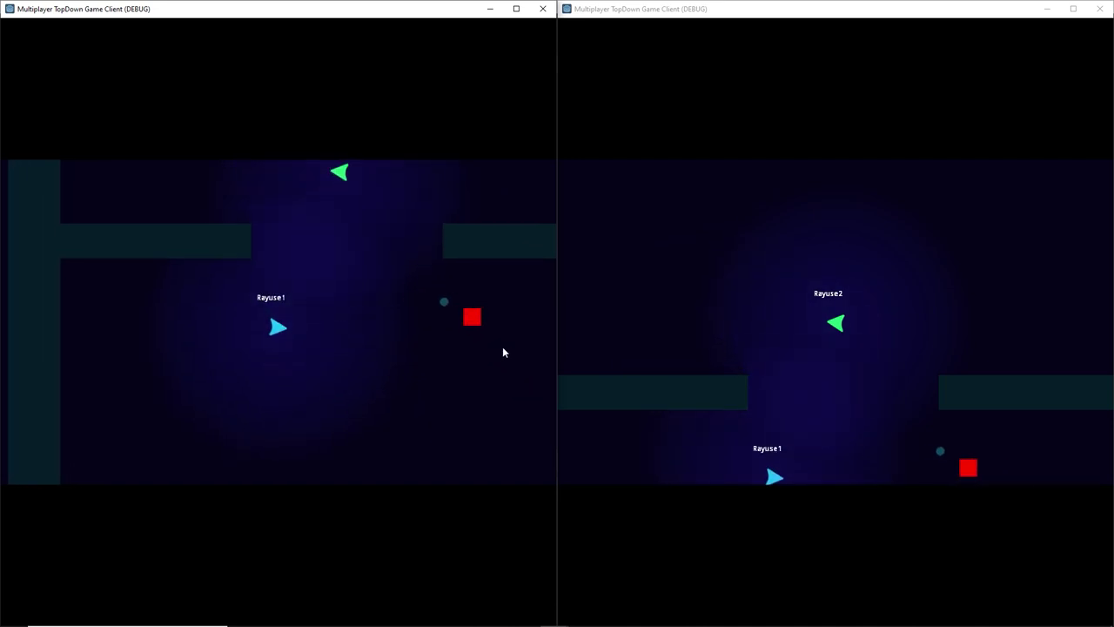
# Back in the right window, drive the second player's ship right and down, firing at a red enemy
pyautogui.click(908, 281)
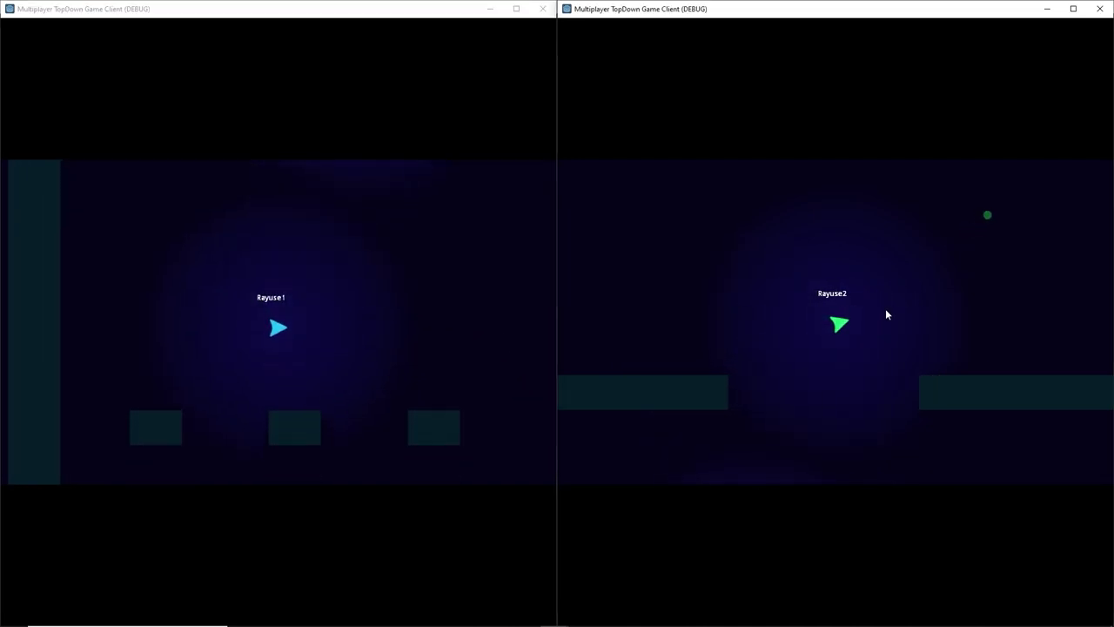
pyautogui.press('d')
pyautogui.press('s')
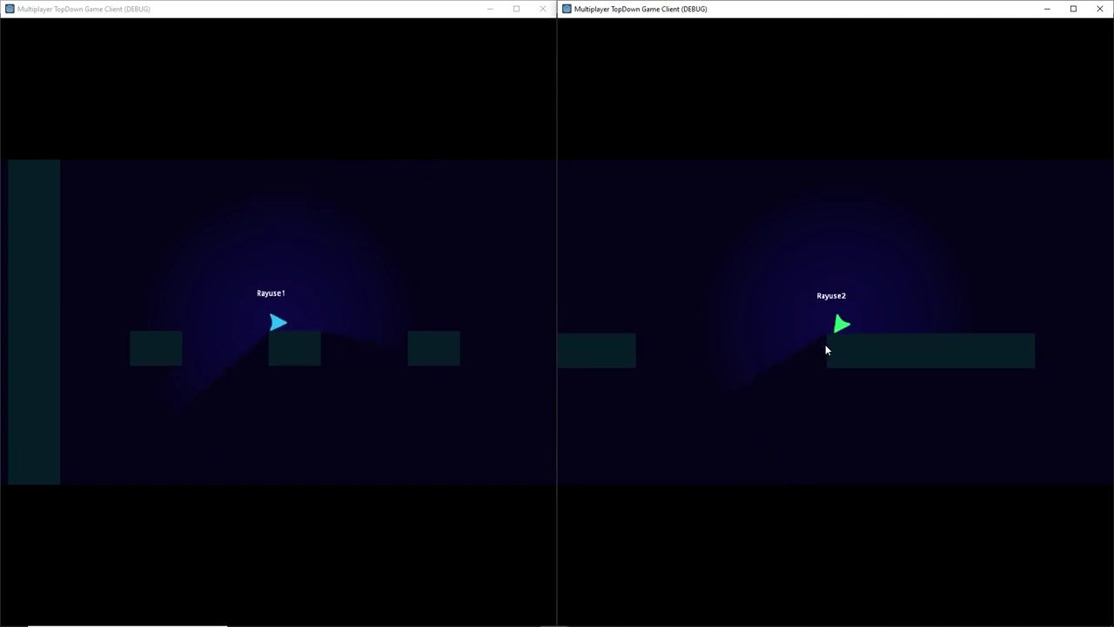
pyautogui.press('d')
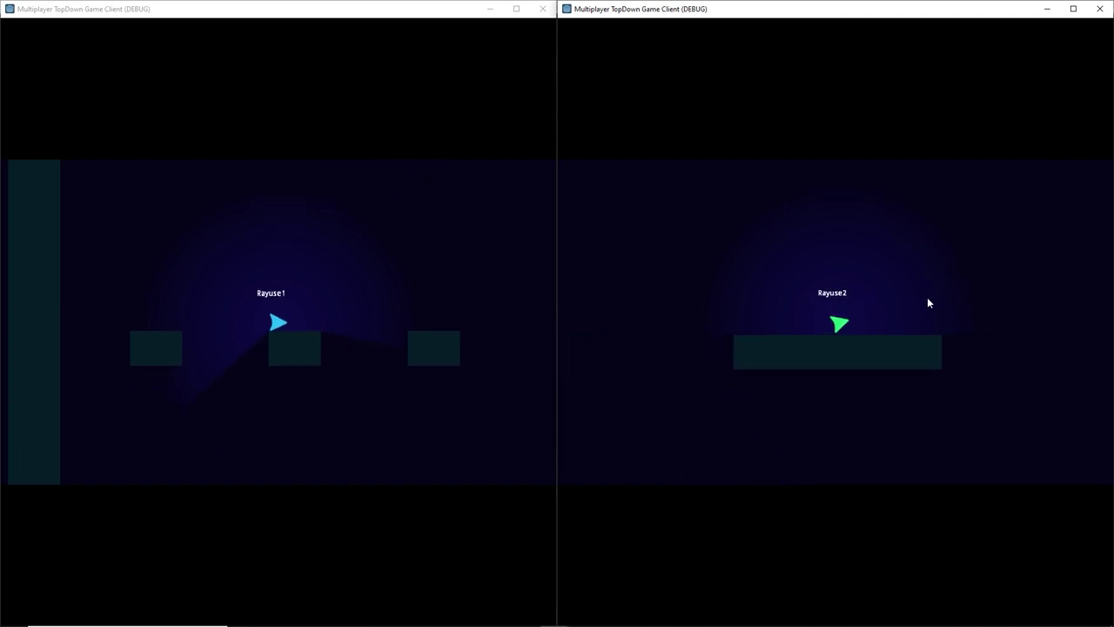
pyautogui.press('d')
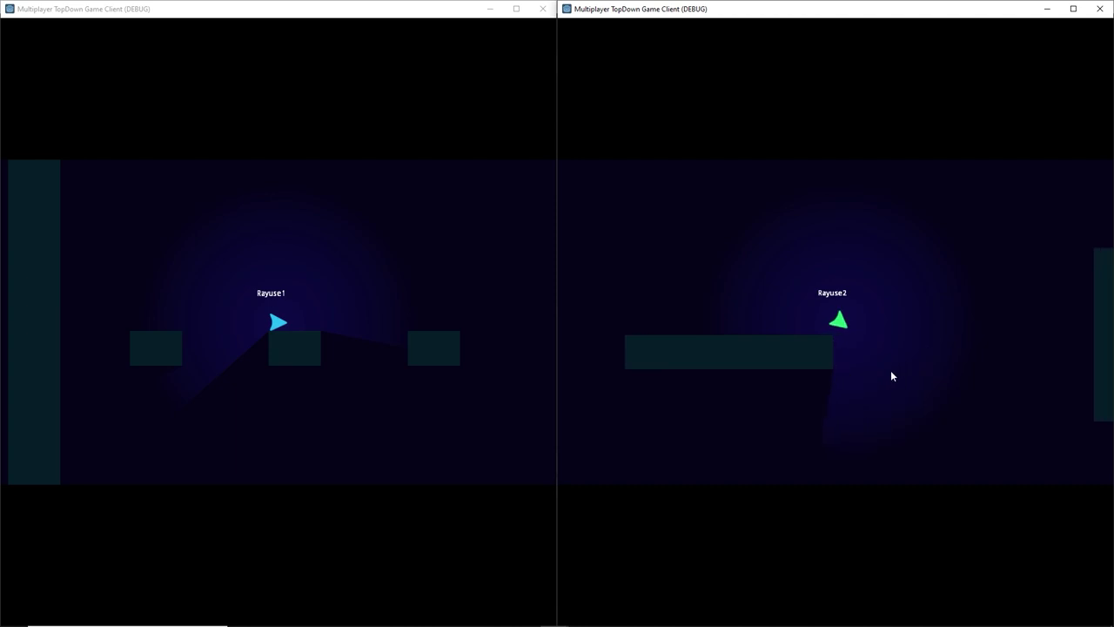
pyautogui.press('d')
pyautogui.press('s')
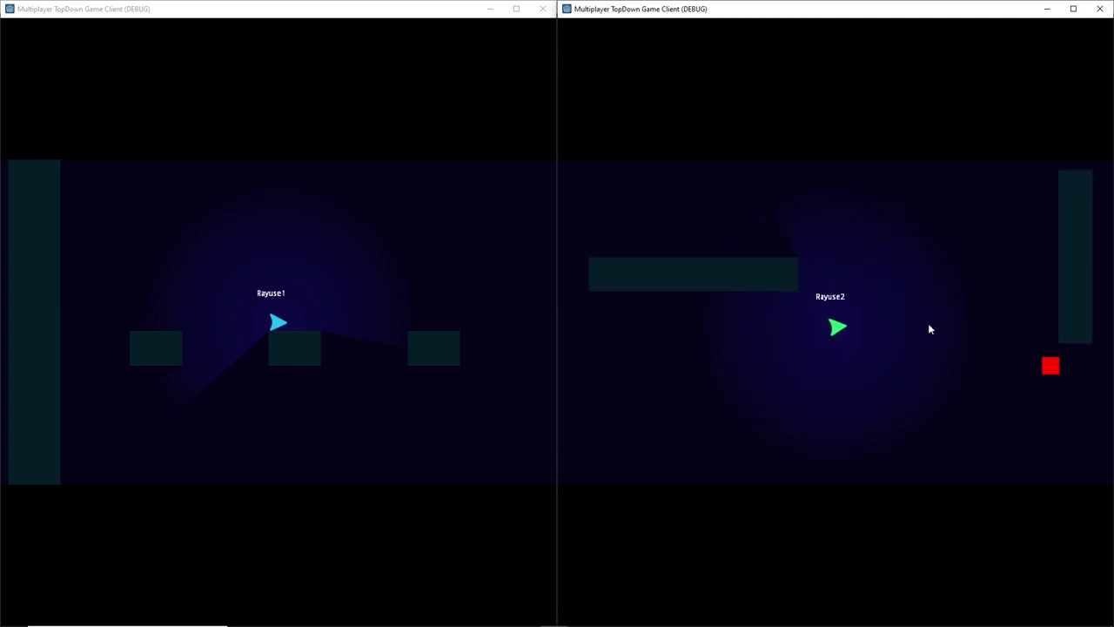
pyautogui.press('d')
pyautogui.click(973, 345)
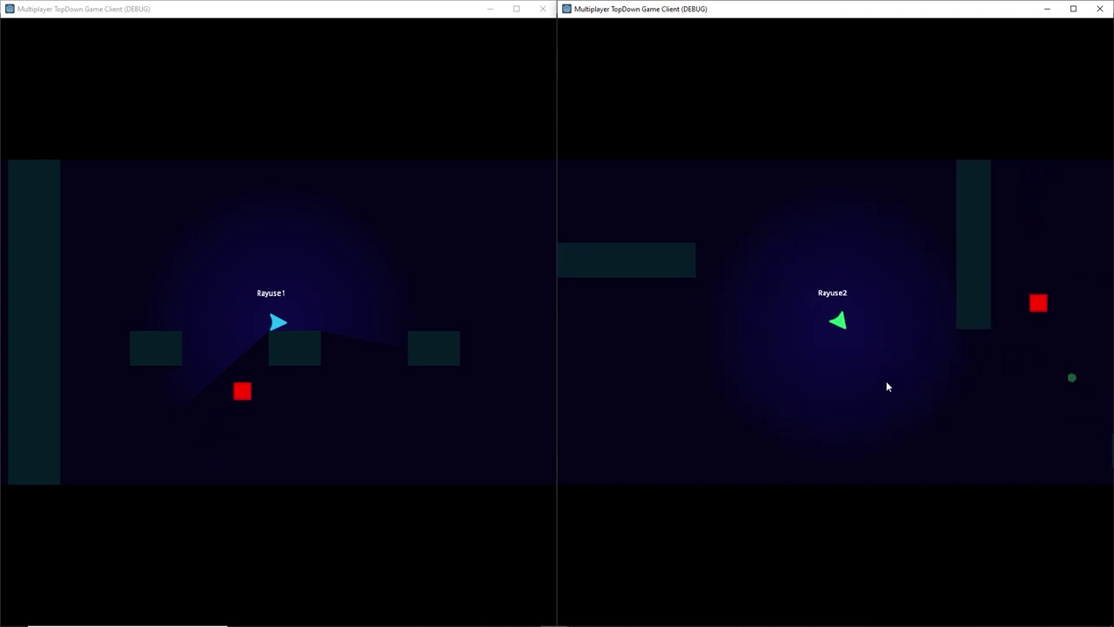
pyautogui.press('d')
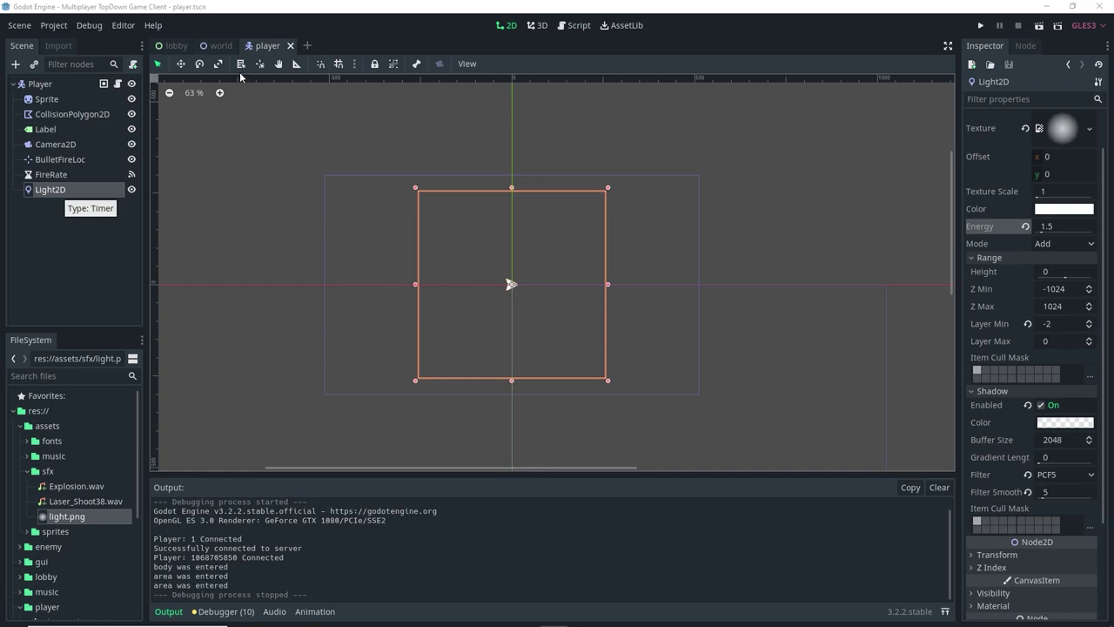
# Switch to world.tscn, select the World root node and pan toward the top-left dark room
pyautogui.click(223, 48)
pyautogui.scroll(-3, 455, 244)
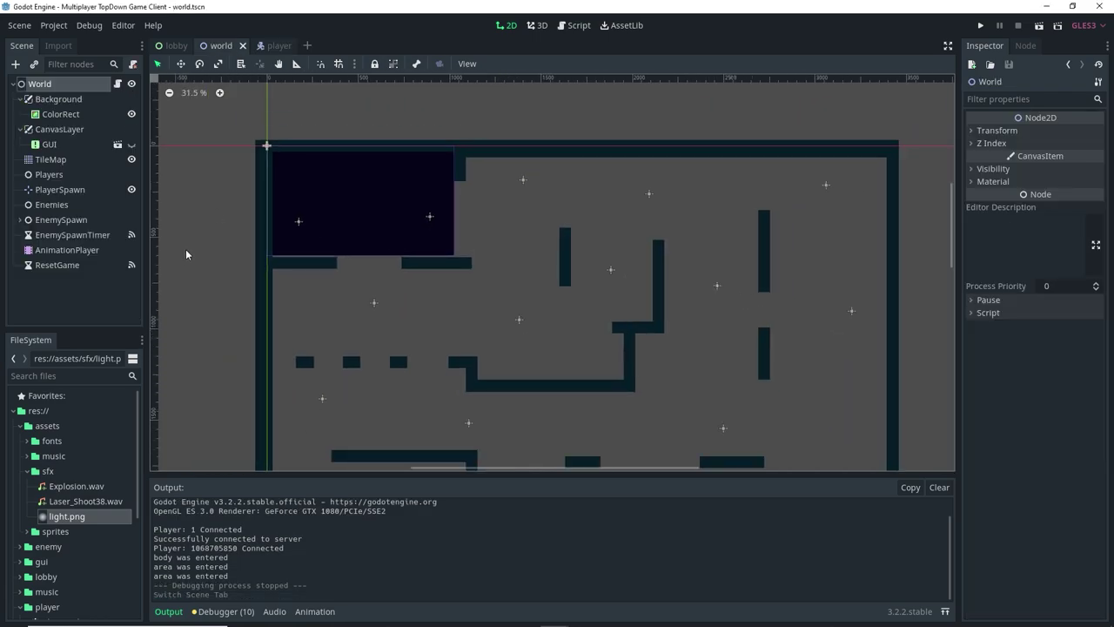
pyautogui.scroll(2, 403, 202)
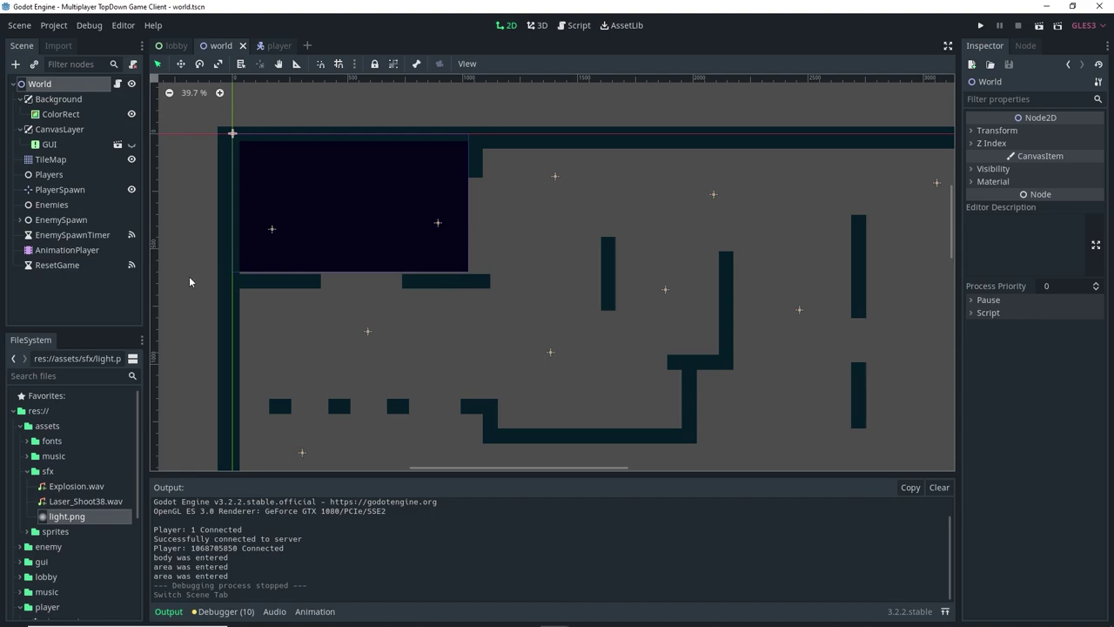
pyautogui.click(106, 300)
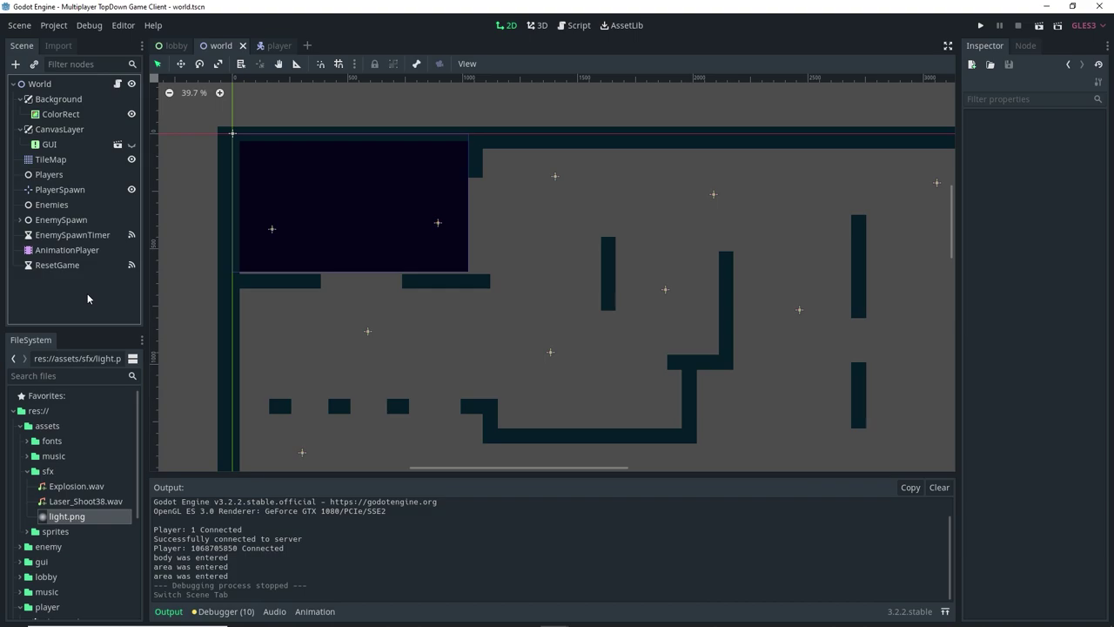
pyautogui.click(62, 85)
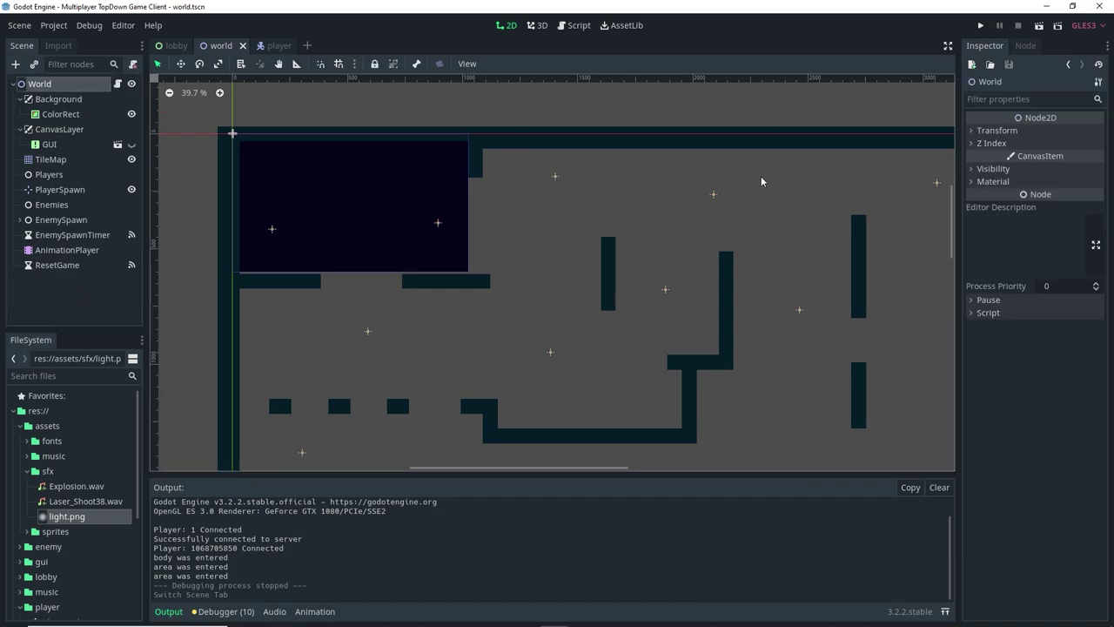
pyautogui.scroll(1, 448, 269)
pyautogui.moveTo(426, 206); pyautogui.dragTo(514, 281, button='middle')
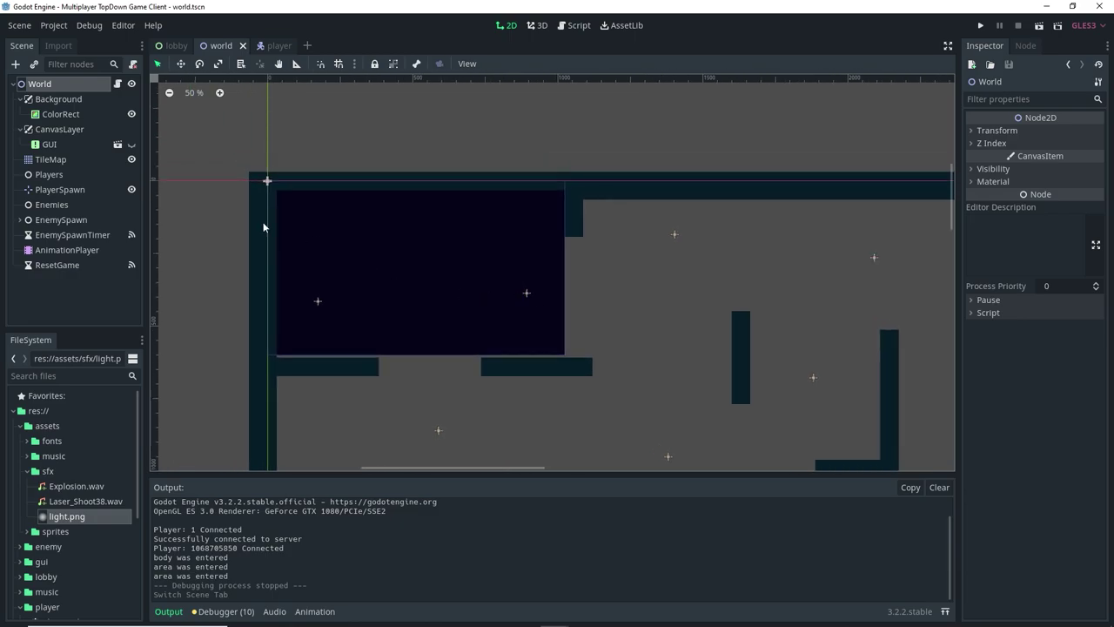
# Add a Particles2D node via the 'particle' search and place it at the dark room's right edge
pyautogui.hotkey('ctrl', 'a')
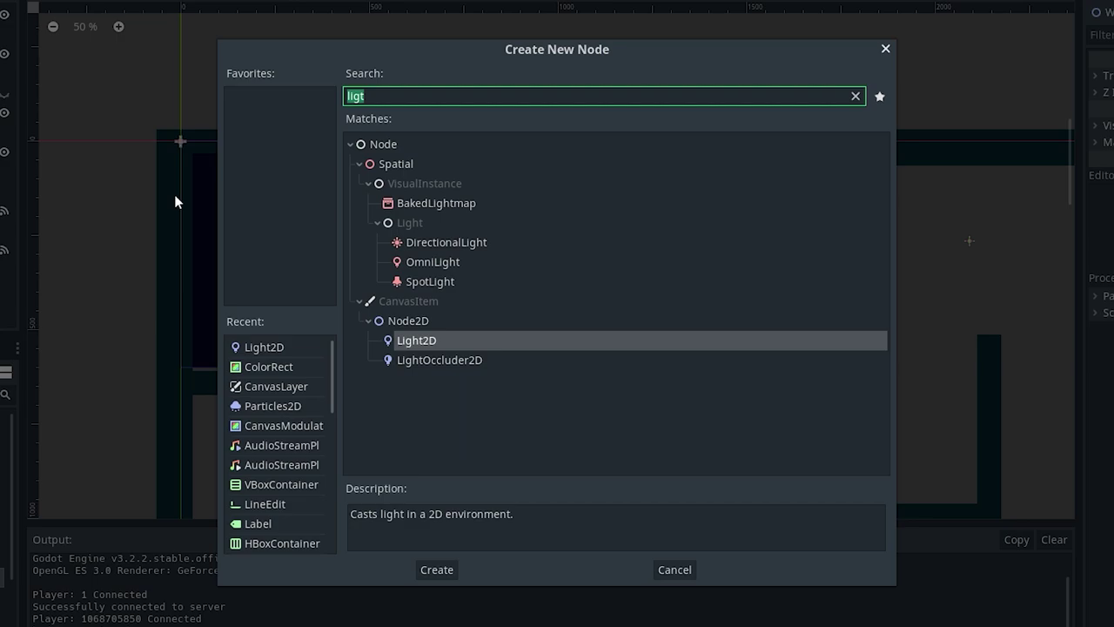
pyautogui.write('particle')
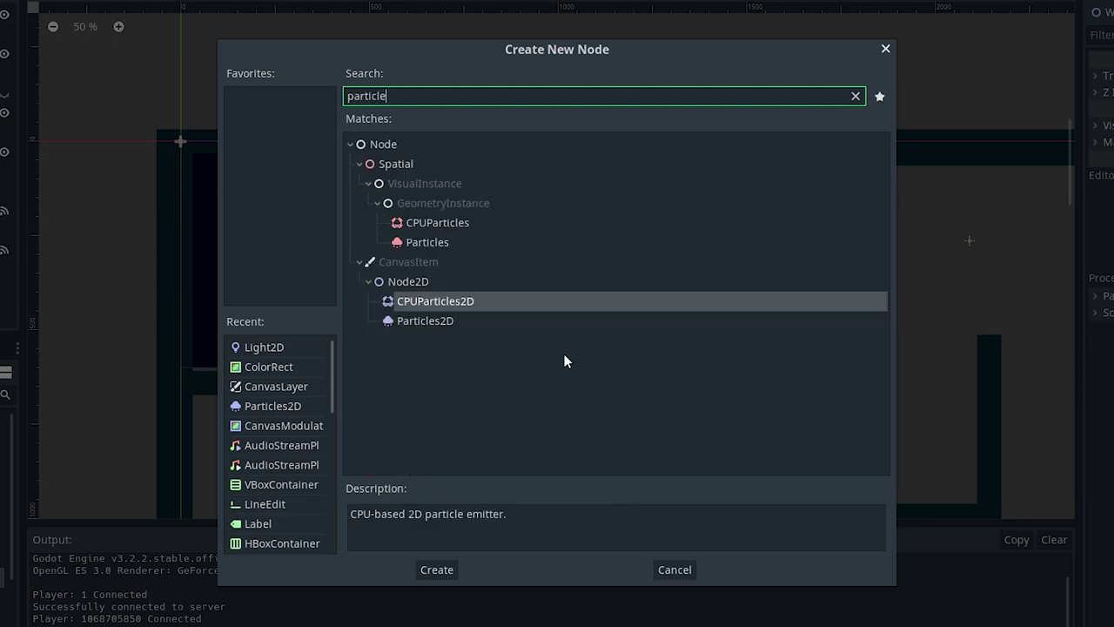
pyautogui.doubleClick(470, 324)
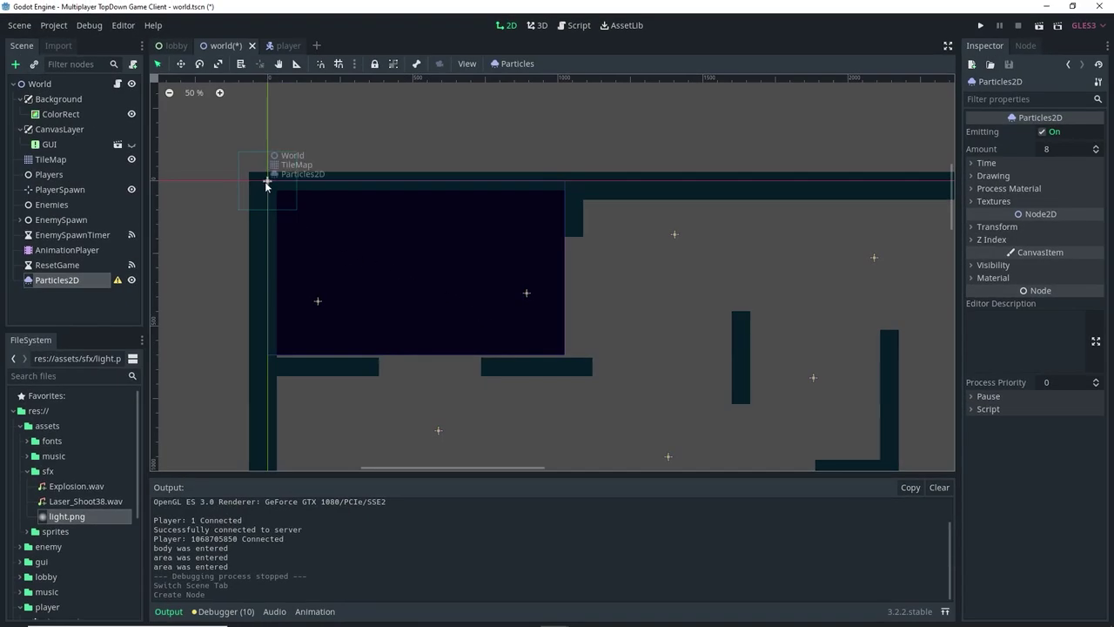
pyautogui.moveTo(267, 184); pyautogui.dragTo(380, 236)
pyautogui.moveTo(515, 241); pyautogui.dragTo(566, 279)
# Undo an accidental background rectangle move, then nest Particles2D under Background
pyautogui.scroll(1, 561, 300)
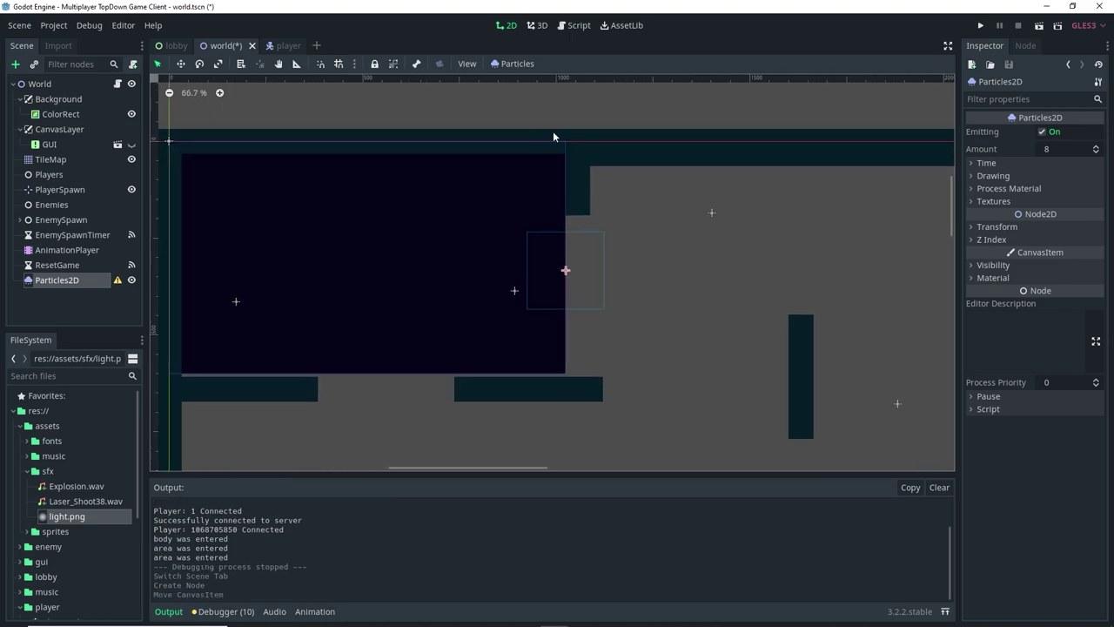
pyautogui.keyDown('shift'); pyautogui.hscroll(-2, 530, 243); pyautogui.keyUp('shift')
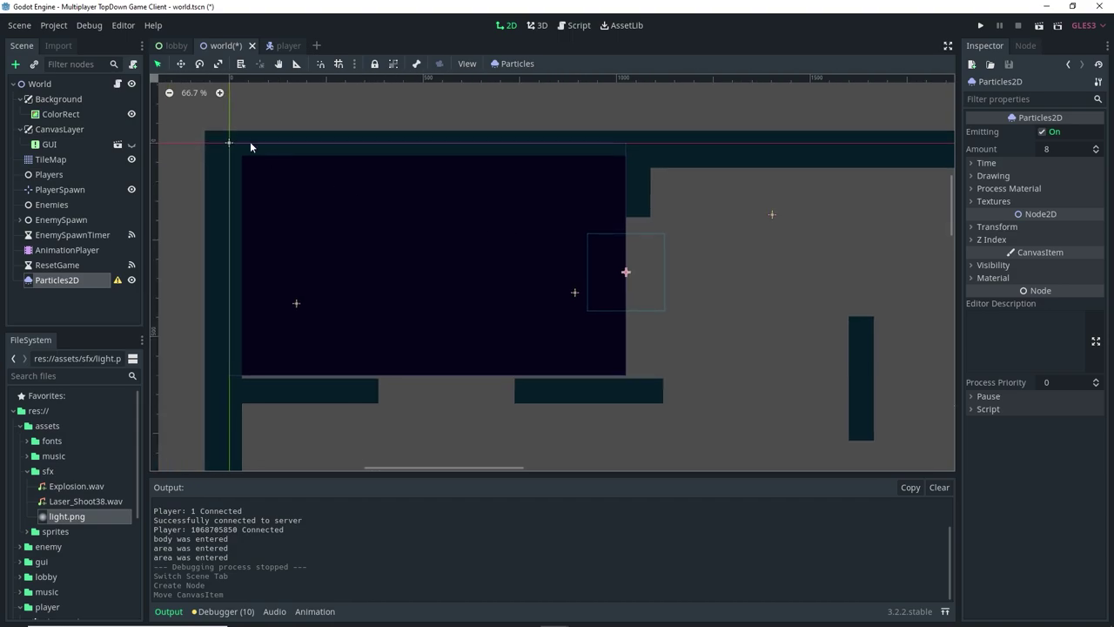
pyautogui.moveTo(236, 298); pyautogui.dragTo(277, 381)
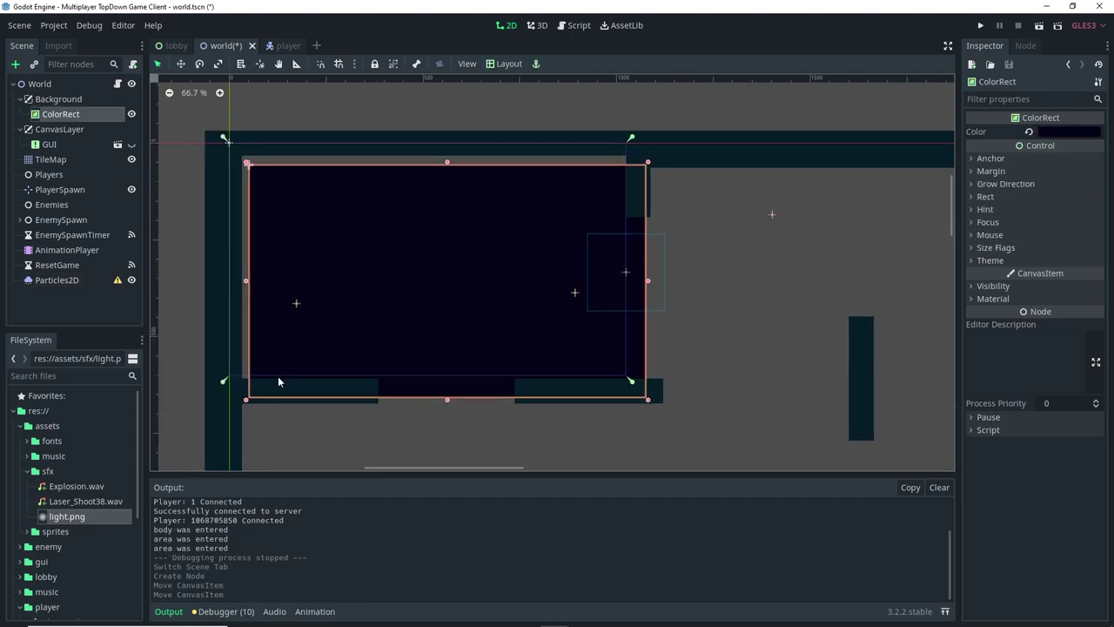
pyautogui.hotkey('ctrl', 'z')
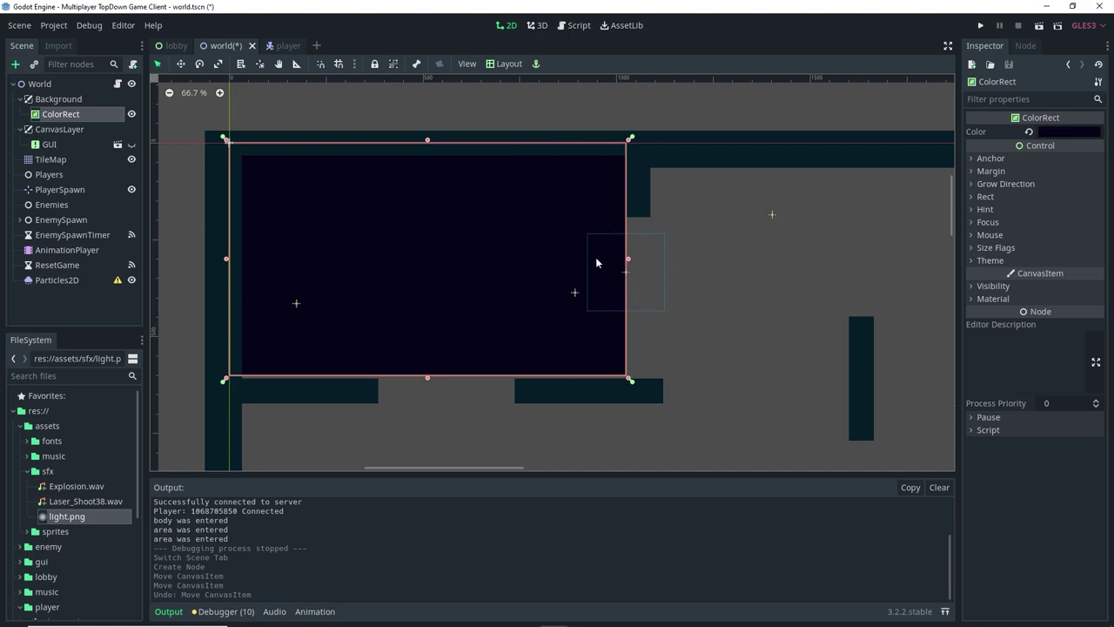
pyautogui.click(754, 274)
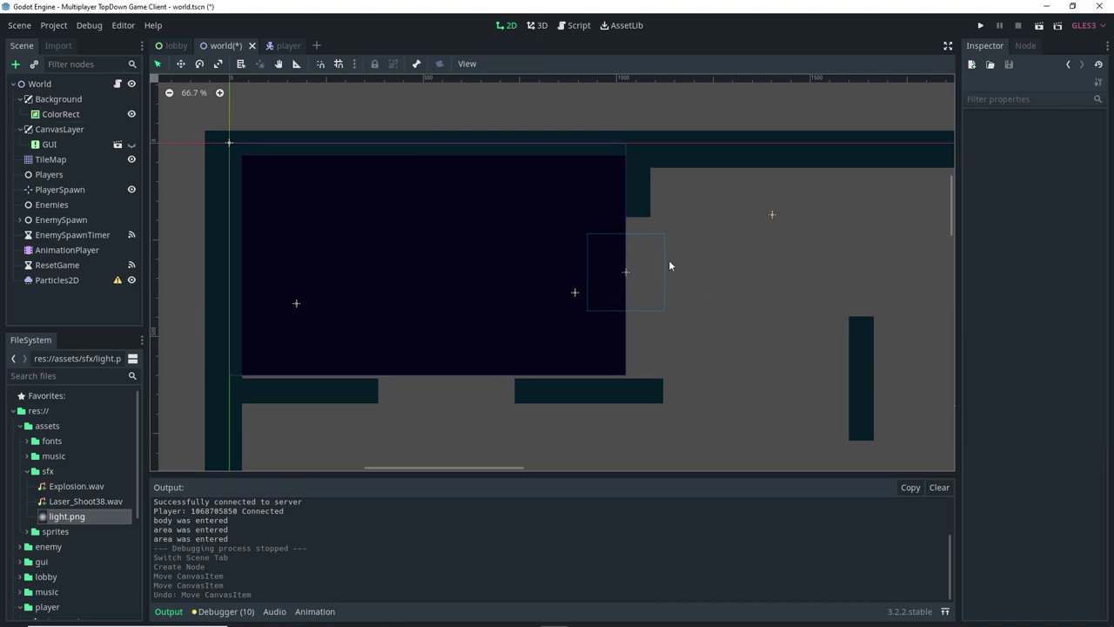
pyautogui.click(70, 81)
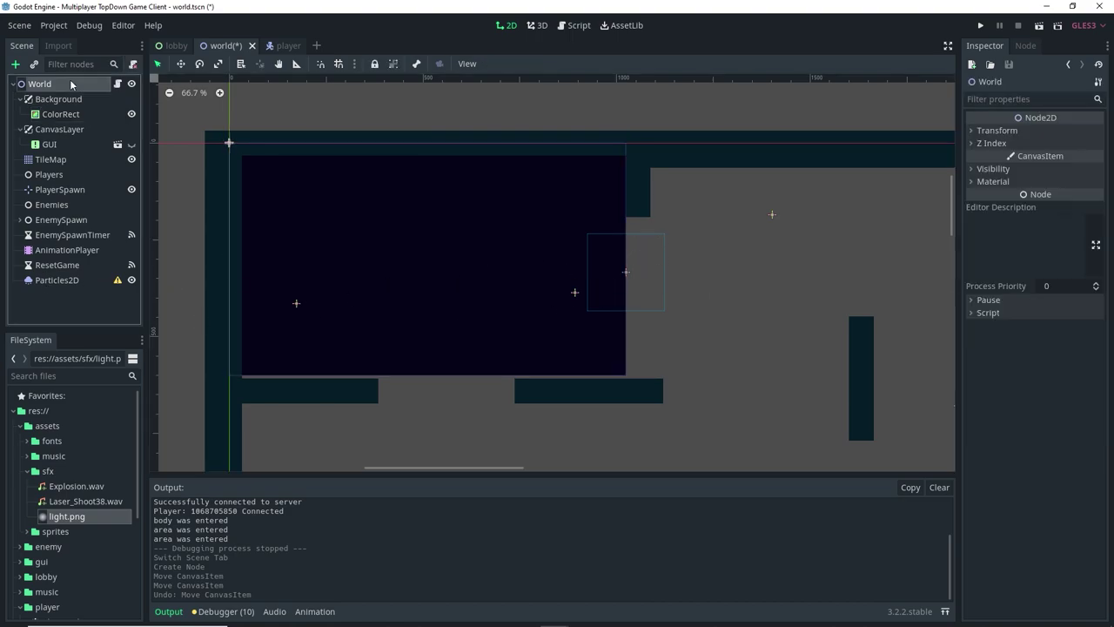
pyautogui.moveTo(78, 280); pyautogui.dragTo(73, 101)
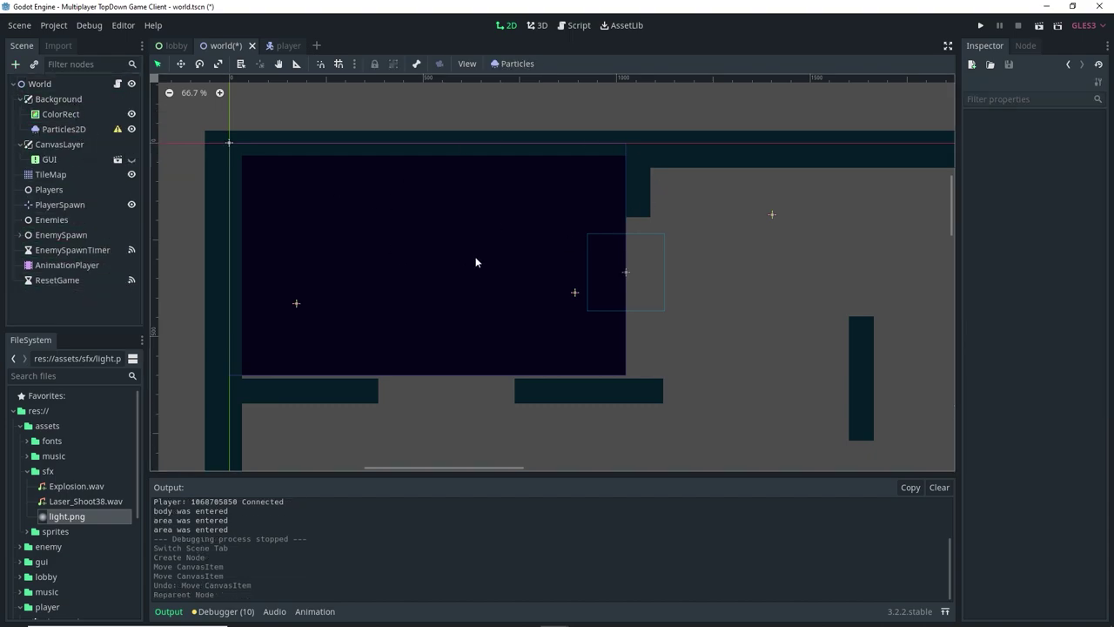
# Give the Particles2D node a New ParticlesMaterial as its Process Material and expand its properties
pyautogui.scroll(-1, 599, 248)
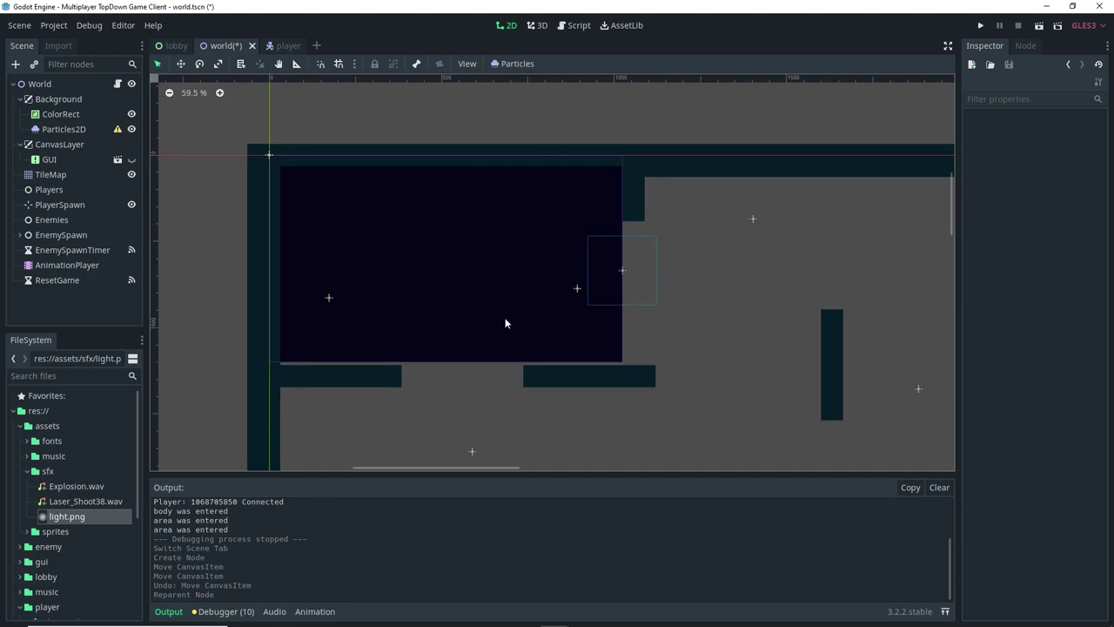
pyautogui.click(73, 131)
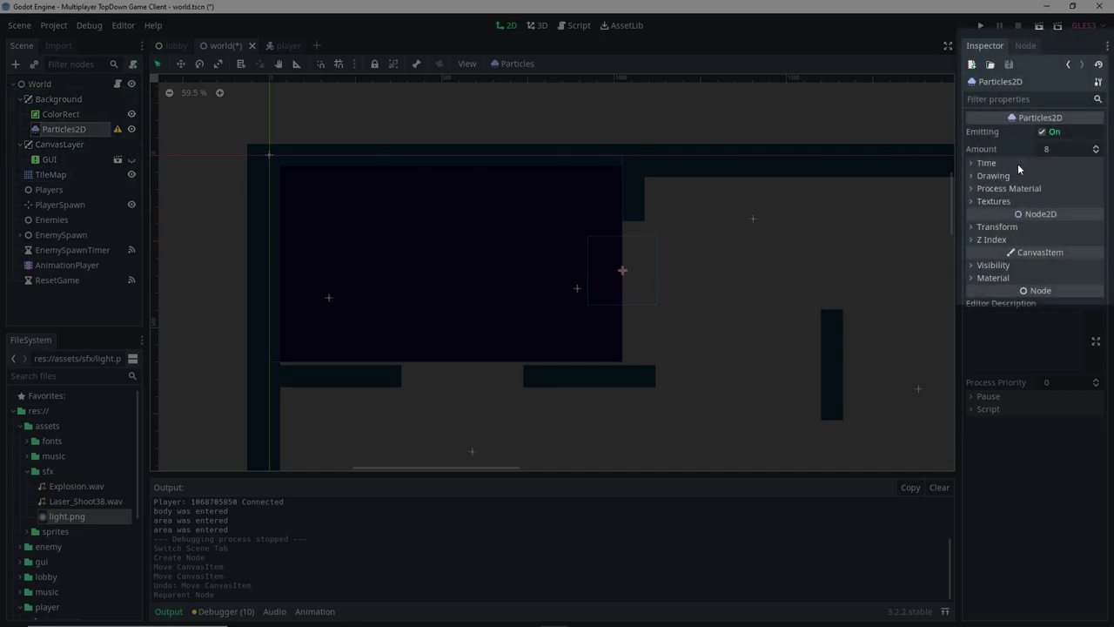
pyautogui.click(1017, 188)
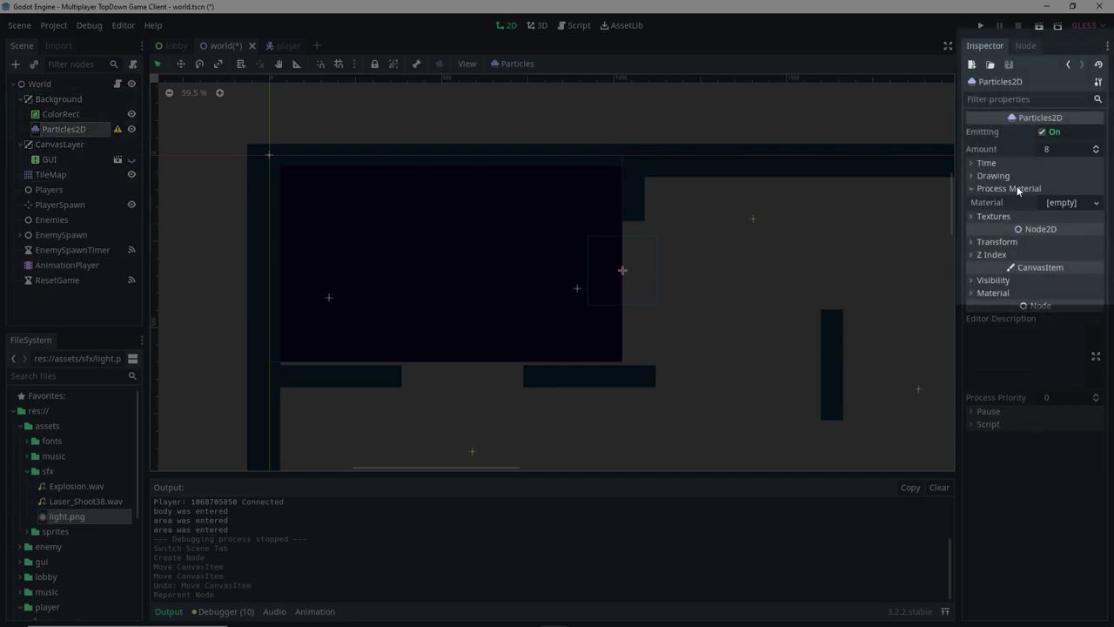
pyautogui.click(1062, 201)
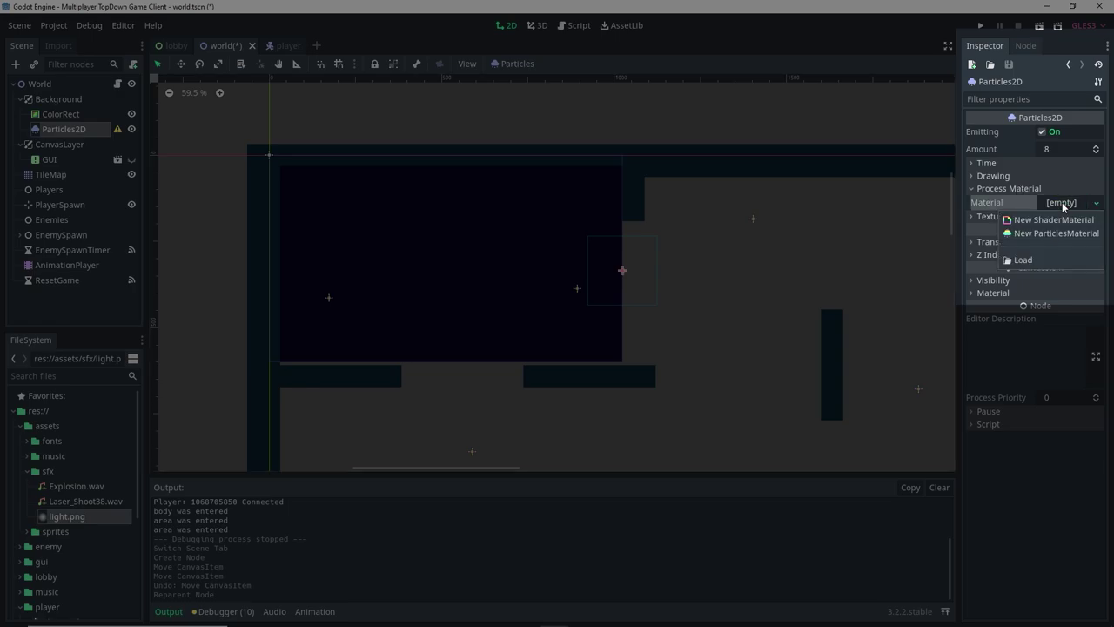
pyautogui.click(1051, 233)
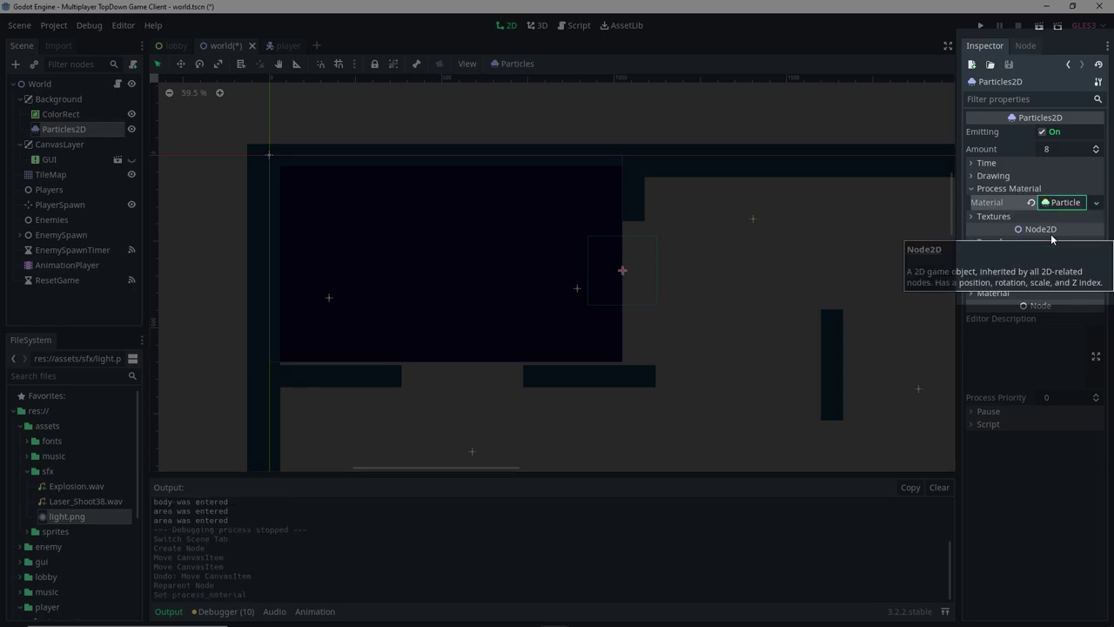
pyautogui.click(1059, 202)
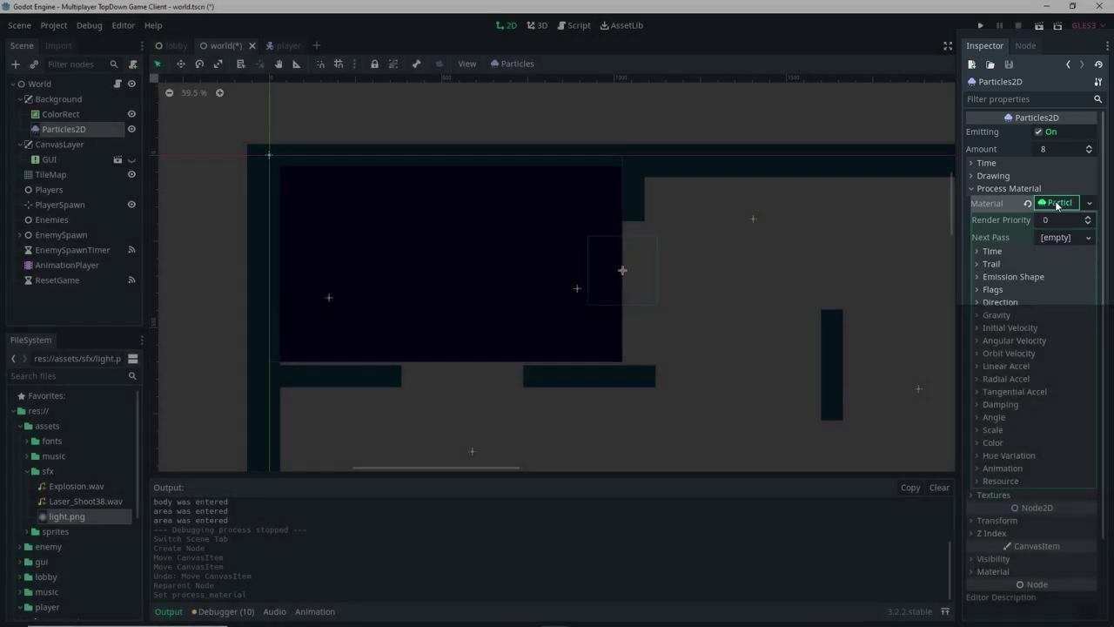
pyautogui.scroll(3, 659, 293)
pyautogui.scroll(10, 659, 293)
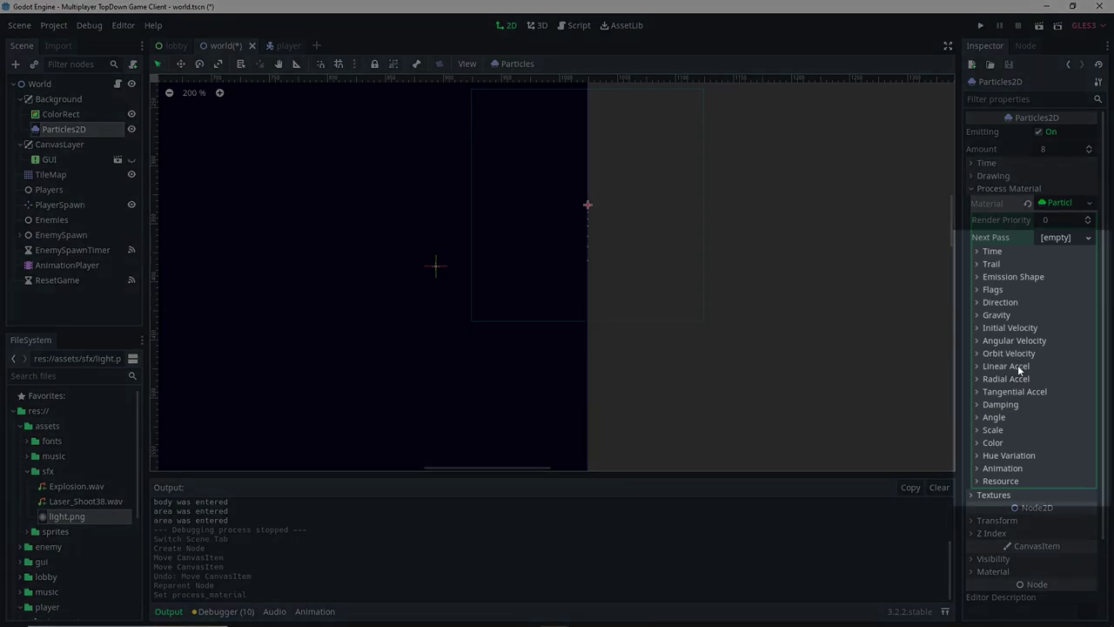
# Set gravity y to 0, Direction x to -1 and Spread to 0 in the particle material
pyautogui.click(978, 317)
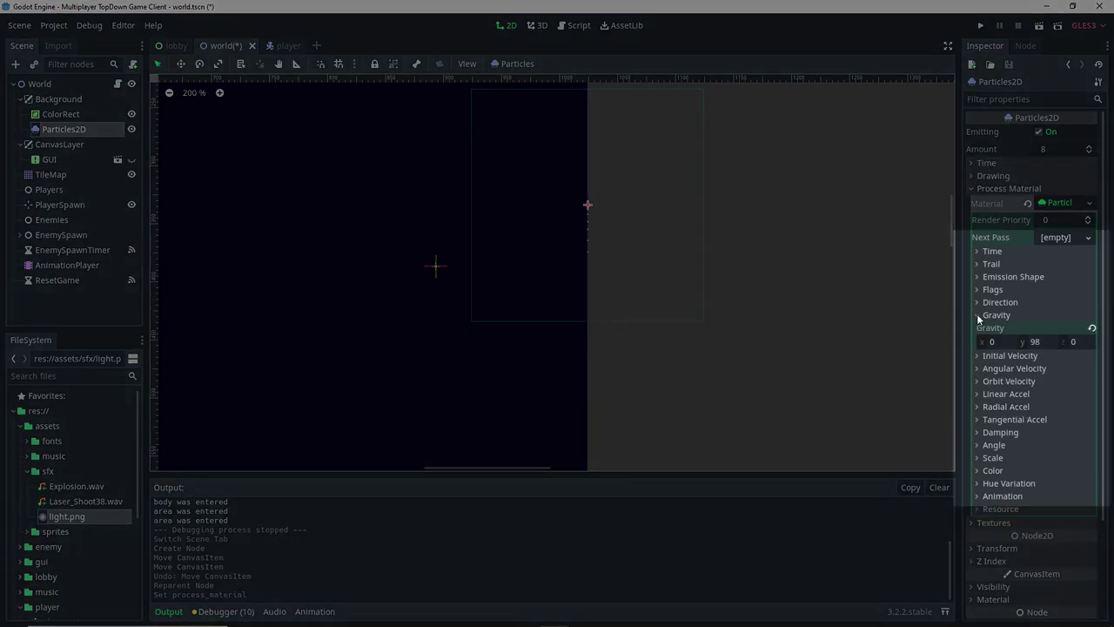
pyautogui.click(1047, 344)
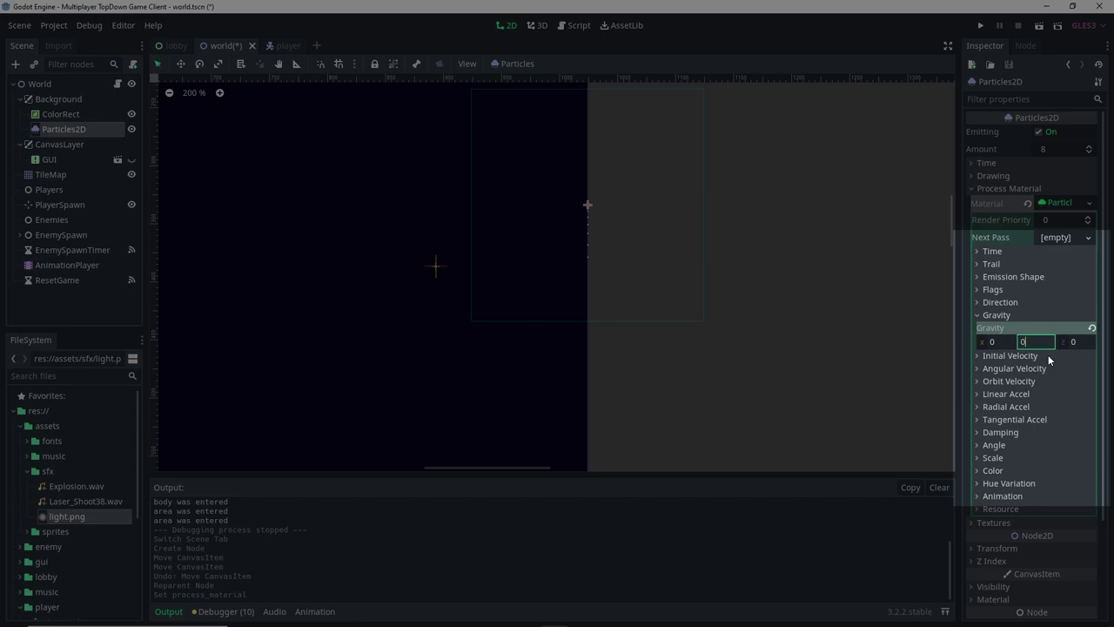
pyautogui.press('Return')
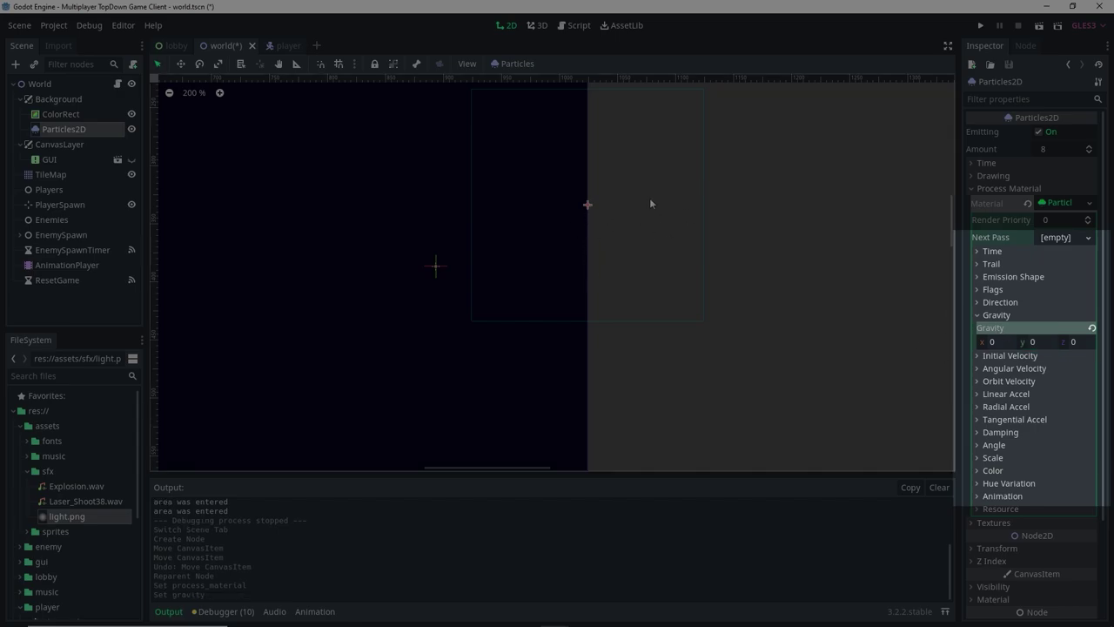
pyautogui.click(978, 315)
pyautogui.click(980, 302)
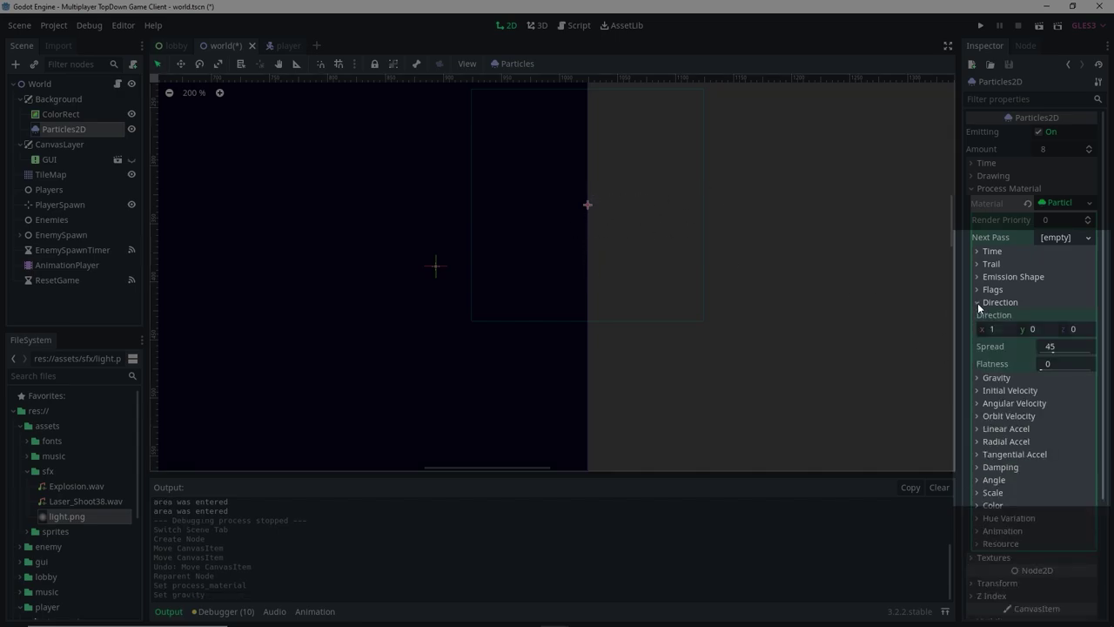
pyautogui.click(994, 330)
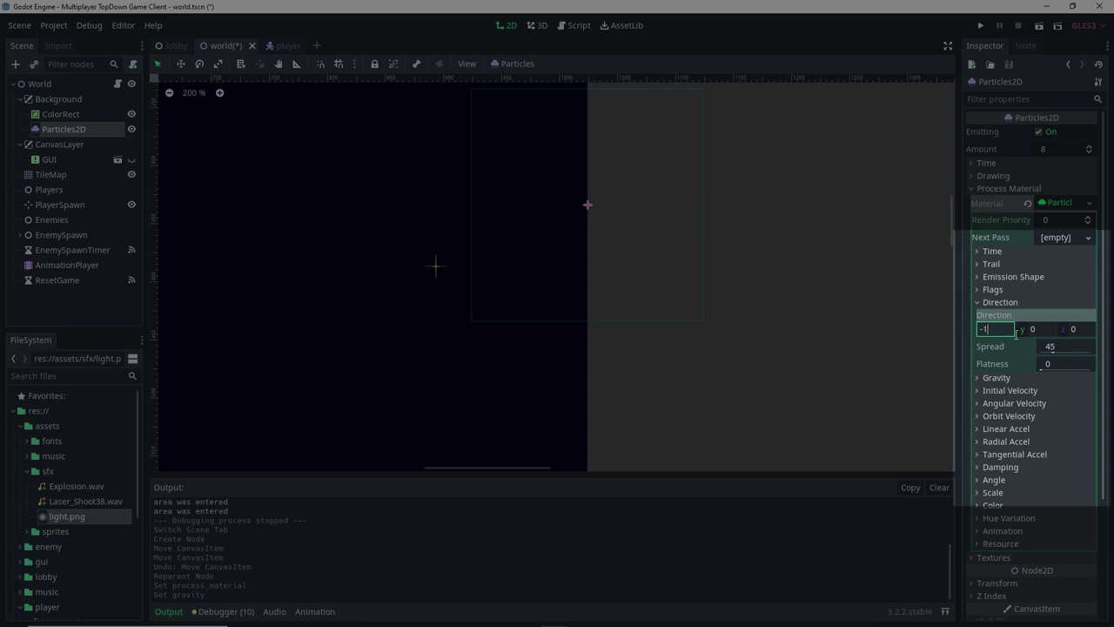
pyautogui.press('Return')
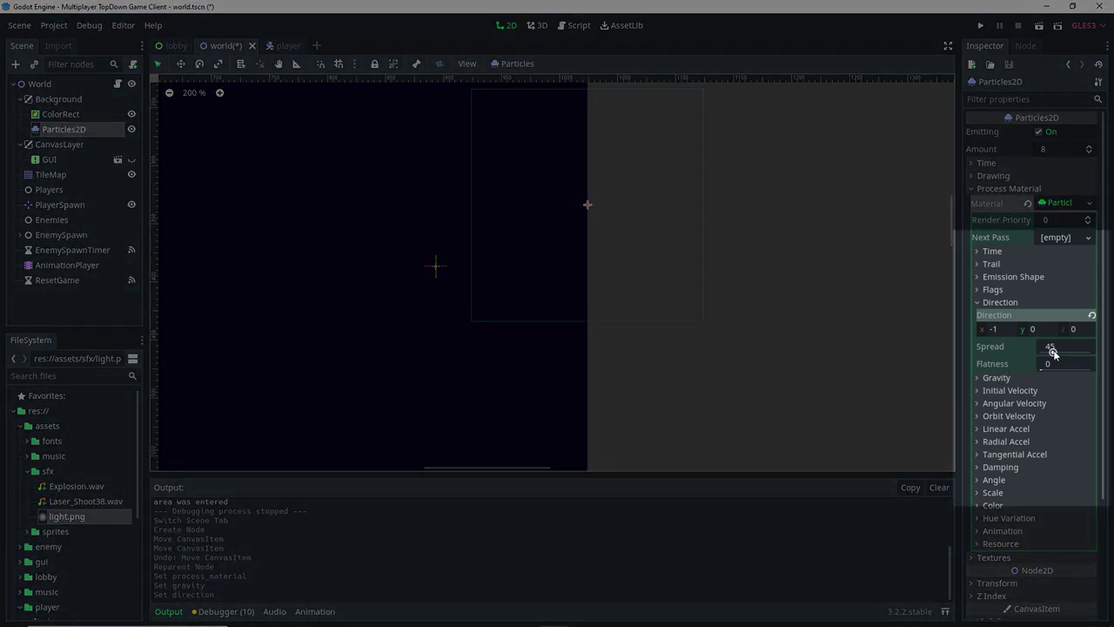
pyautogui.moveTo(1054, 353); pyautogui.dragTo(994, 357)
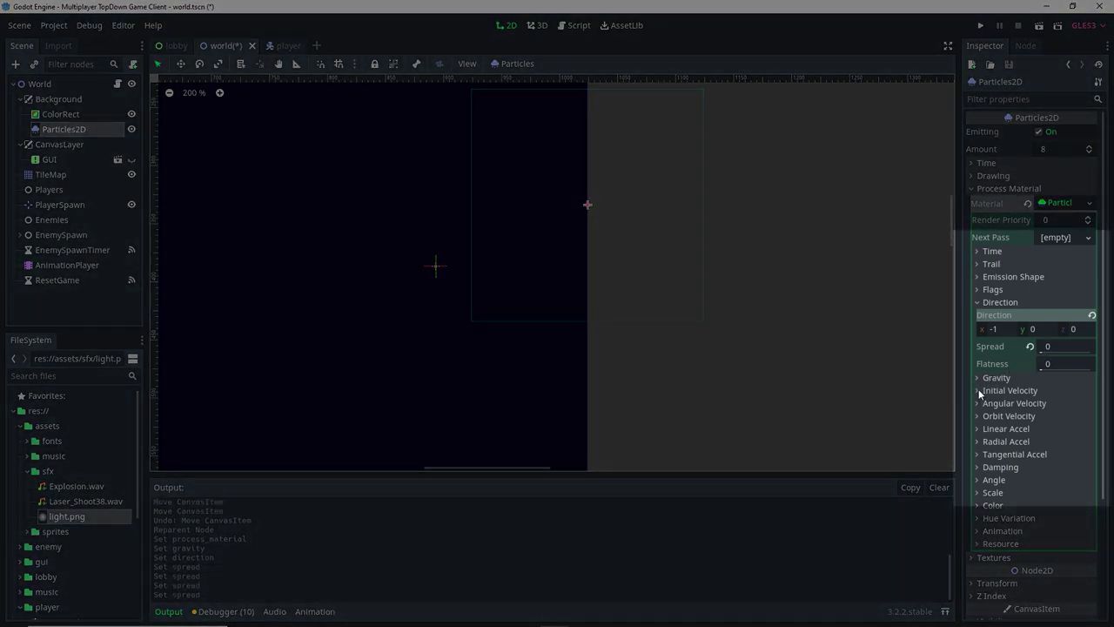
# Set Initial Velocity to 100 and Velocity Random to 0.5
pyautogui.click(979, 392)
pyautogui.moveTo(1045, 413)
pyautogui.mouseDown()
pyautogui.moveTo(1061, 415)
pyautogui.moveTo(1044, 414)
pyautogui.mouseUp()
pyautogui.click(1068, 407)
pyautogui.write('100')
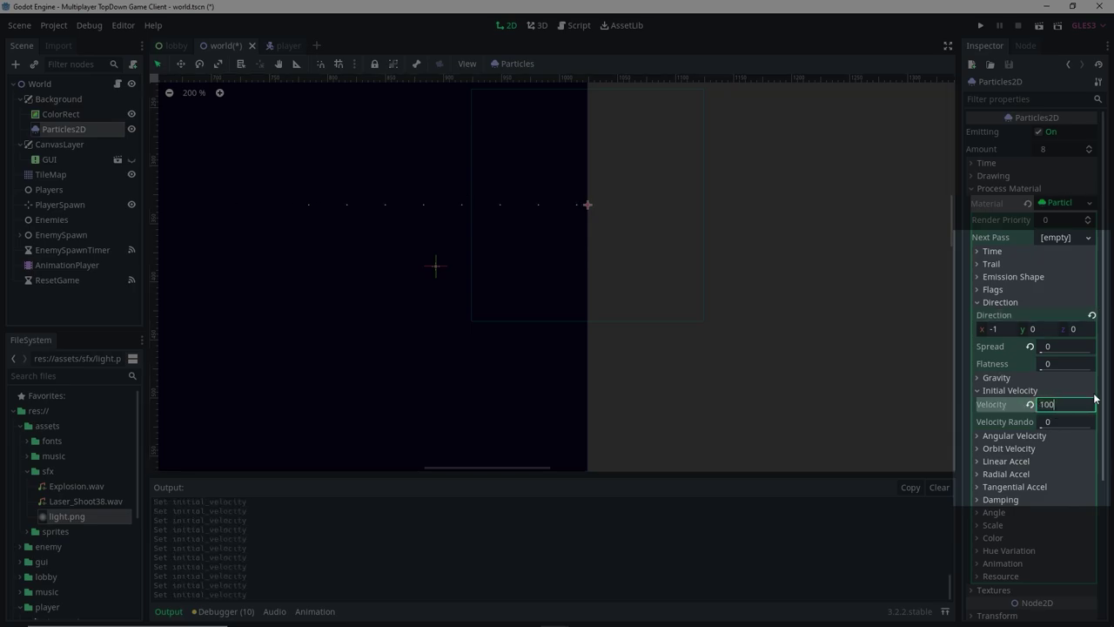
pyautogui.press('Return')
pyautogui.click(1051, 423)
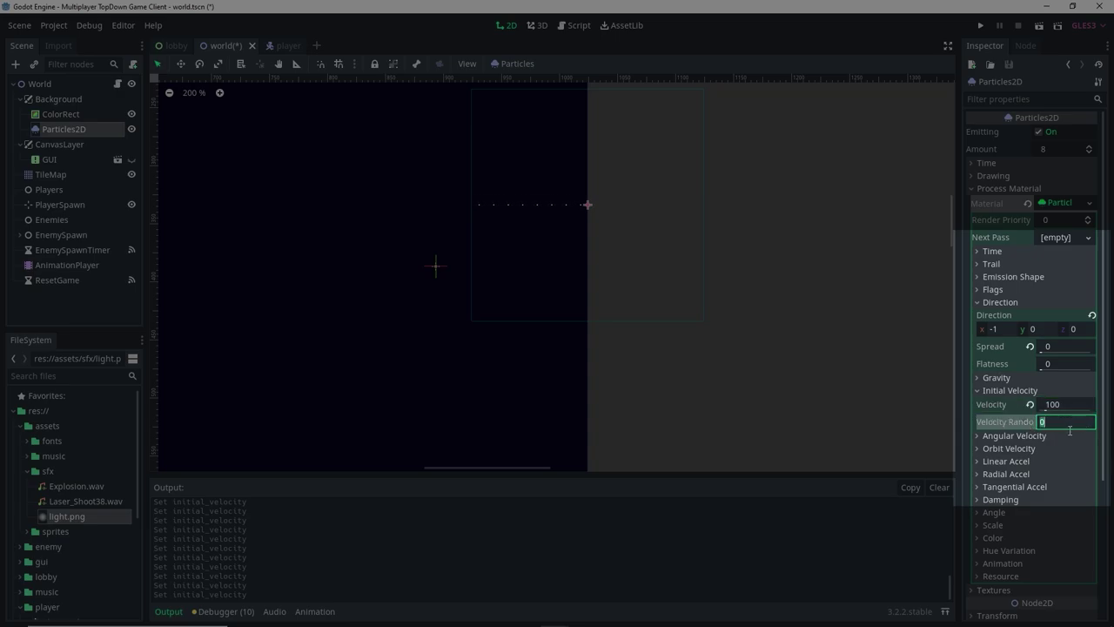
pyautogui.write('0.5')
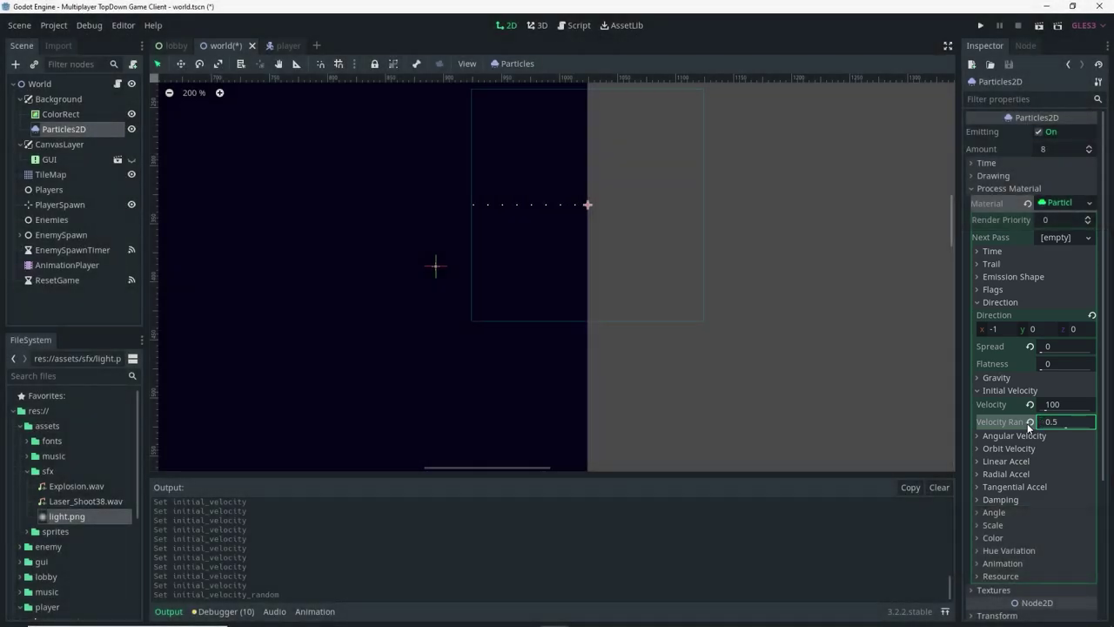
pyautogui.press('Return')
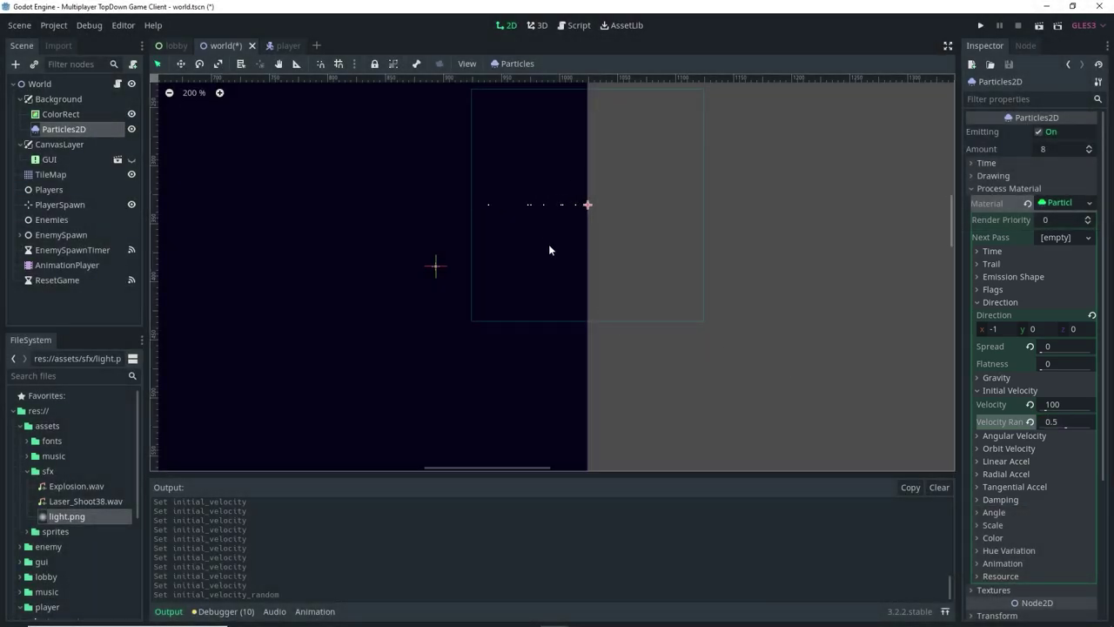
pyautogui.scroll(-5, 548, 250)
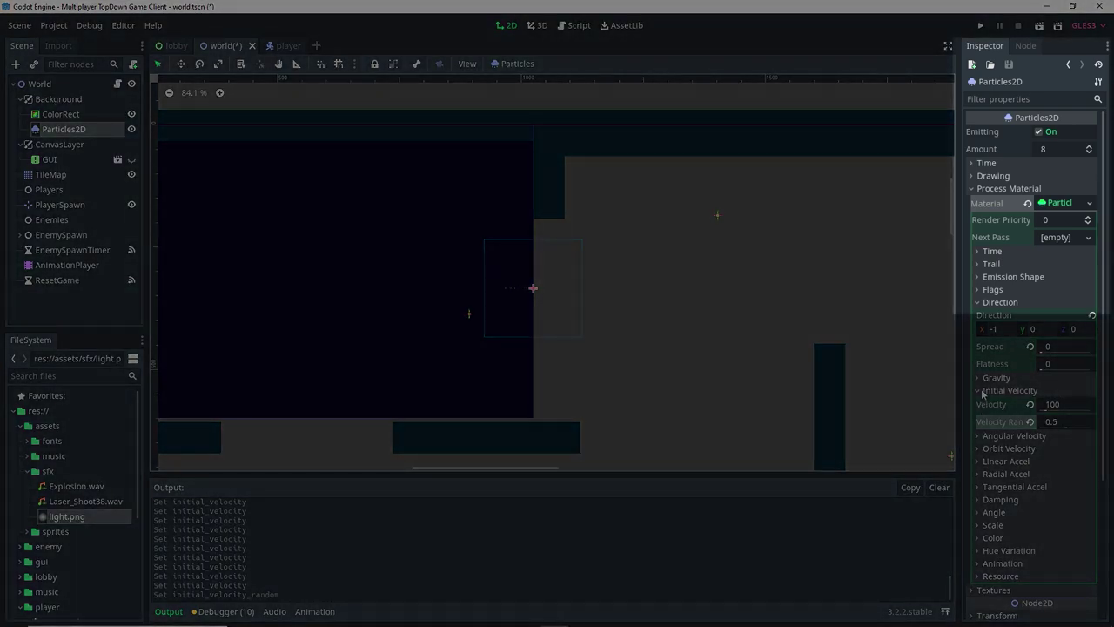
# Set the particle Amount to 100
pyautogui.click(1001, 390)
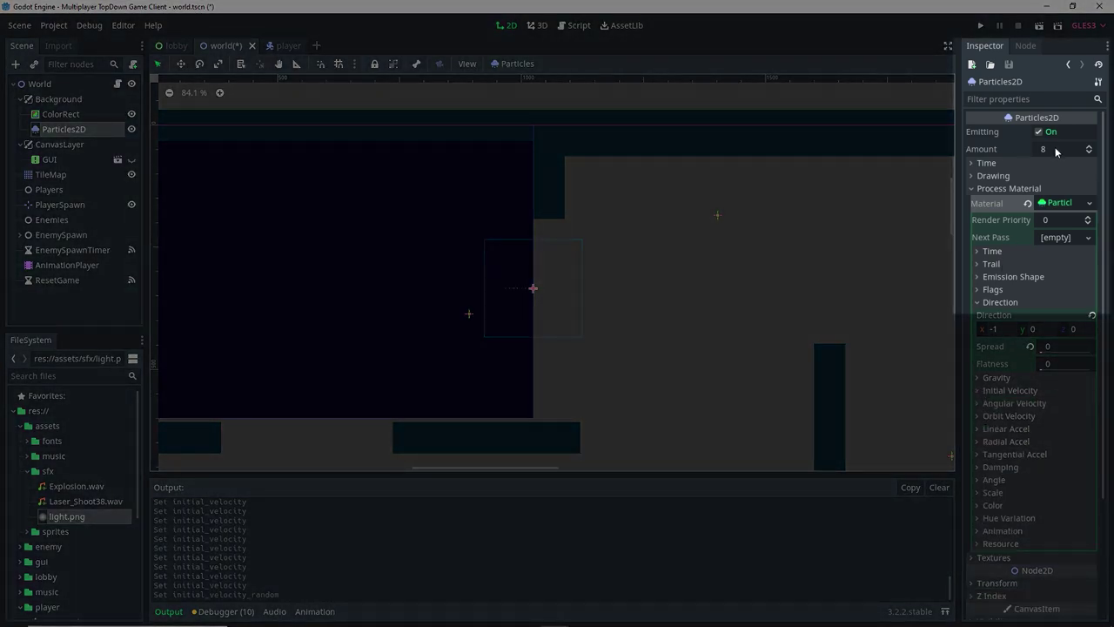
pyautogui.click(1055, 148)
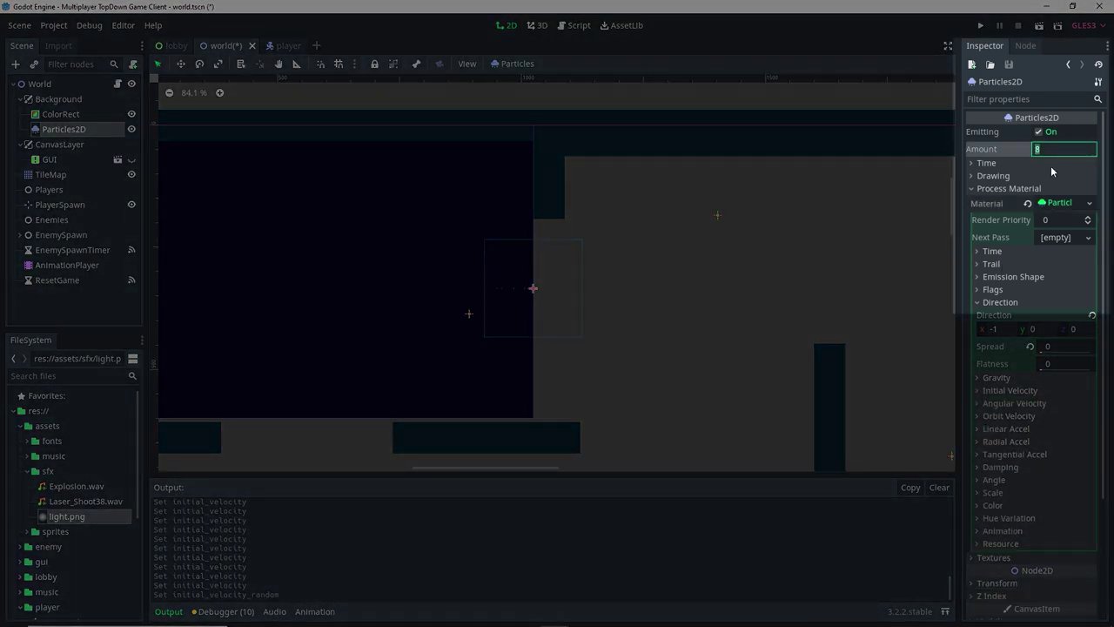
pyautogui.press('Return')
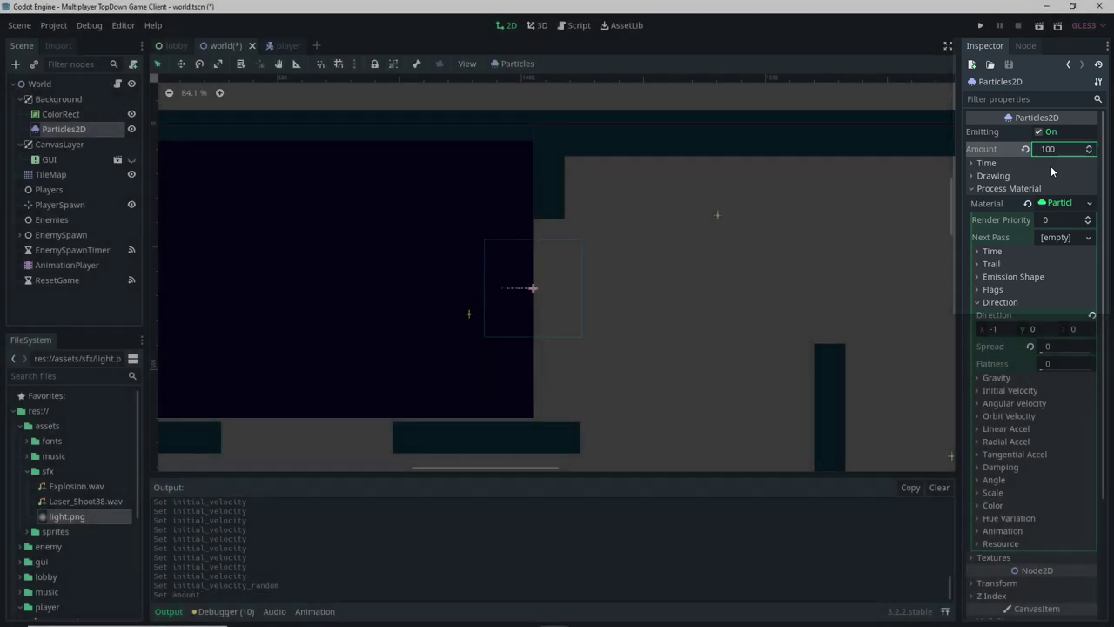
pyautogui.scroll(2, 494, 332)
pyautogui.scroll(3, 533, 295)
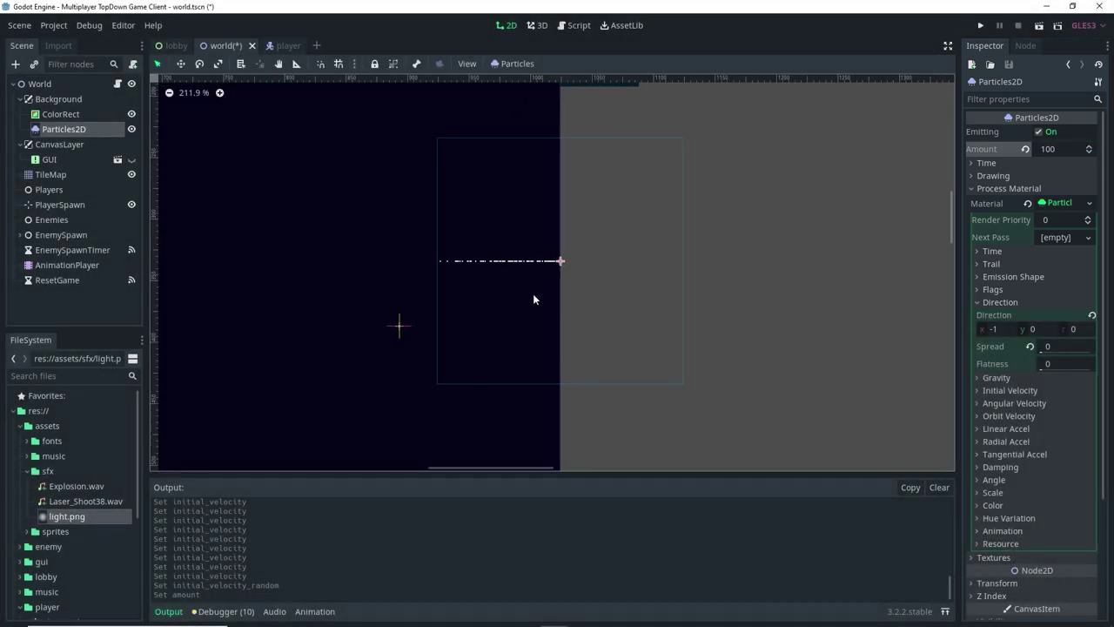
pyautogui.scroll(-6, 400, 323)
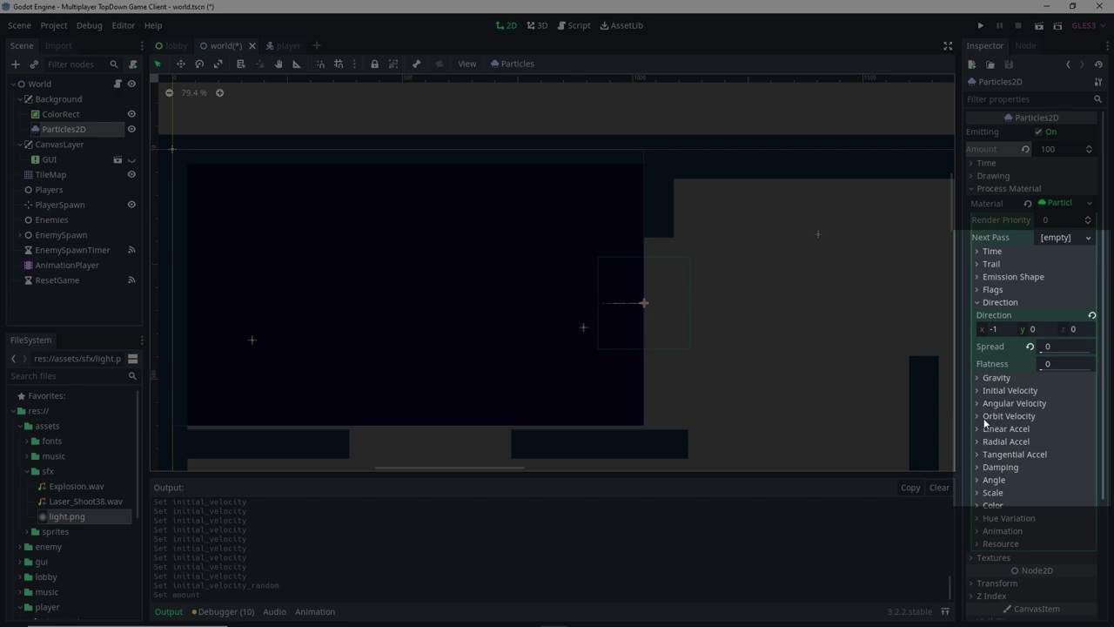
# Switch the Emission Shape to Box with a y extent of 720/2 (360)
pyautogui.click(979, 277)
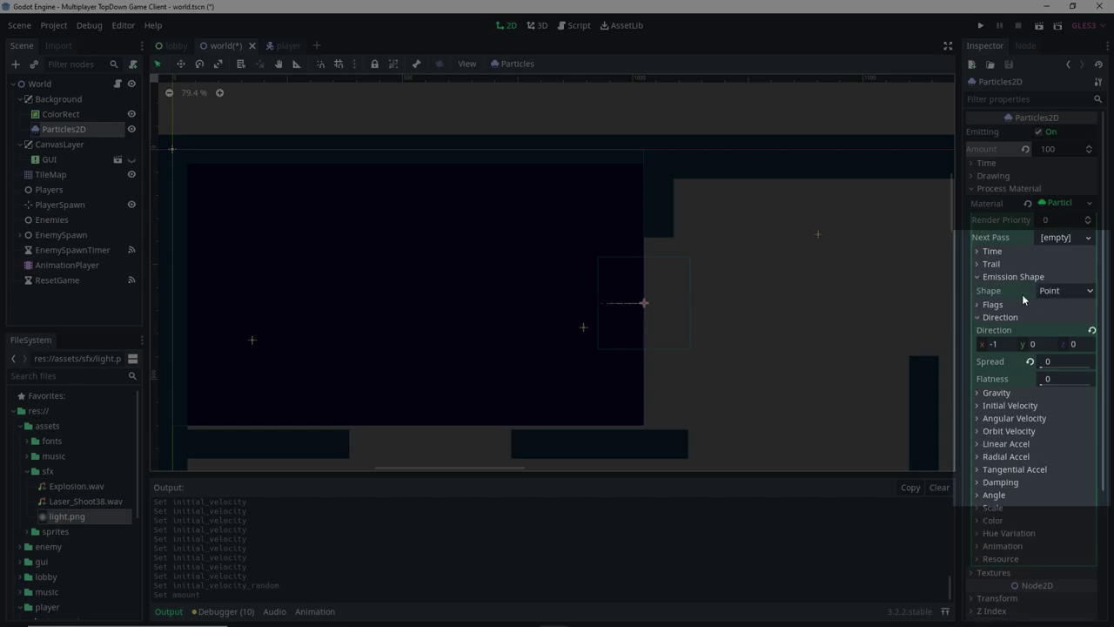
pyautogui.click(1056, 293)
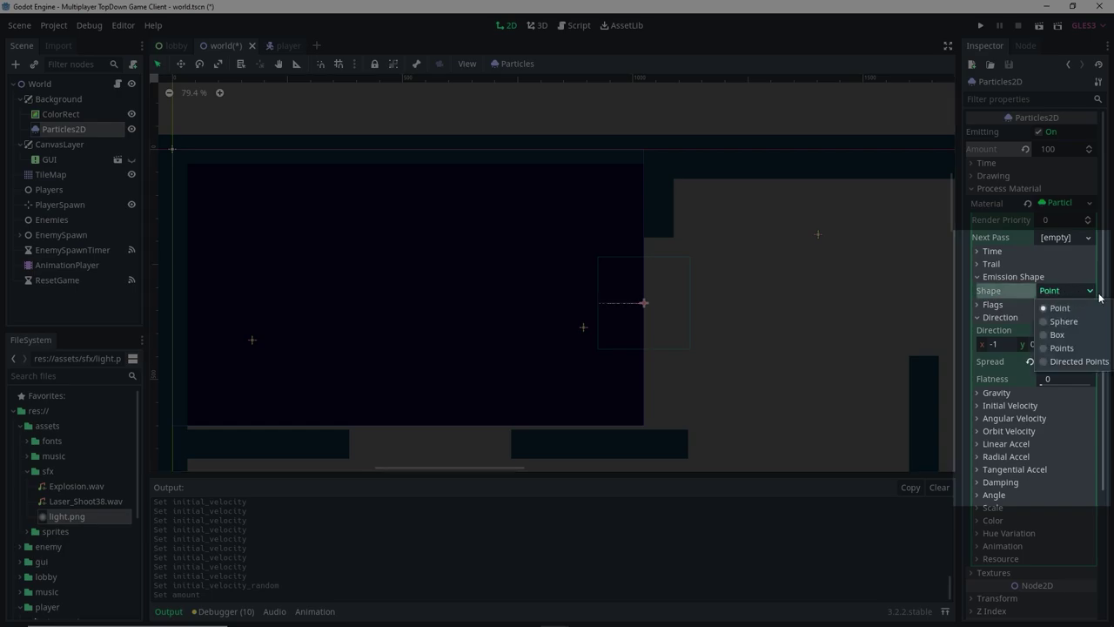
pyautogui.click(1057, 336)
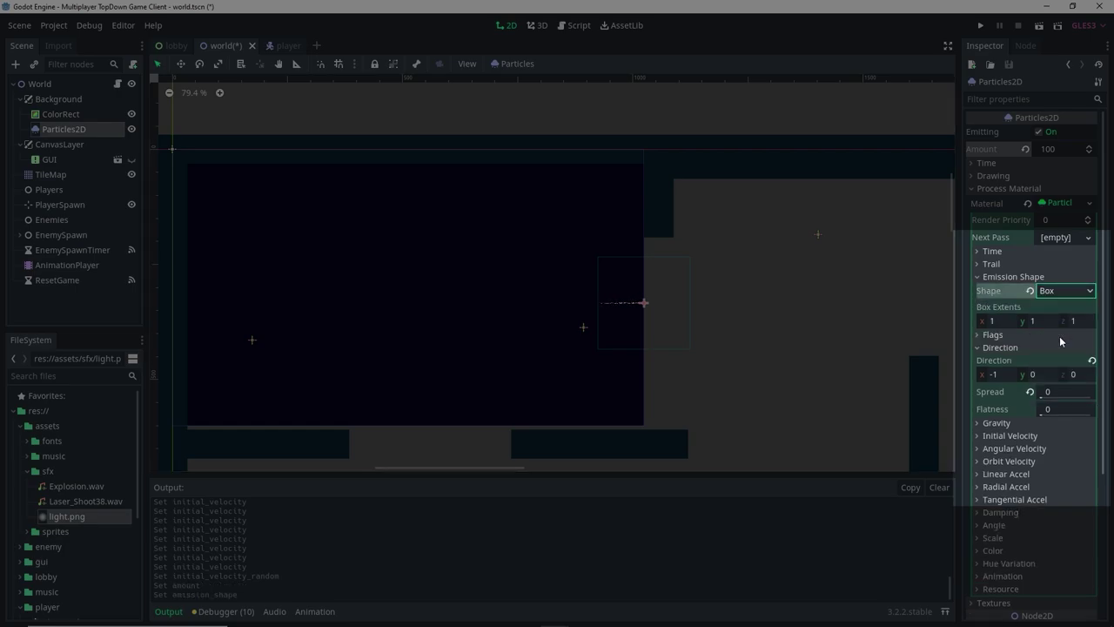
pyautogui.scroll(10, 609, 305)
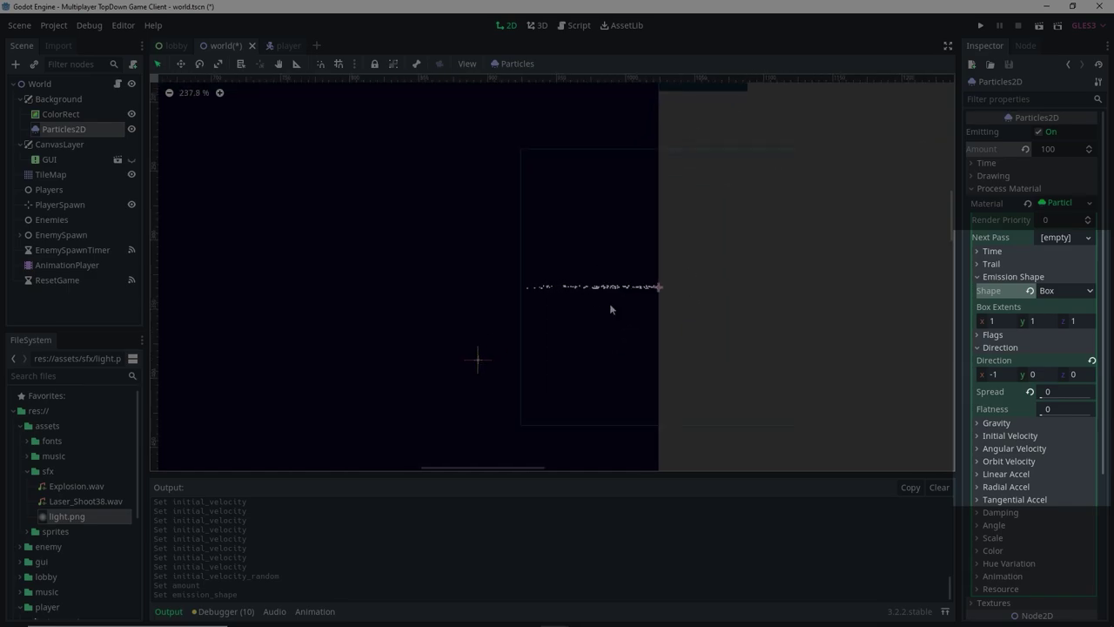
pyautogui.click(1049, 322)
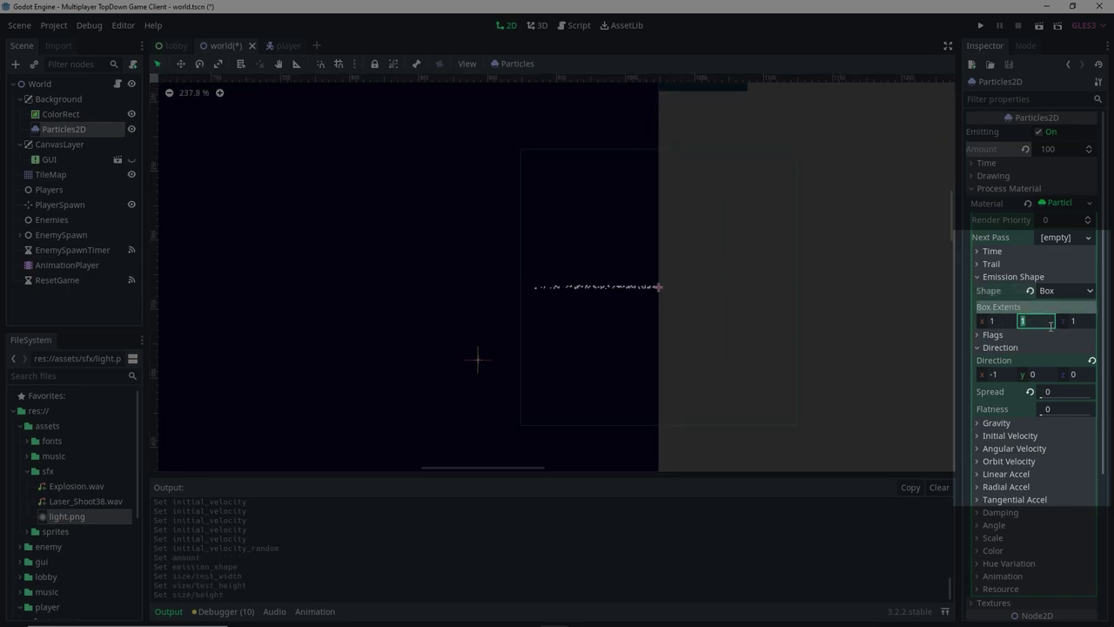
pyautogui.write('720 /2')
pyautogui.press('Return')
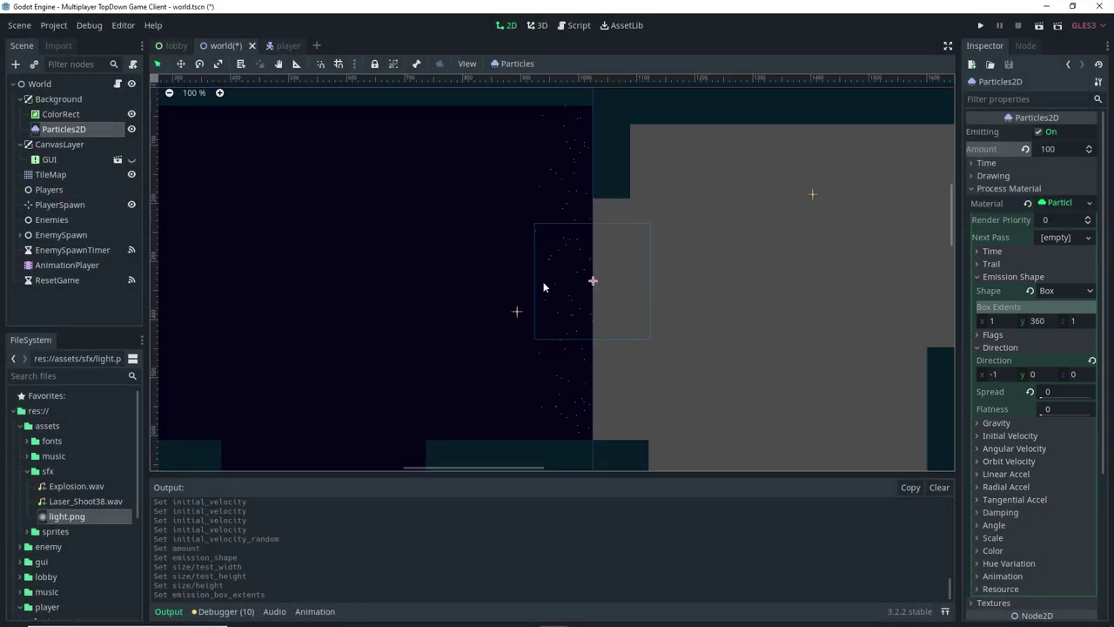
# Check the emitter area on the canvas and change the box y extent to 400
pyautogui.scroll(-1, 543, 287)
pyautogui.scroll(-1, 536, 226)
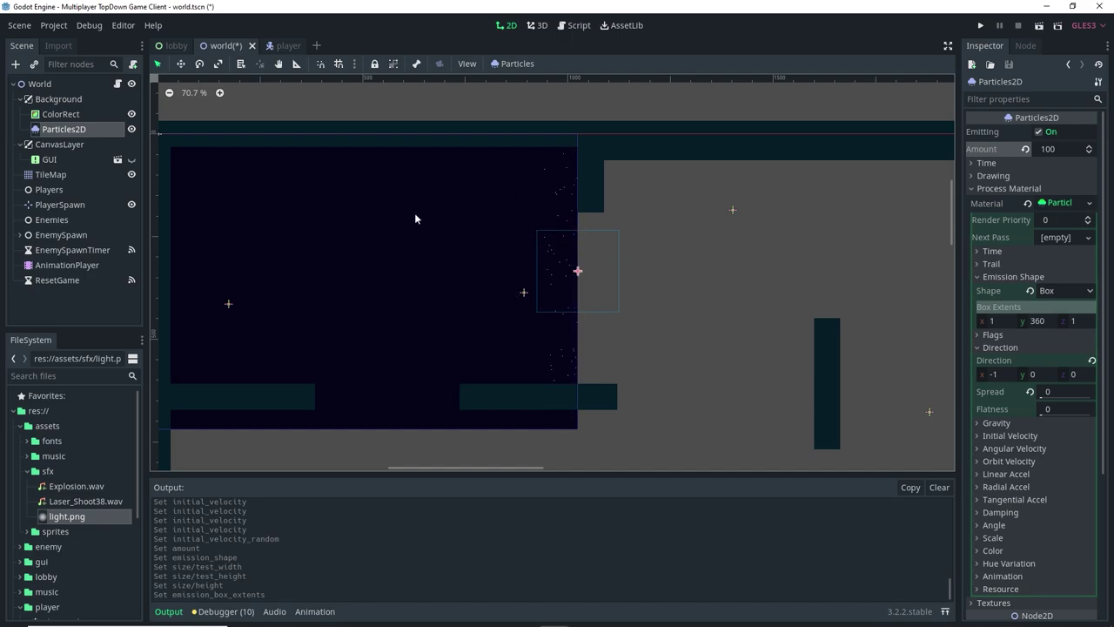
pyautogui.moveTo(503, 213); pyautogui.dragTo(561, 189, button='middle')
pyautogui.moveTo(611, 279); pyautogui.dragTo(558, 253, button='middle')
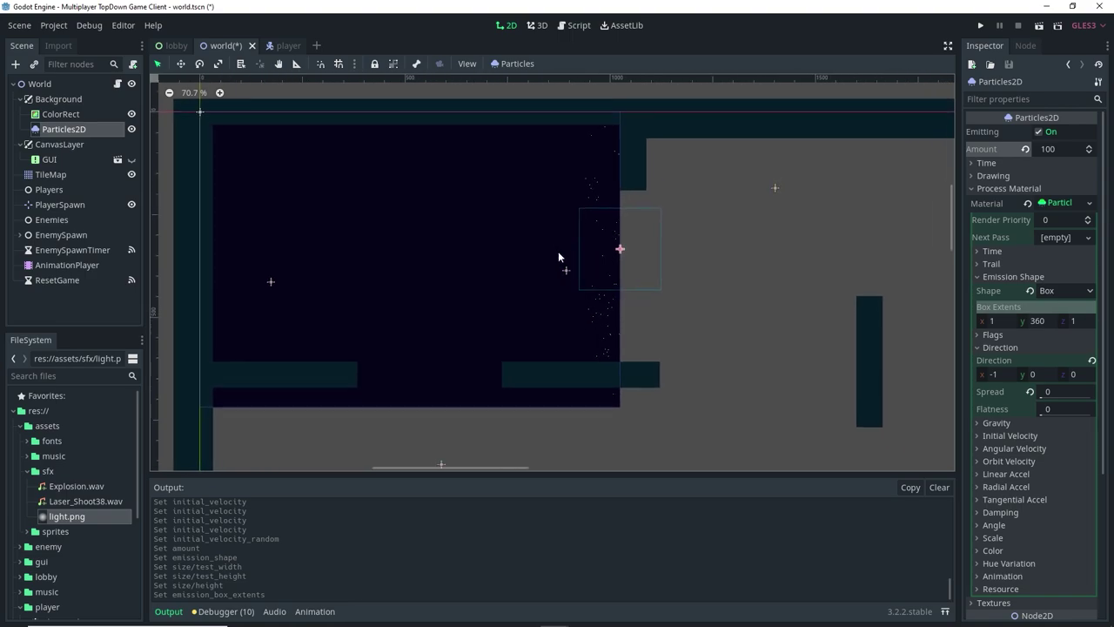
pyautogui.click(1044, 321)
pyautogui.write('400')
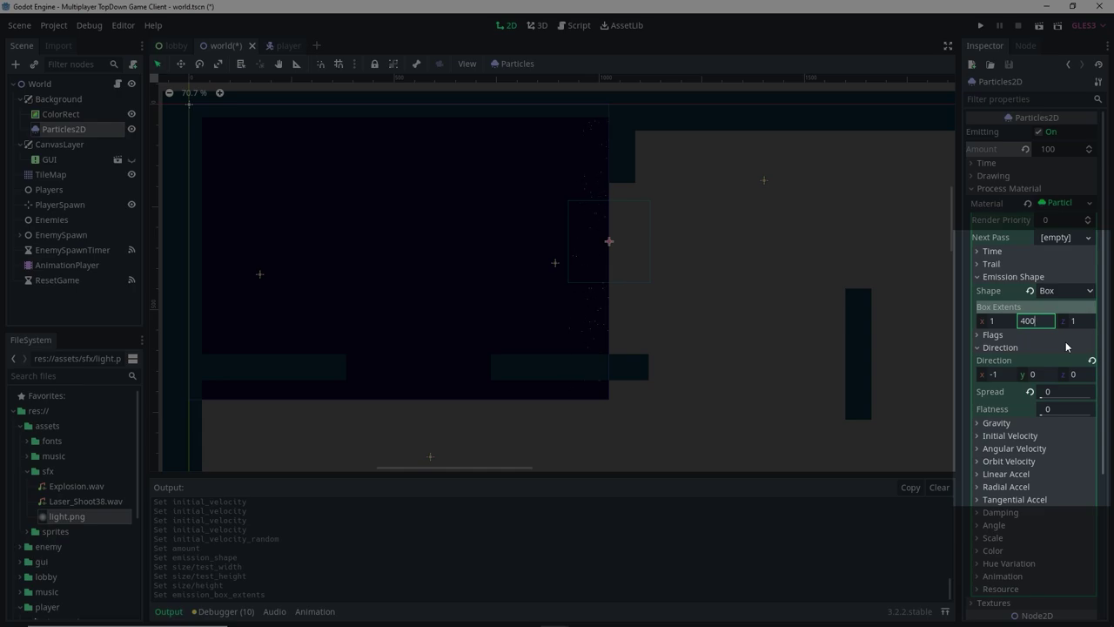
pyautogui.press('Return')
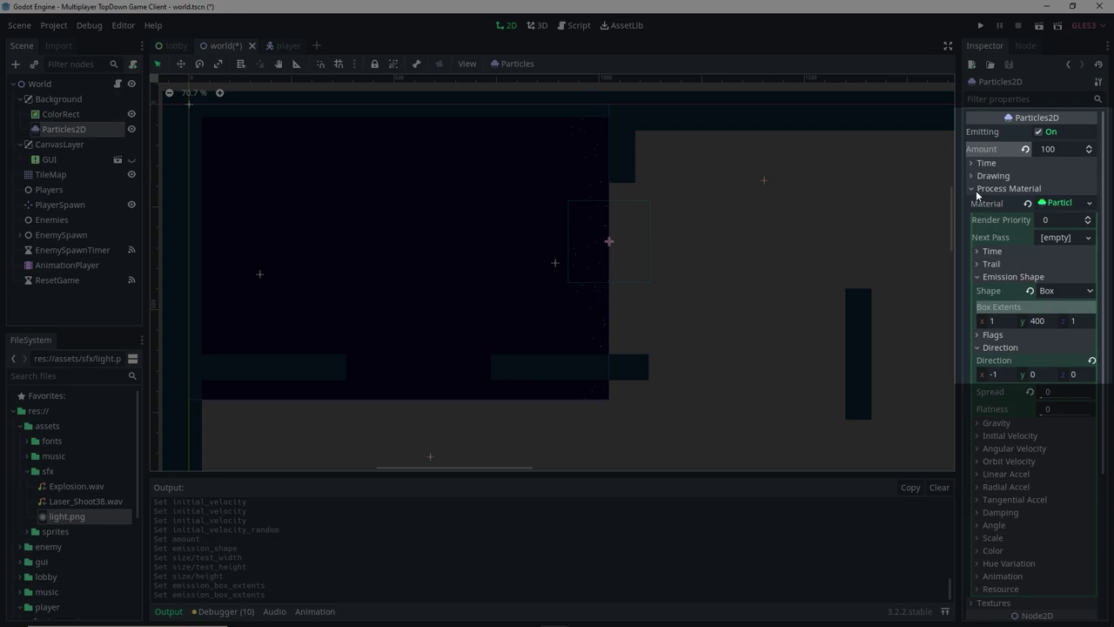
# Try a visibility rect height of 400 under Drawing, then undo it along with an accidental move
pyautogui.click(977, 189)
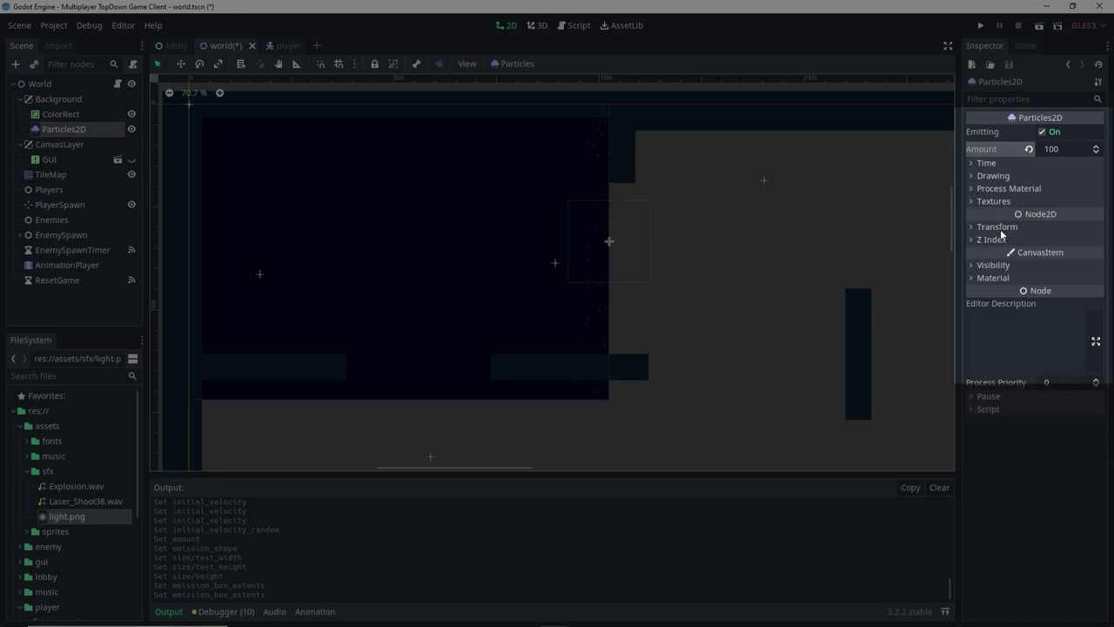
pyautogui.click(984, 175)
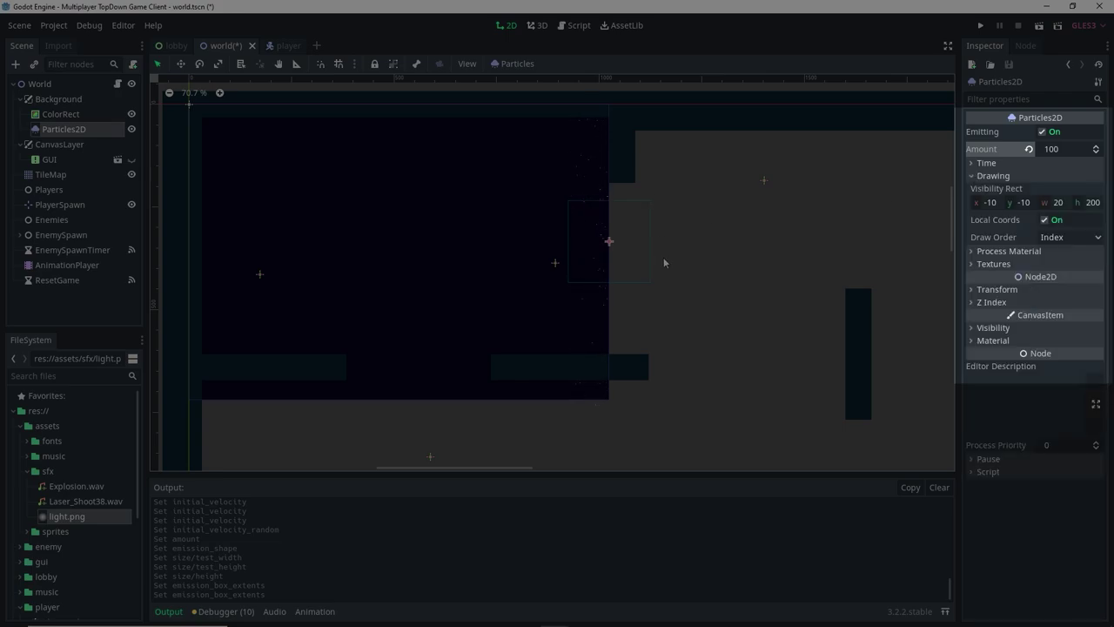
pyautogui.click(1092, 204)
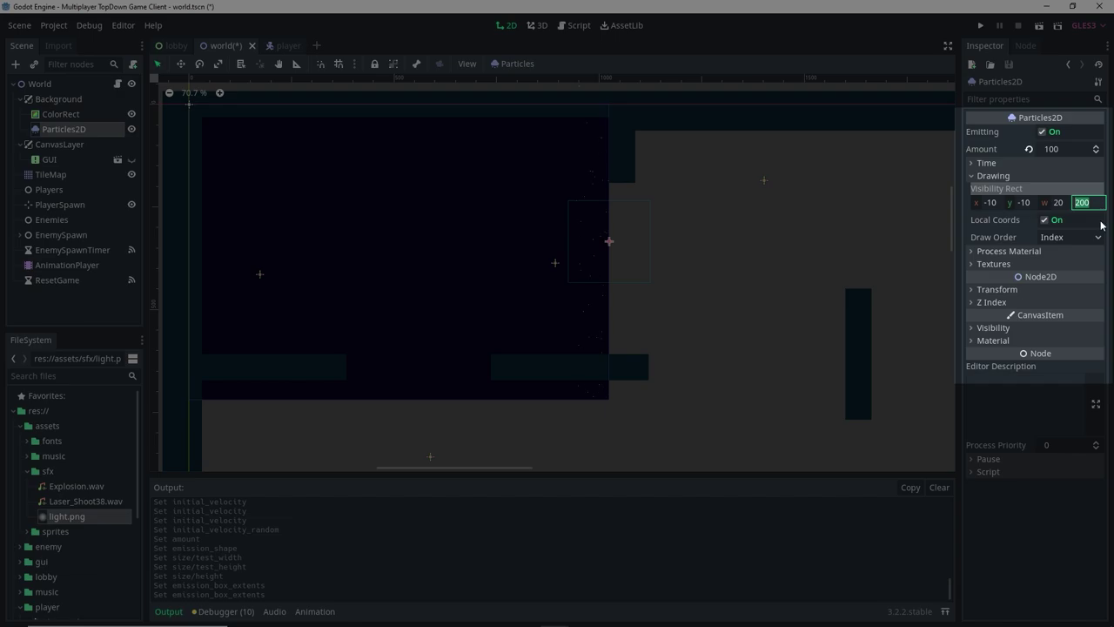
pyautogui.write('4')
pyautogui.press('Return')
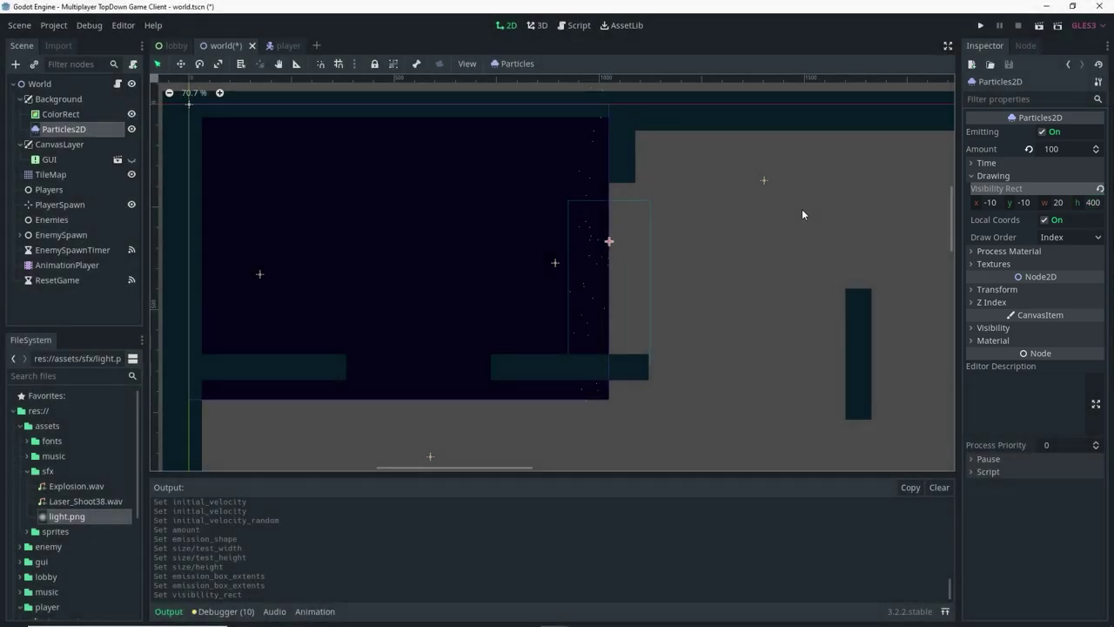
pyautogui.click(618, 204)
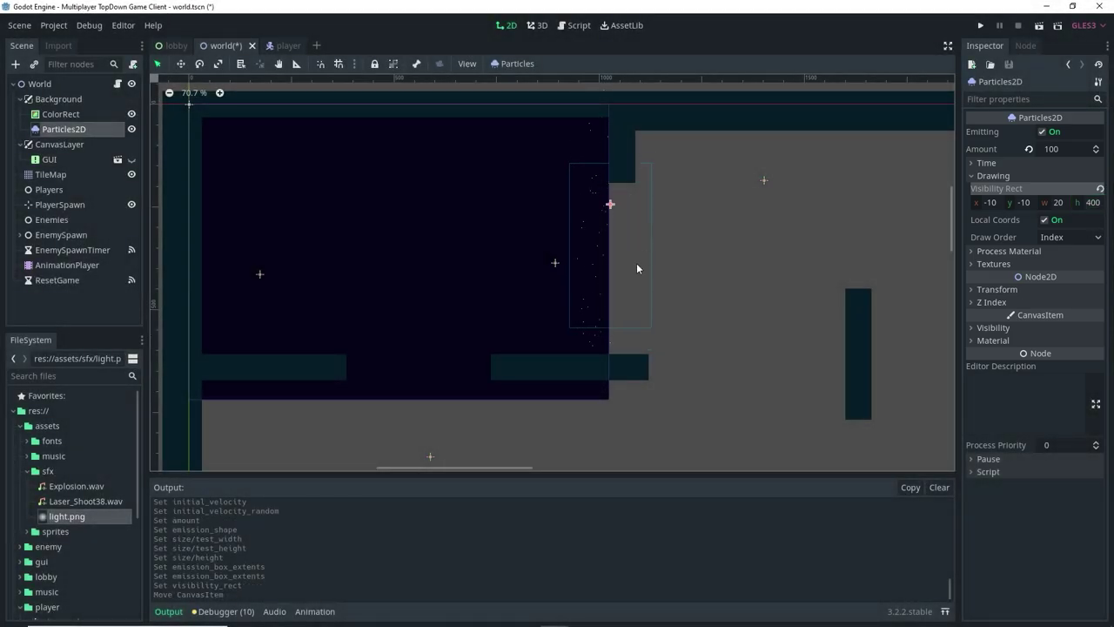
pyautogui.hotkey('ctrl', 'z')
pyautogui.hotkey('ctrl', 'z')
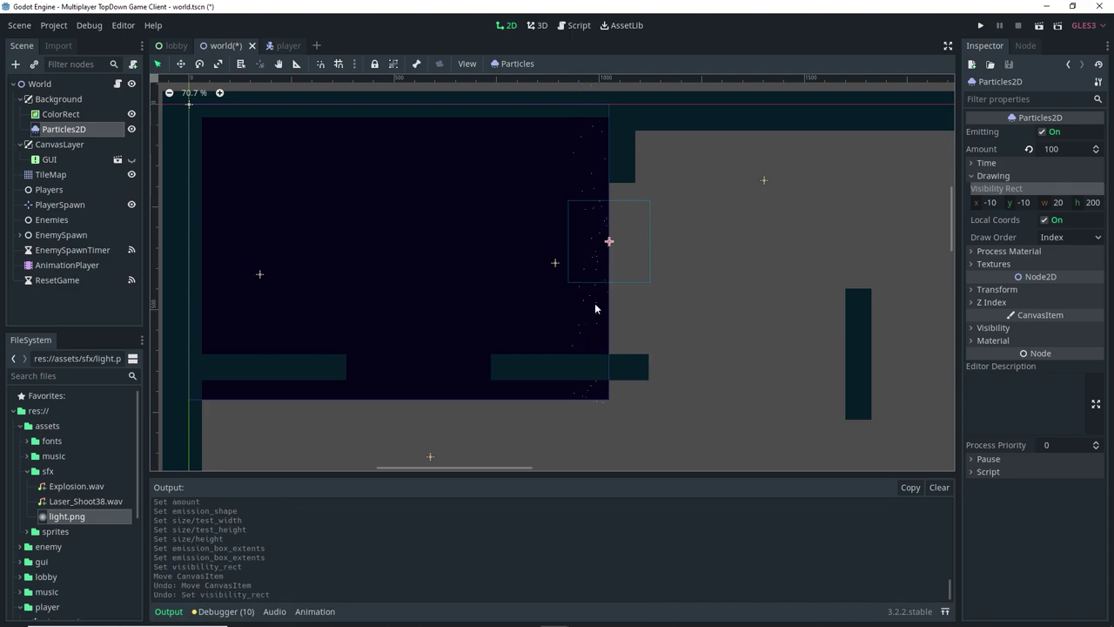
# Collapse Drawing and reveal the Time section, showing Lifetime 1 and Preprocess 0
pyautogui.scroll(3, 538, 262)
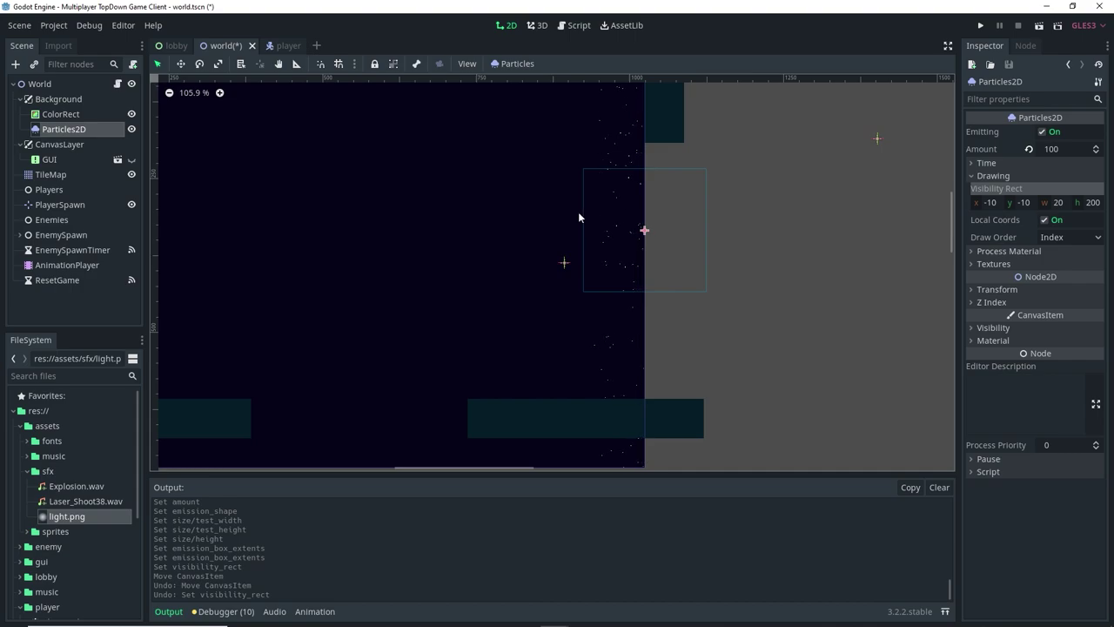
pyautogui.scroll(-2, 579, 213)
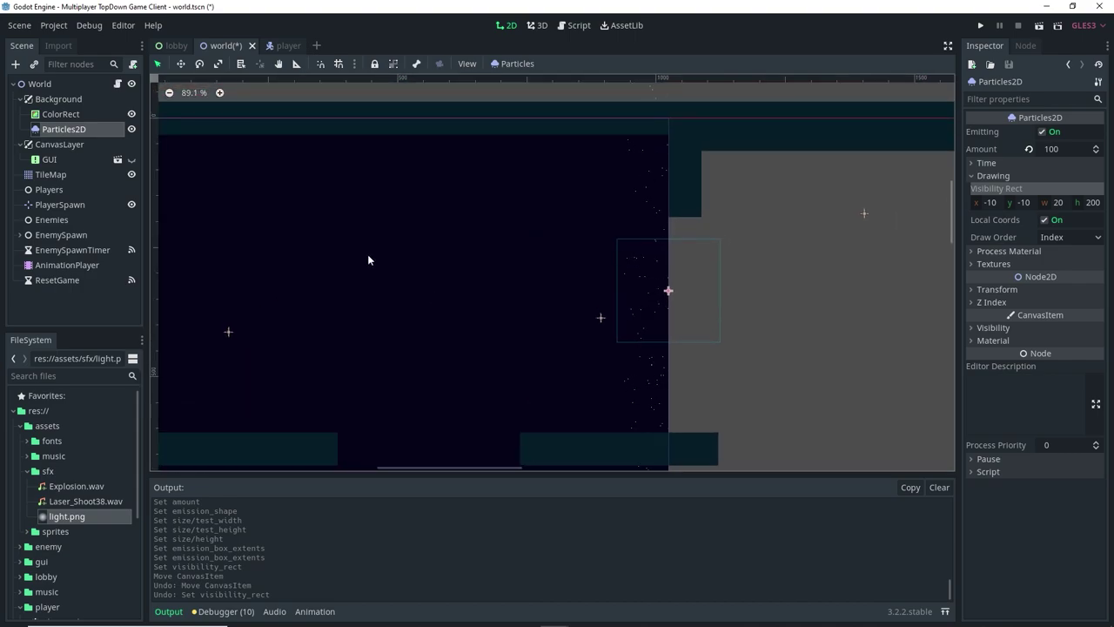
pyautogui.hscroll(-5, 375, 275)
pyautogui.hscroll(3, 513, 249)
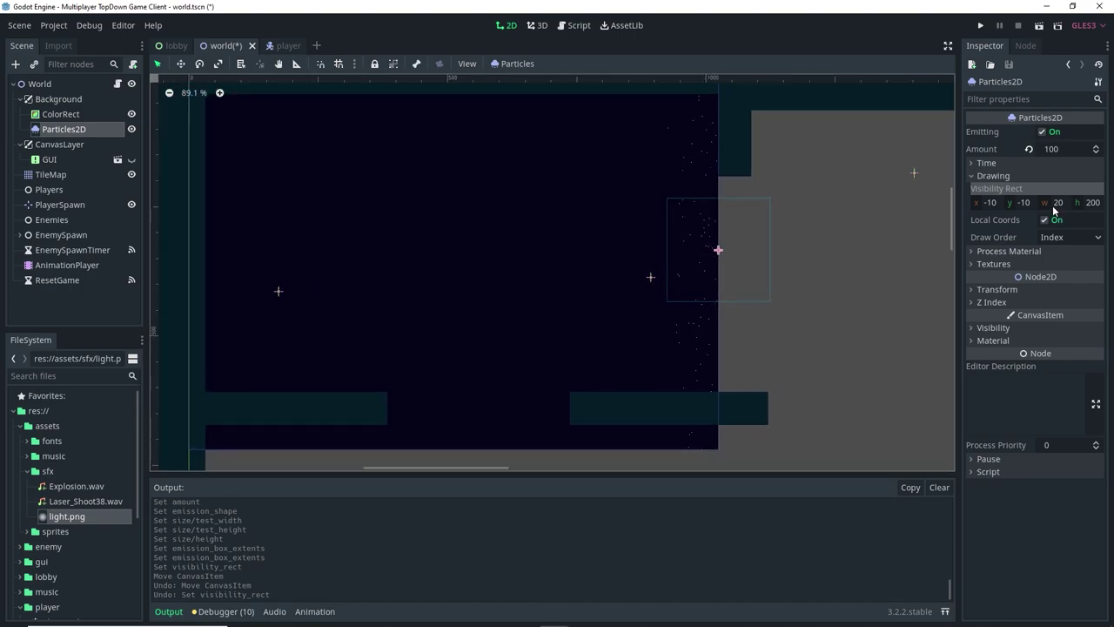
pyautogui.click(985, 176)
pyautogui.hscroll(1, 813, 243)
pyautogui.scroll(-1, 812, 245)
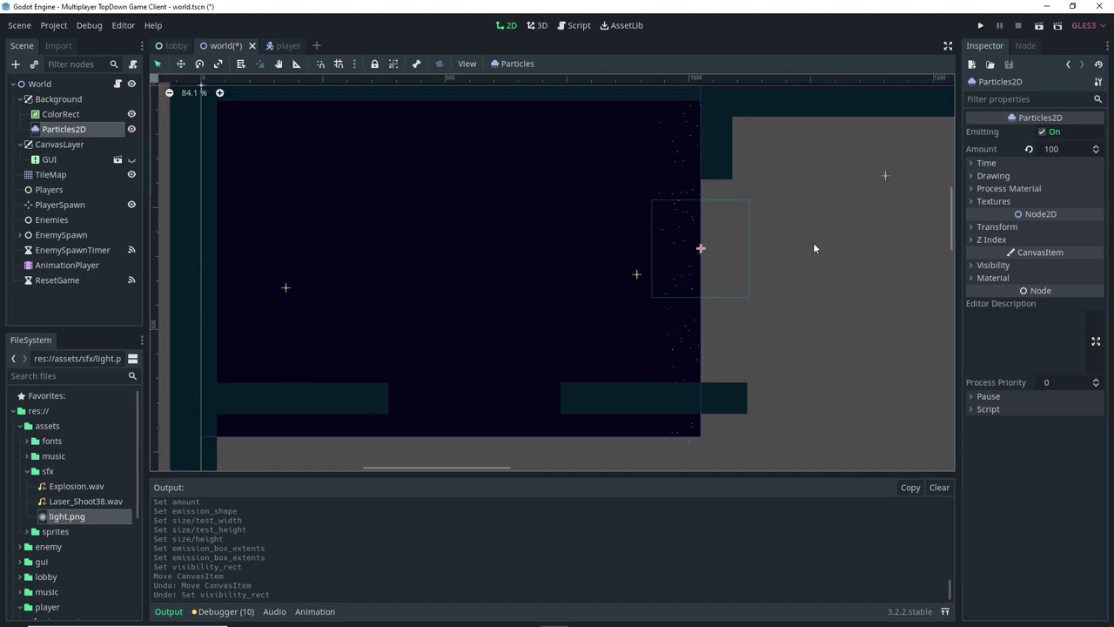
pyautogui.click(985, 163)
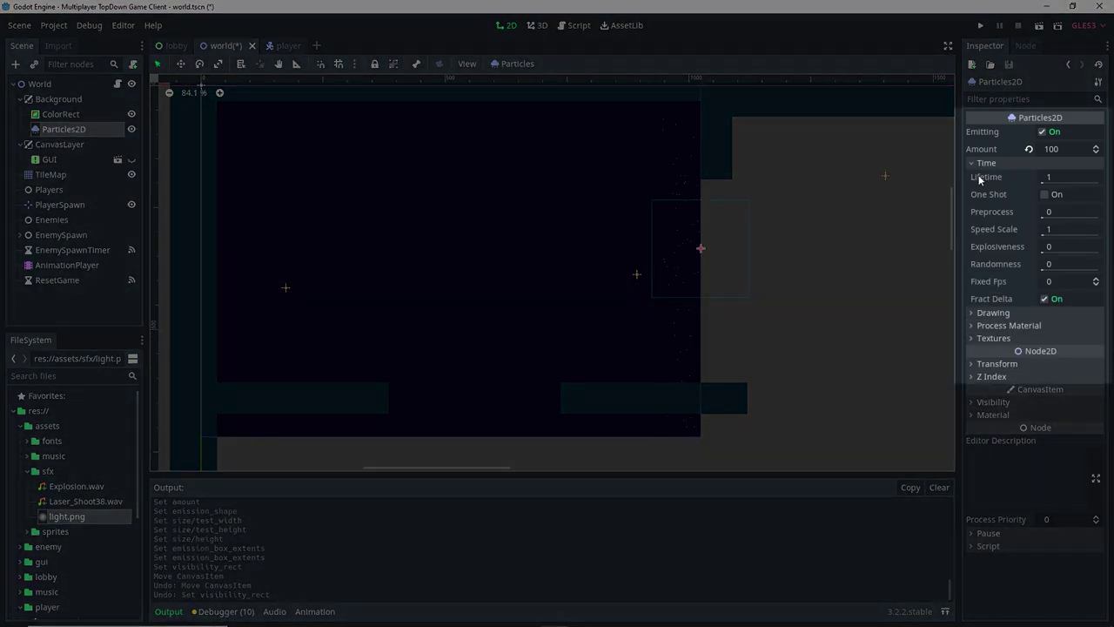
# Enter Lifetime 20 and Preprocess 10 in the Time section, then pan across the filled starfield
pyautogui.click(1056, 178)
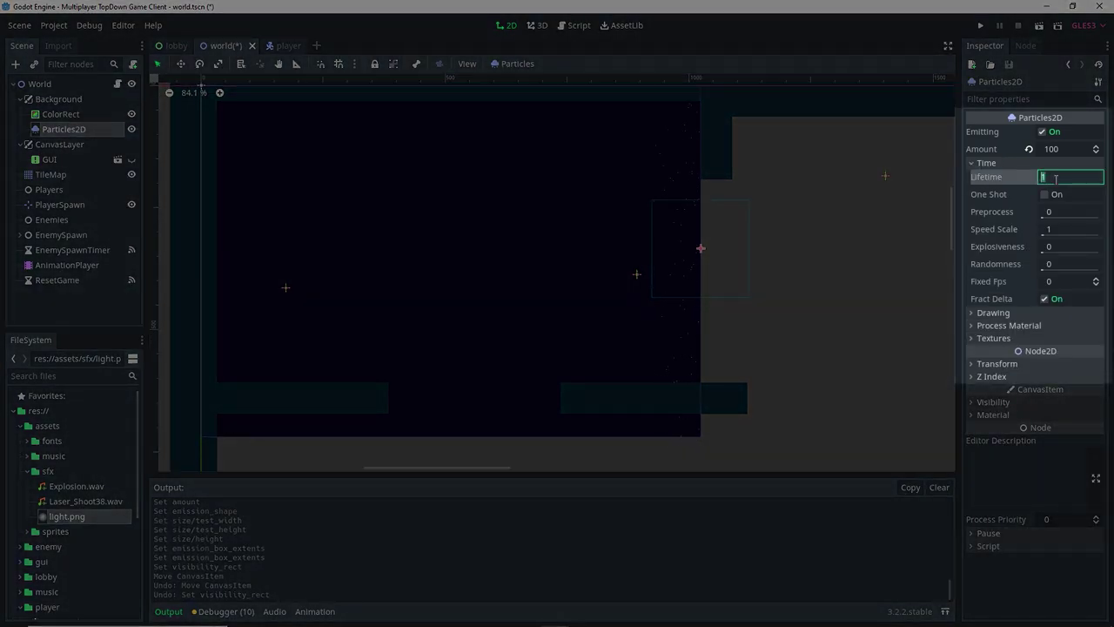
pyautogui.write('20')
pyautogui.press('Return')
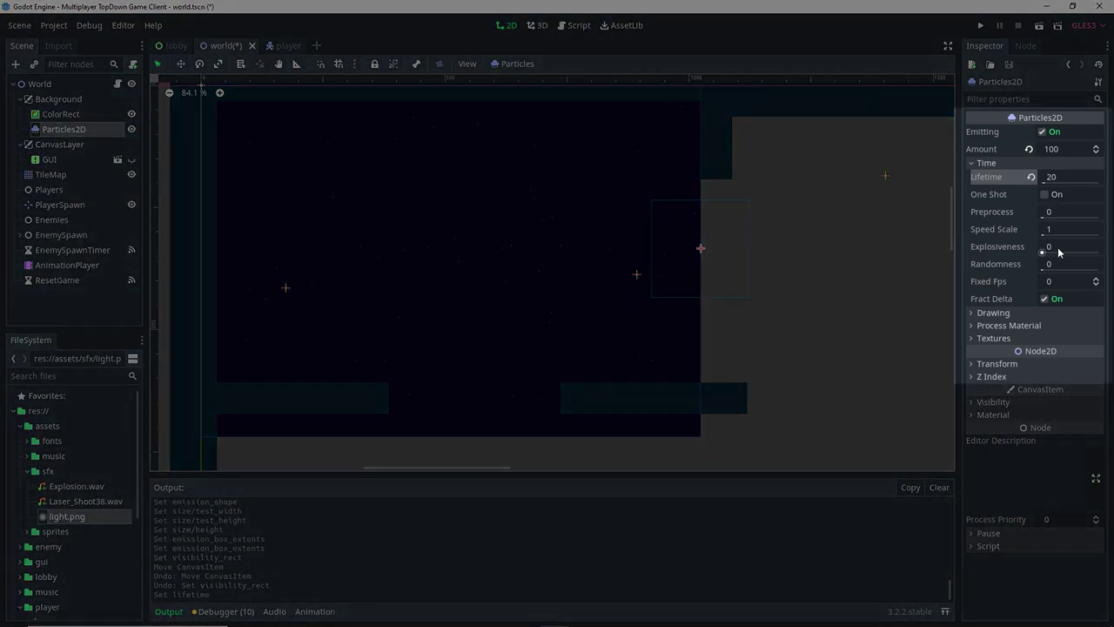
pyautogui.click(1058, 218)
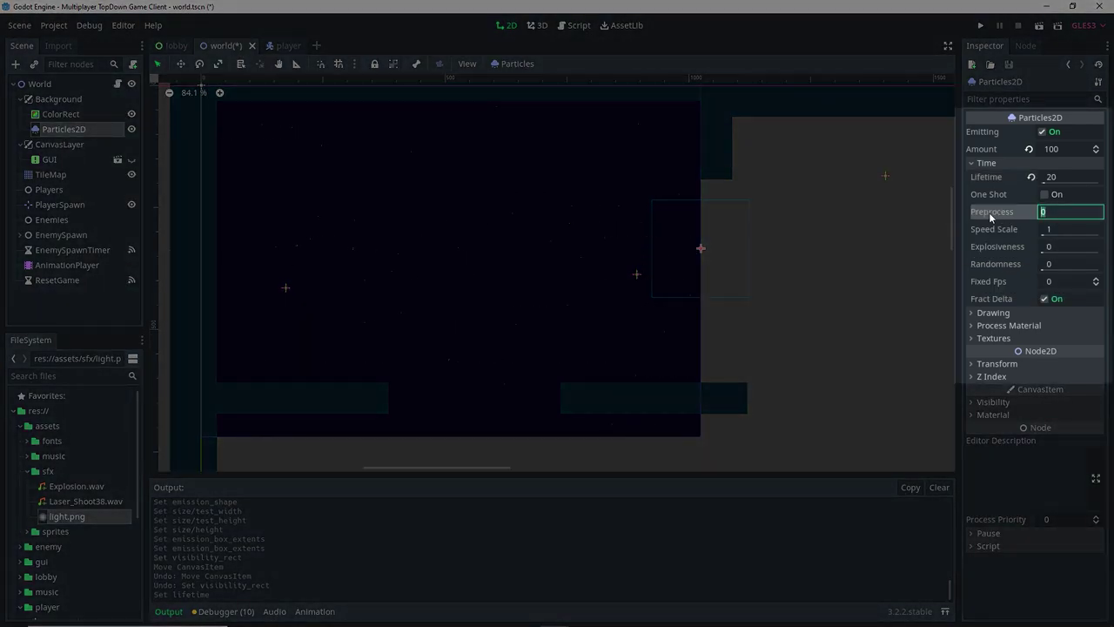
pyautogui.press('Return')
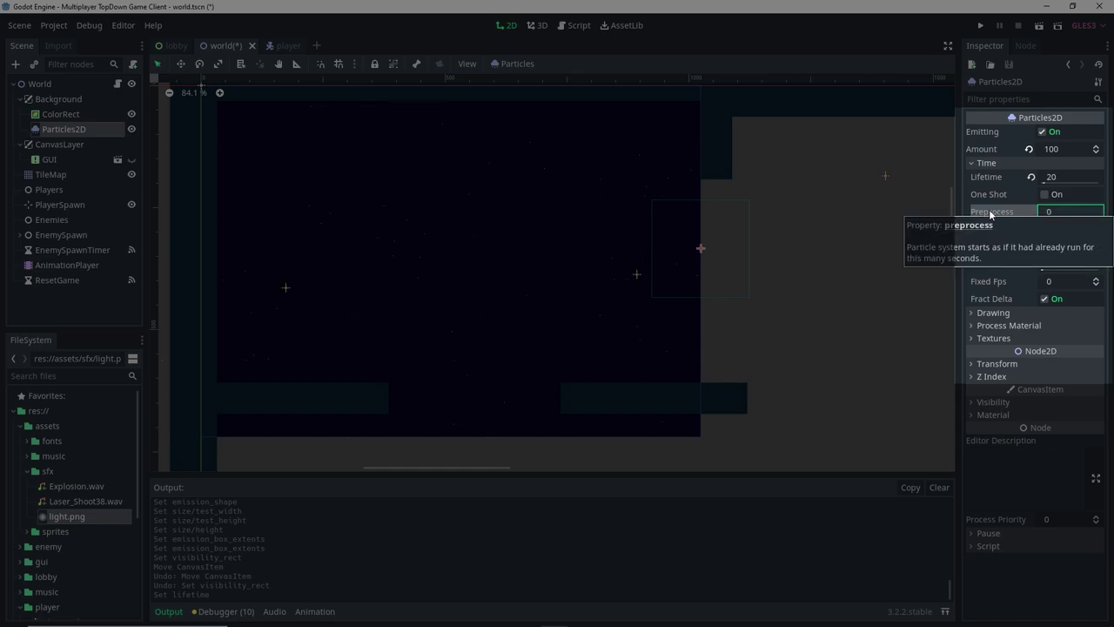
pyautogui.click(1070, 212)
pyautogui.write('10')
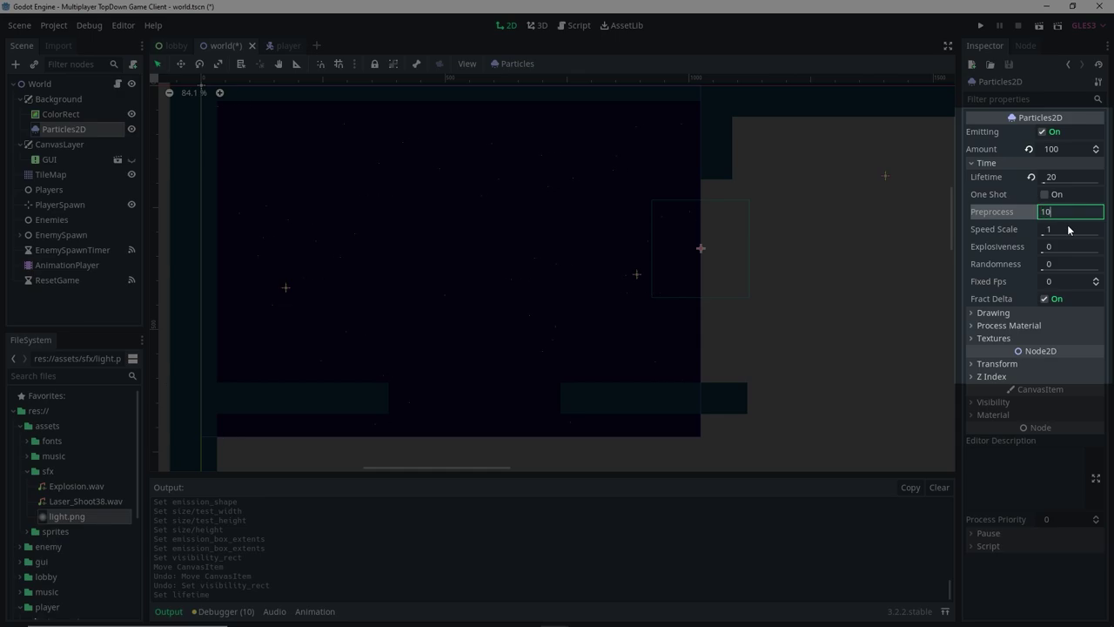
pyautogui.press('Return')
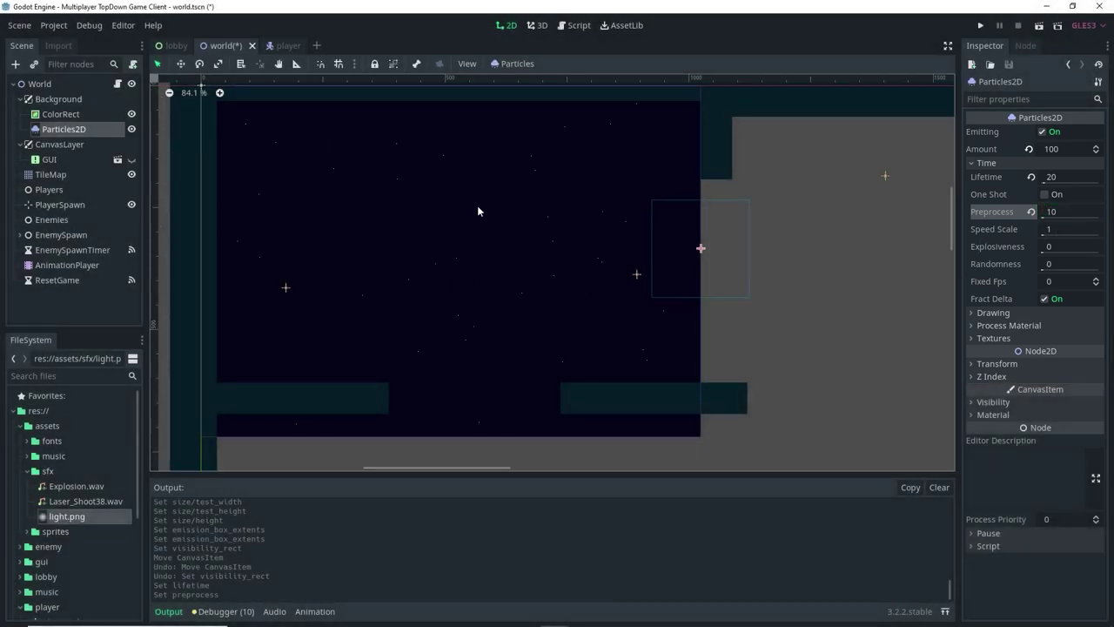
pyautogui.scroll(-1, 515, 269)
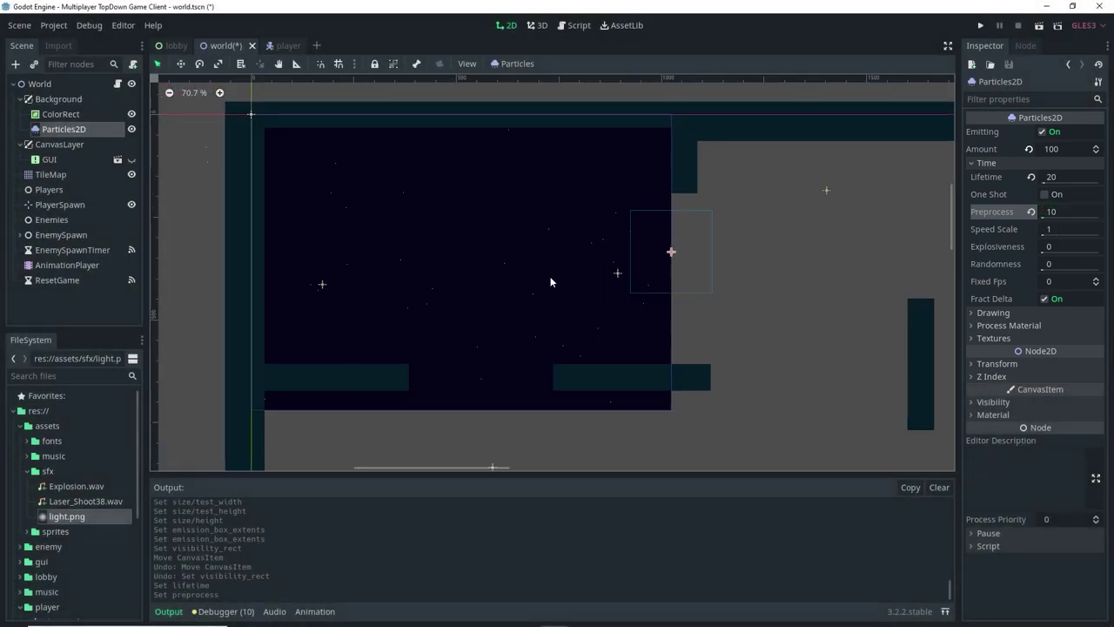
pyautogui.scroll(4, 550, 274)
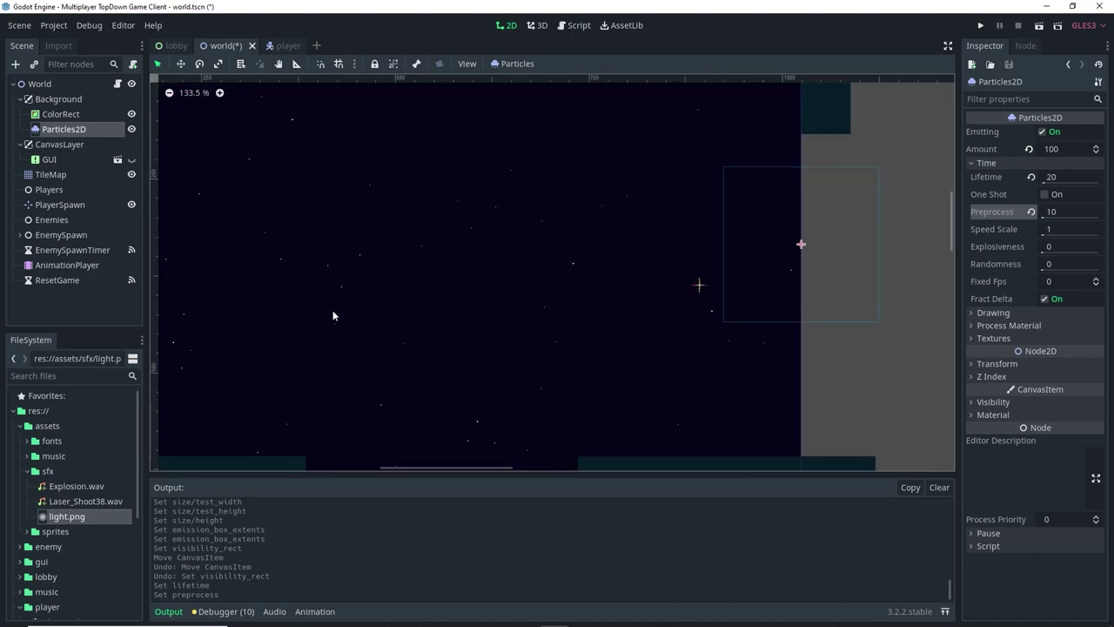
pyautogui.moveTo(333, 315); pyautogui.dragTo(469, 272, button='middle')
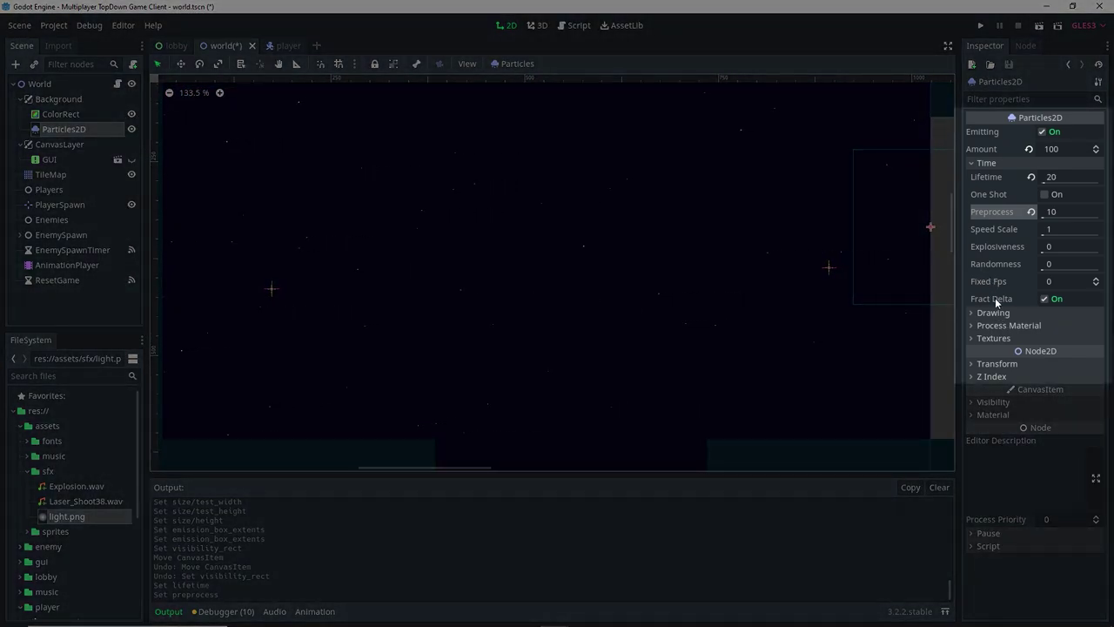
# Under Process Material > Scale, set the particle Scale to 4
pyautogui.click(973, 165)
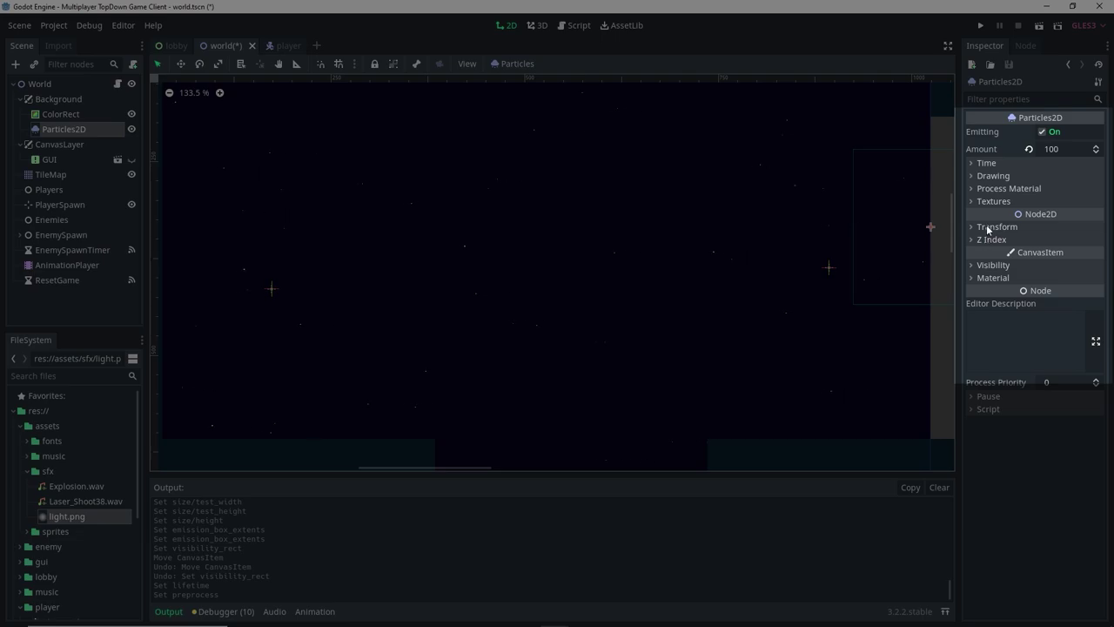
pyautogui.click(979, 188)
pyautogui.scroll(-3, 1054, 203)
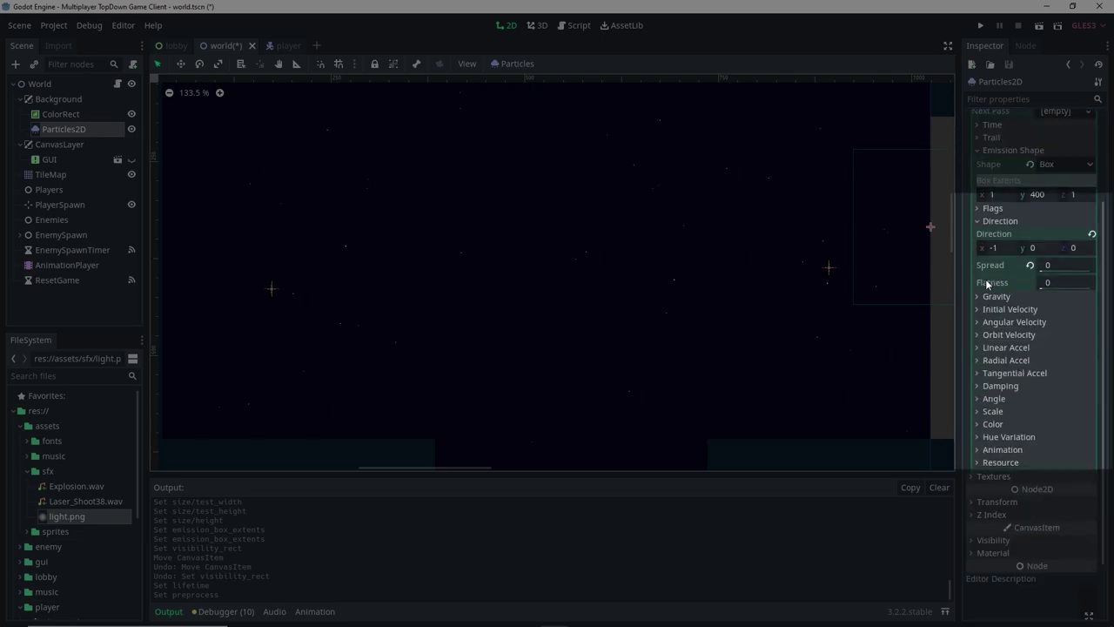
pyautogui.click(980, 411)
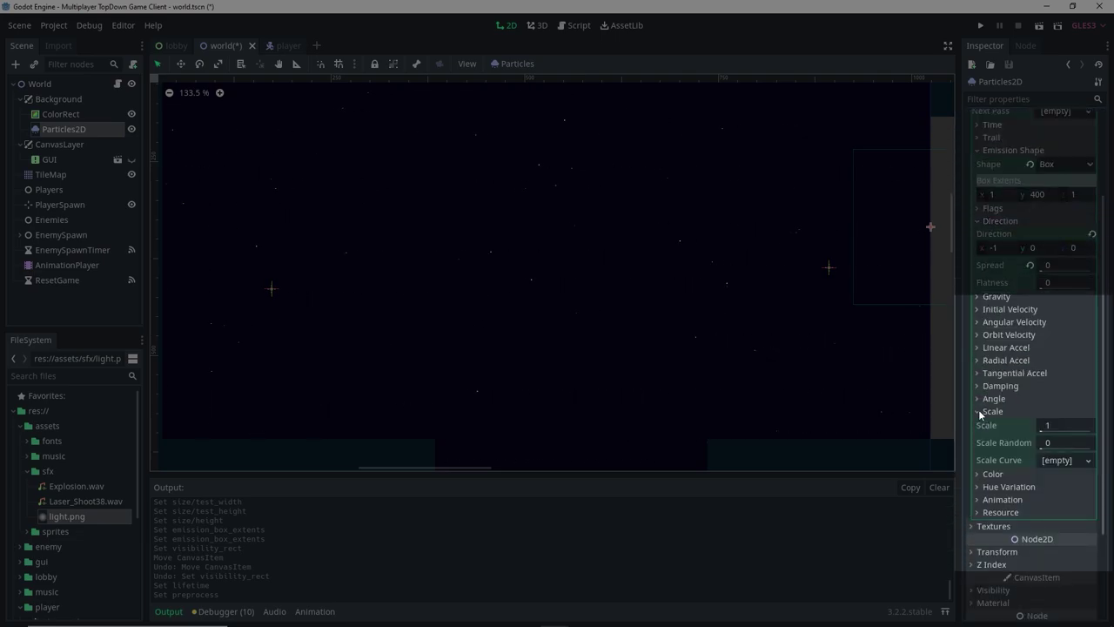
pyautogui.click(1049, 425)
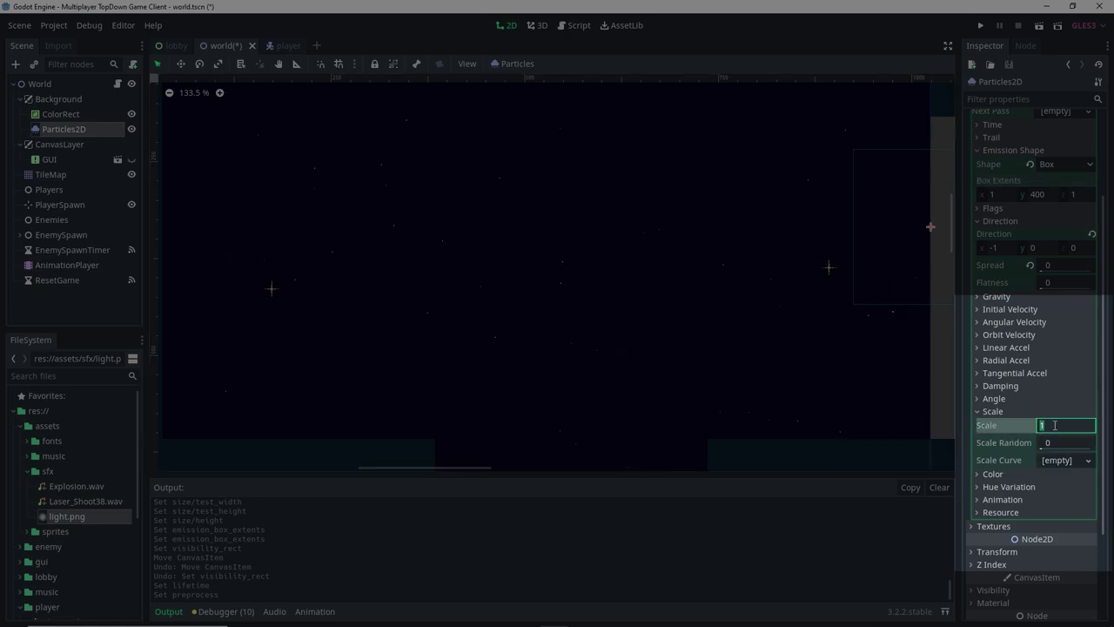
pyautogui.press('Return')
pyautogui.scroll(-2, 547, 342)
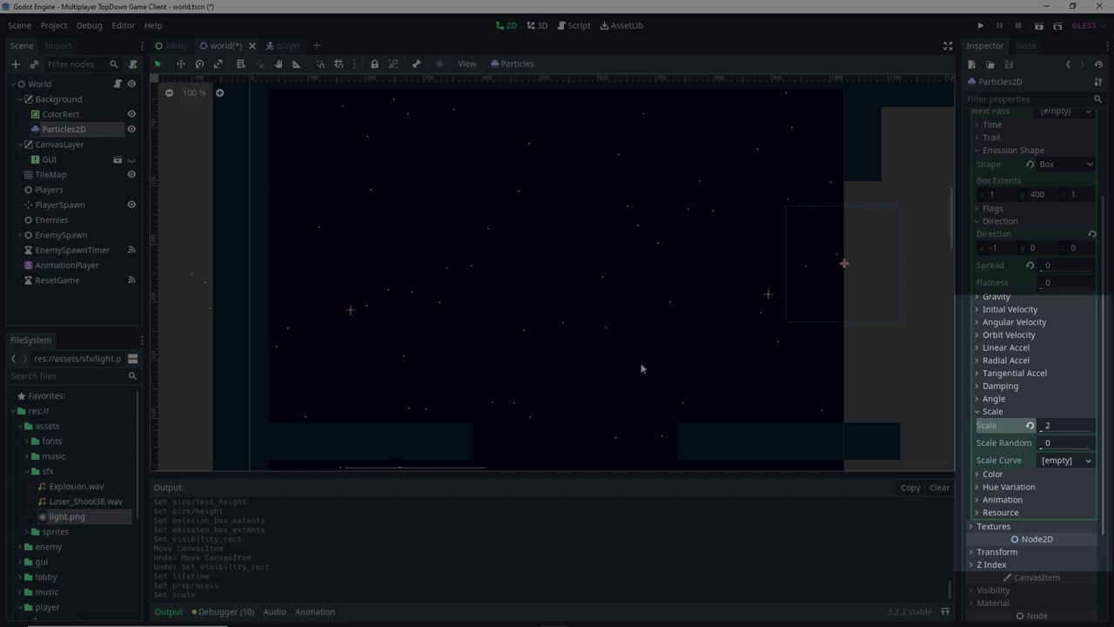
pyautogui.click(1053, 425)
pyautogui.write('4')
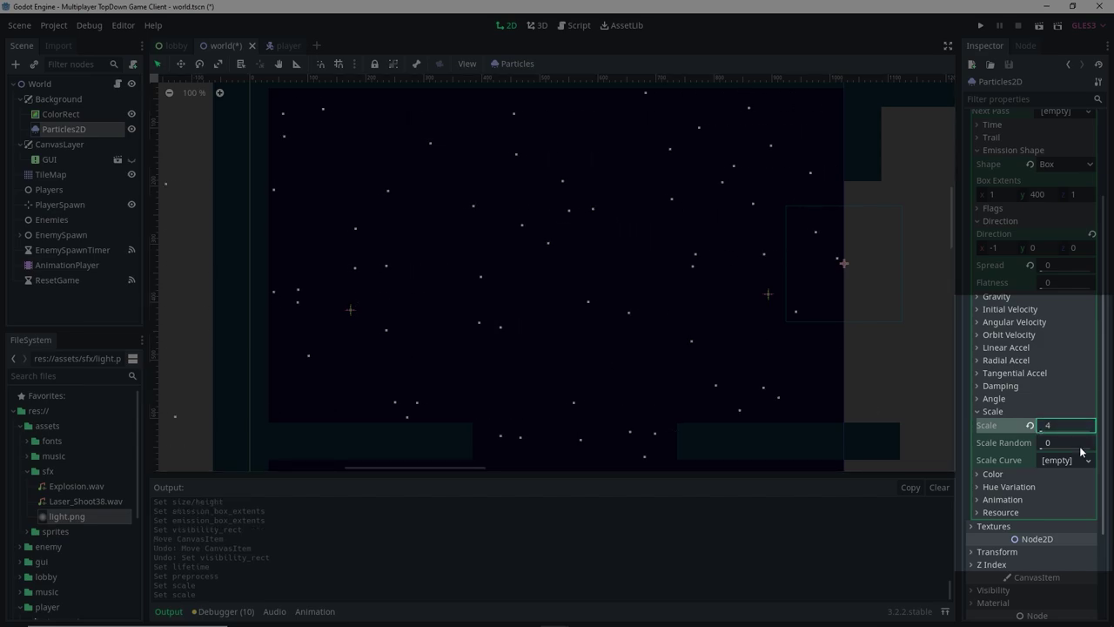
pyautogui.press('Return')
# Set Scale Random to 0.15, then raise it to 1
pyautogui.scroll(-1, 542, 199)
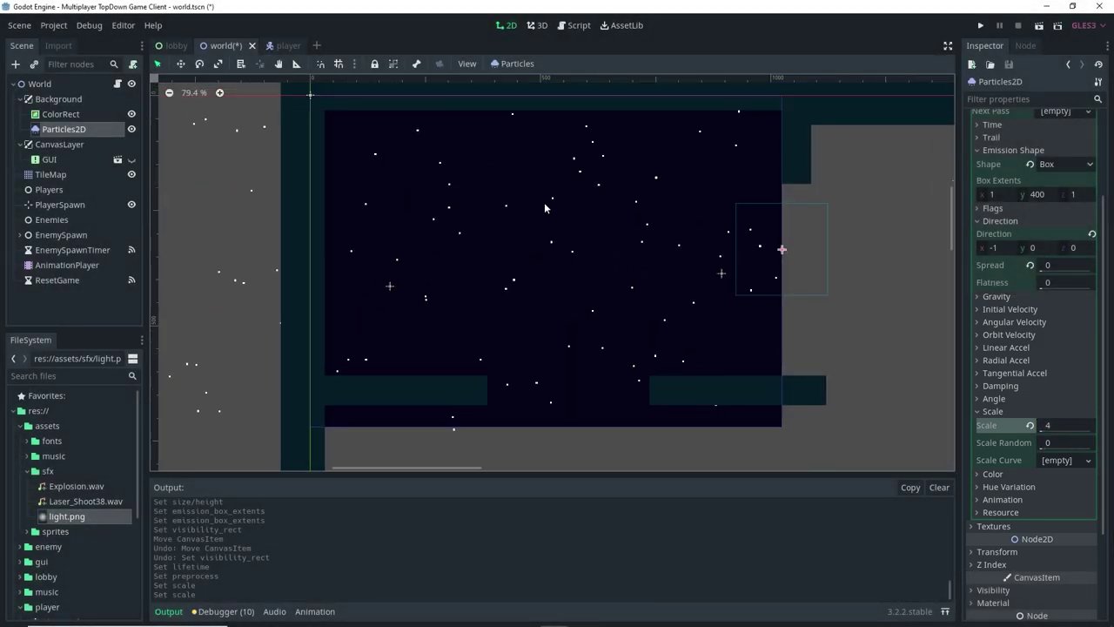
pyautogui.scroll(-1, 544, 207)
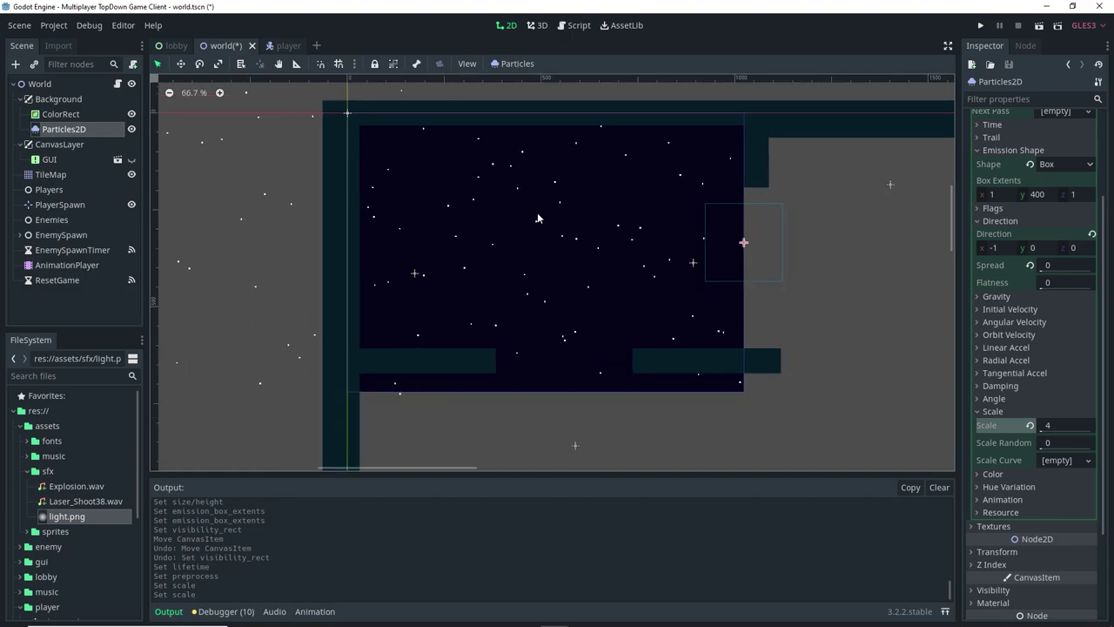
pyautogui.click(1060, 444)
pyautogui.write('0.15')
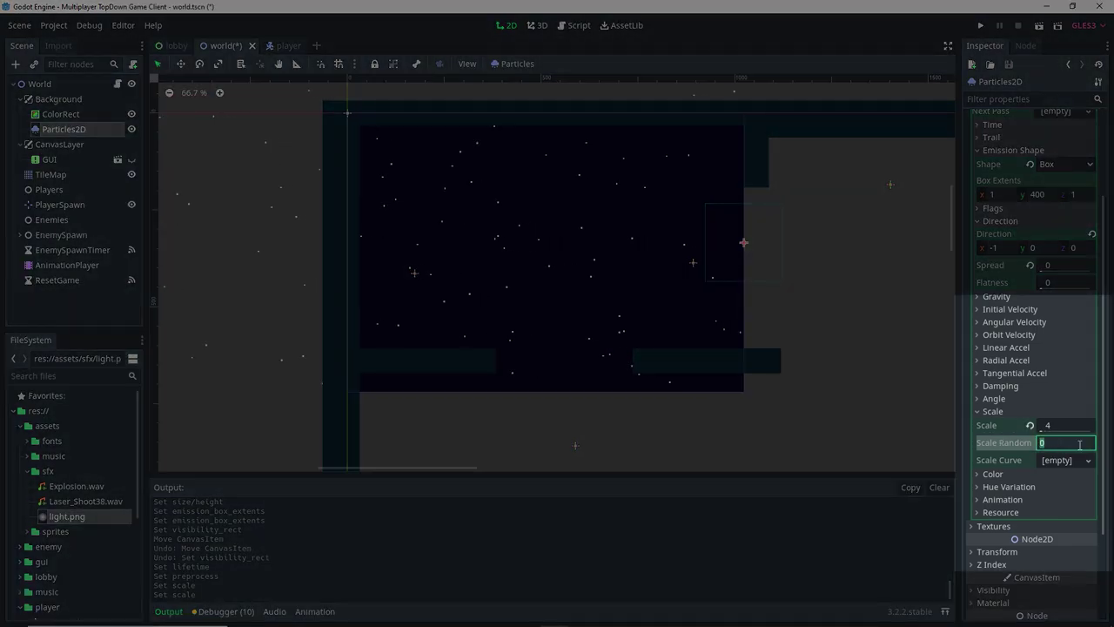
pyautogui.press('Return')
pyautogui.moveTo(1082, 447); pyautogui.dragTo(1094, 446)
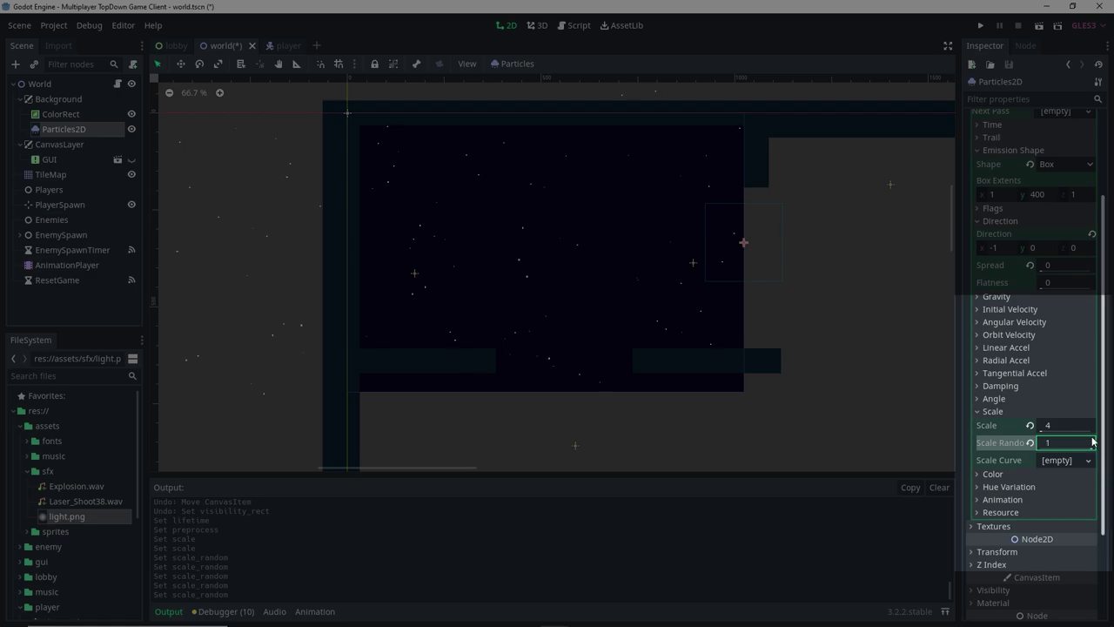
pyautogui.click(836, 411)
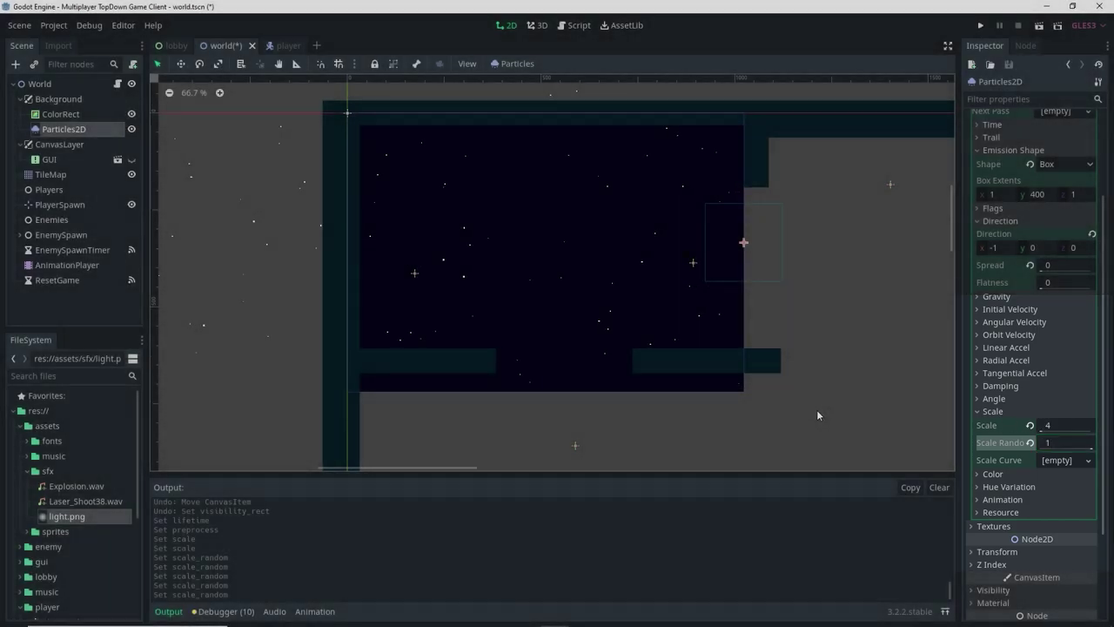
# Undo an accidental ColorRect move, collapse the material sections and run the game to test the starfield
pyautogui.scroll(-2, 758, 402)
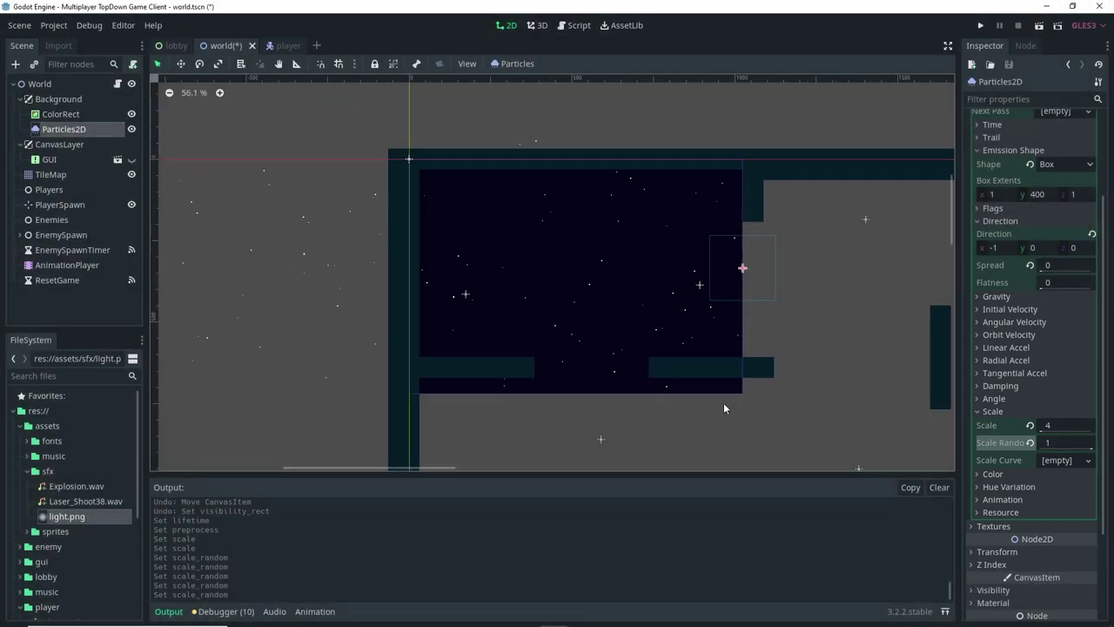
pyautogui.moveTo(723, 402); pyautogui.dragTo(639, 377, button='middle')
pyautogui.moveTo(665, 259); pyautogui.dragTo(668, 262)
pyautogui.hotkey('ctrl', 'z')
pyautogui.click(758, 286)
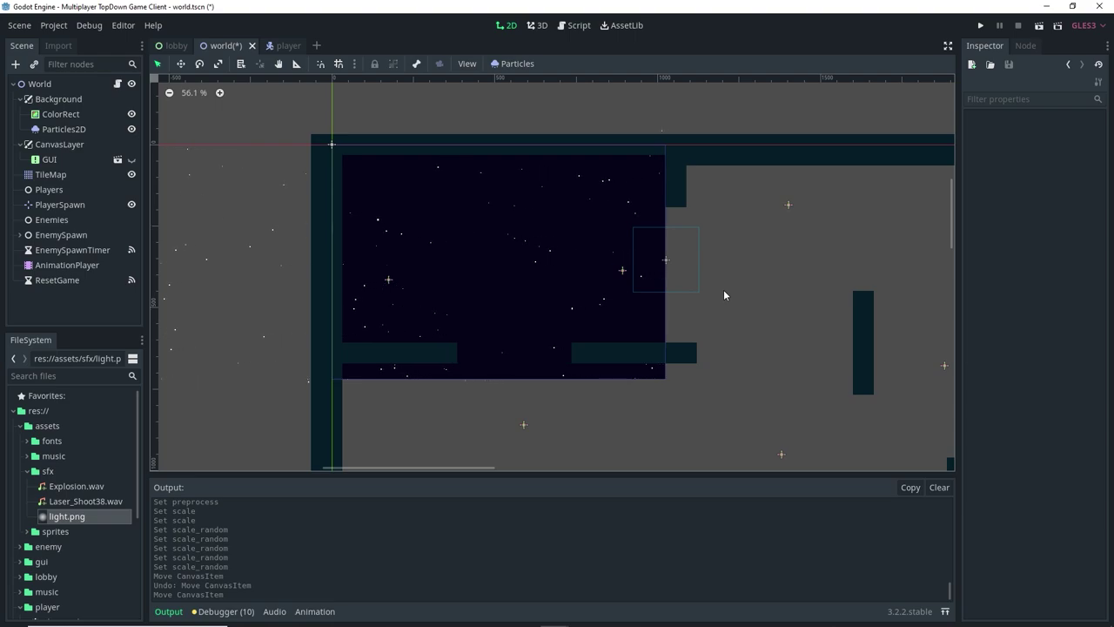
pyautogui.click(68, 129)
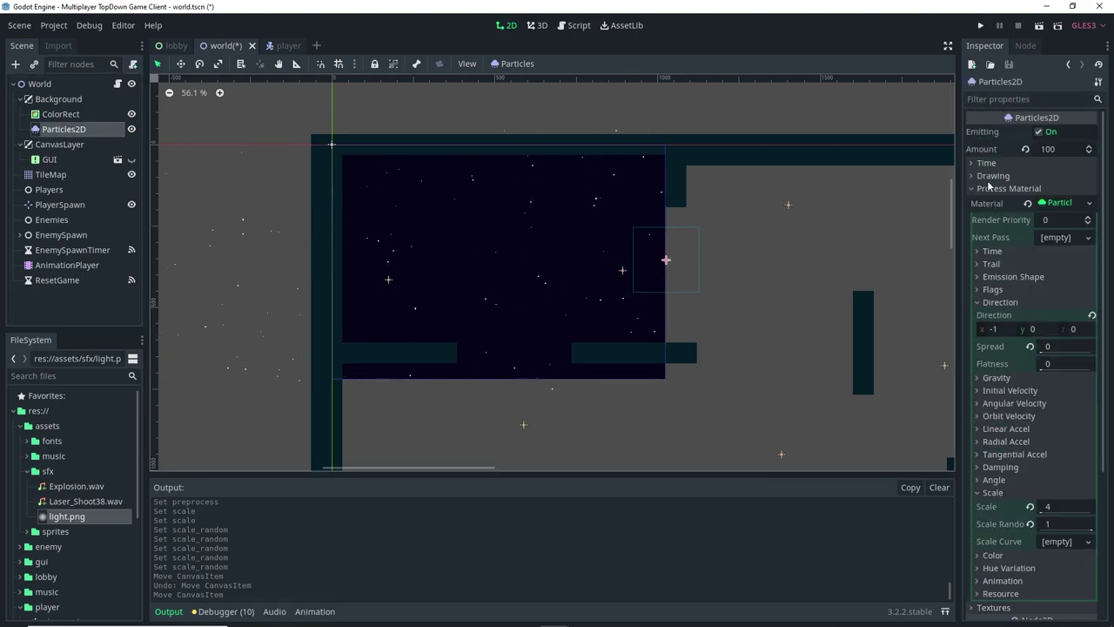
pyautogui.click(978, 302)
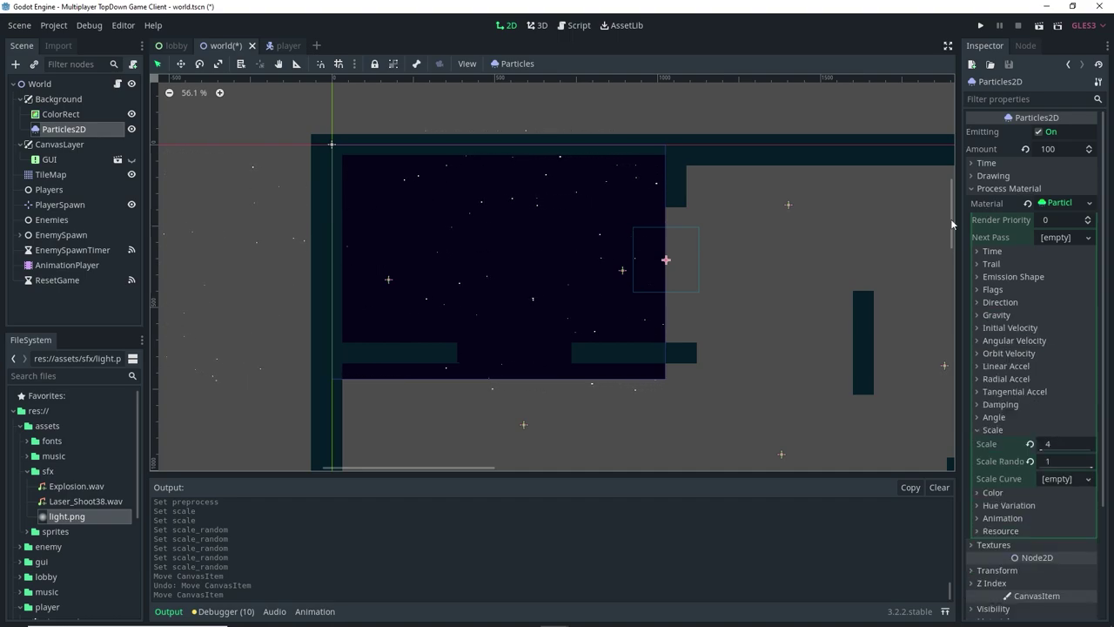
pyautogui.click(977, 189)
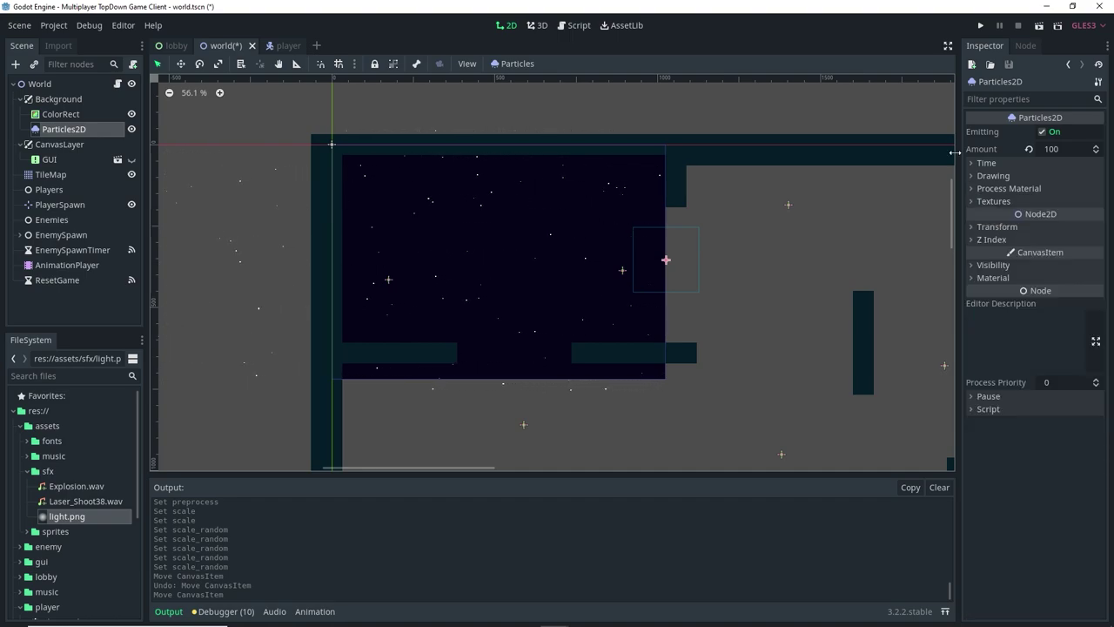
pyautogui.scroll(1, 575, 309)
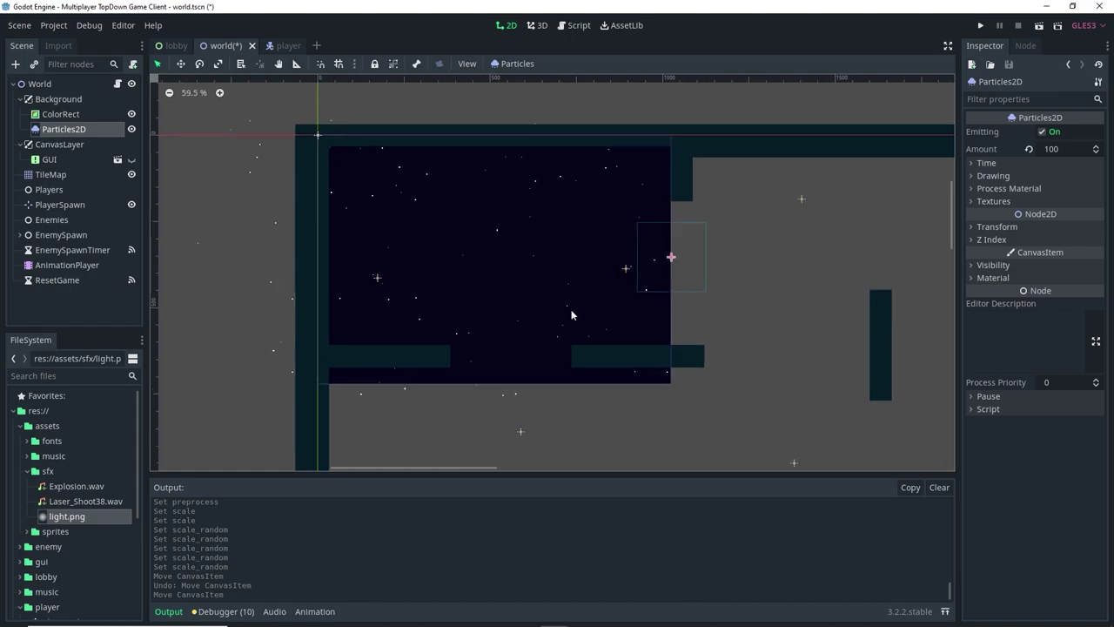
pyautogui.click(980, 26)
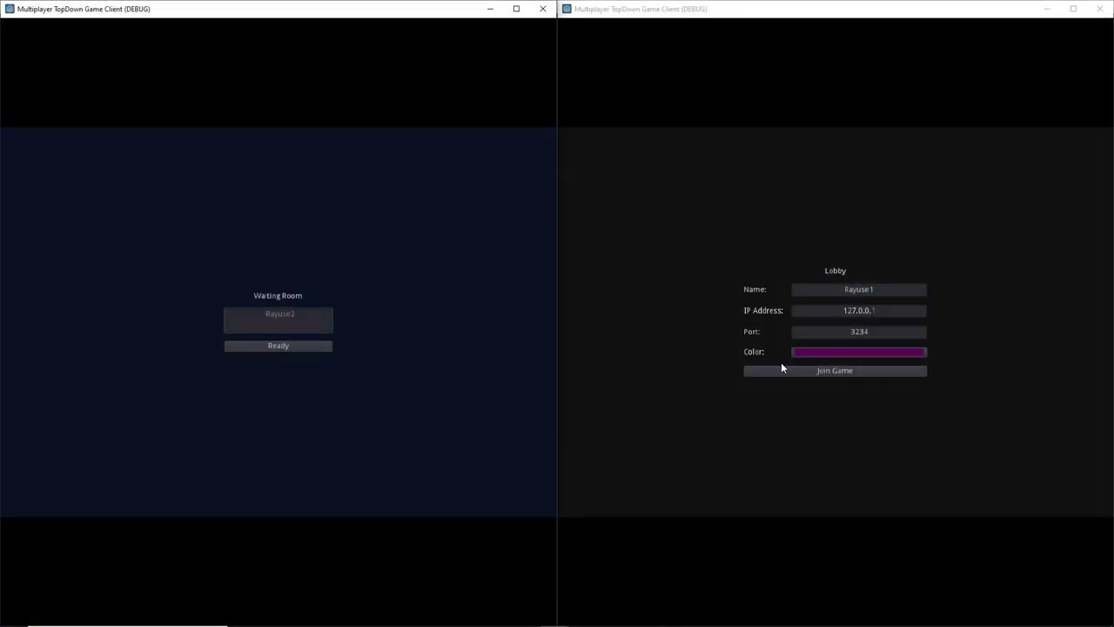
# Join the game from the second client and mark both players ready
pyautogui.click(781, 366)
pyautogui.click(297, 355)
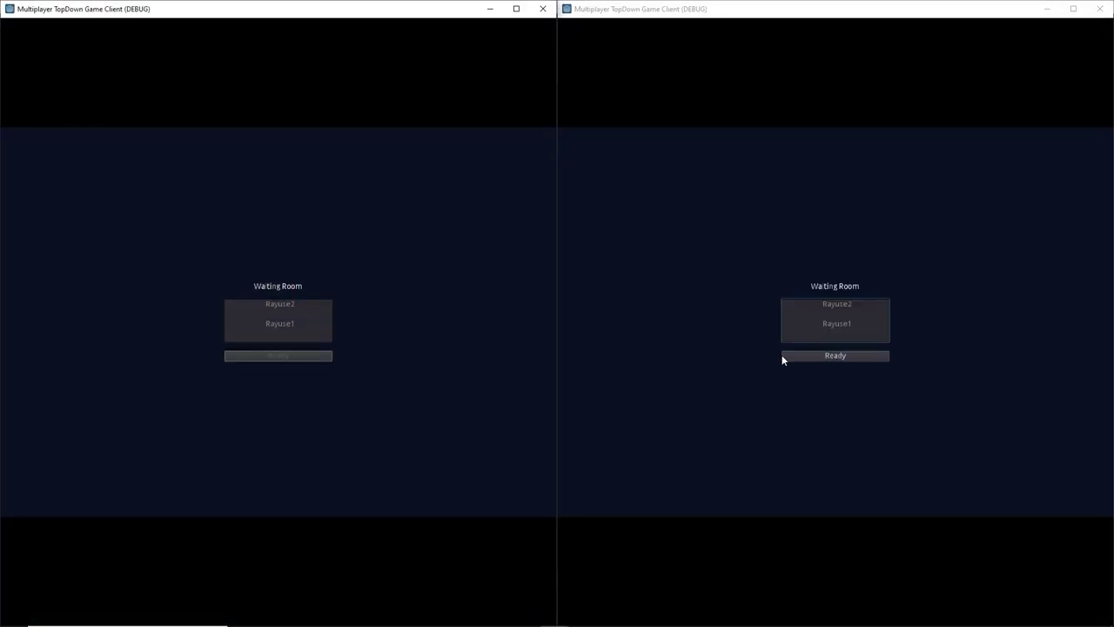
pyautogui.click(780, 356)
# Fly the magenta ship right and down through the level, shooting at the red enemies
pyautogui.click(887, 334)
pyautogui.press('s')
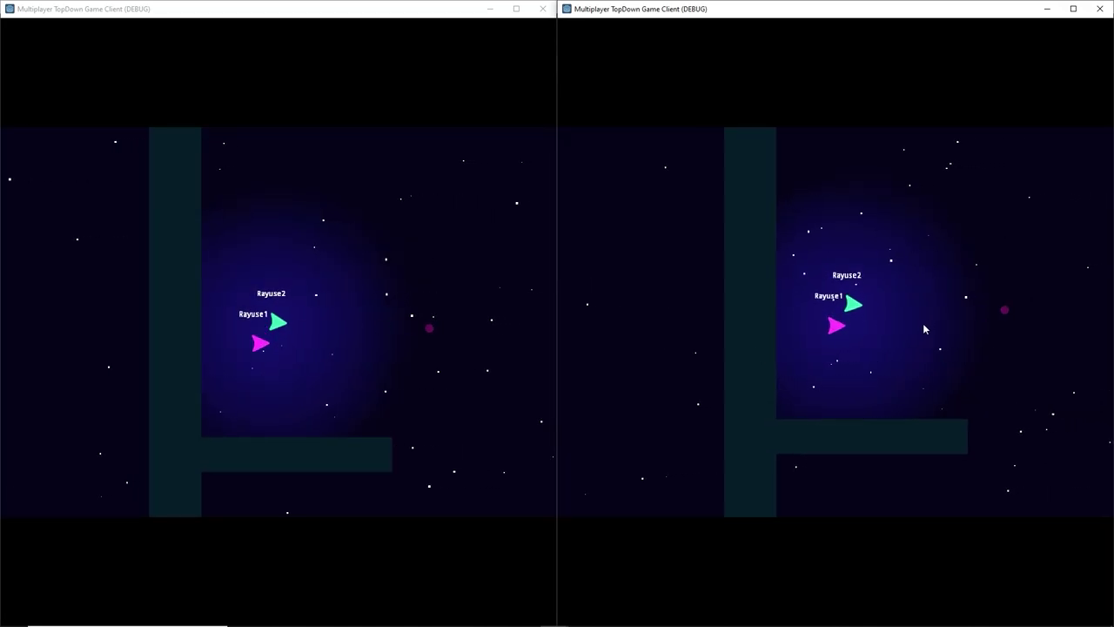
pyautogui.press('d')
pyautogui.press('d')
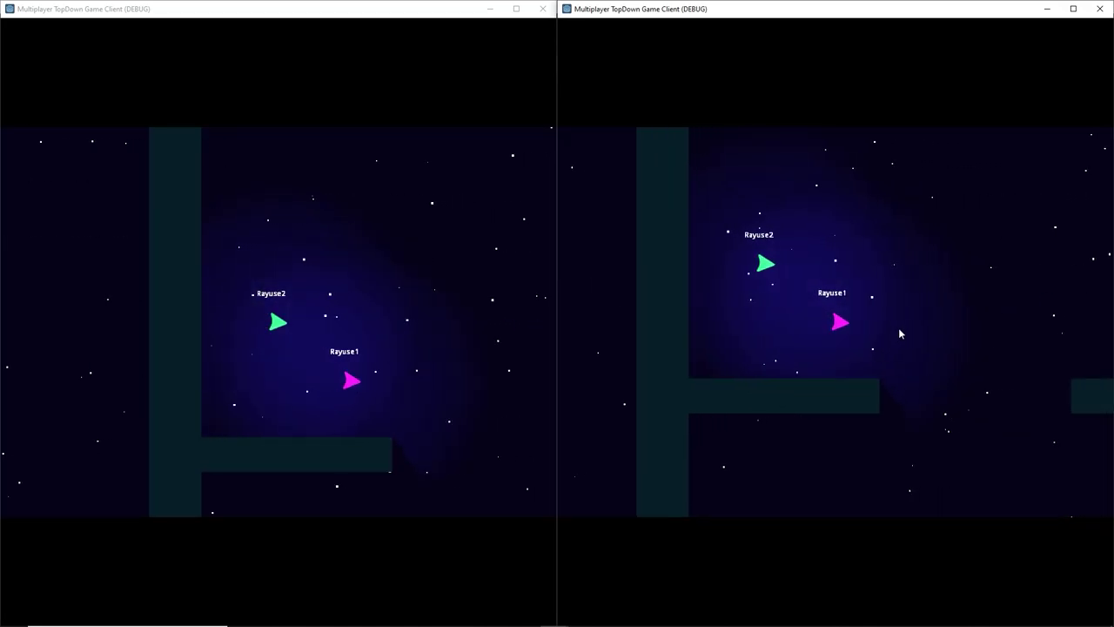
pyautogui.press('d')
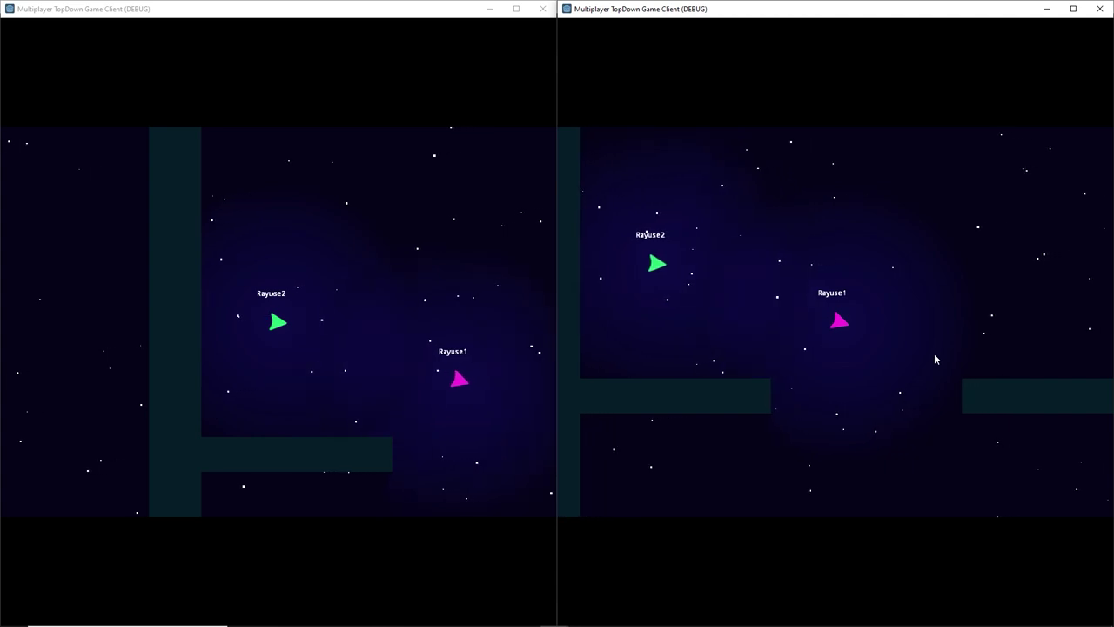
pyautogui.press('d')
pyautogui.press('s')
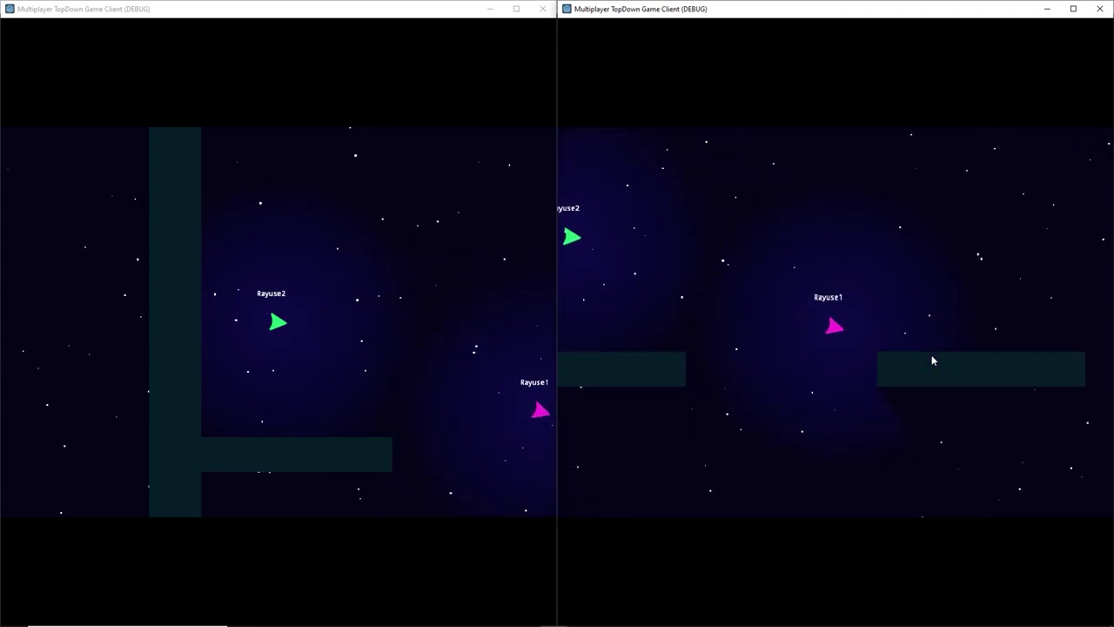
pyautogui.press('s')
pyautogui.press('d')
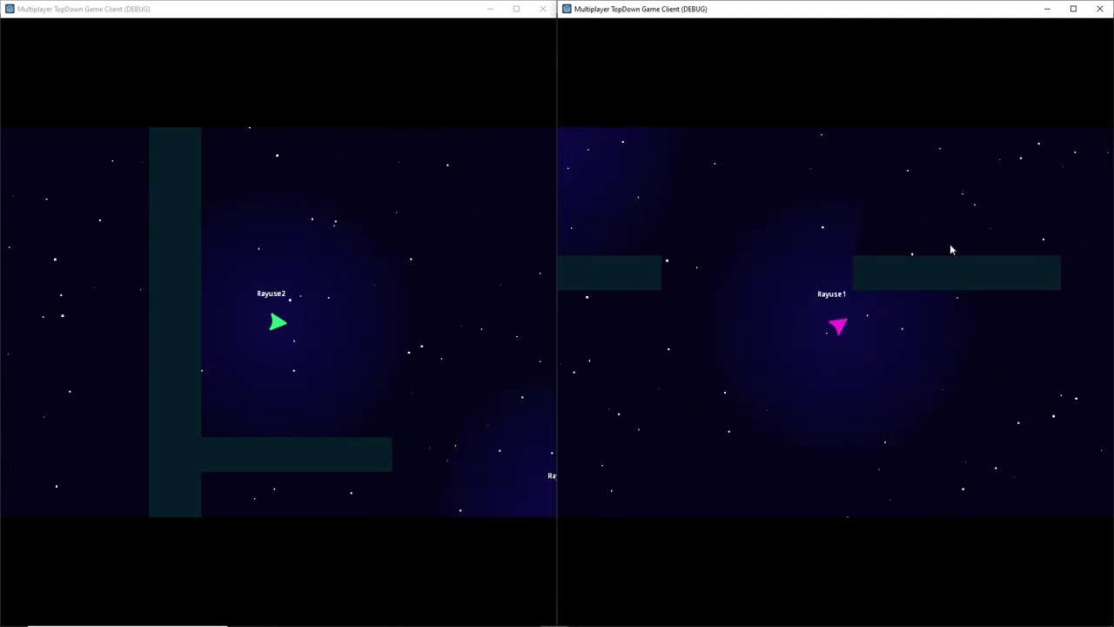
pyautogui.press('d')
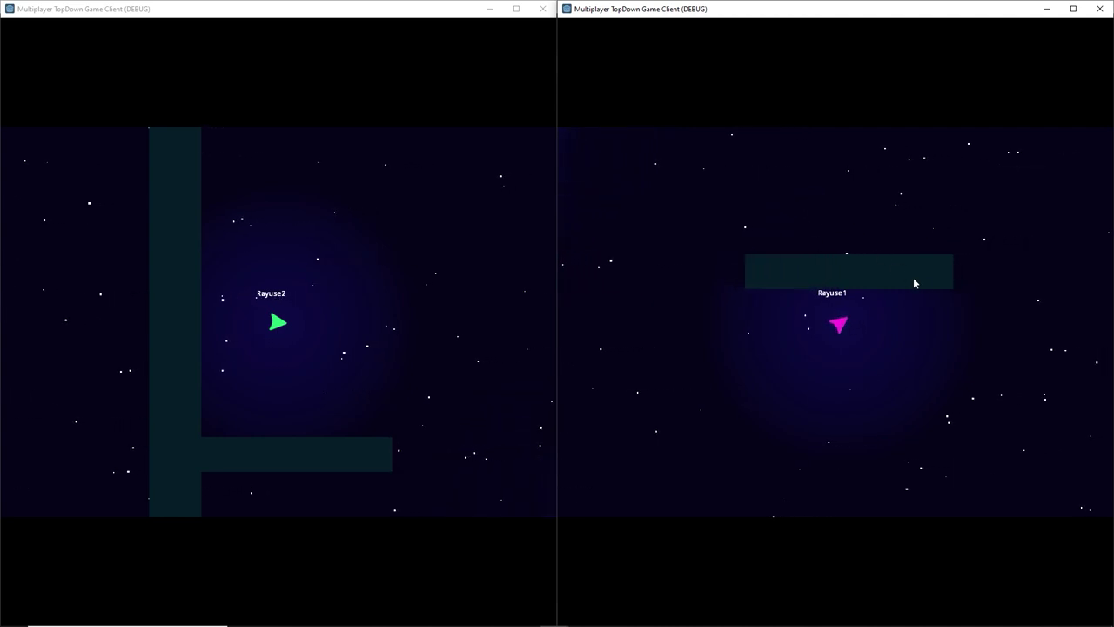
pyautogui.press('d')
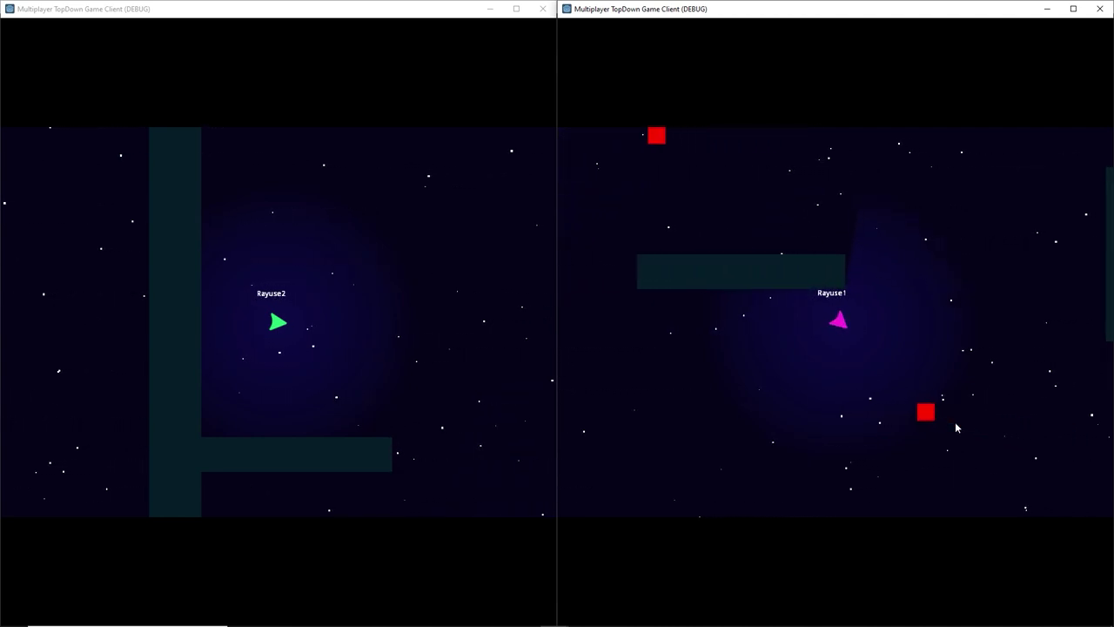
pyautogui.click(954, 427)
pyautogui.press('d')
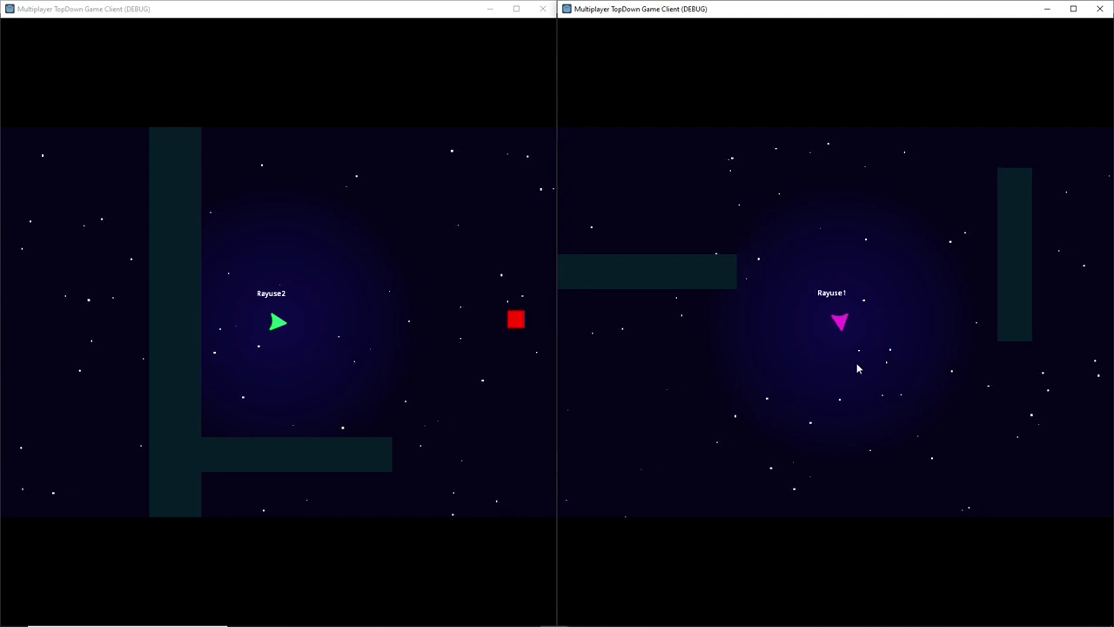
pyautogui.press('s')
pyautogui.press('d')
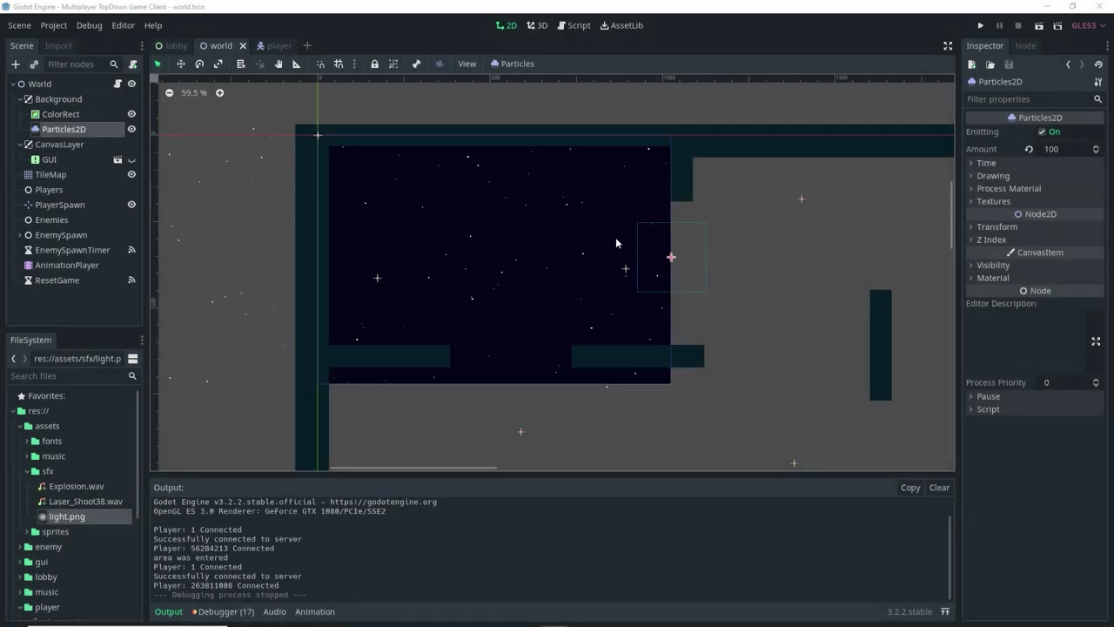
# Zoom out to see the whole world tilemap, then bring up the player.tscn scene
pyautogui.scroll(-7, 500, 282)
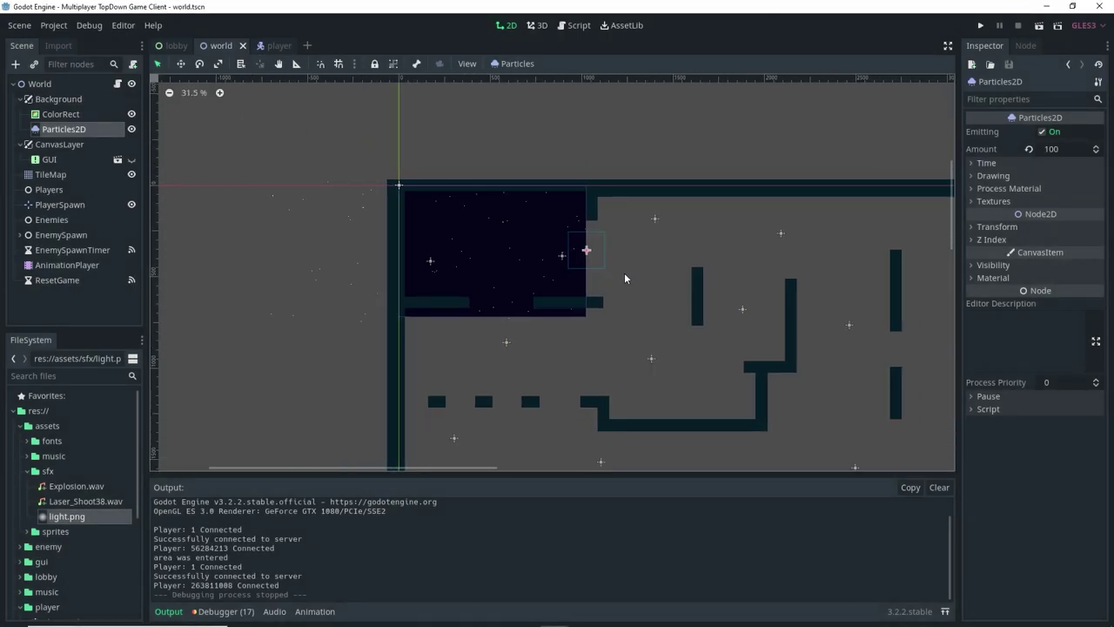
pyautogui.moveTo(624, 279); pyautogui.dragTo(455, 186, button='middle')
pyautogui.scroll(-1, 456, 186)
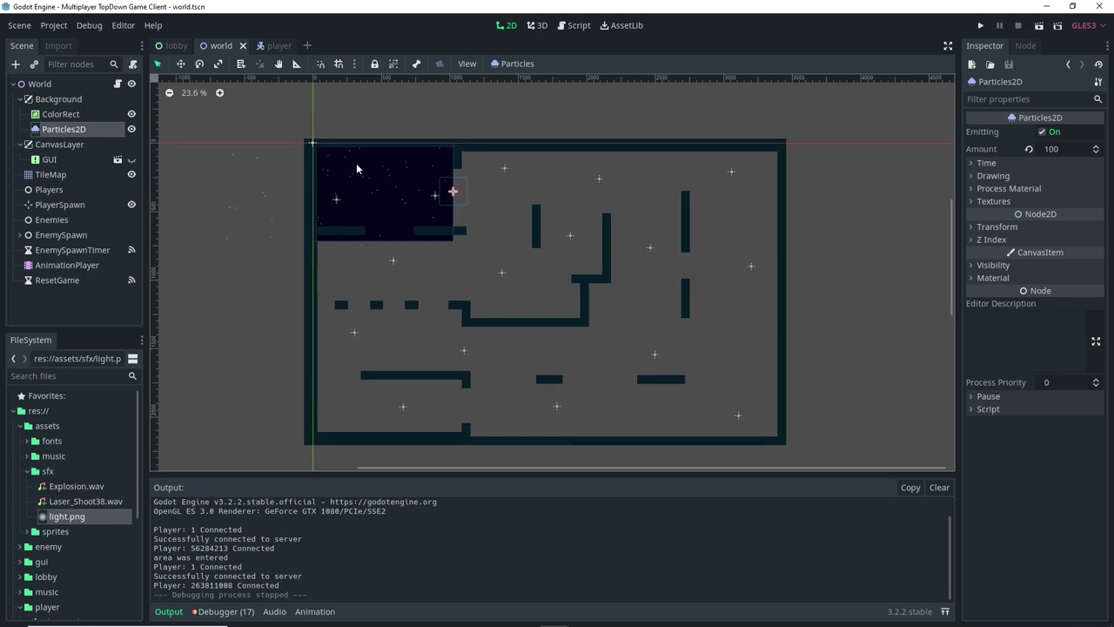
pyautogui.click(277, 47)
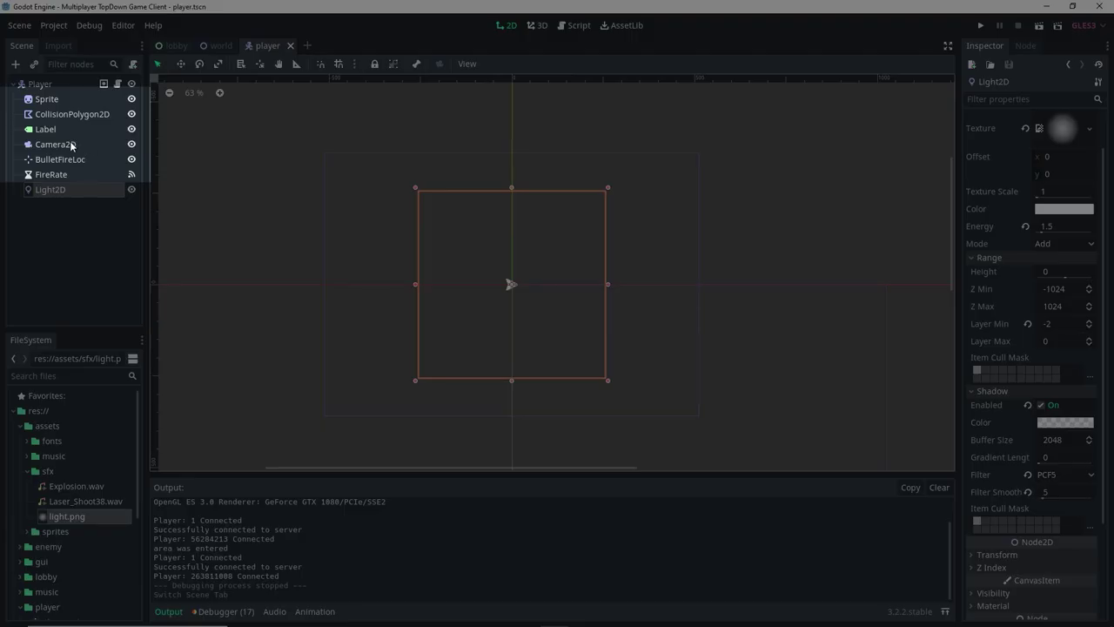
# Set the player Camera2D's Limit Left and Limit Top to 0, then return to world.tscn
pyautogui.click(69, 145)
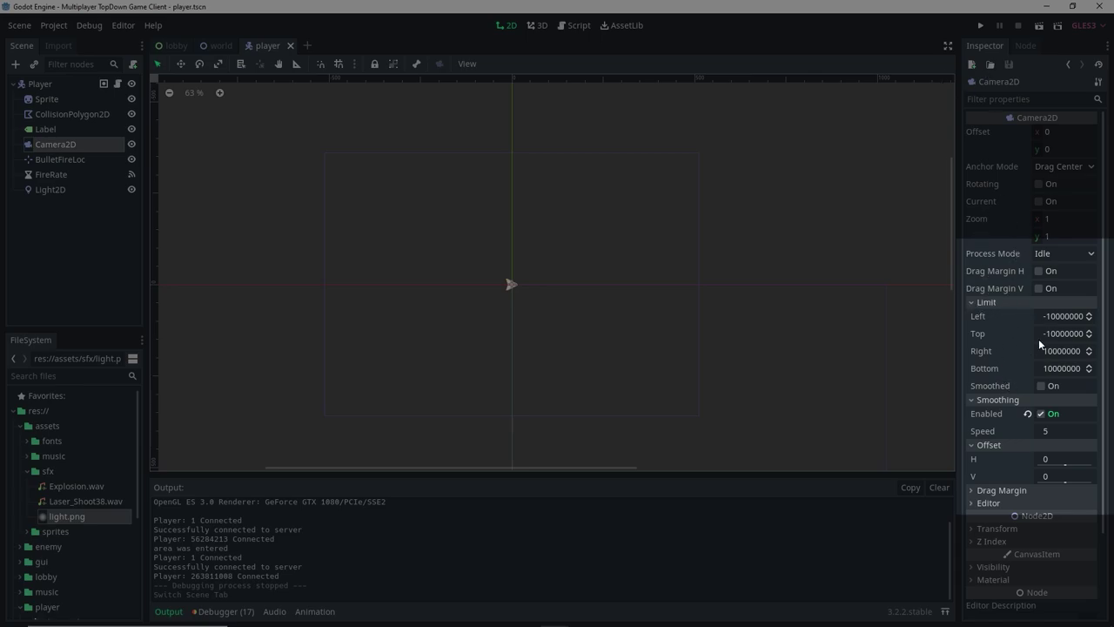
pyautogui.click(1059, 320)
pyautogui.write('0')
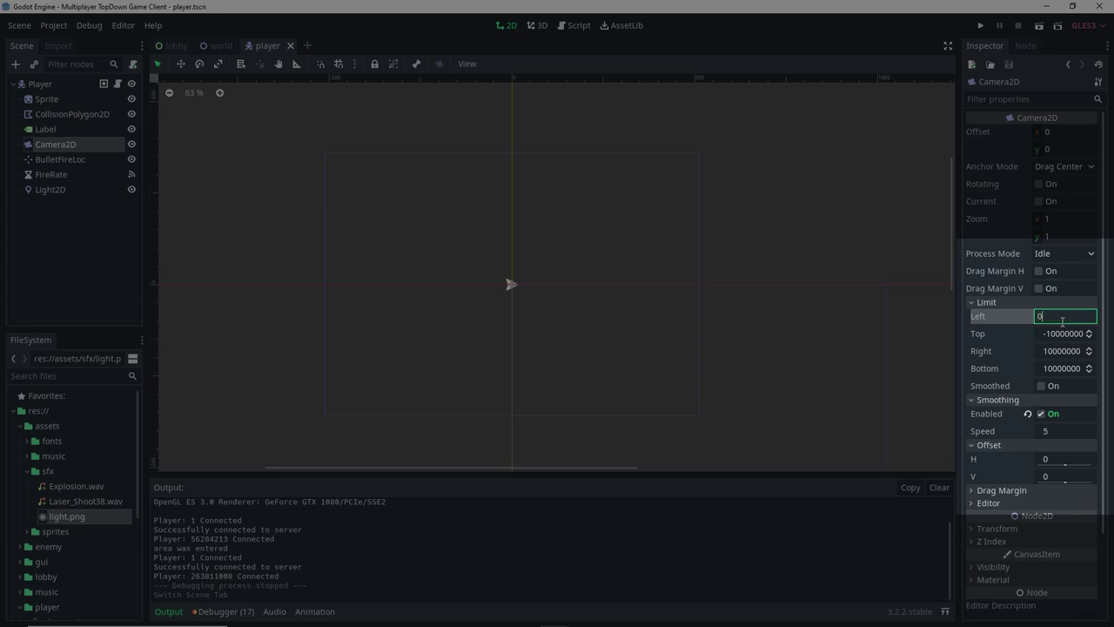
pyautogui.press('Return')
pyautogui.click(1076, 333)
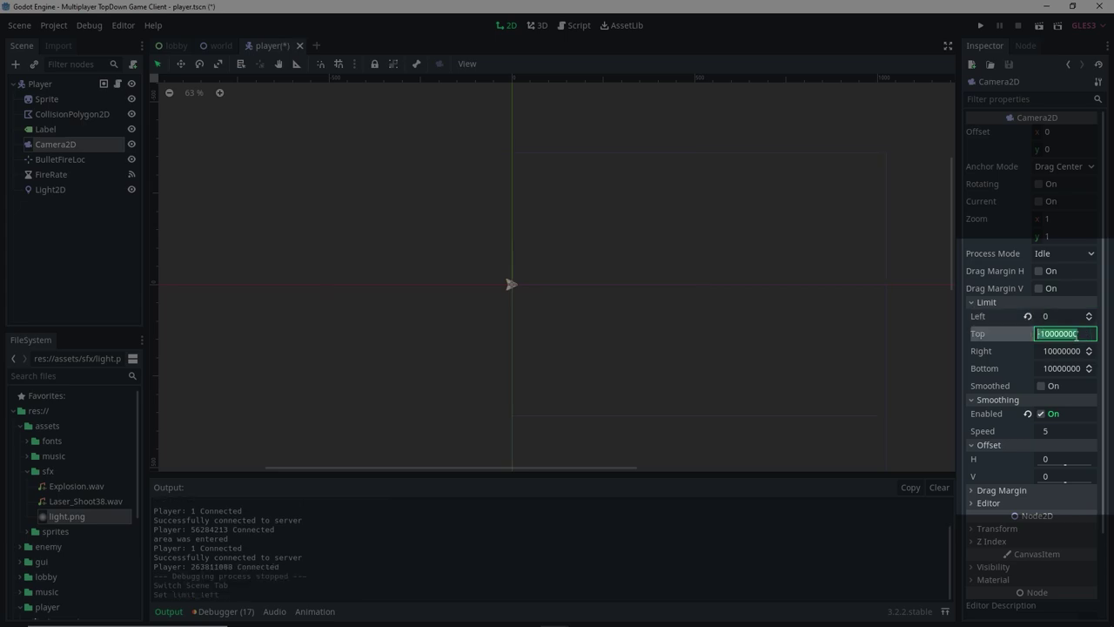
pyautogui.write('0')
pyautogui.press('Return')
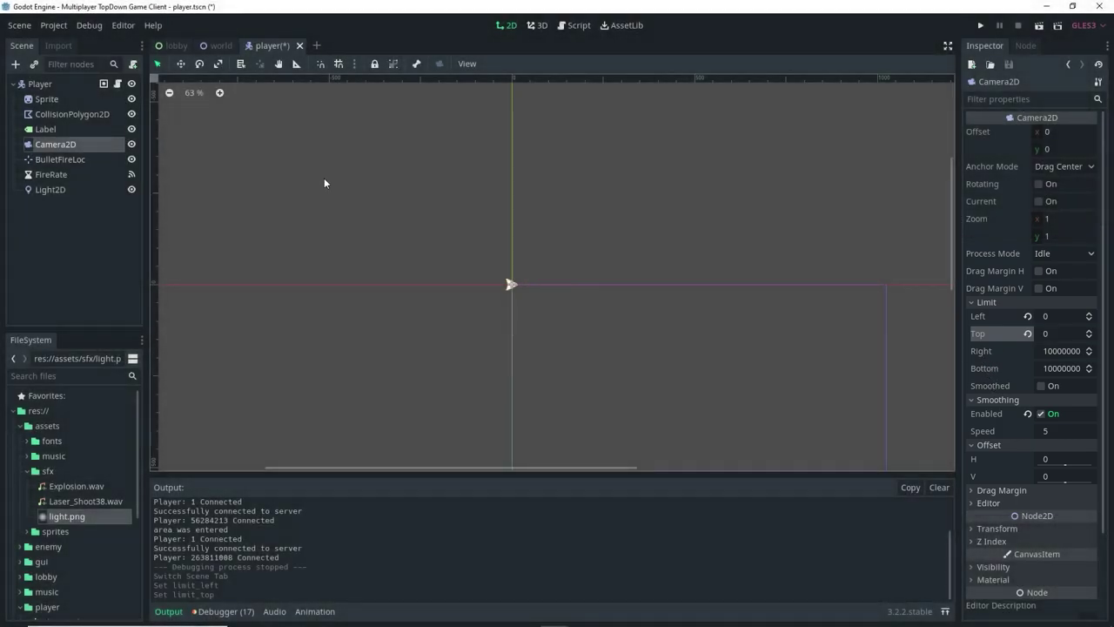
pyautogui.click(219, 48)
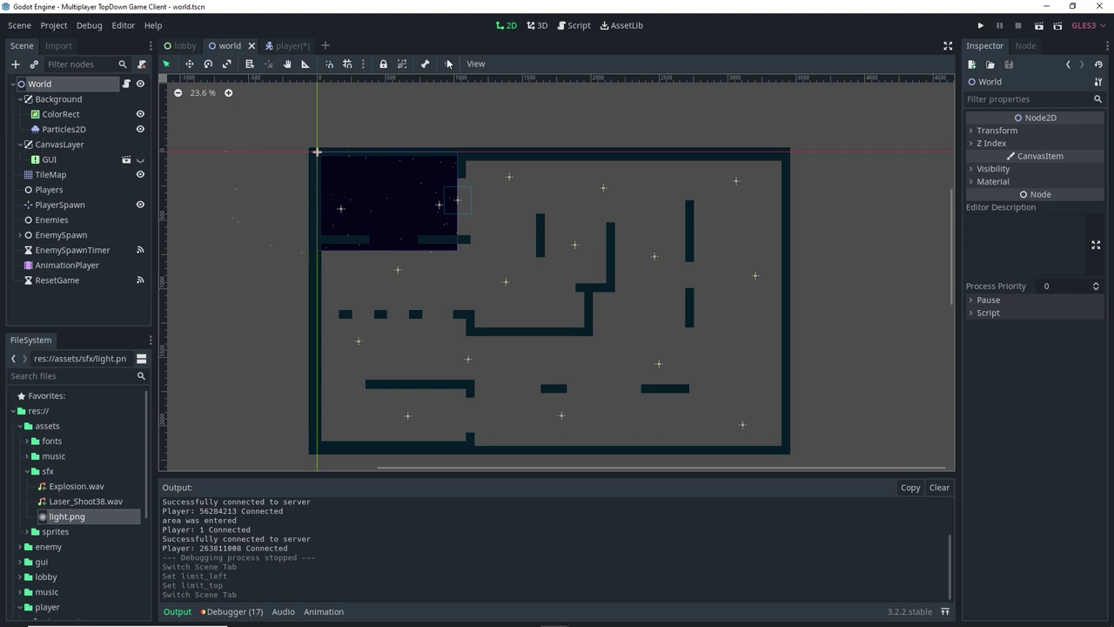
# Pull a first horizontal guide from the top ruler onto the world map
pyautogui.click(476, 64)
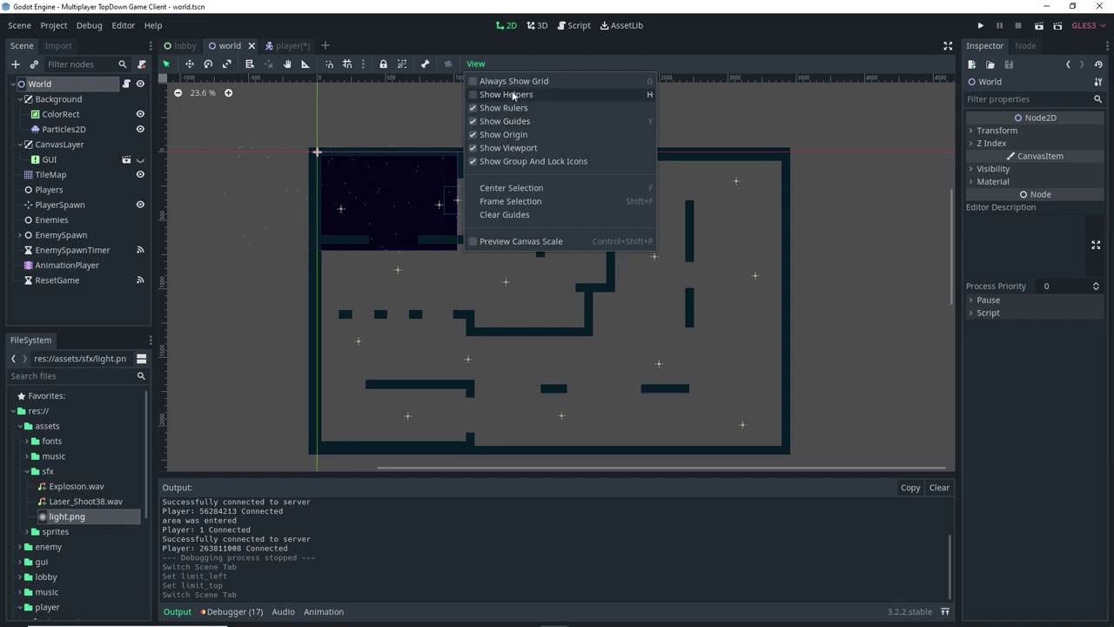
pyautogui.scroll(1, 394, 99)
pyautogui.moveTo(425, 80)
pyautogui.mouseDown()
pyautogui.moveTo(427, 98)
pyautogui.moveTo(426, 89)
pyautogui.mouseUp()
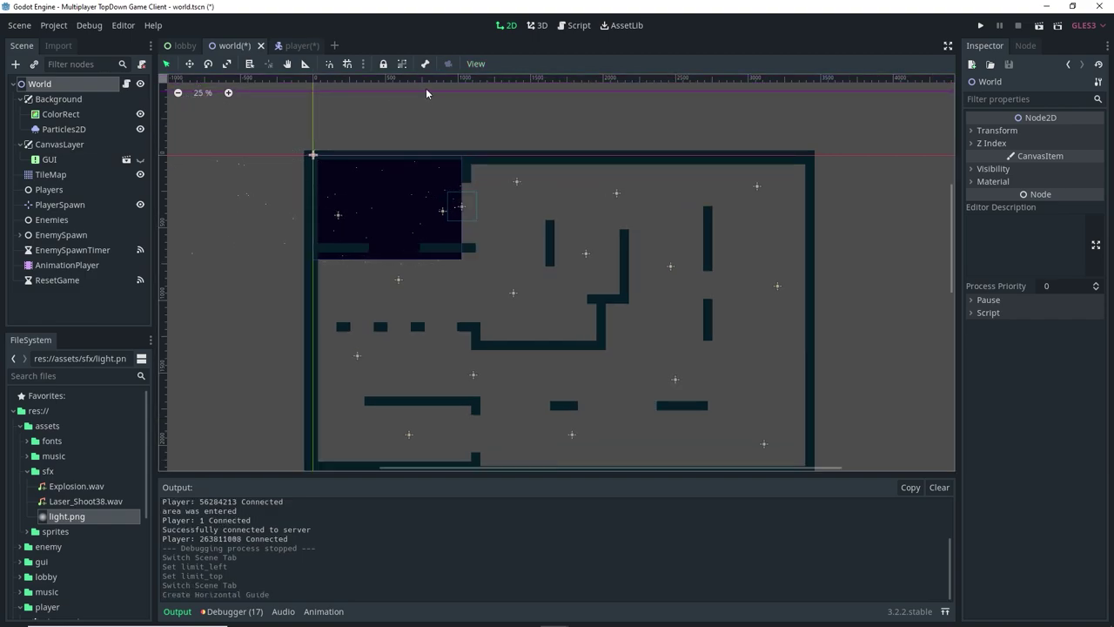
pyautogui.click(478, 90)
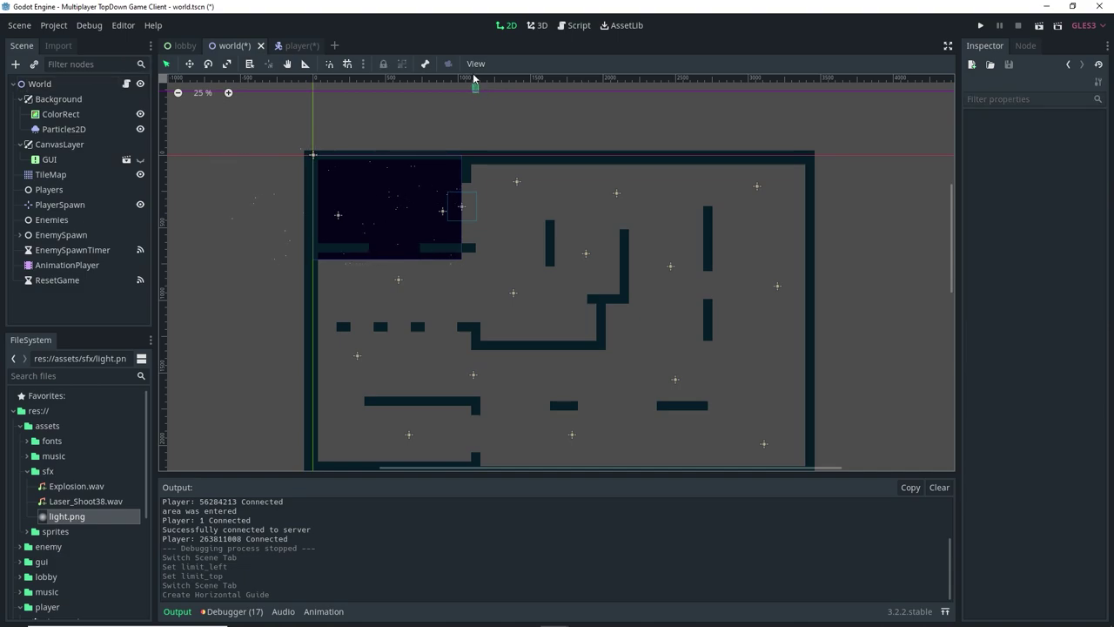
# Remove the misplaced guide and place a horizontal guide on the tilemap's bottom edge
pyautogui.moveTo(257, 80); pyautogui.dragTo(391, 466)
pyautogui.scroll(-1, 322, 409)
pyautogui.scroll(-1, 263, 398)
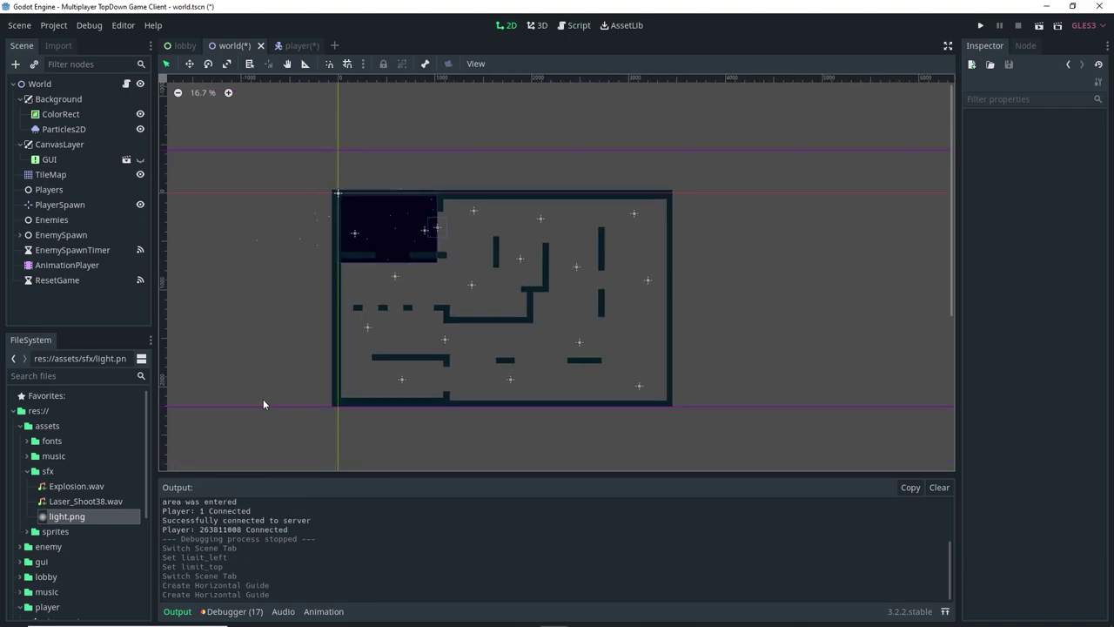
pyautogui.scroll(4, 310, 435)
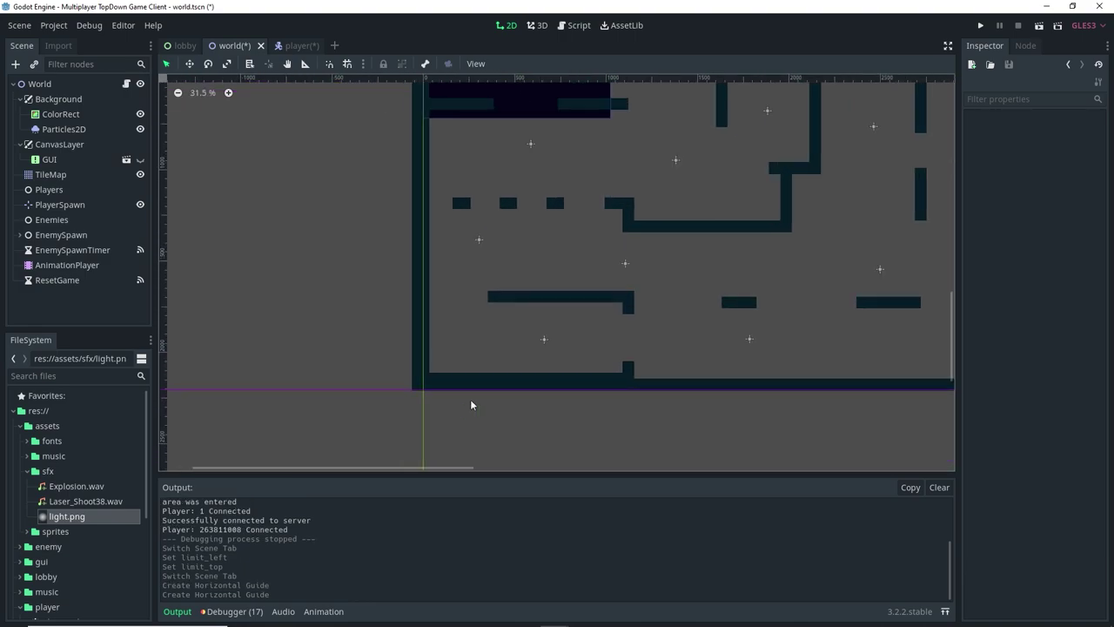
pyautogui.scroll(-1, 329, 373)
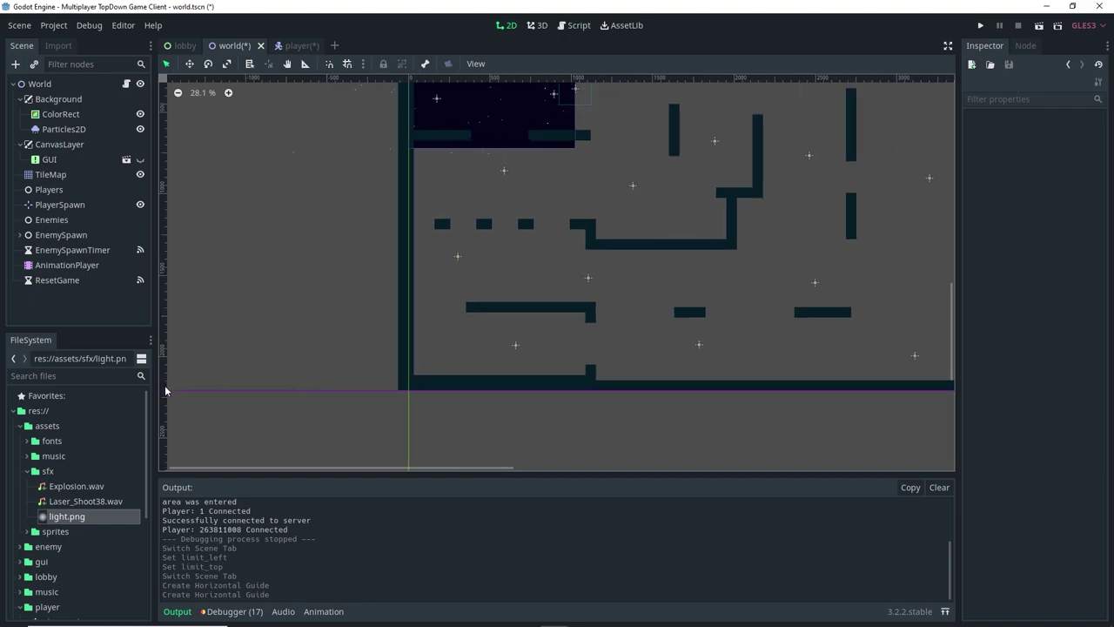
pyautogui.moveTo(166, 395); pyautogui.dragTo(184, 78)
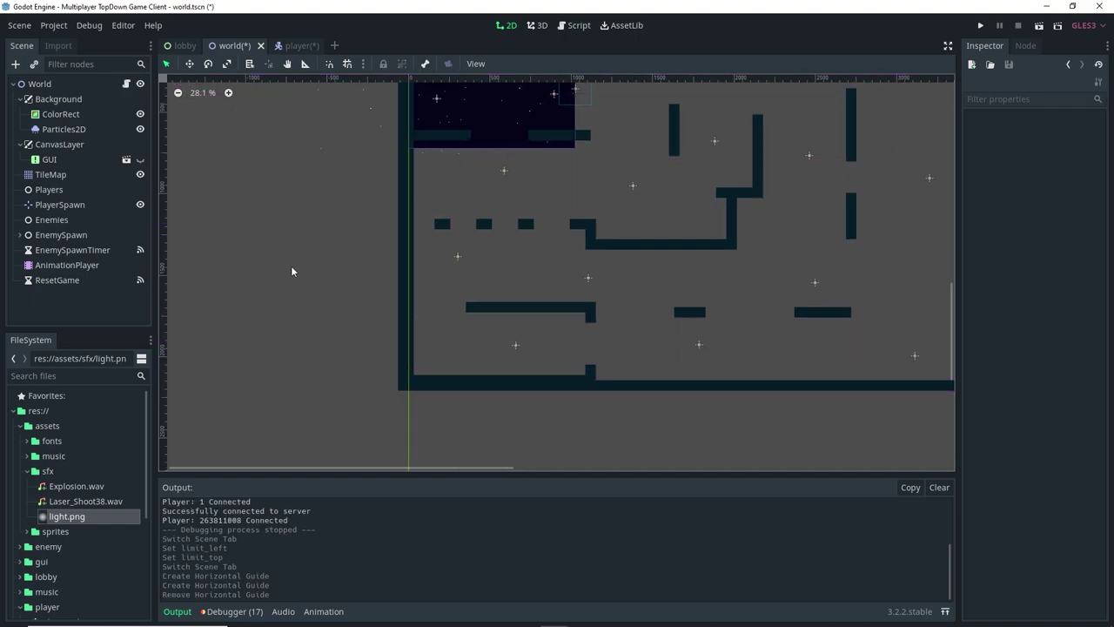
pyautogui.moveTo(323, 76); pyautogui.dragTo(323, 396)
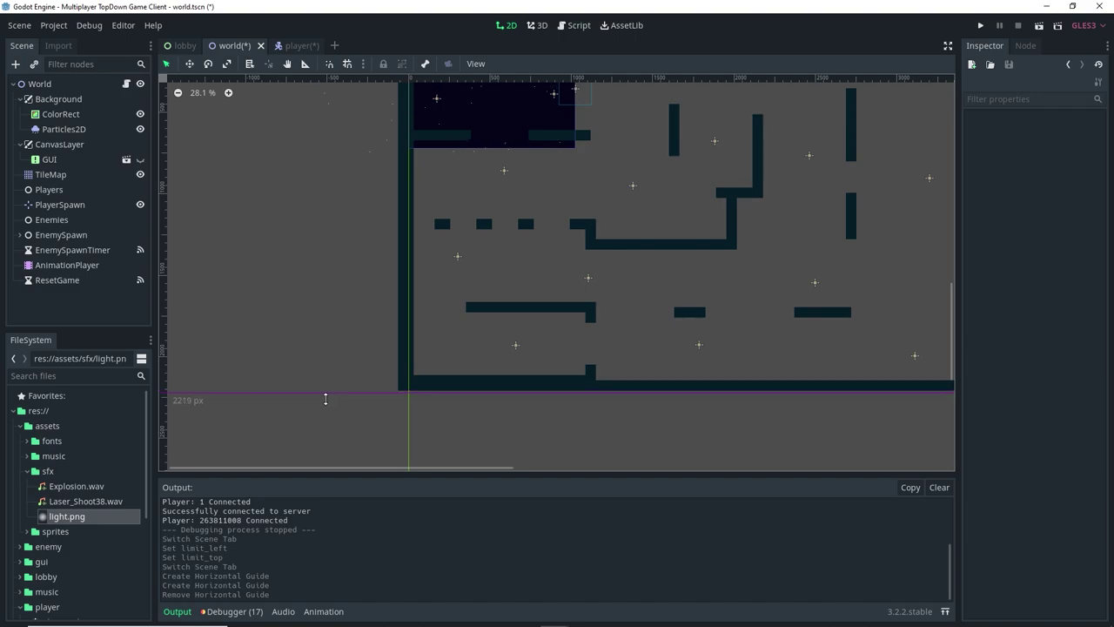
# Set the player Camera2D's Limit Bottom to 2205
pyautogui.click(295, 45)
pyautogui.click(1056, 368)
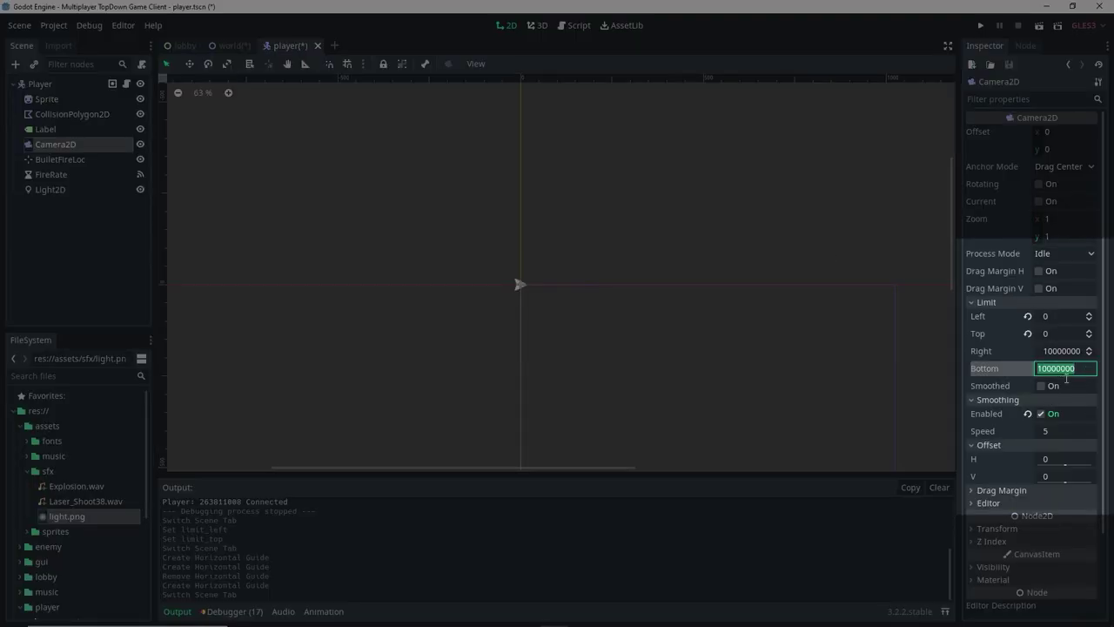
pyautogui.write('2205')
pyautogui.press('Return')
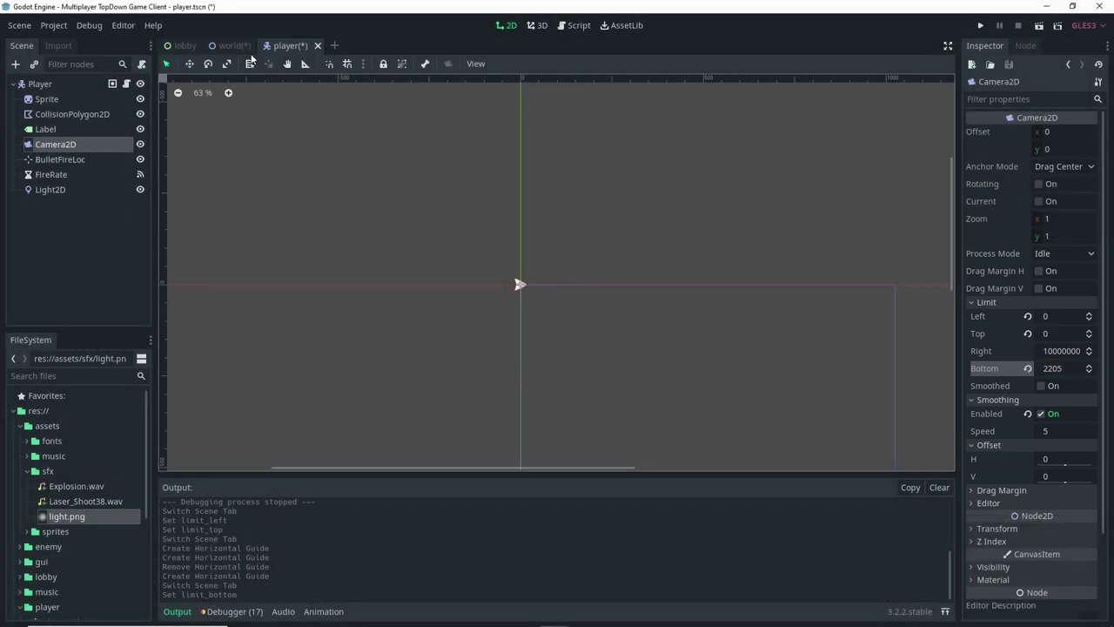
# In world.tscn, place a vertical guide along the map's right edge
pyautogui.click(230, 45)
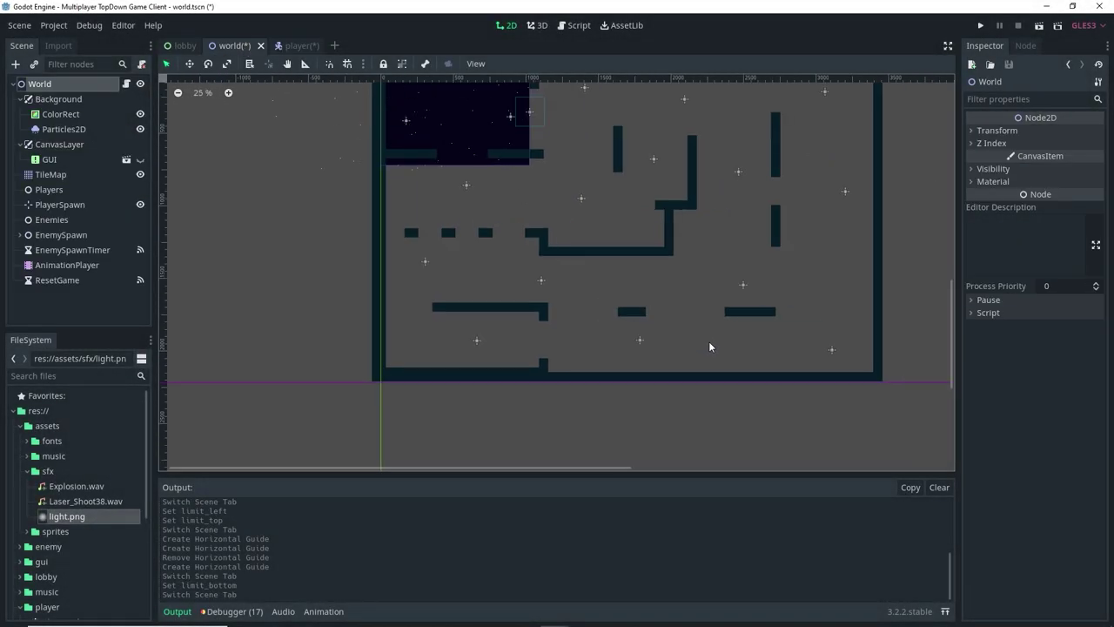
pyautogui.scroll(3, 851, 271)
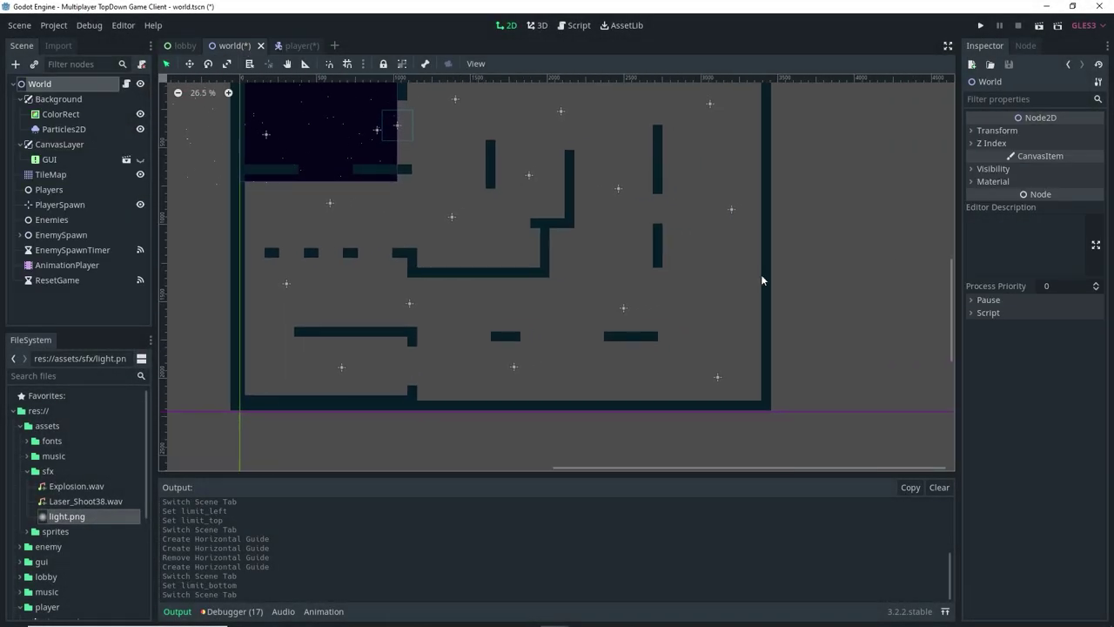
pyautogui.moveTo(168, 228); pyautogui.dragTo(775, 299)
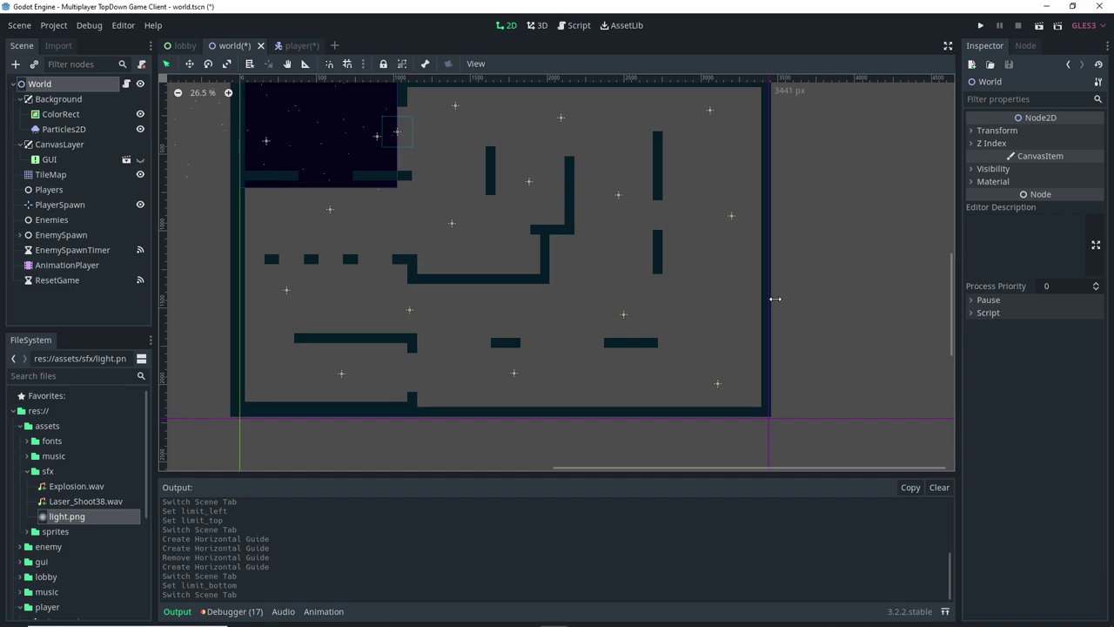
# Set the Camera2D's Limit Right to 3440, then save and launch the game with F5
pyautogui.click(294, 45)
pyautogui.click(1065, 351)
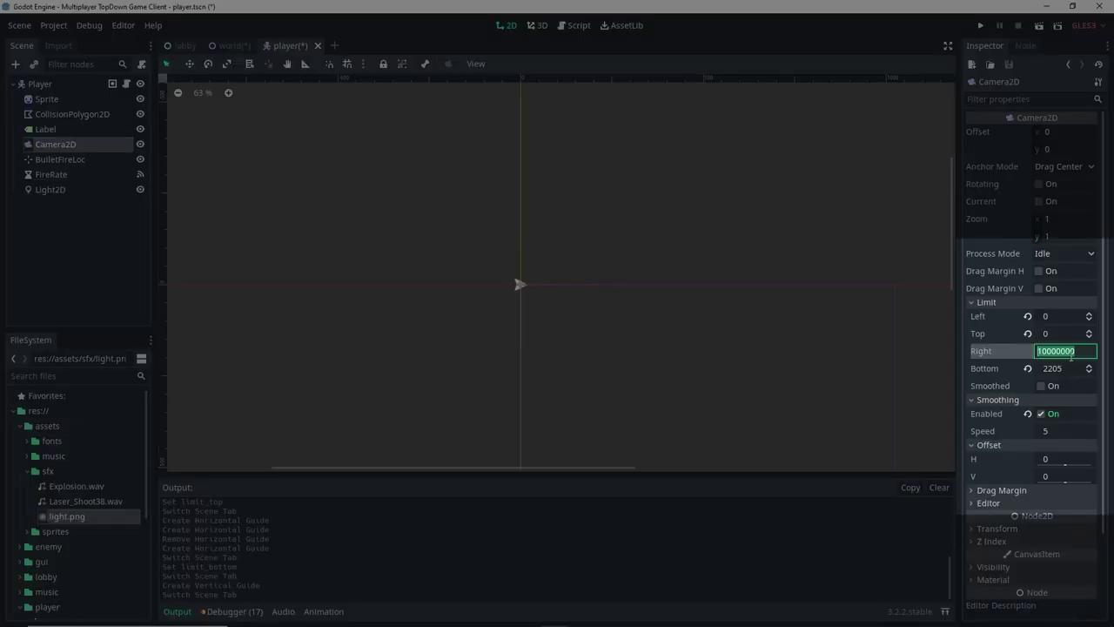
pyautogui.write('30')
pyautogui.press('Return')
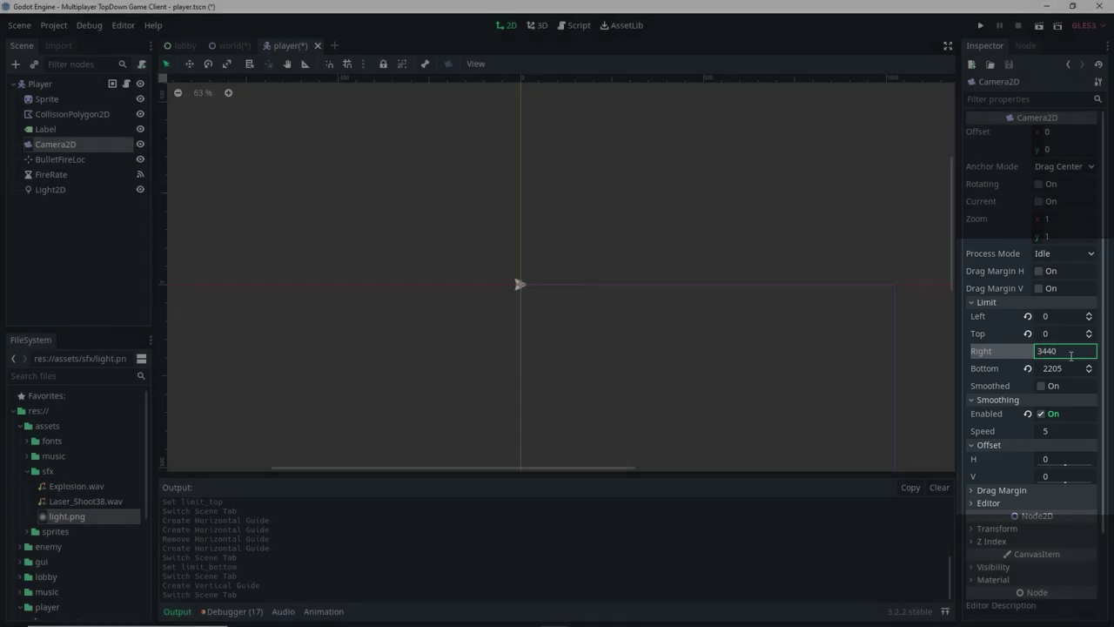
pyautogui.press('F5')
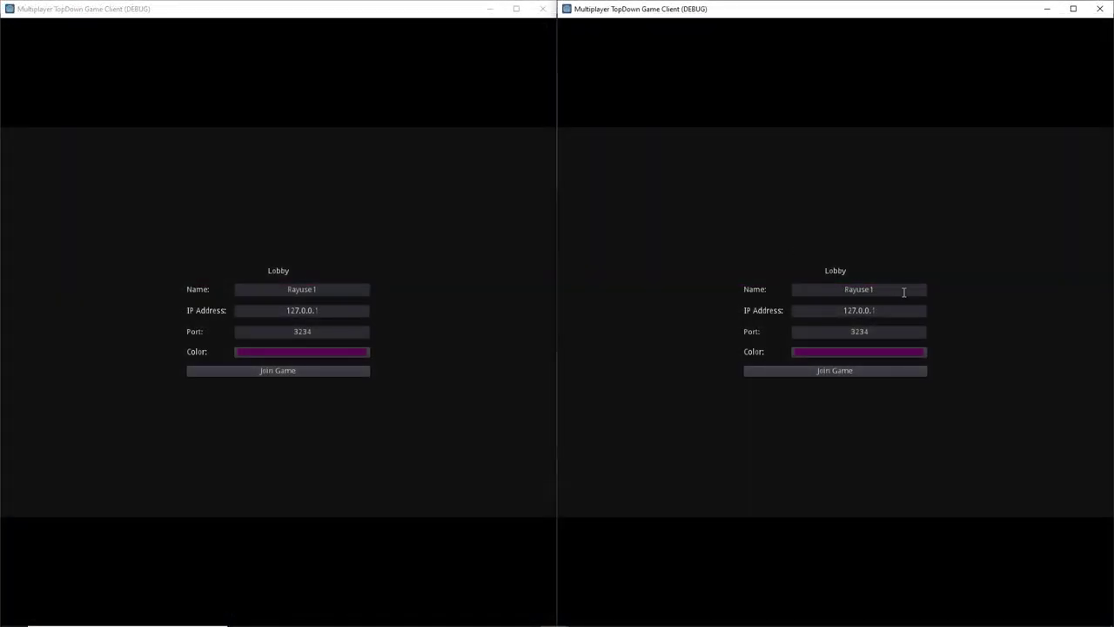
# Change the second window's player name so it ends in 2
pyautogui.click(904, 291)
pyautogui.press('BackSpace')
pyautogui.write('2')
# Set the first player's colour to green
pyautogui.click(315, 354)
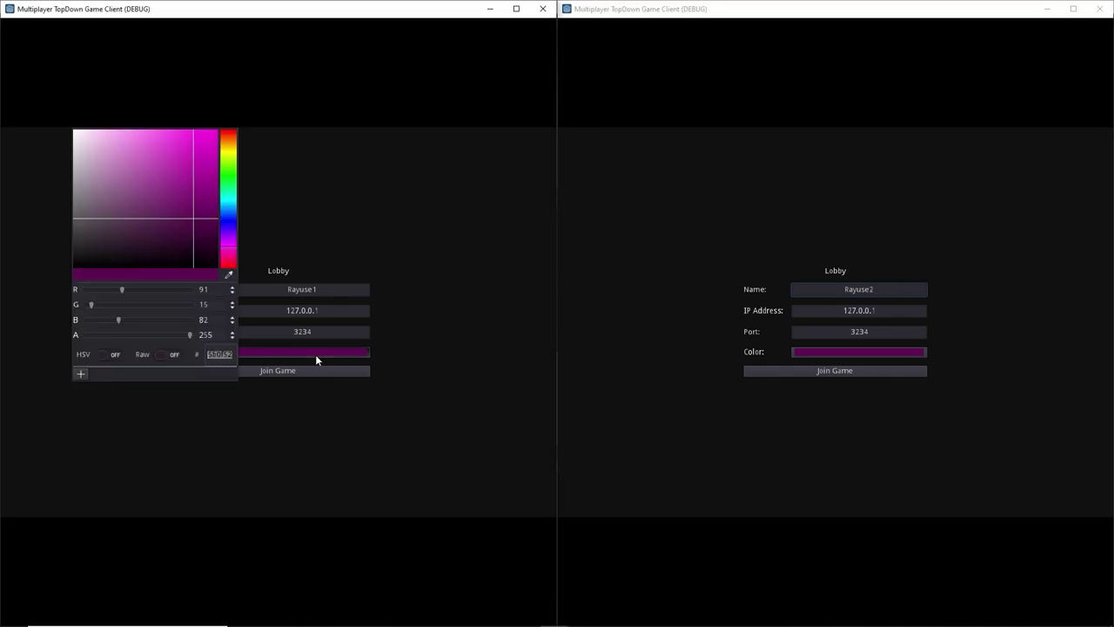
pyautogui.click(232, 184)
pyautogui.click(351, 348)
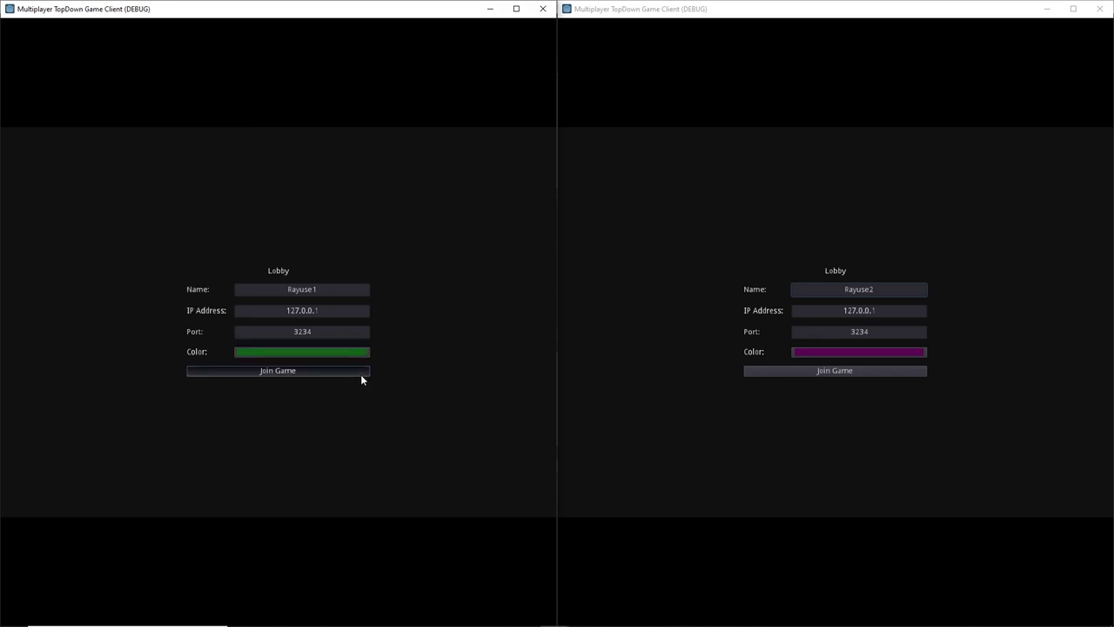
# Join the game and mark ready in both client windows
pyautogui.click(360, 371)
pyautogui.click(808, 370)
pyautogui.click(316, 358)
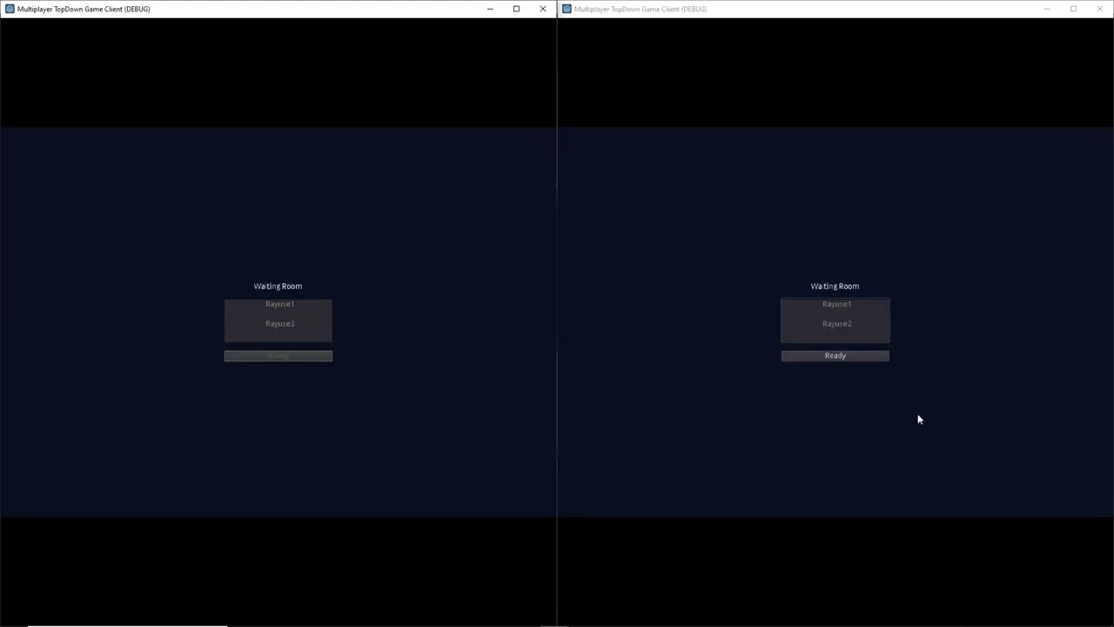
pyautogui.click(876, 359)
# Fly the pink ship down through the level and shoot the red enemy squares until it wins
pyautogui.press('d')
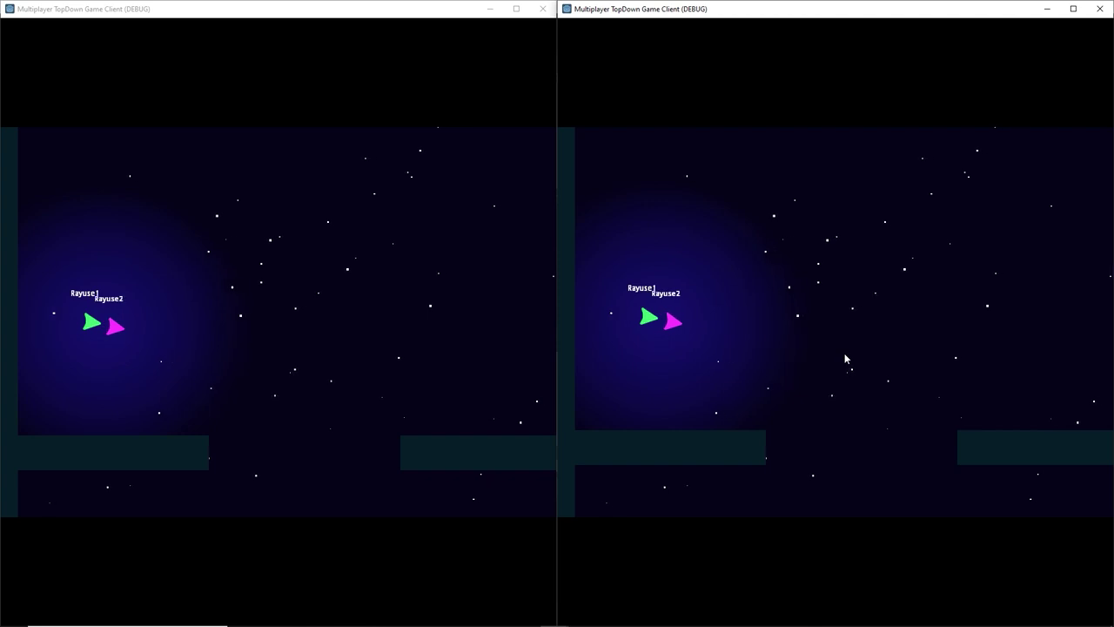
pyautogui.press('w')
pyautogui.press('a')
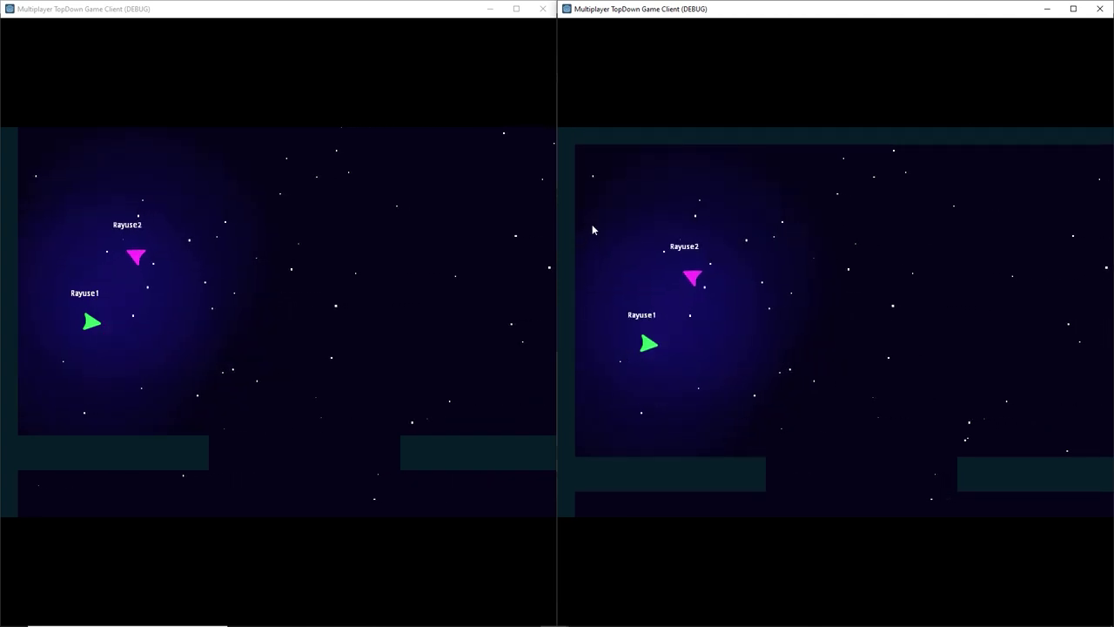
pyautogui.press('d')
pyautogui.press('s')
pyautogui.press('d')
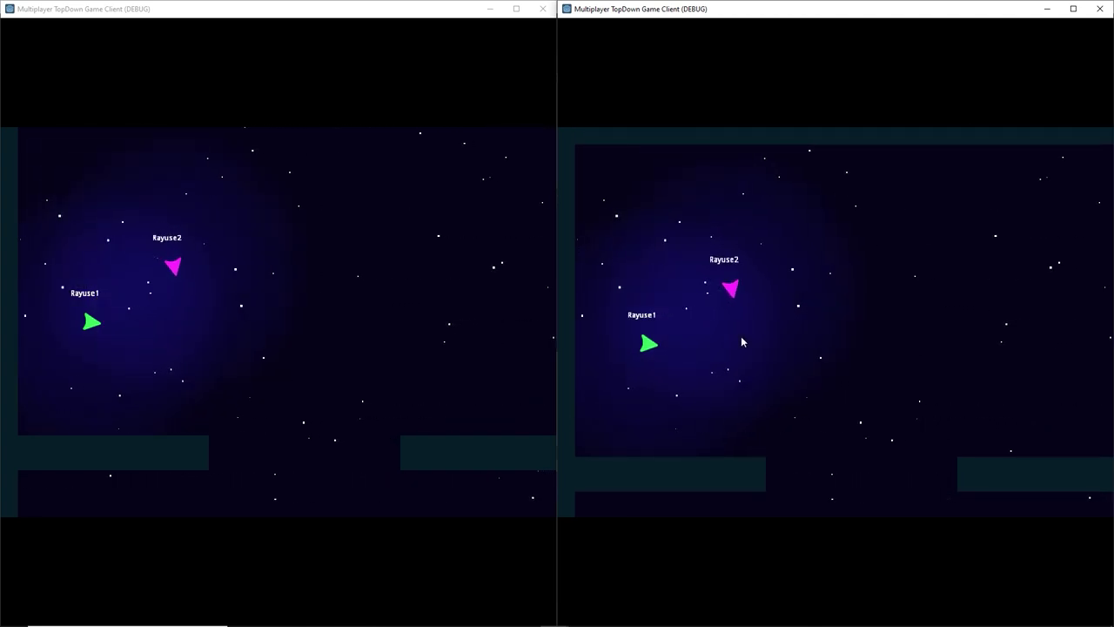
pyautogui.press('s')
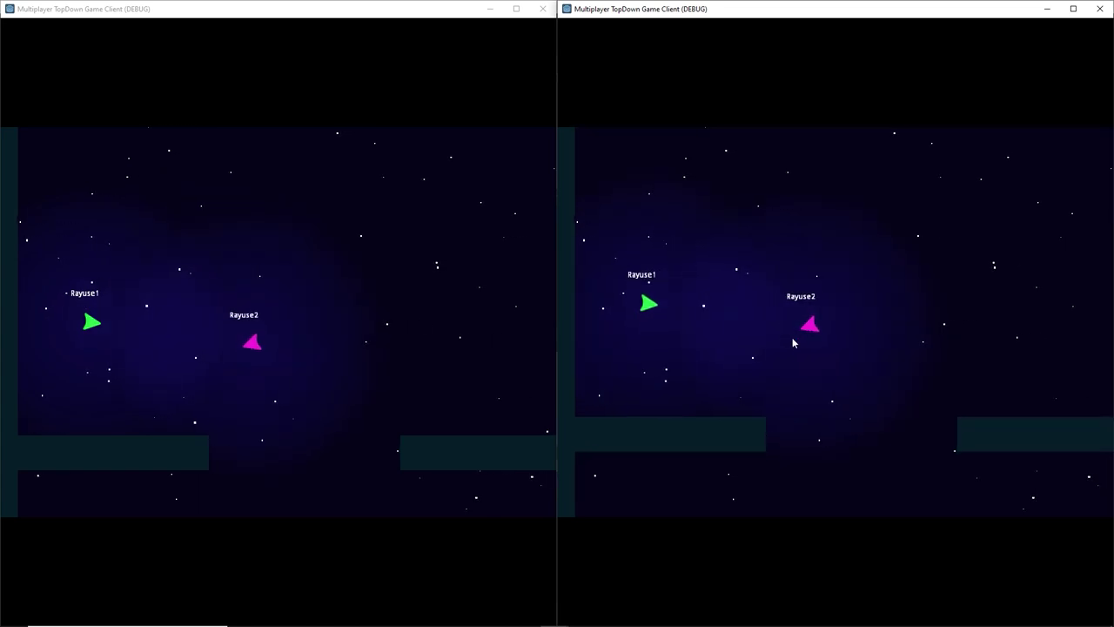
pyautogui.press('a')
pyautogui.press('s')
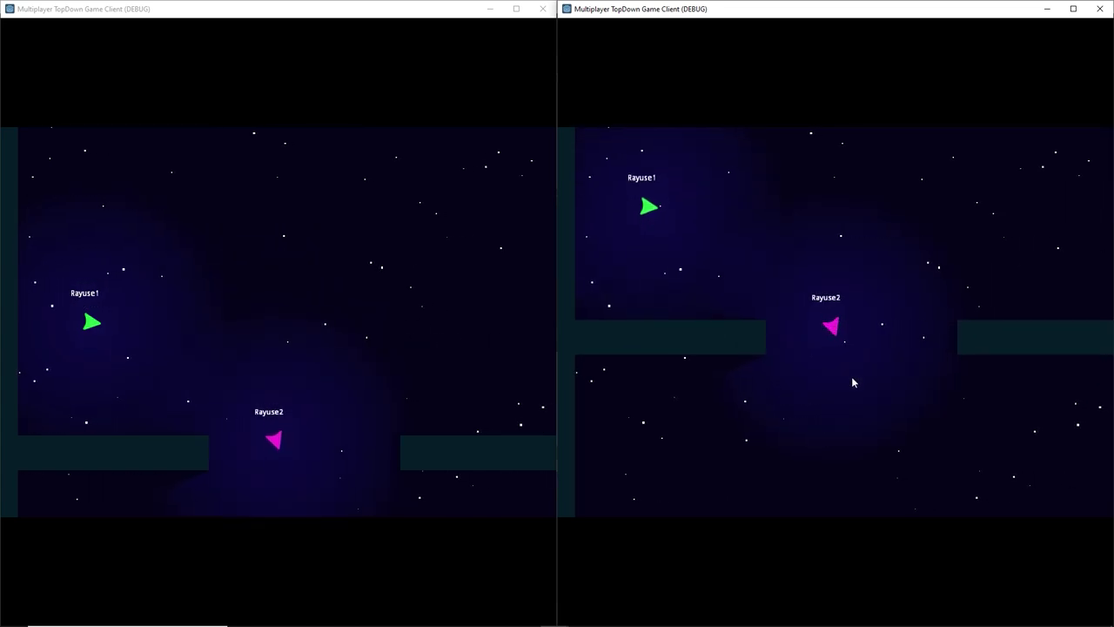
pyautogui.press('s')
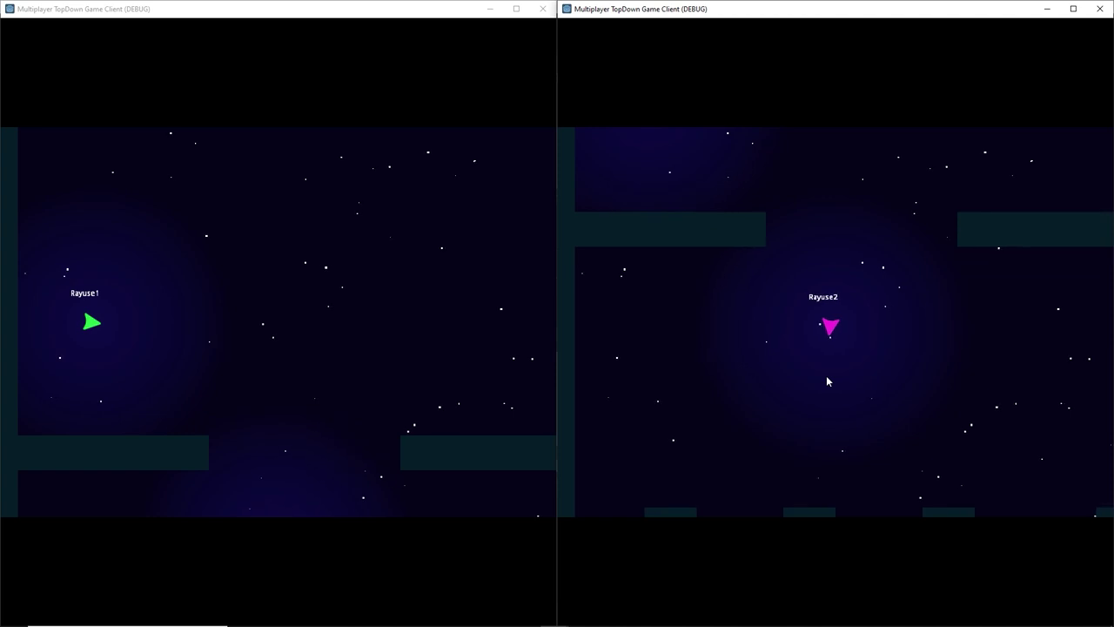
pyautogui.press('s')
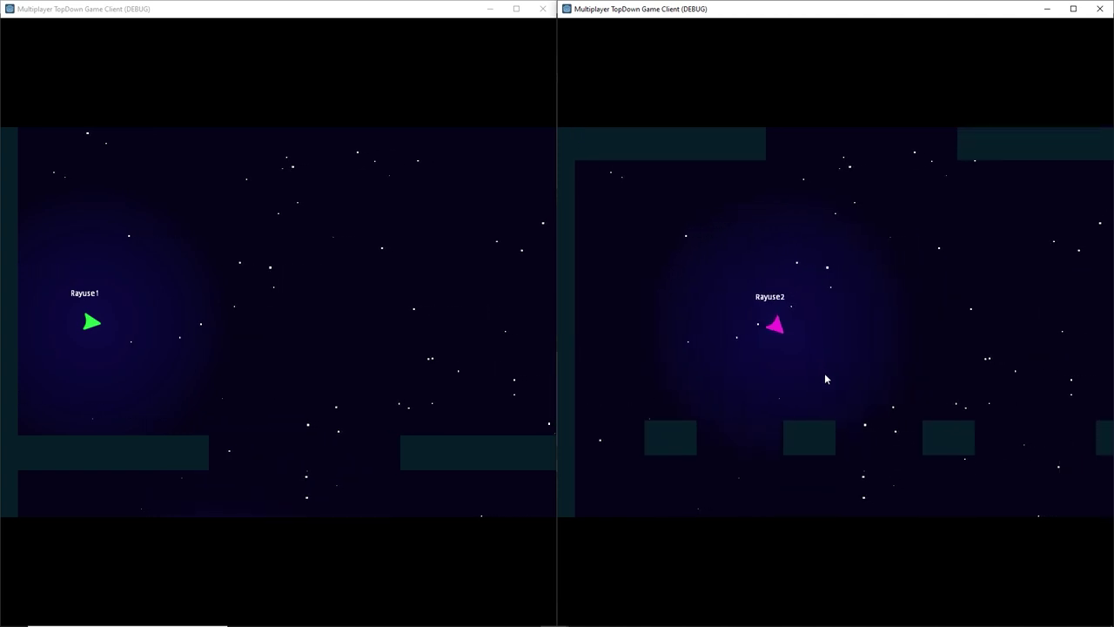
pyautogui.press('s')
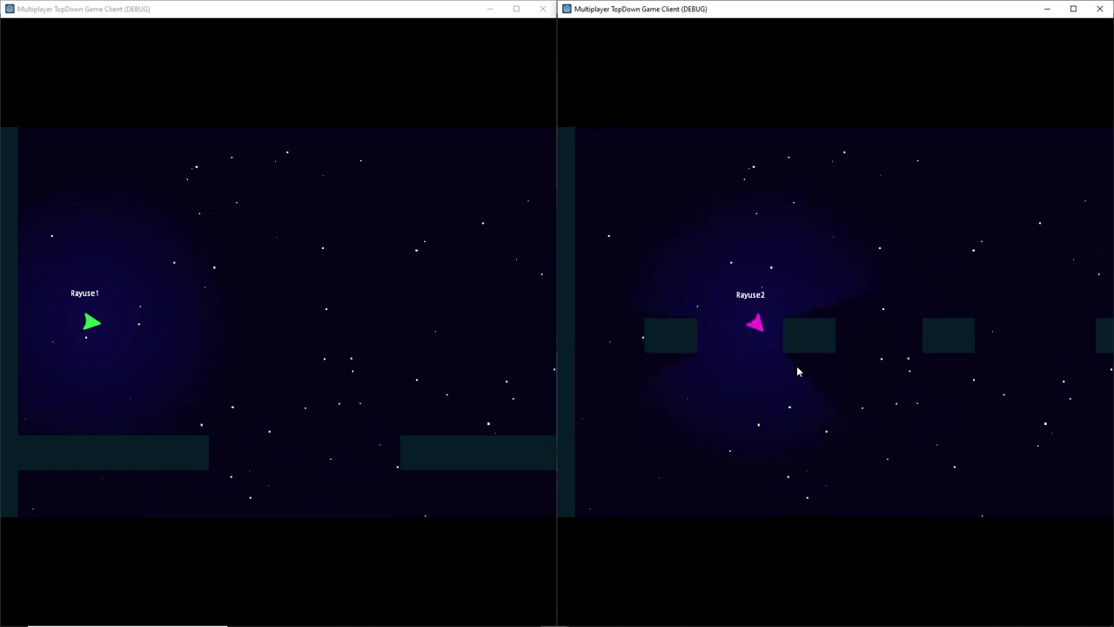
pyautogui.press('s')
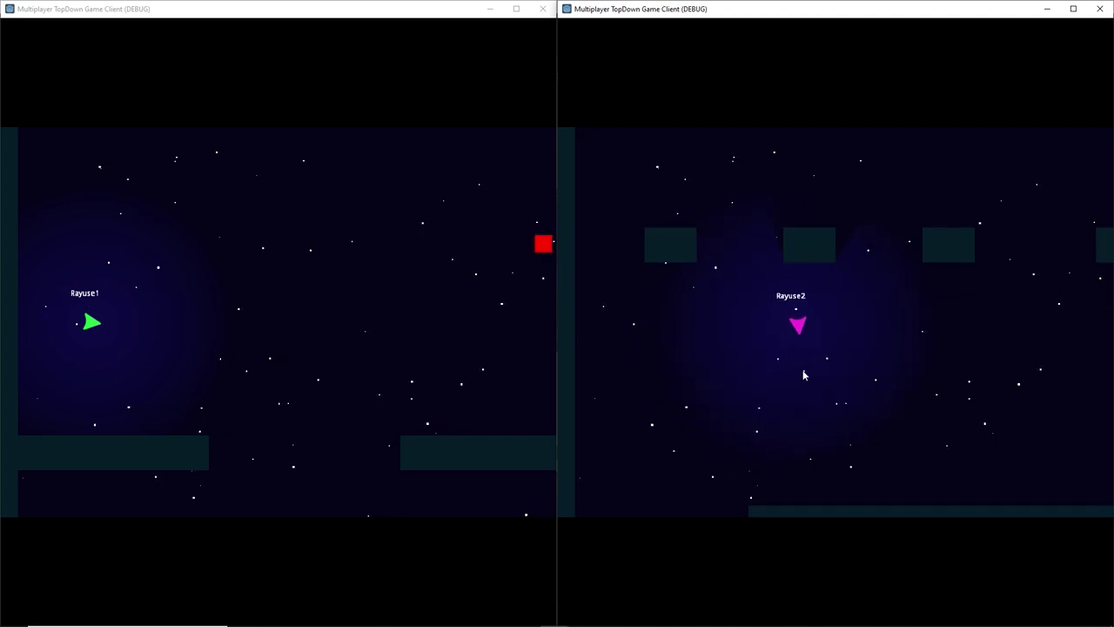
pyautogui.press('a')
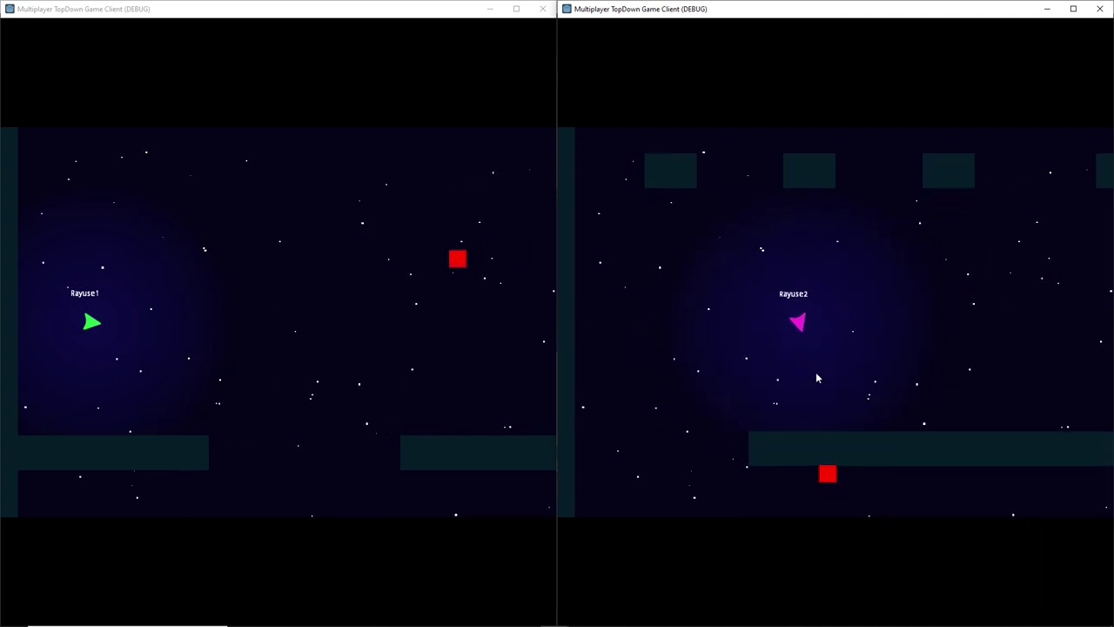
pyautogui.press('s')
pyautogui.press('a')
pyautogui.press('s')
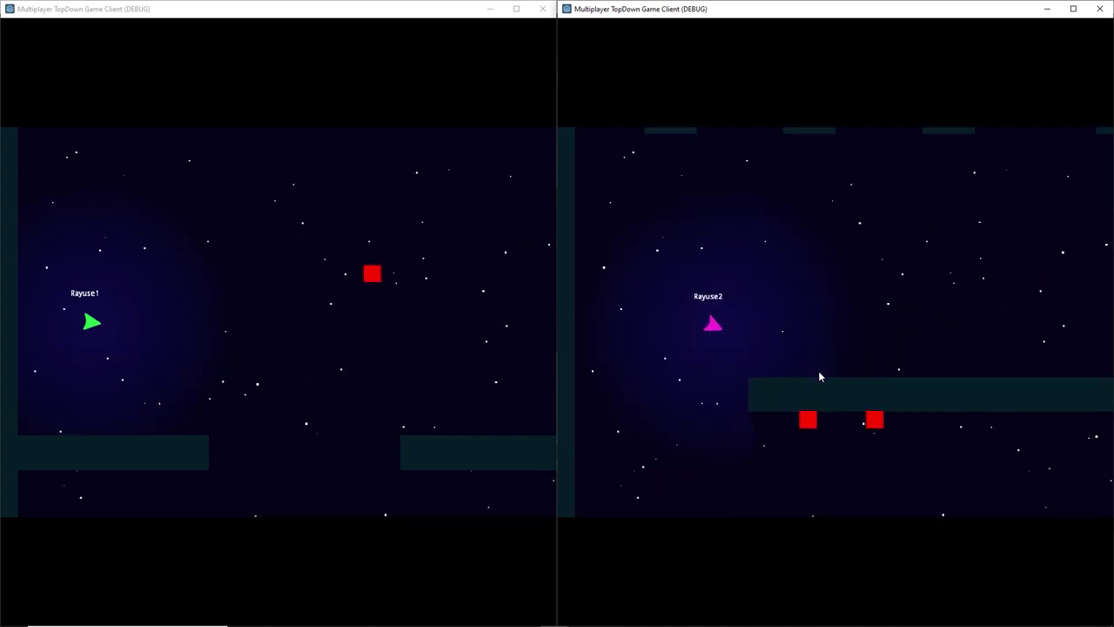
pyautogui.press('s')
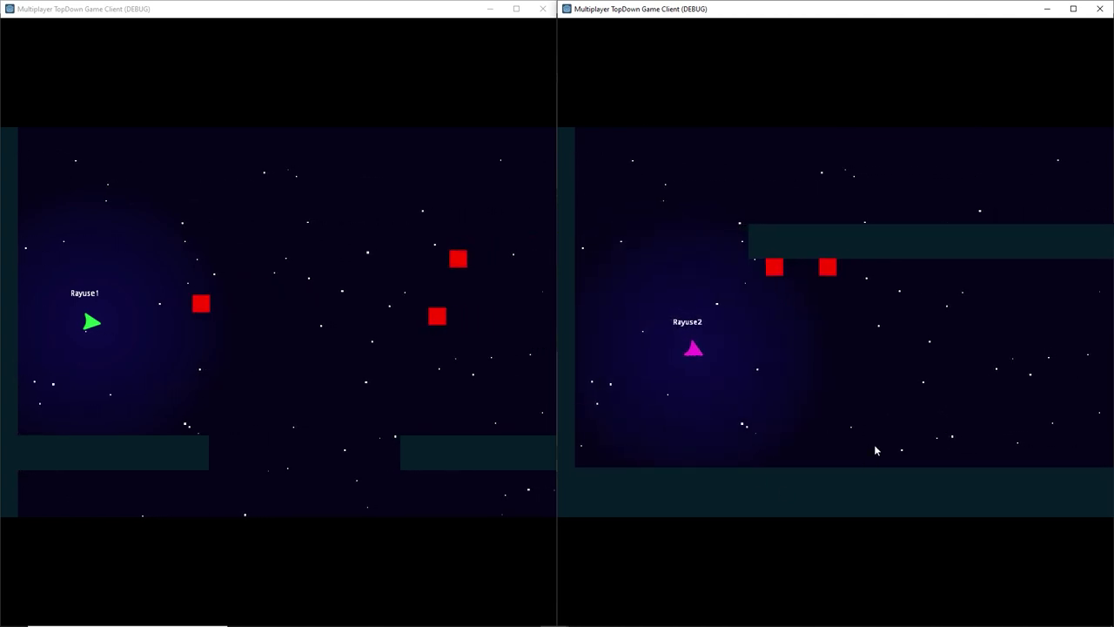
pyautogui.click(795, 268)
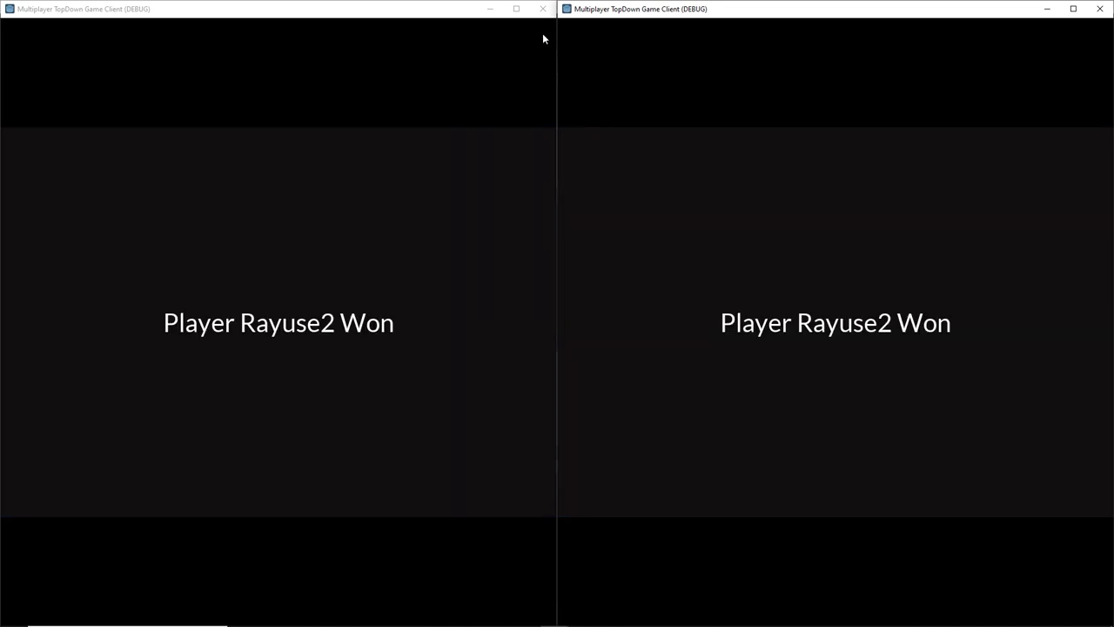
# Close the game and set the project's Display > Window width to 1280 in Project Settings
pyautogui.click(543, 13)
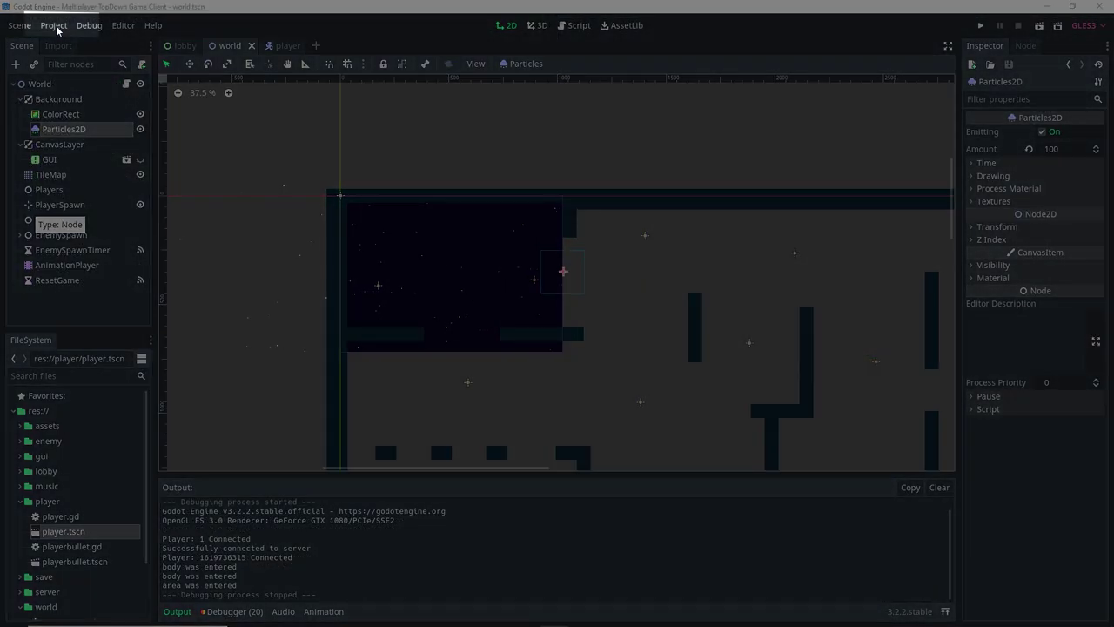
pyautogui.click(55, 26)
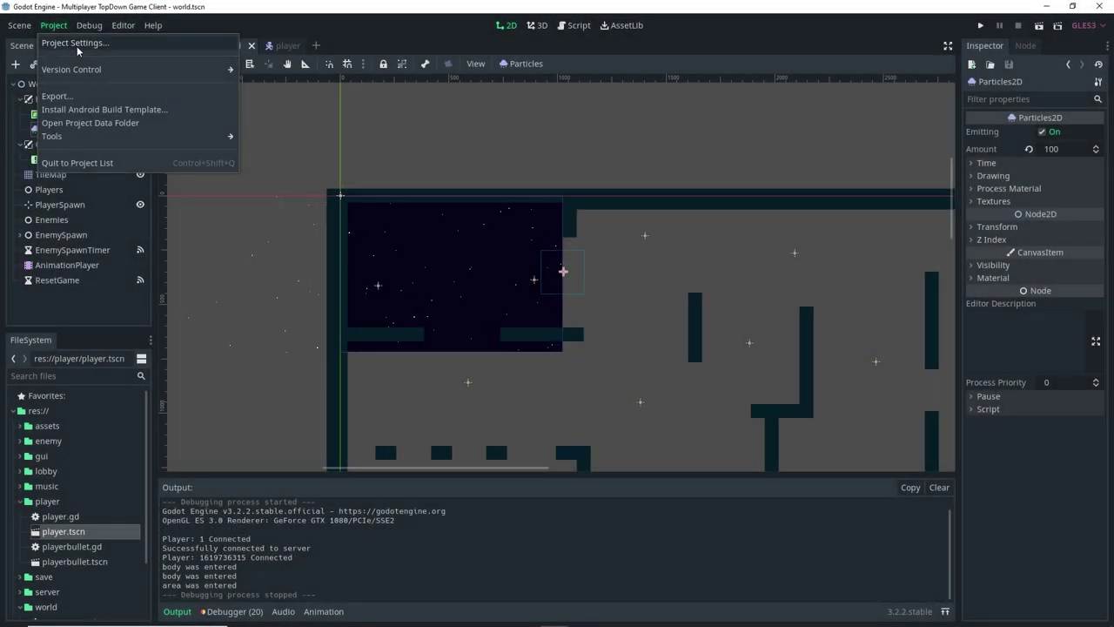
pyautogui.click(77, 44)
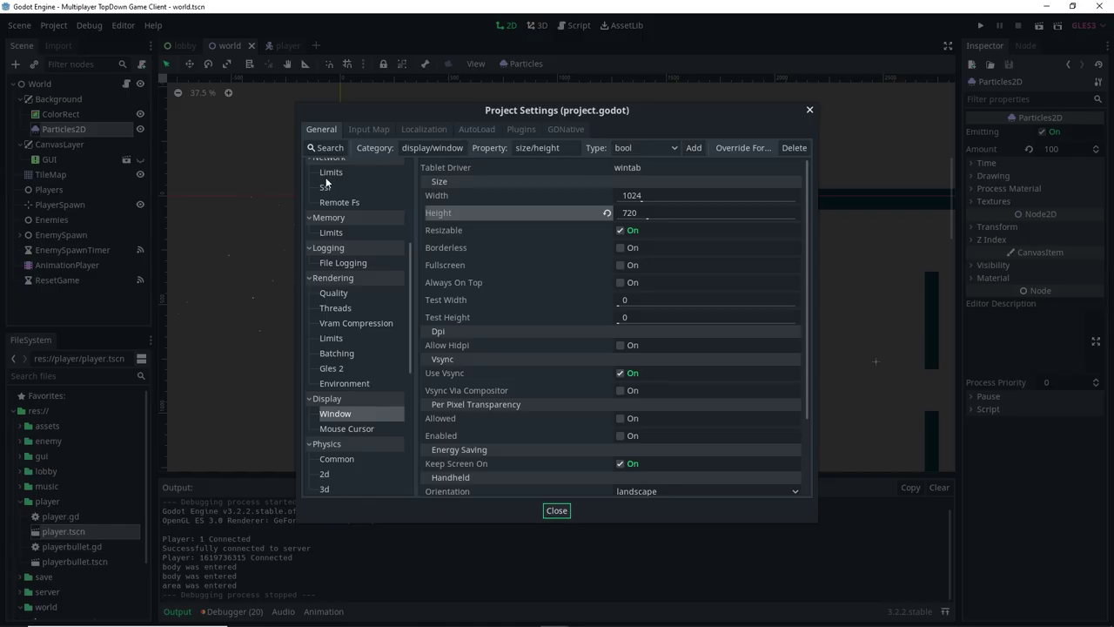
pyautogui.click(347, 293)
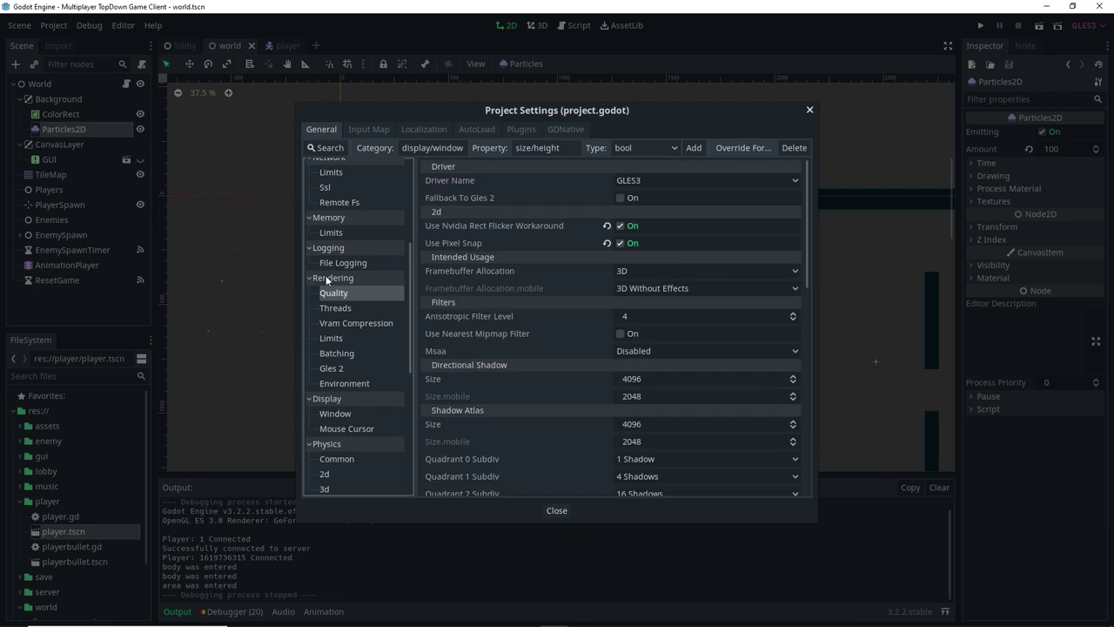
pyautogui.scroll(-5, 529, 296)
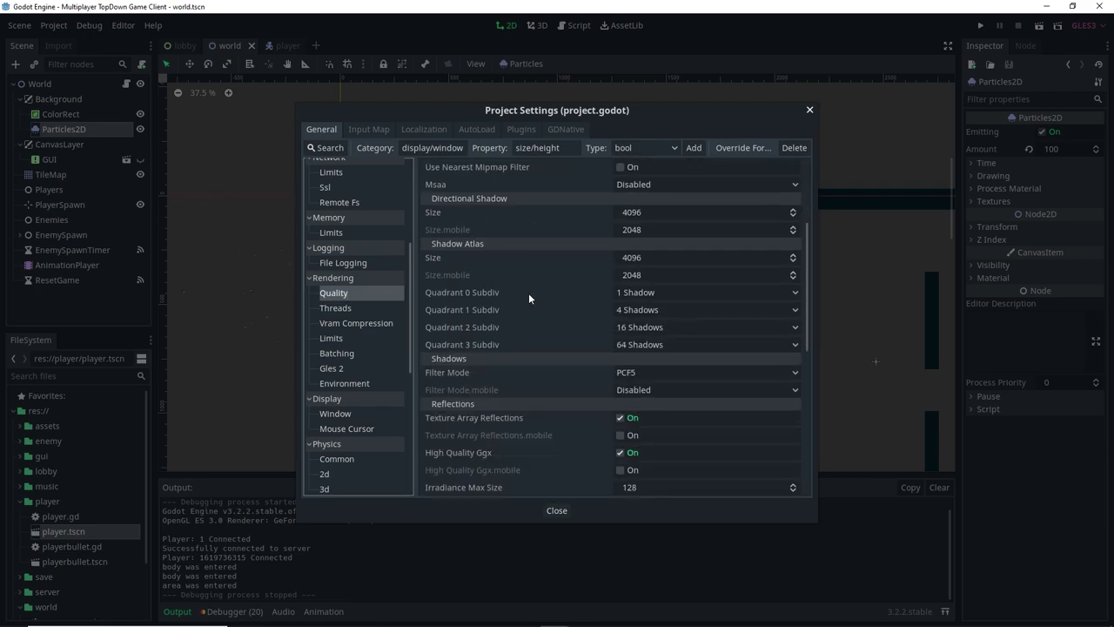
pyautogui.scroll(5, 528, 297)
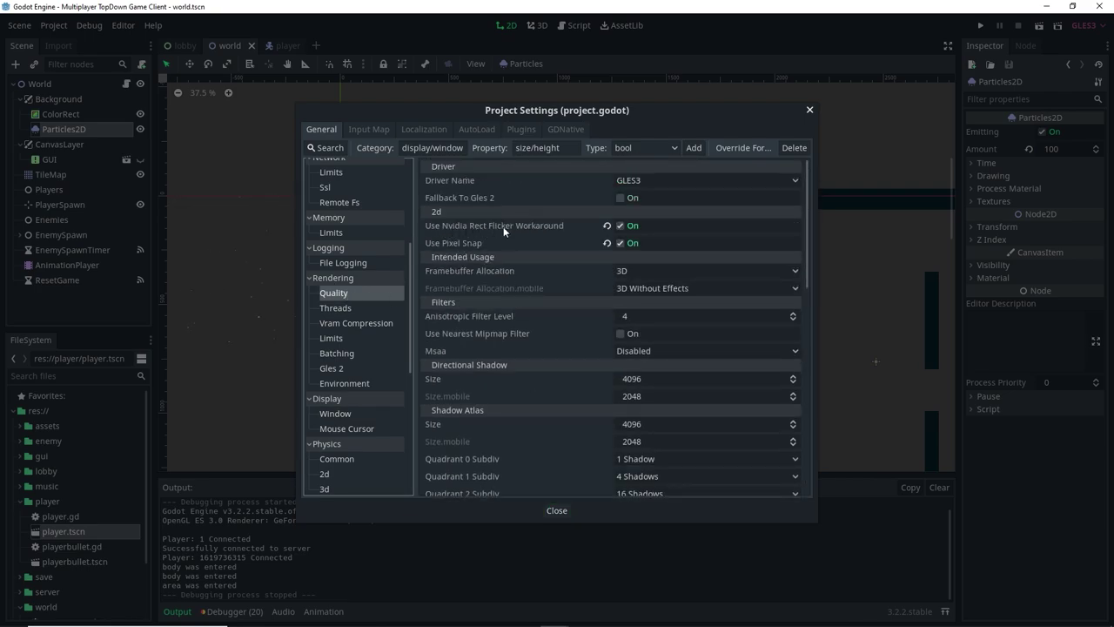
pyautogui.moveTo(564, 226)
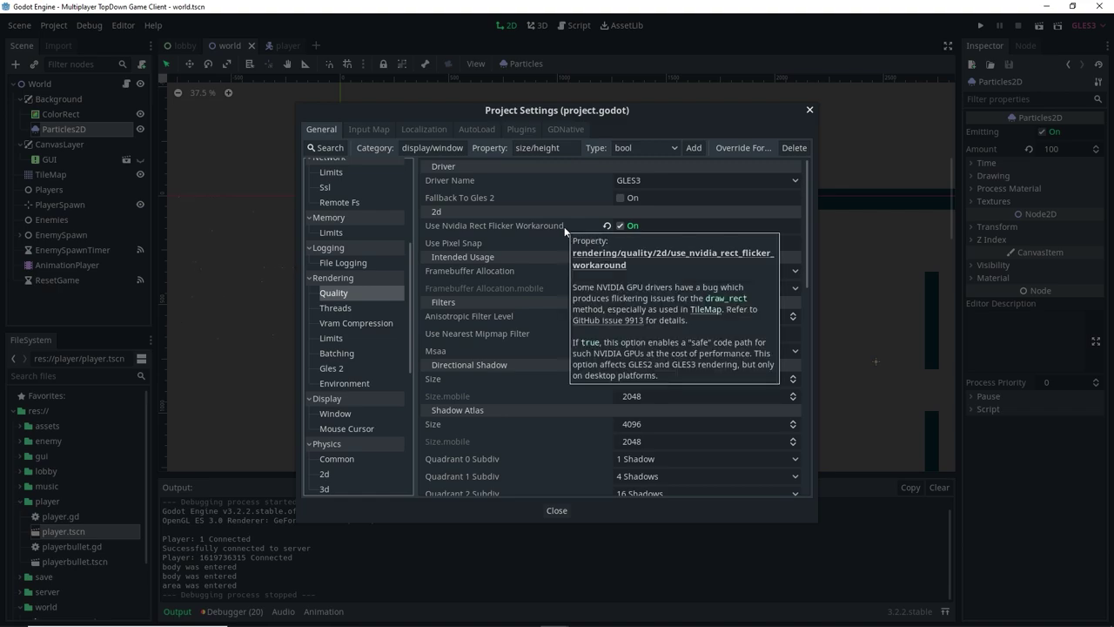
pyautogui.moveTo(447, 243)
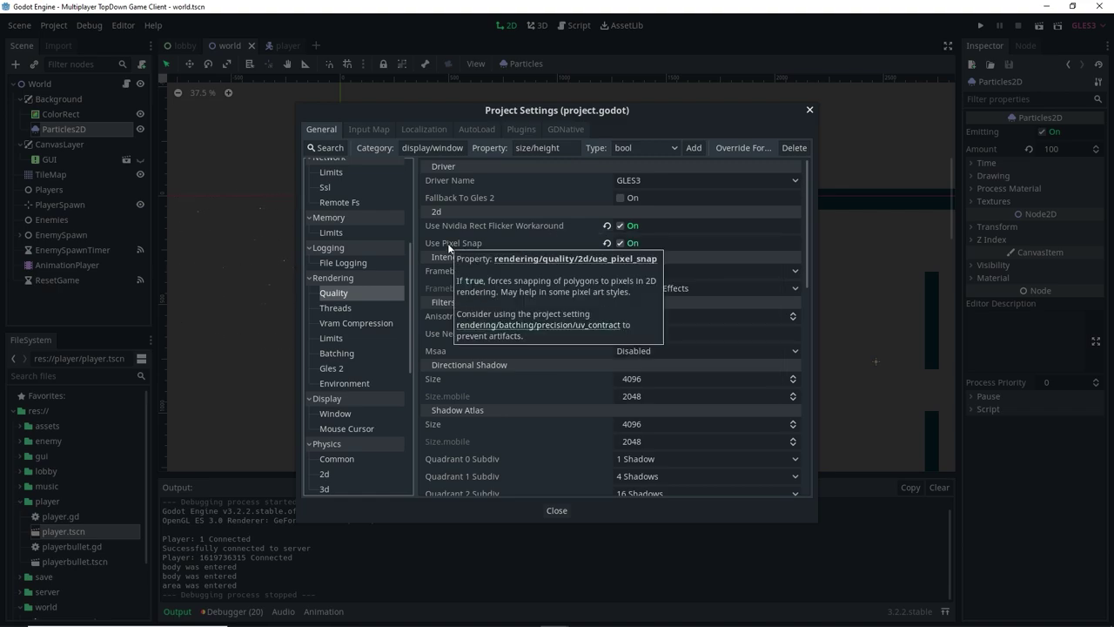
pyautogui.scroll(-3, 346, 283)
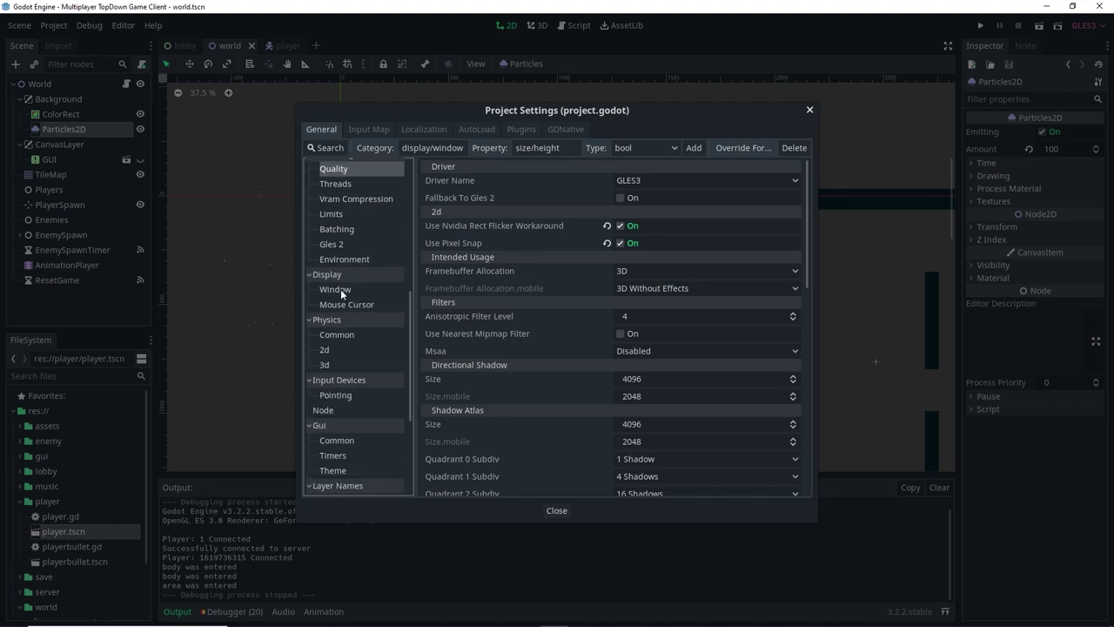
pyautogui.click(336, 290)
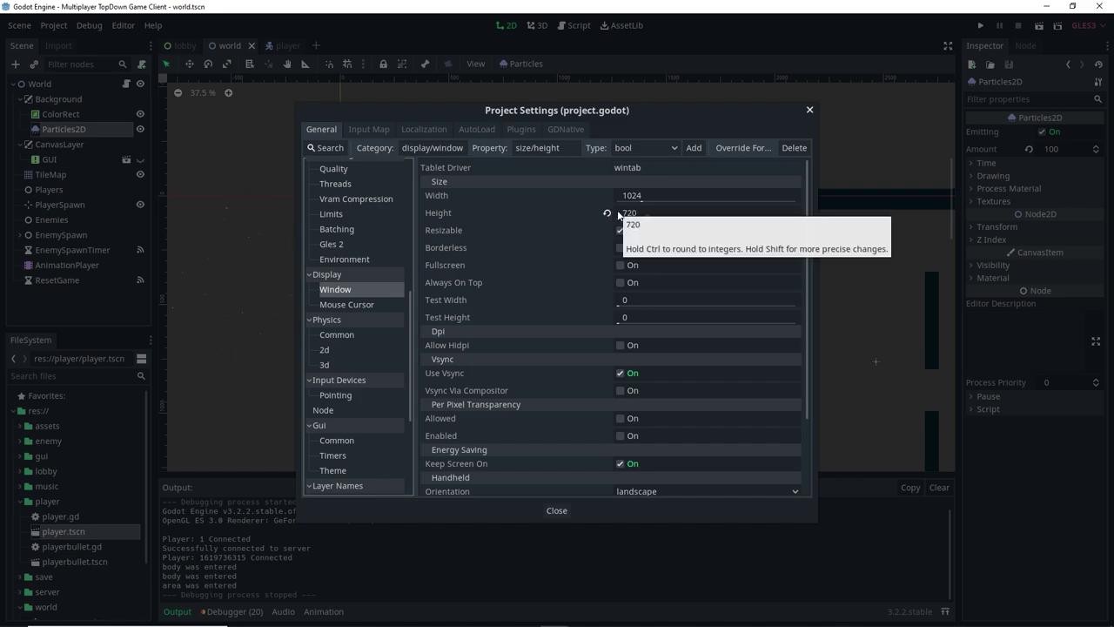
pyautogui.click(648, 195)
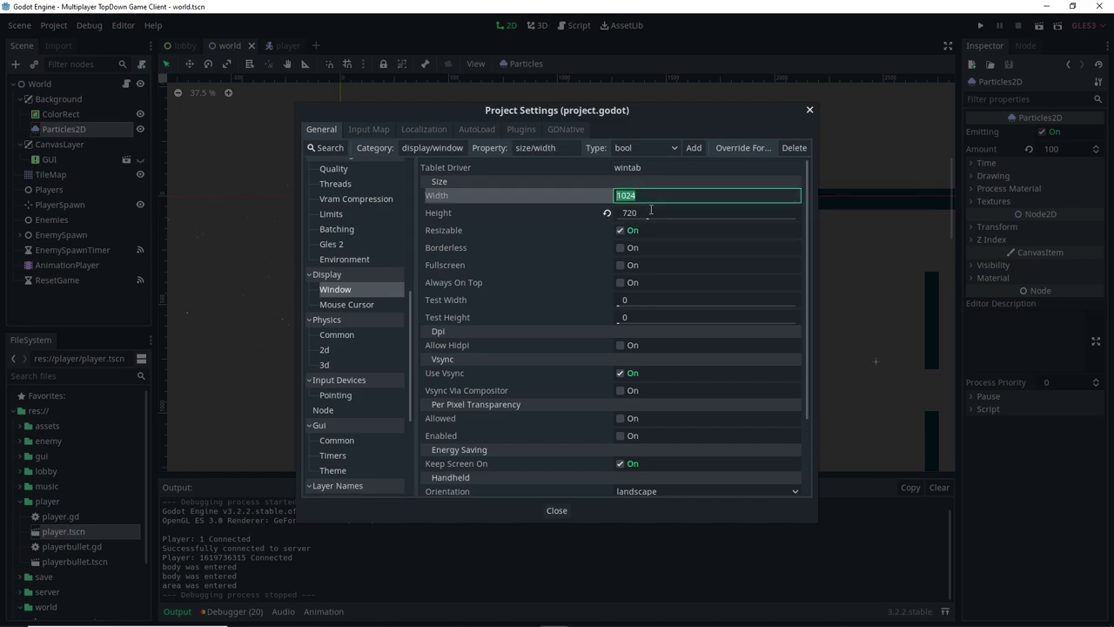
pyautogui.write('1280')
pyautogui.press('Return')
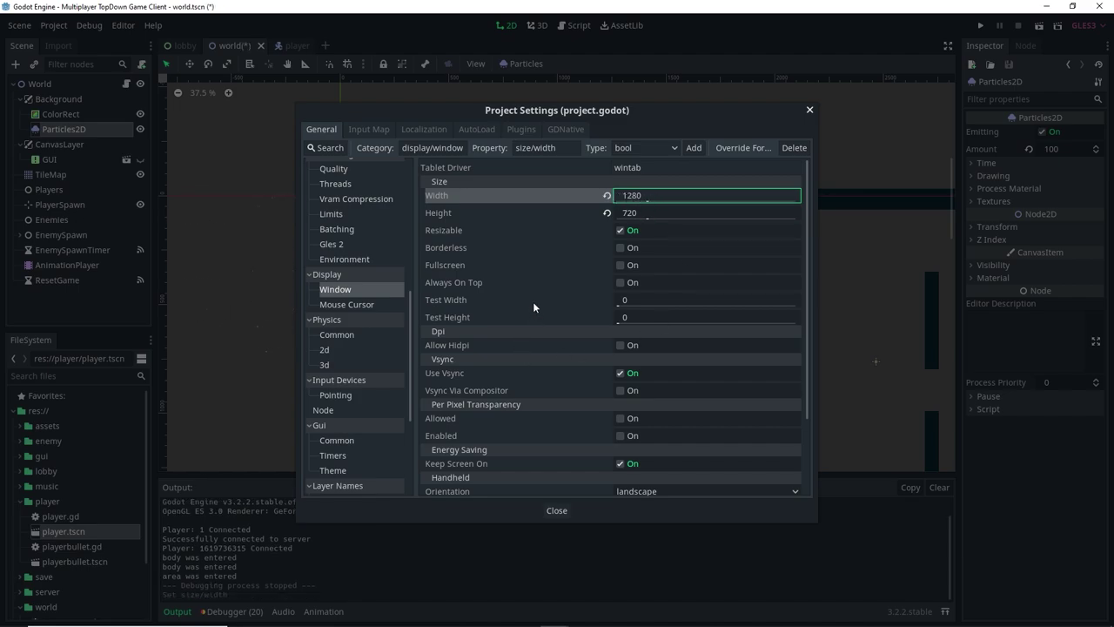
# Set Stretch Aspect to expand and close Project Settings
pyautogui.scroll(-3, 519, 342)
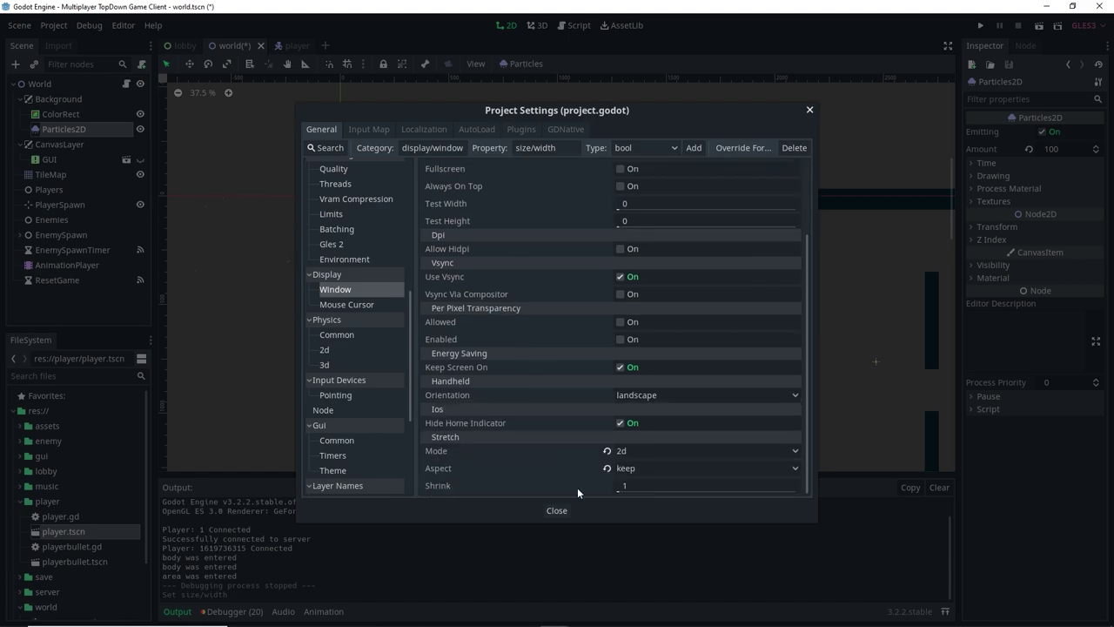
pyautogui.click(647, 470)
pyautogui.click(650, 539)
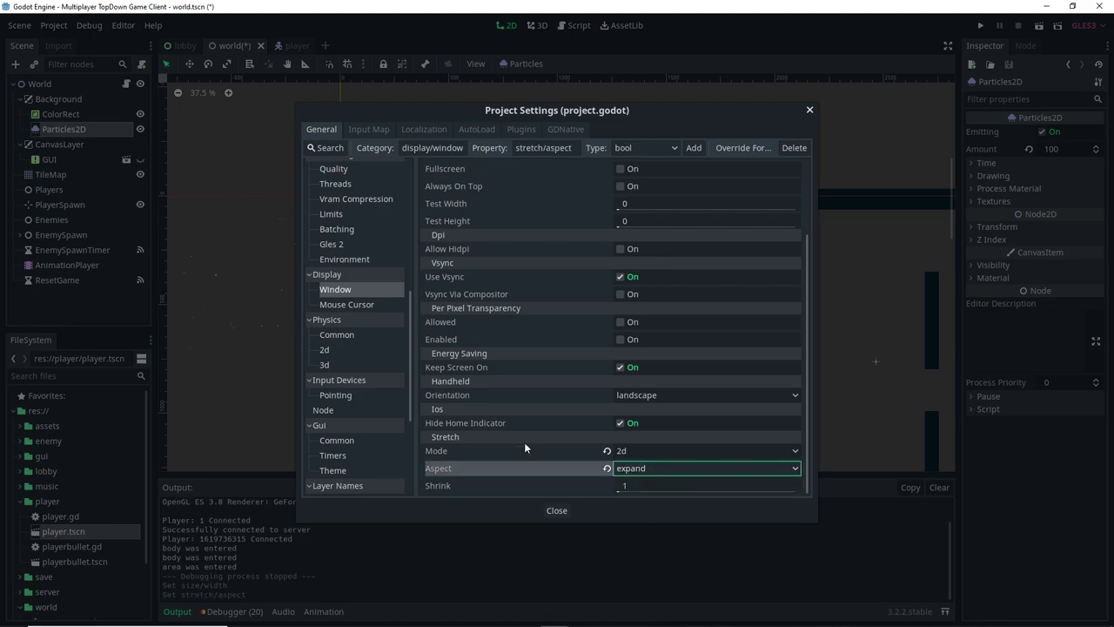
pyautogui.click(557, 511)
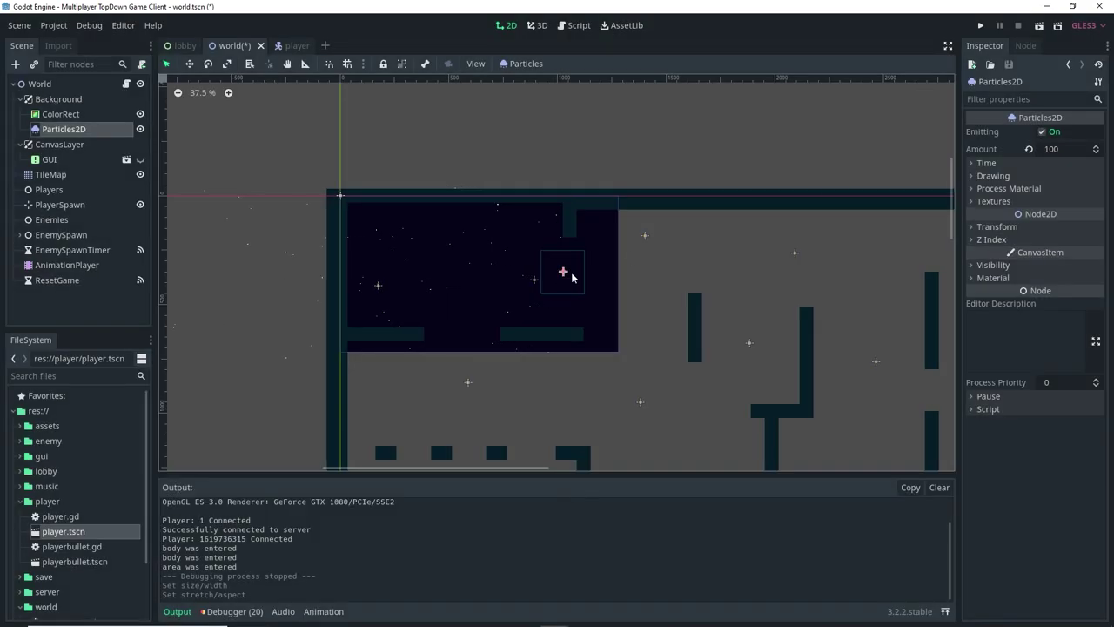
# Move the Particles2D emitter further right in world.tscn, then save and run the game
pyautogui.moveTo(563, 276); pyautogui.dragTo(625, 280)
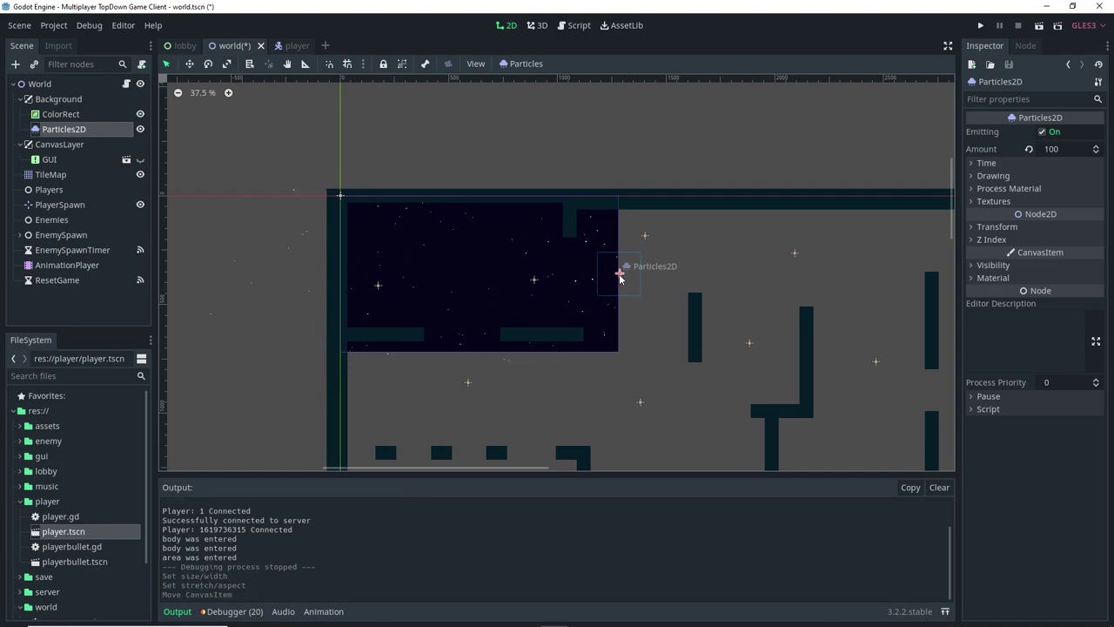
pyautogui.click(981, 26)
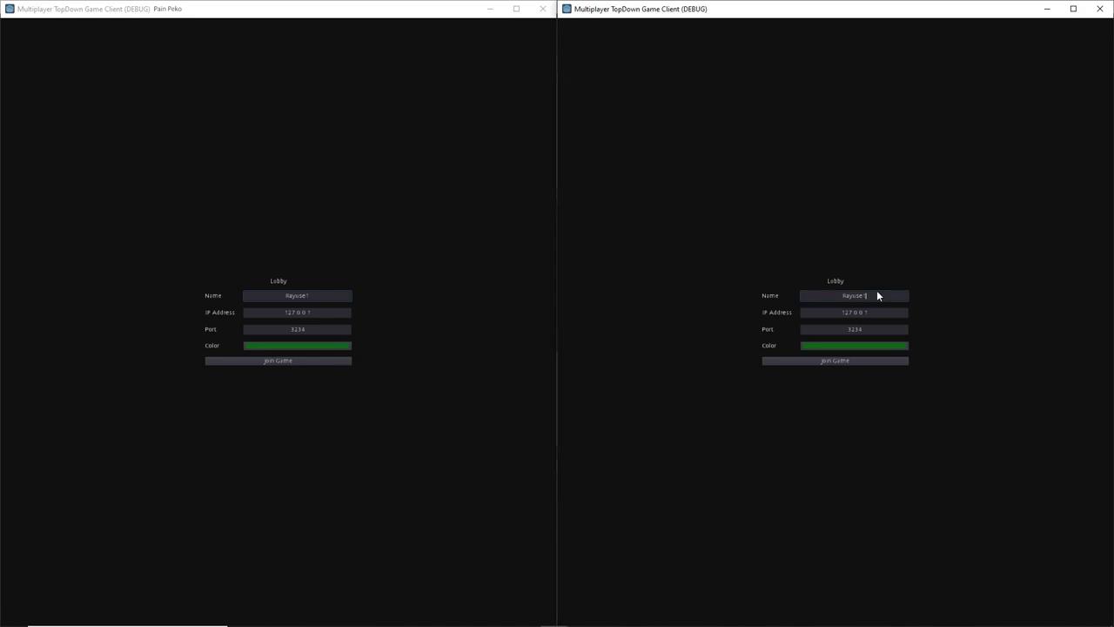
# Join both clients, recolour the second player cyan, and ready both players to start the match
pyautogui.click(296, 362)
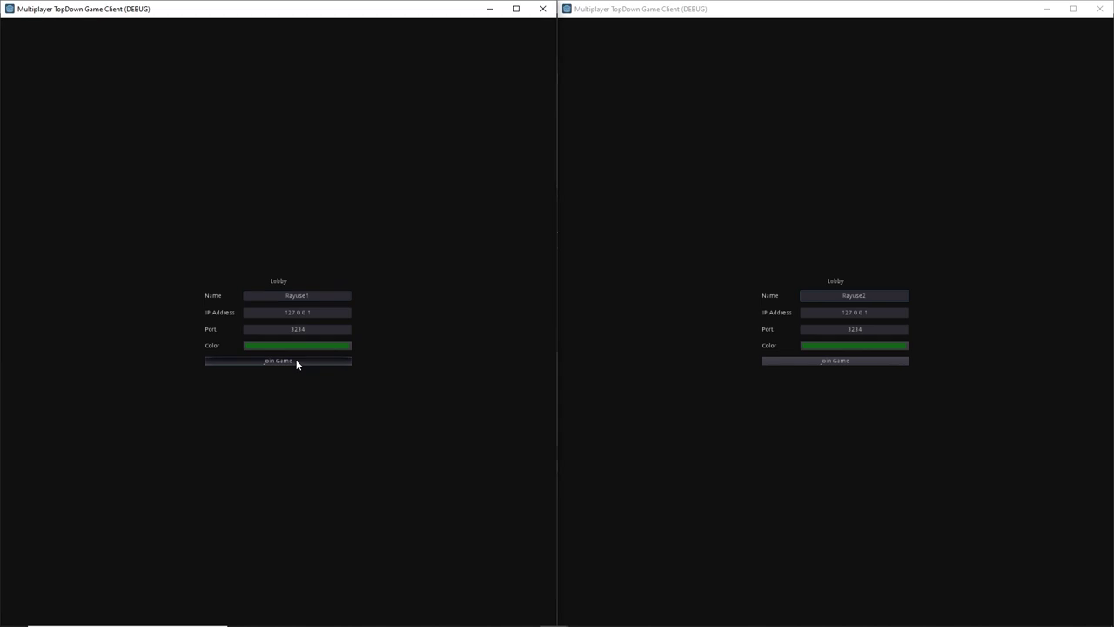
pyautogui.click(857, 345)
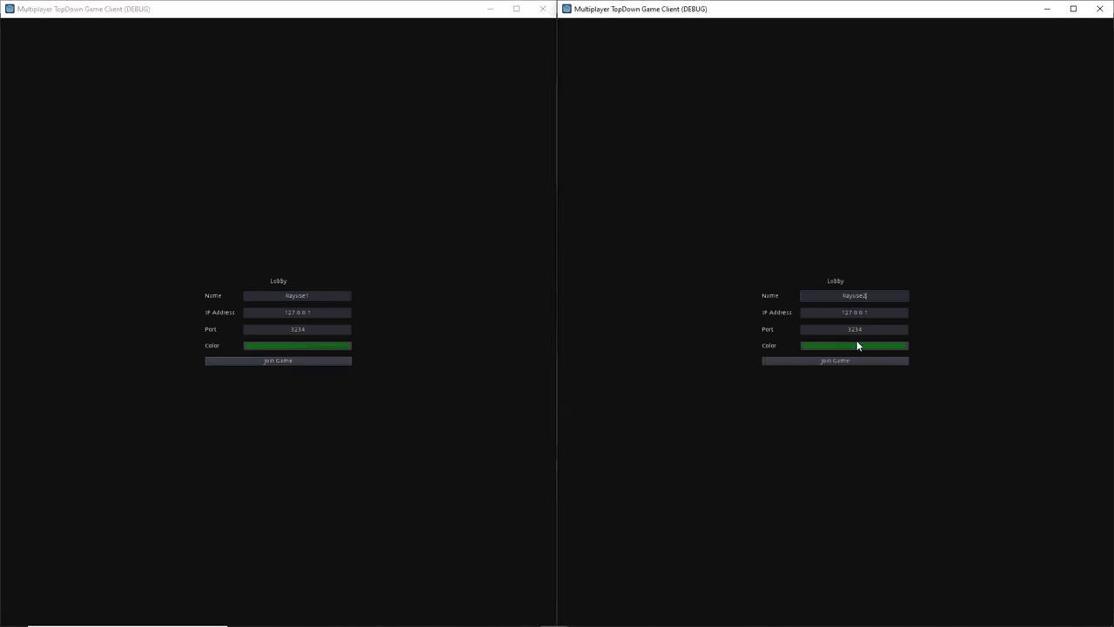
pyautogui.click(859, 346)
pyautogui.click(800, 201)
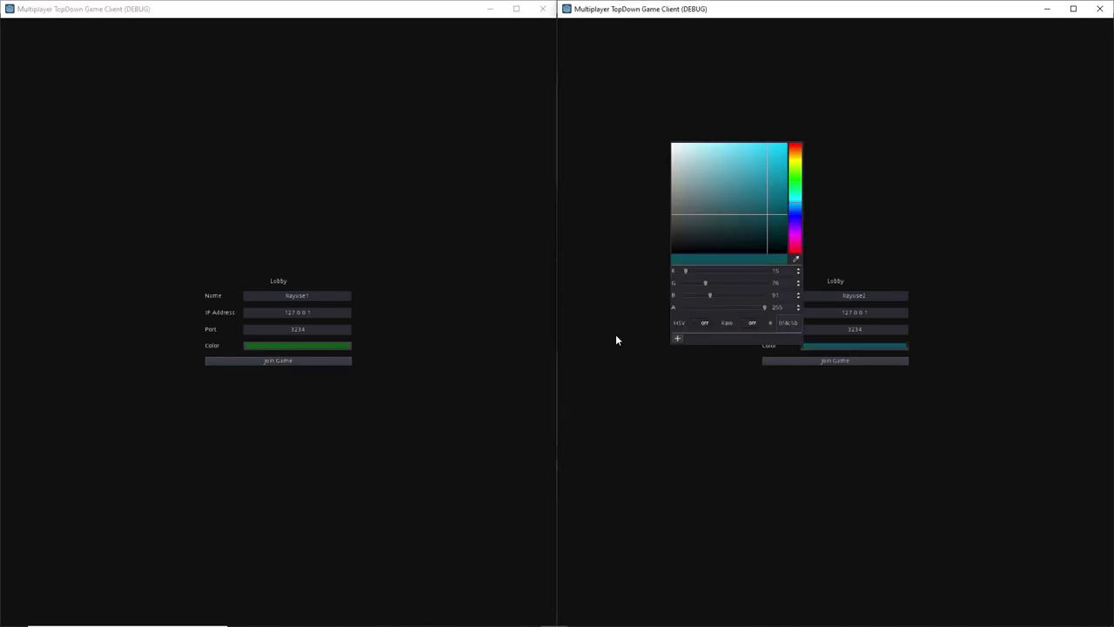
pyautogui.click(334, 364)
pyautogui.click(869, 361)
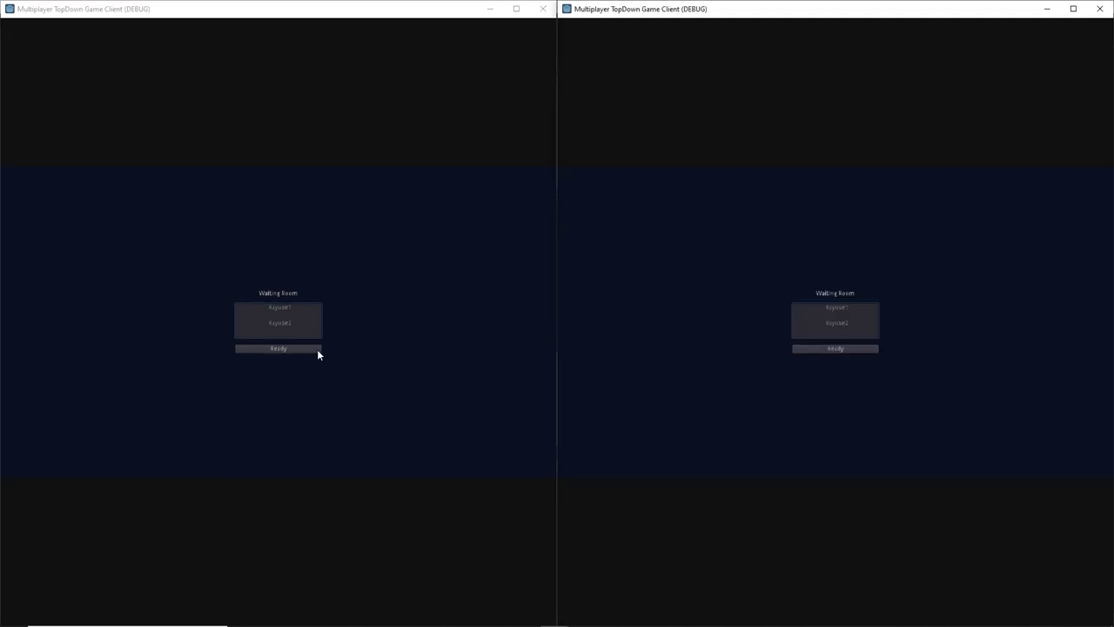
pyautogui.click(317, 349)
pyautogui.click(857, 349)
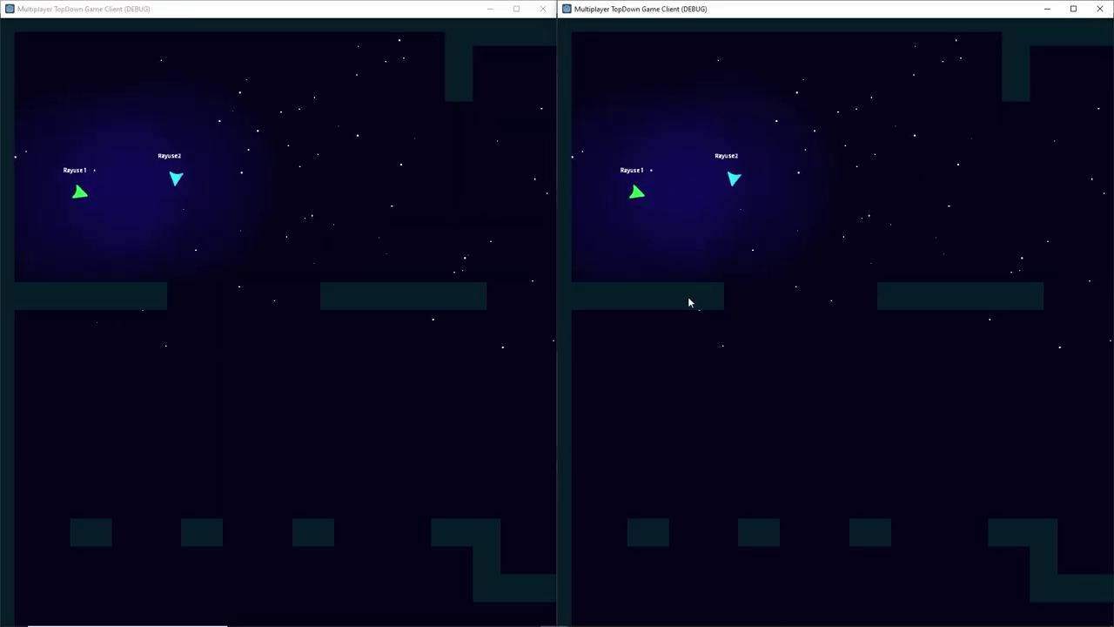
# Fly the cyan ship right past the walls, then drag the second client window out of its half-screen snap
pyautogui.press('s')
pyautogui.press('s')
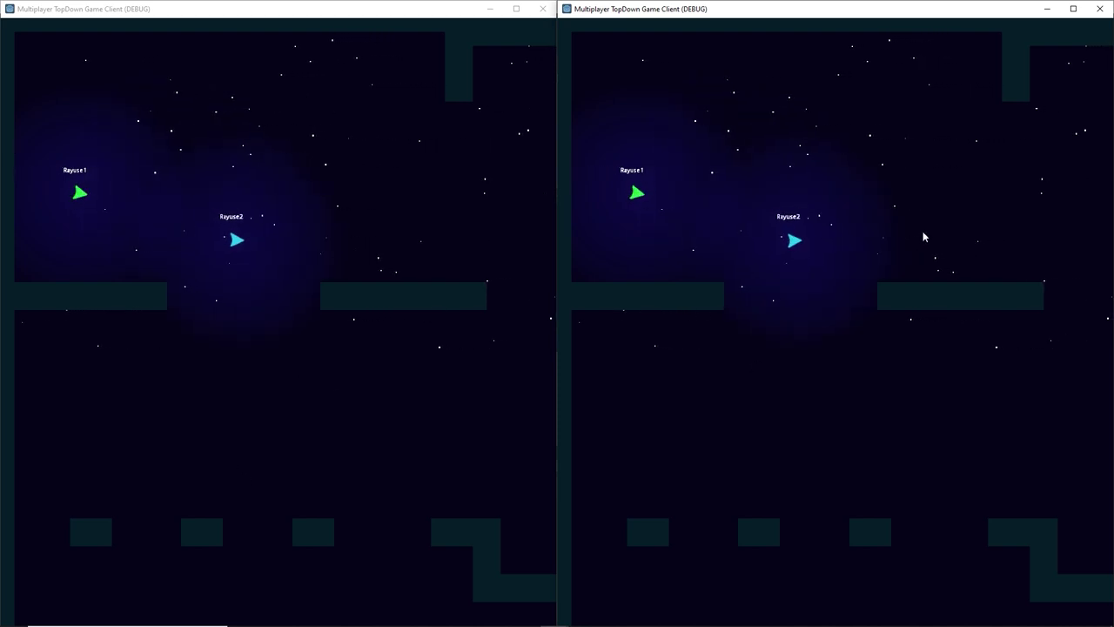
pyautogui.press('s')
pyautogui.press('d')
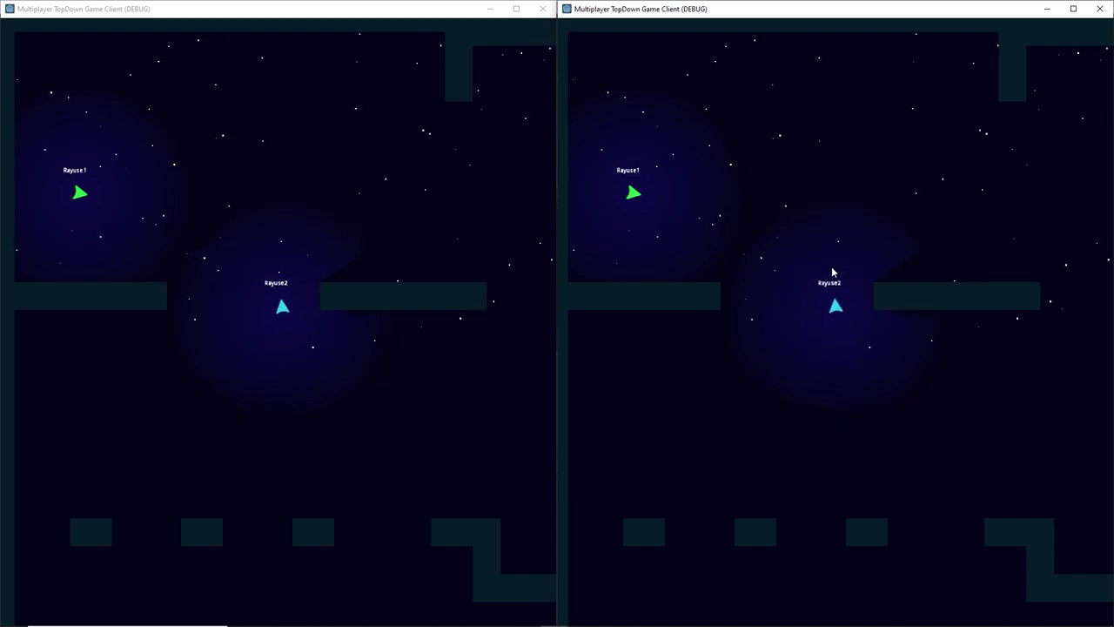
pyautogui.press('d')
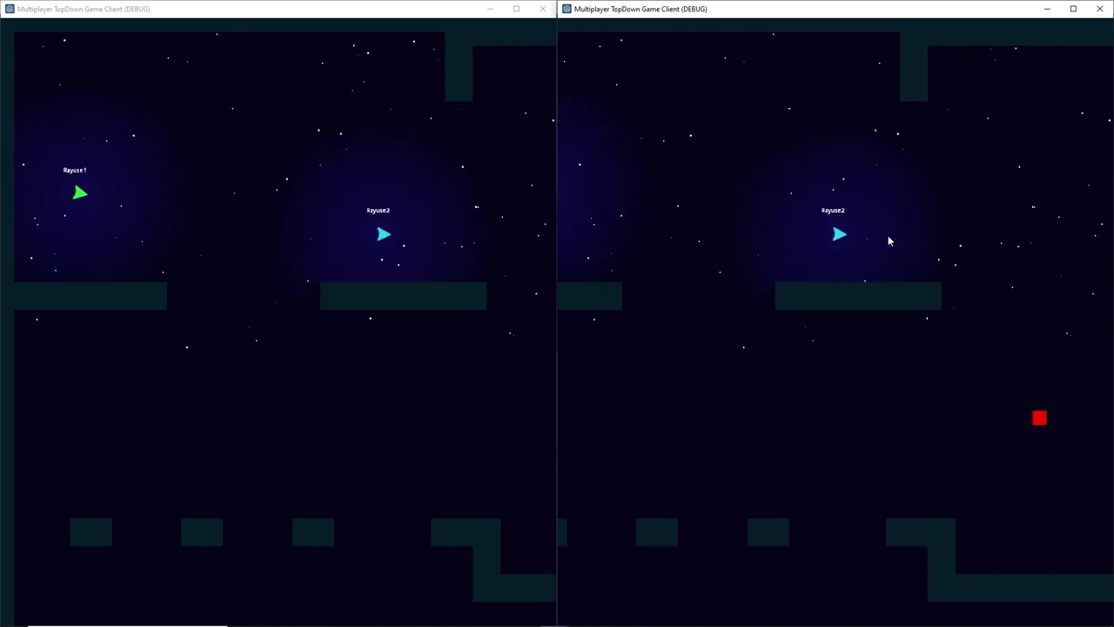
pyautogui.press('w')
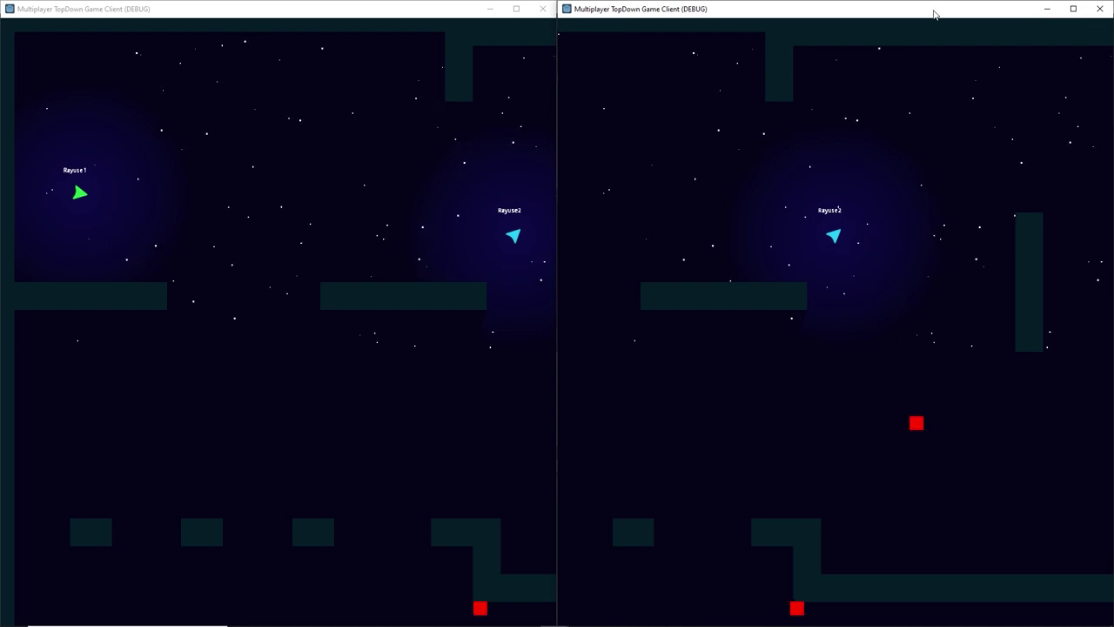
pyautogui.moveTo(933, 14); pyautogui.dragTo(917, 79)
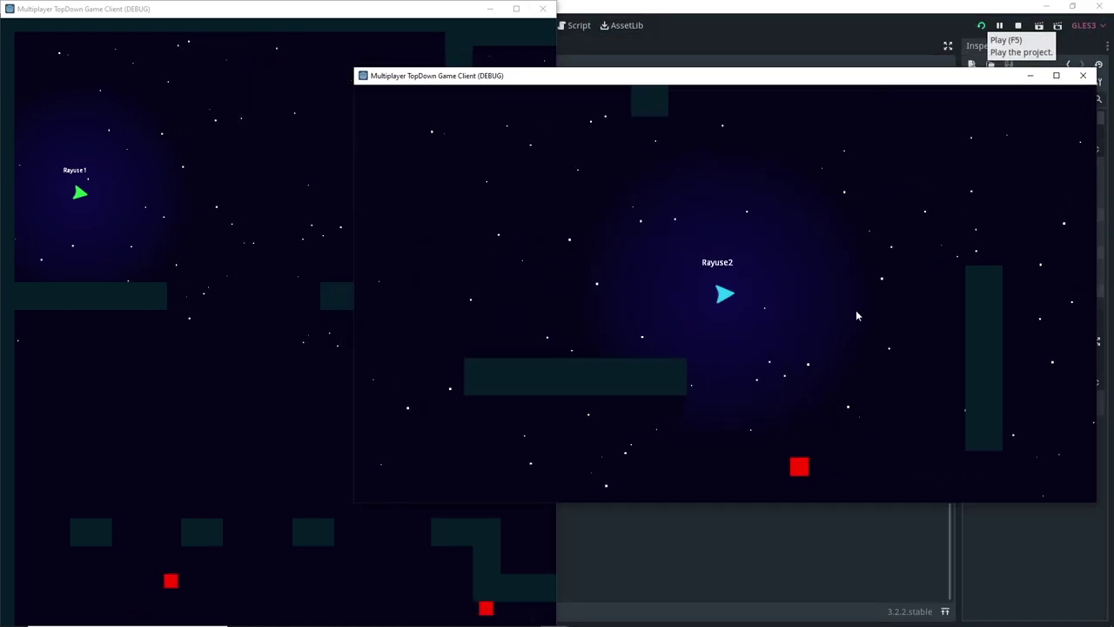
# Shoot at the red enemies and maximize the second client window
pyautogui.click(775, 403)
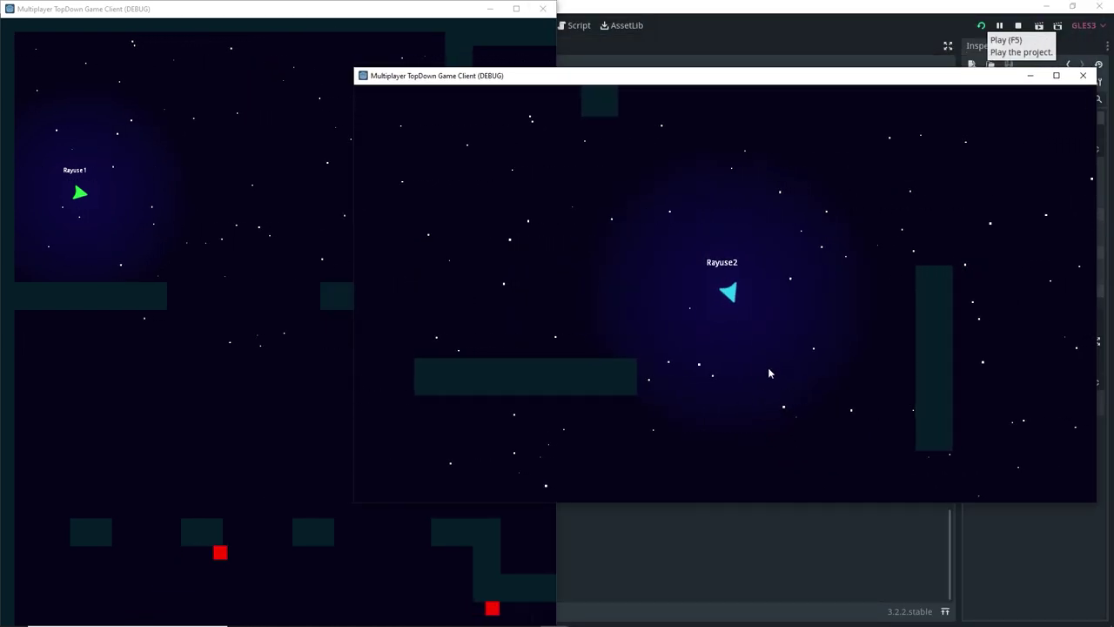
pyautogui.click(733, 321)
pyautogui.click(711, 326)
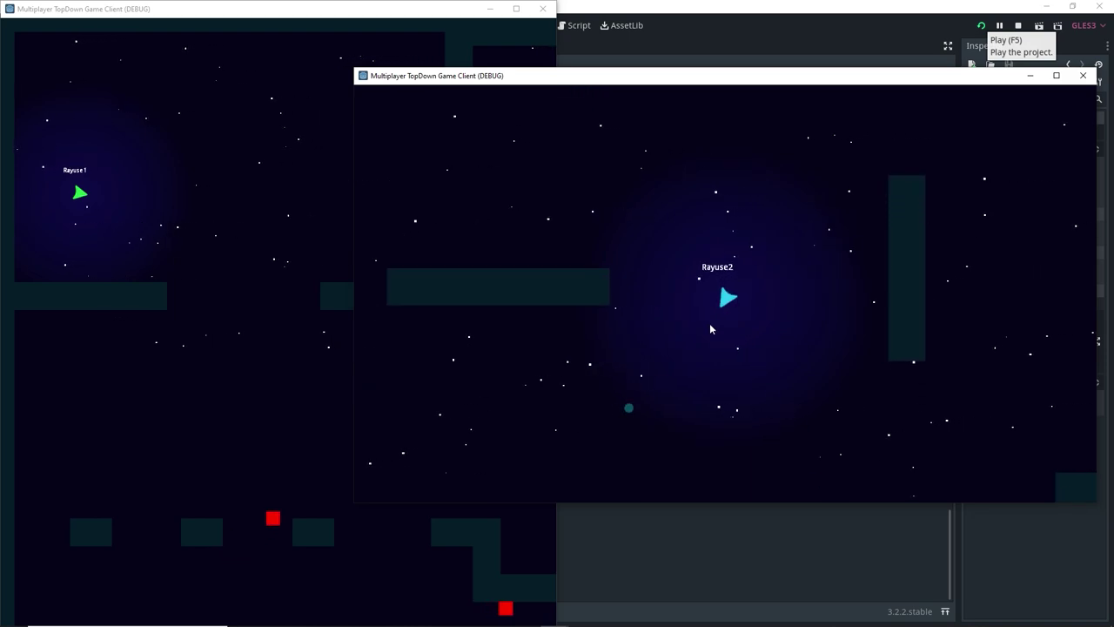
pyautogui.click(1055, 75)
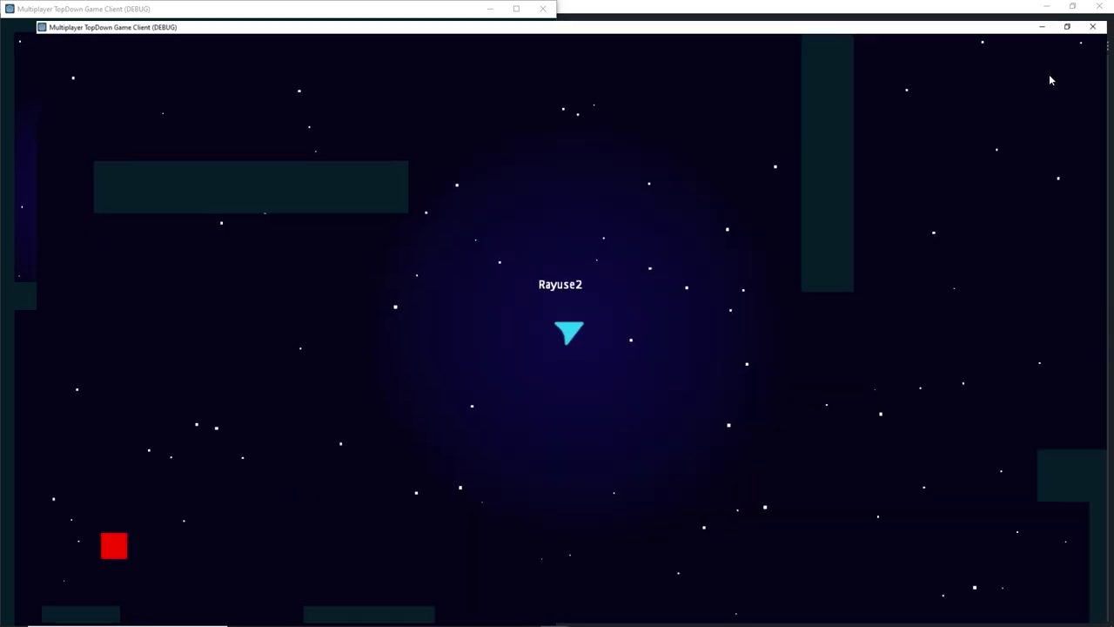
# Fly the cyan ship around, shooting down the nearby red enemies
pyautogui.click(603, 130)
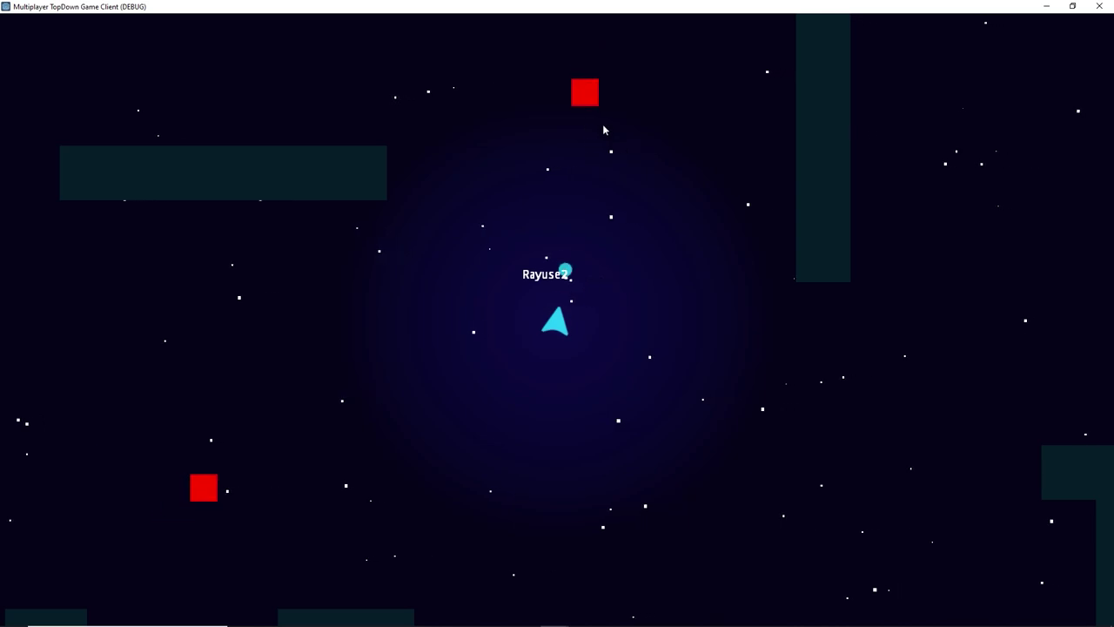
pyautogui.press('d')
pyautogui.press('s')
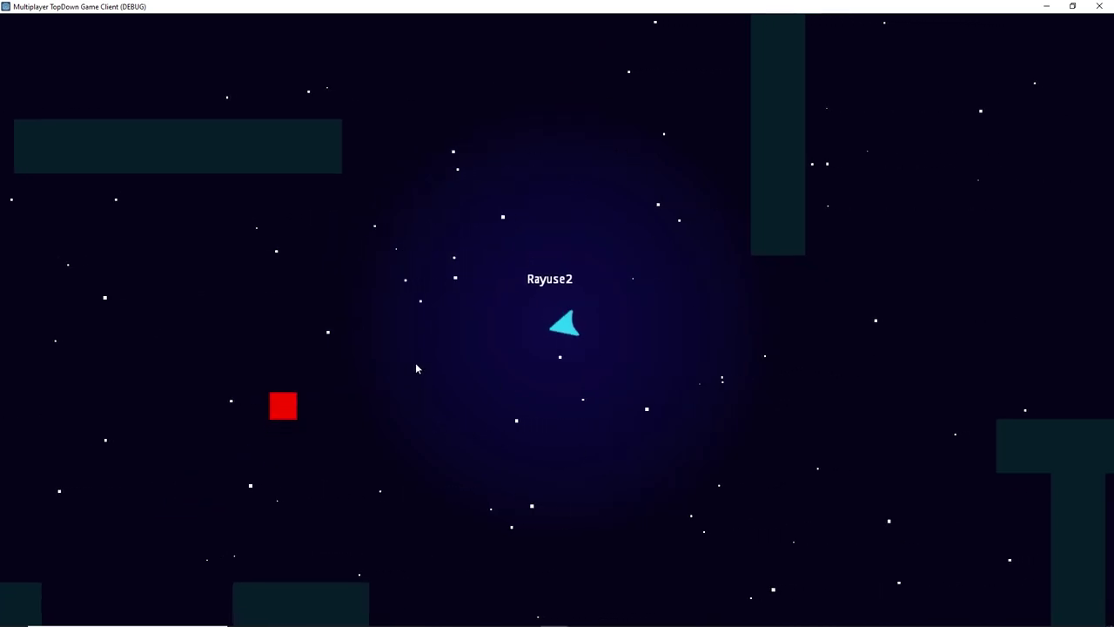
pyautogui.click(363, 316)
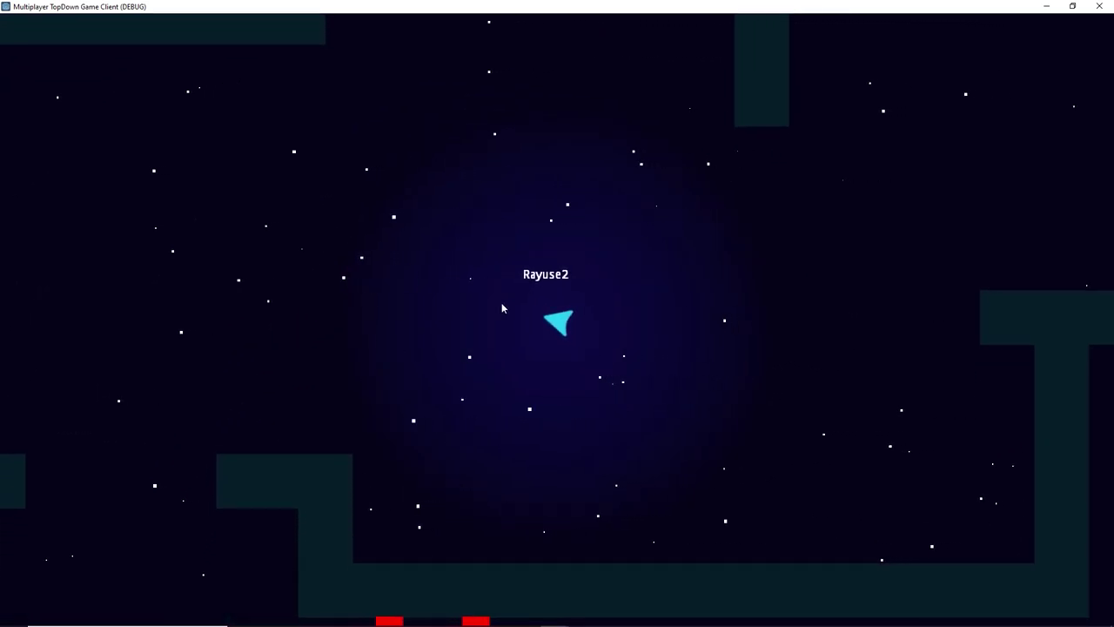
pyautogui.press('a')
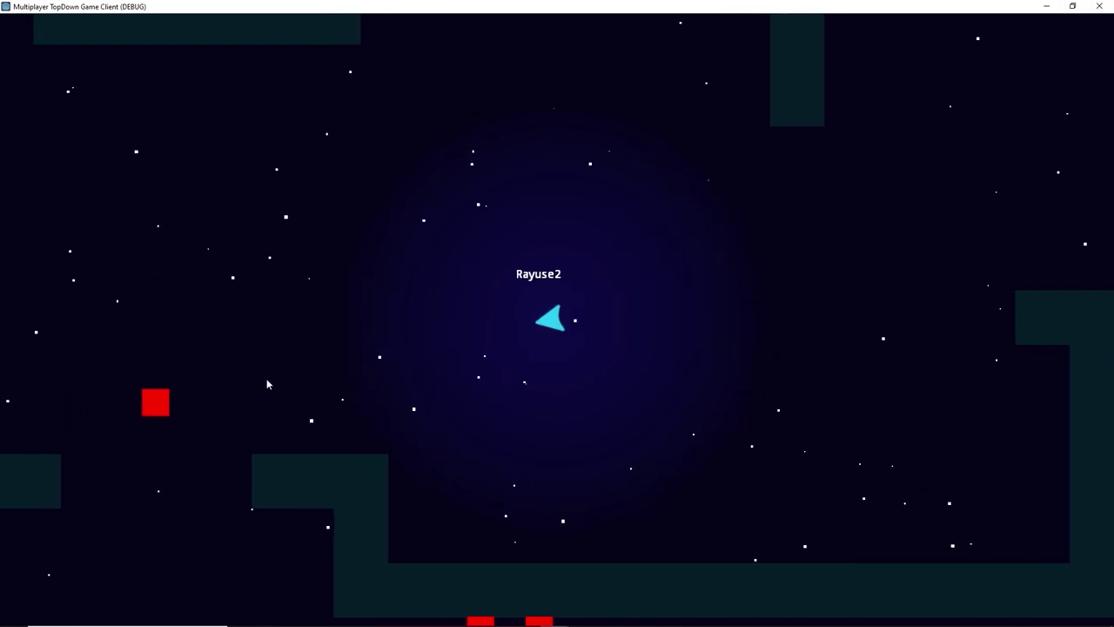
pyautogui.click(267, 384)
# Restore the client window, narrow it from the left, and snap it to the screen's right half
pyautogui.click(1072, 6)
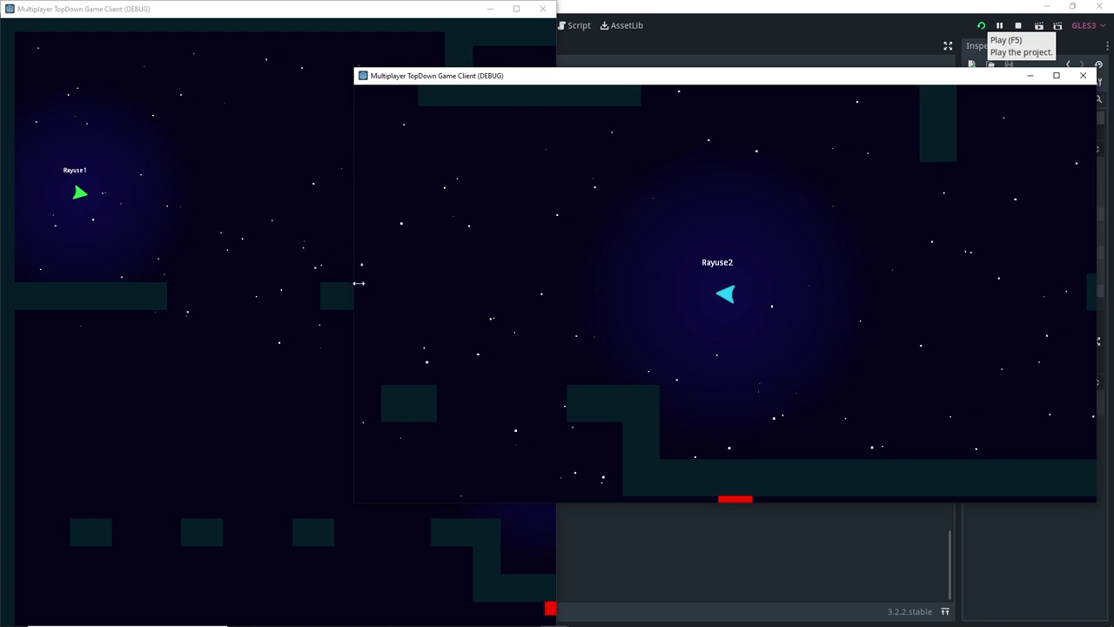
pyautogui.moveTo(358, 283)
pyautogui.mouseDown()
pyautogui.moveTo(895, 271)
pyautogui.moveTo(372, 297)
pyautogui.mouseUp()
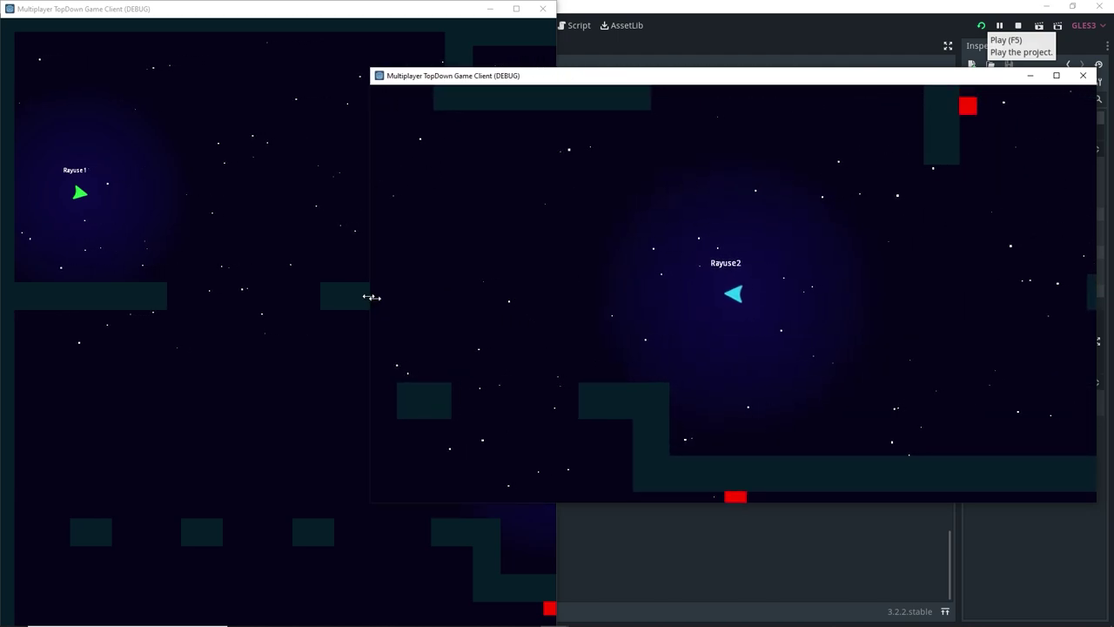
pyautogui.press('d')
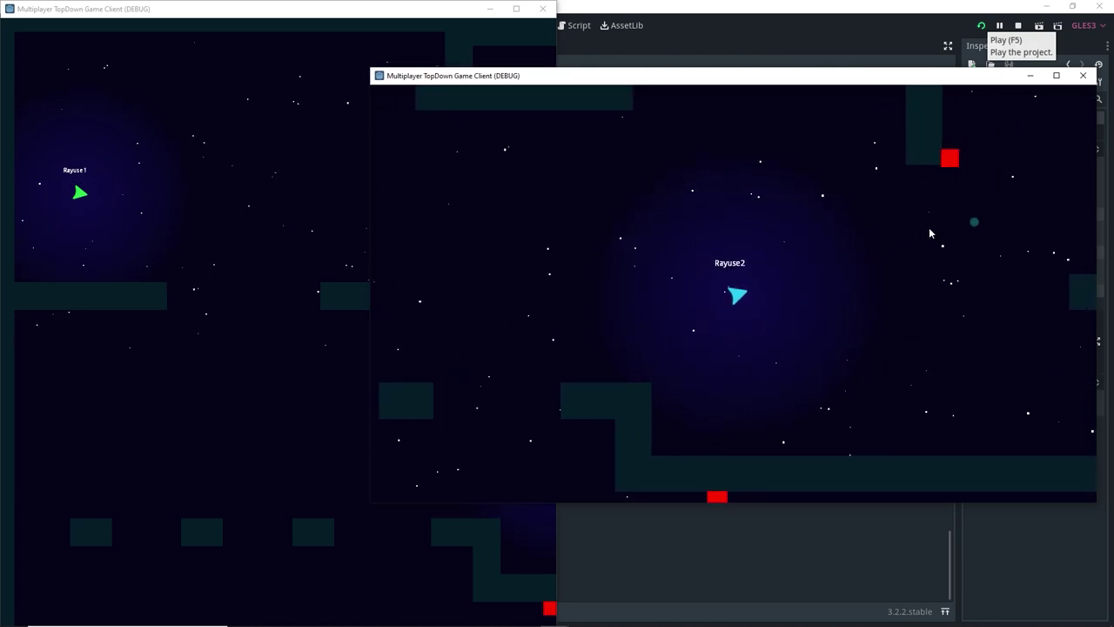
pyautogui.moveTo(852, 83); pyautogui.dragTo(1113, 100)
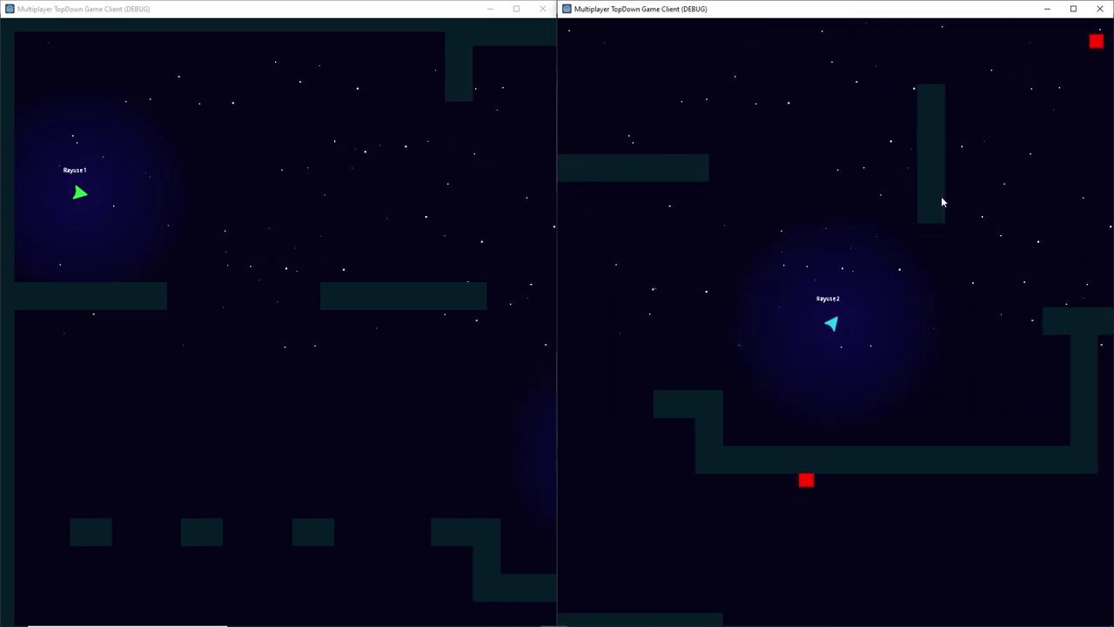
# Fly the cyan ship until the match ends with a win, then stop the project with F8
pyautogui.press('w')
pyautogui.press('d')
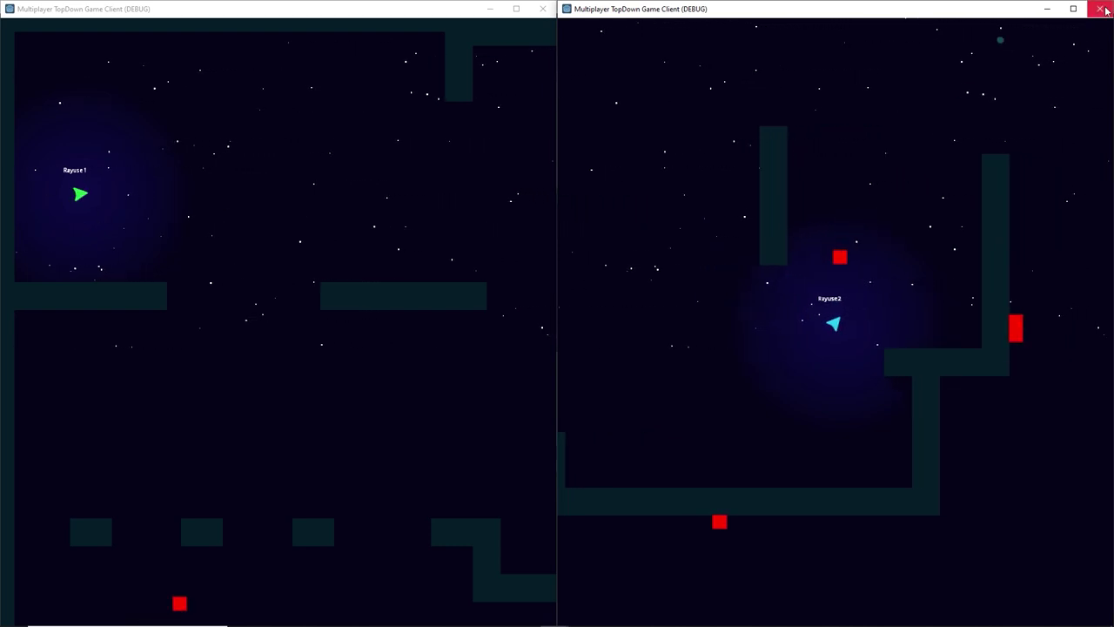
pyautogui.click(1073, 9)
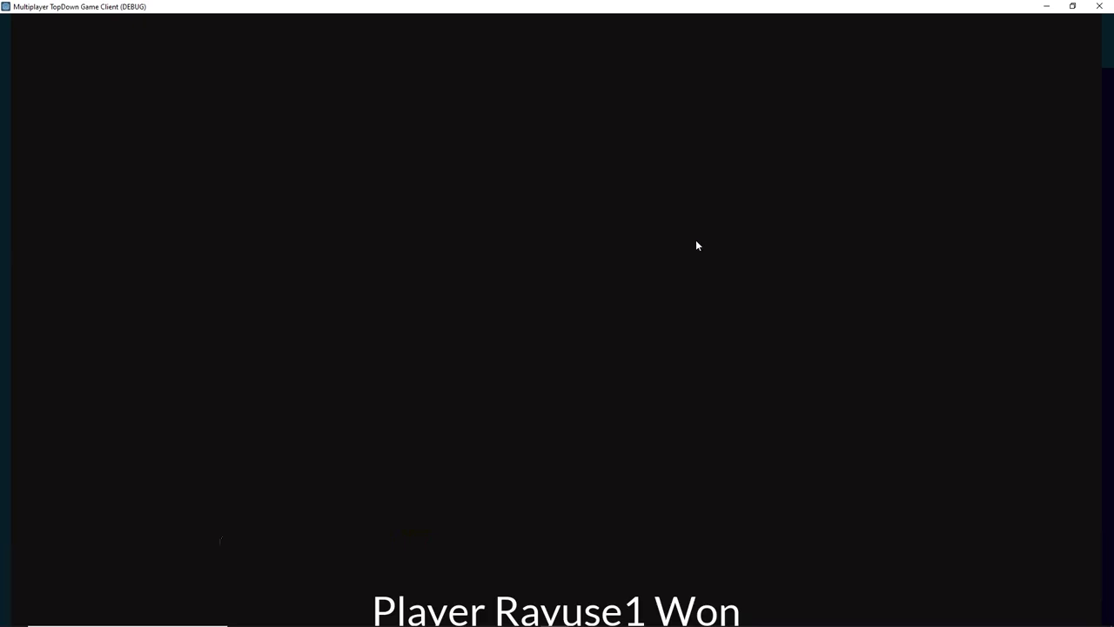
pyautogui.click(1072, 6)
pyautogui.press('F8')
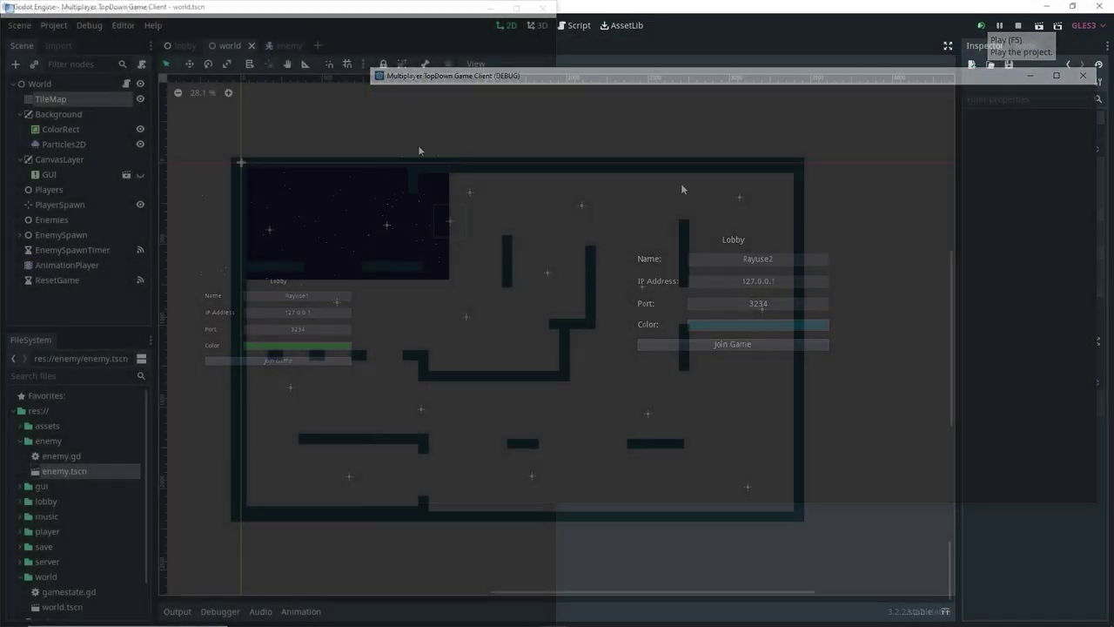
# In enemy.gd, add the 'if target_player != null:' check and indent the two movement lines beneath it
pyautogui.click(578, 25)
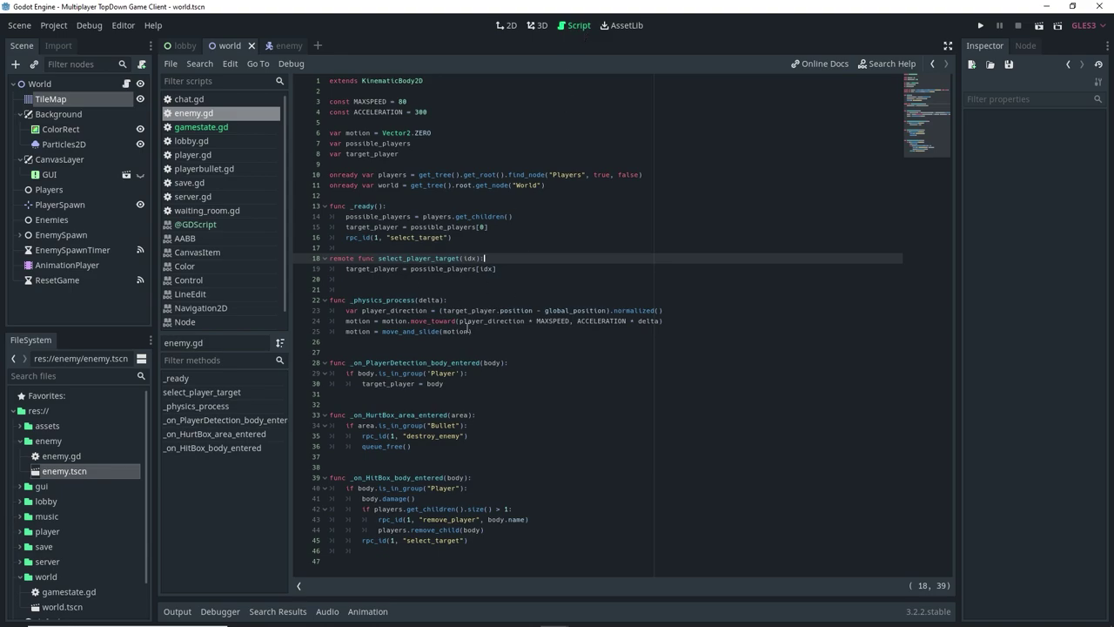
pyautogui.click(504, 302)
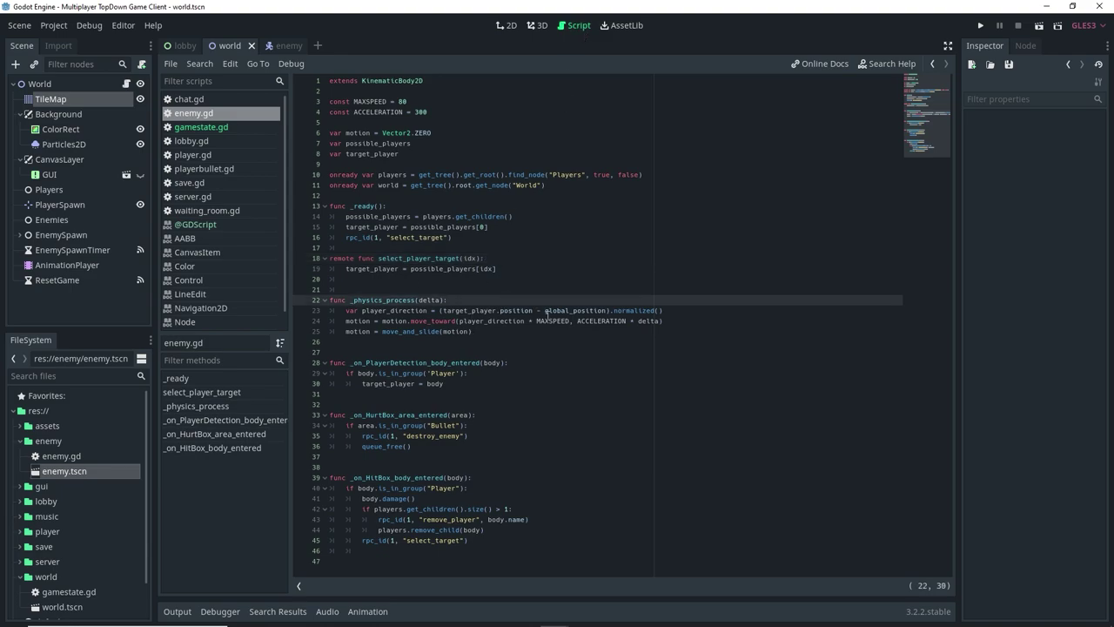
pyautogui.press('Return')
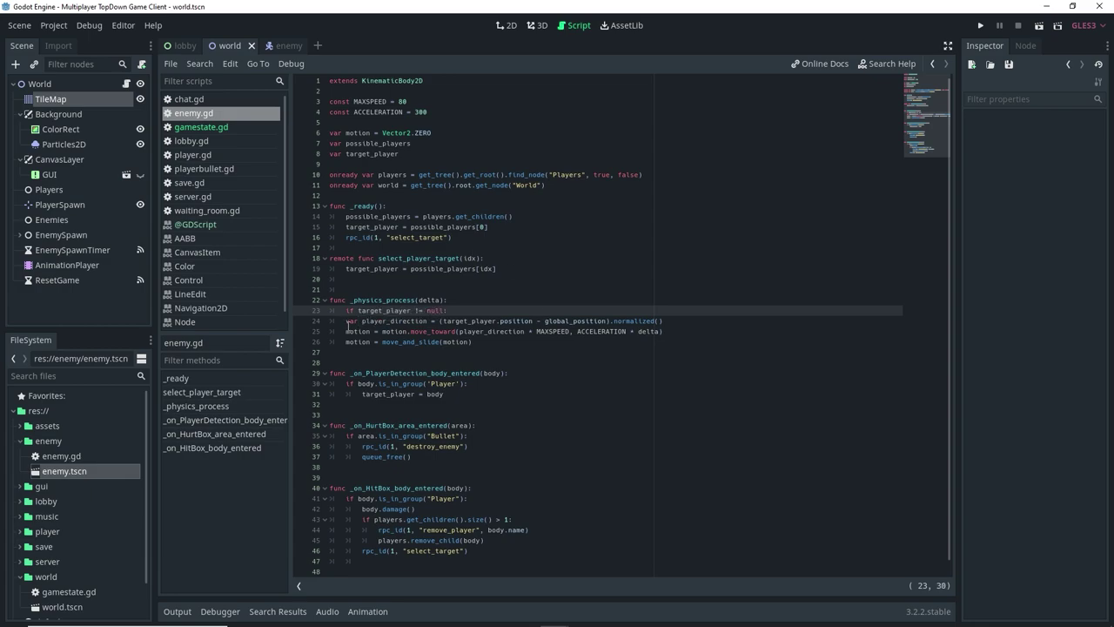
pyautogui.moveTo(348, 326); pyautogui.dragTo(723, 336)
pyautogui.press('Tab')
pyautogui.click(644, 375)
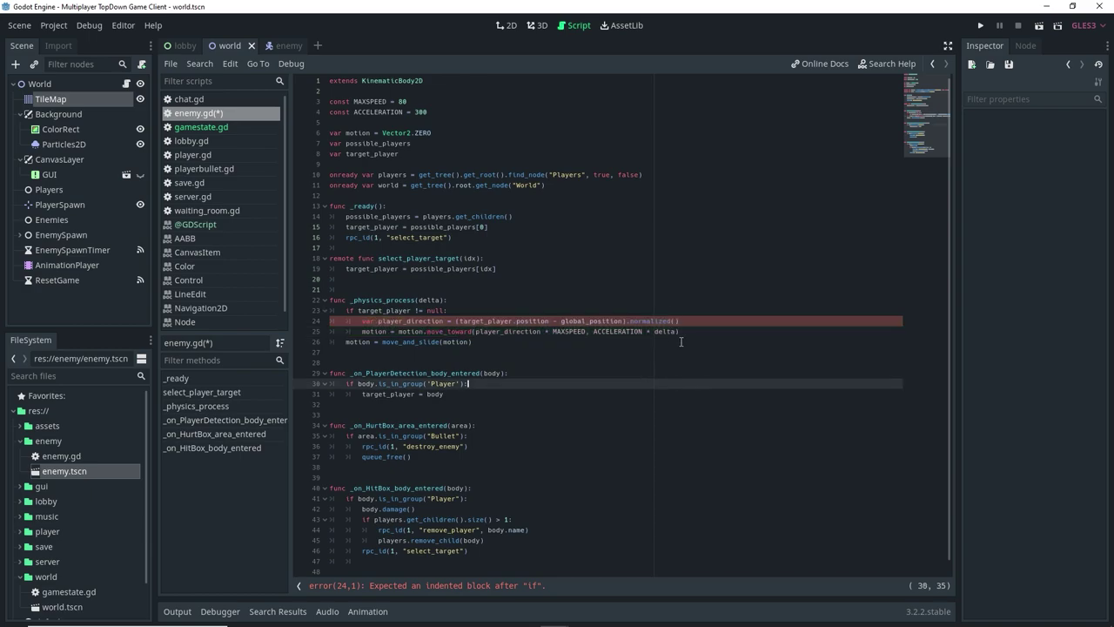
# Add an 'else:' branch after the move_toward line
pyautogui.click(687, 334)
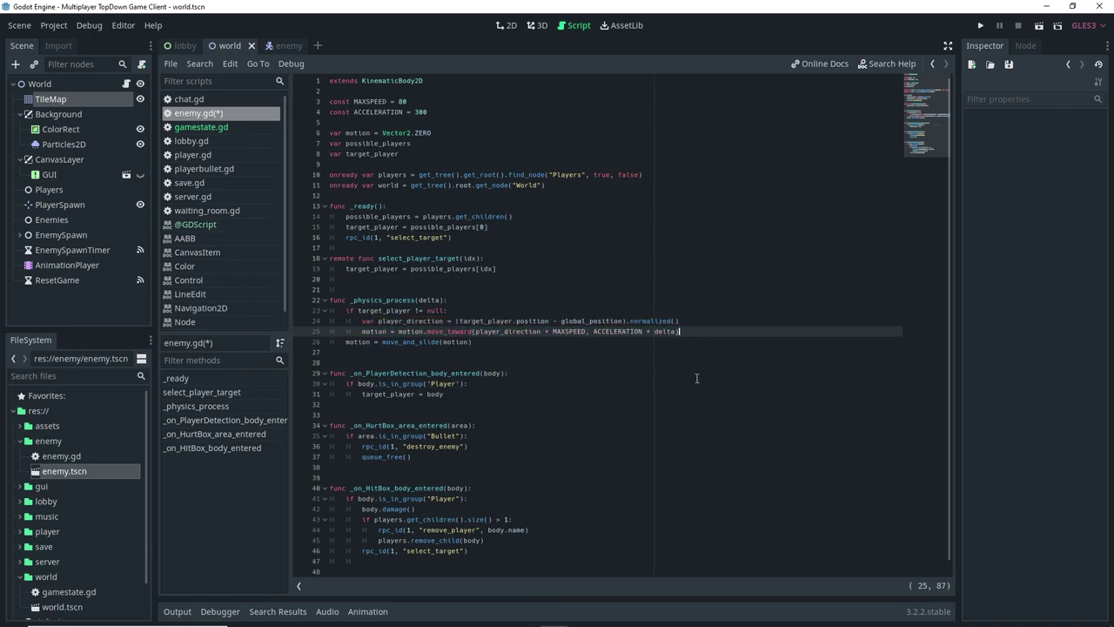
pyautogui.press('Return')
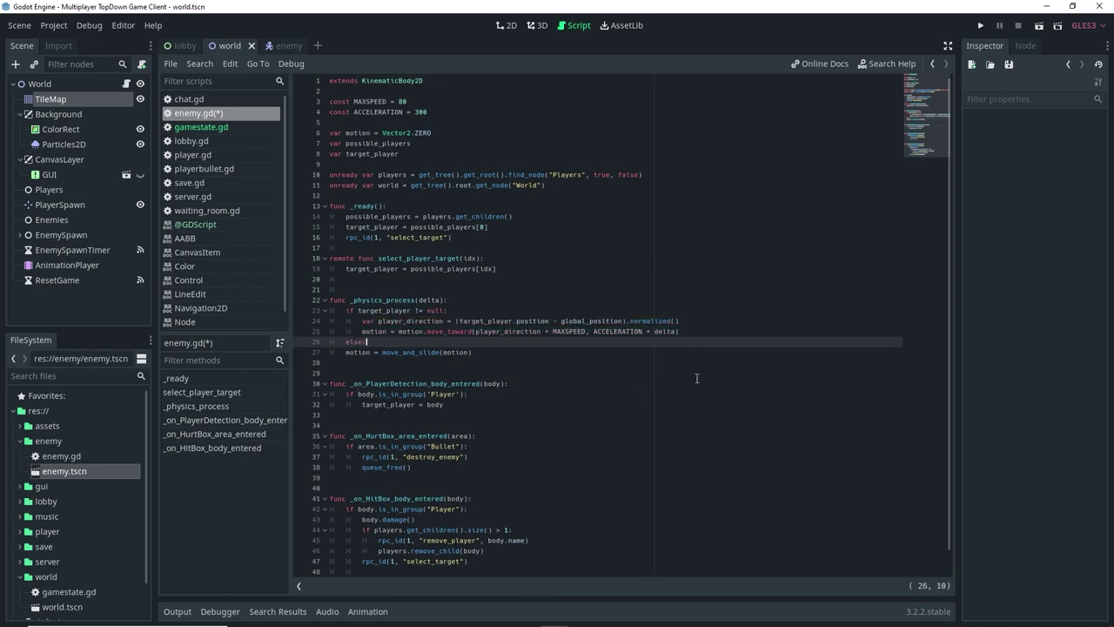
pyautogui.write('else:')
pyautogui.press('Return')
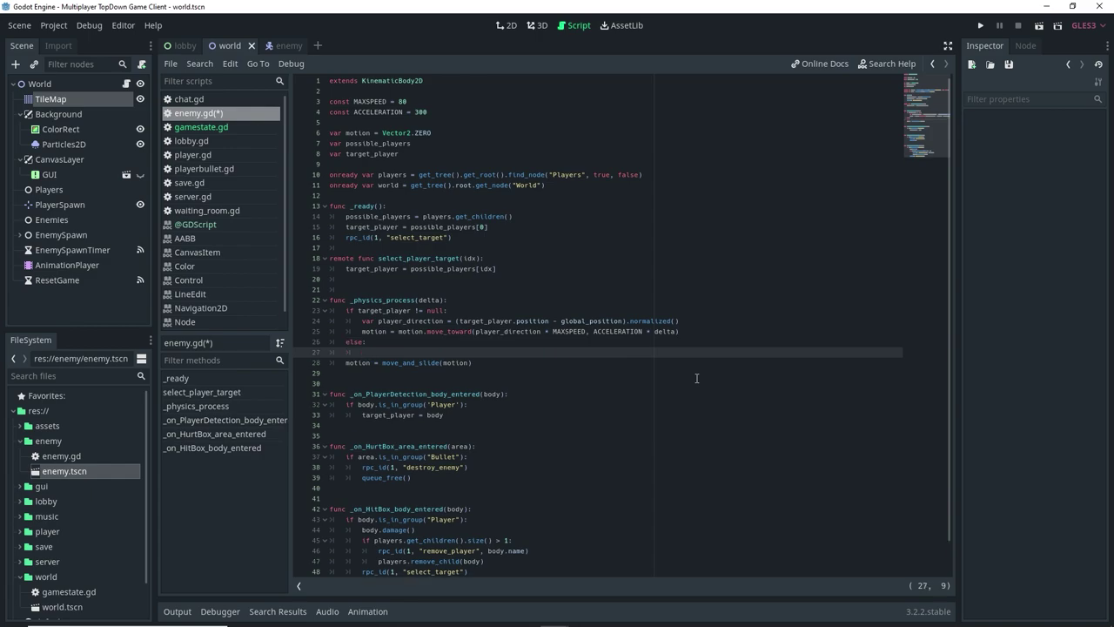
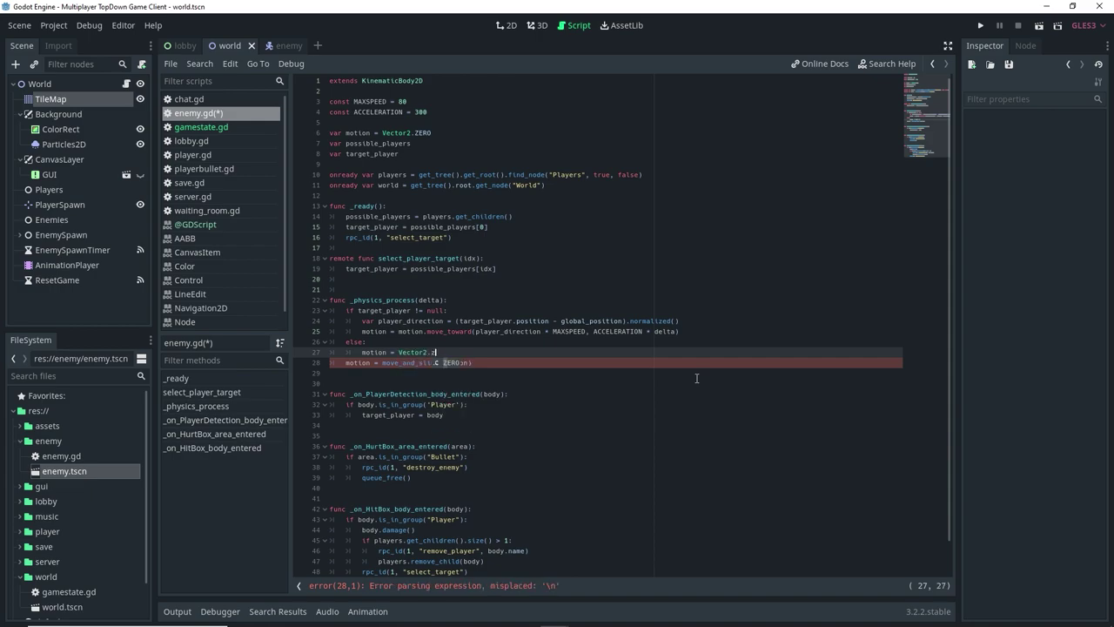
# Restore line 28 of enemy.gd to motion = move_and_slide(motion), then highlight lines 23 and 27
pyautogui.click(760, 215)
pyautogui.hotkey('ctrl', 's')
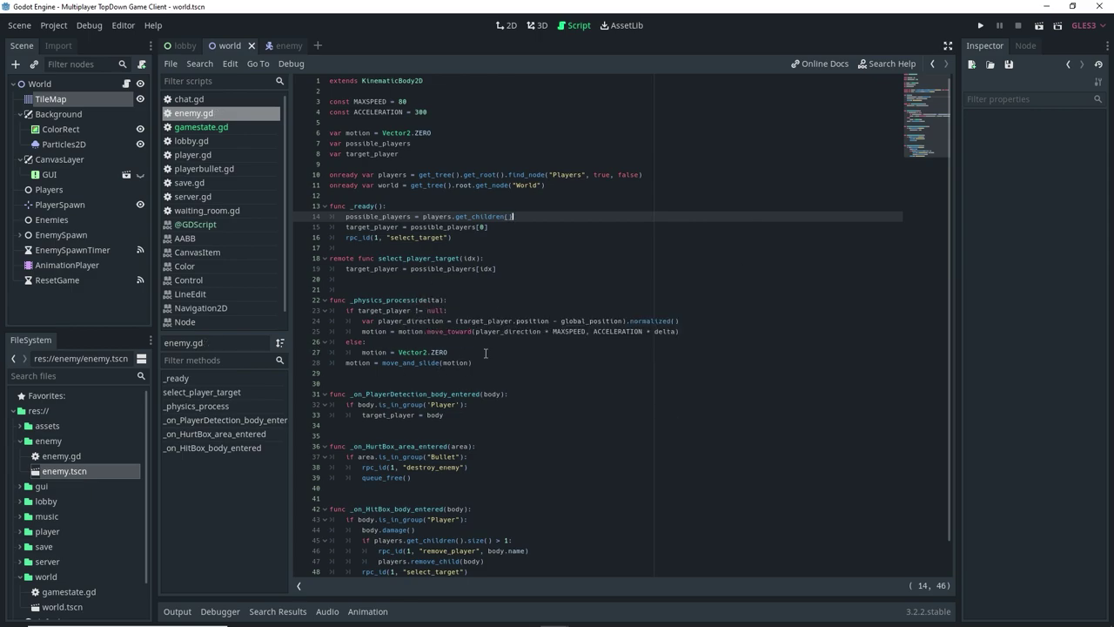
pyautogui.moveTo(358, 311); pyautogui.dragTo(437, 312)
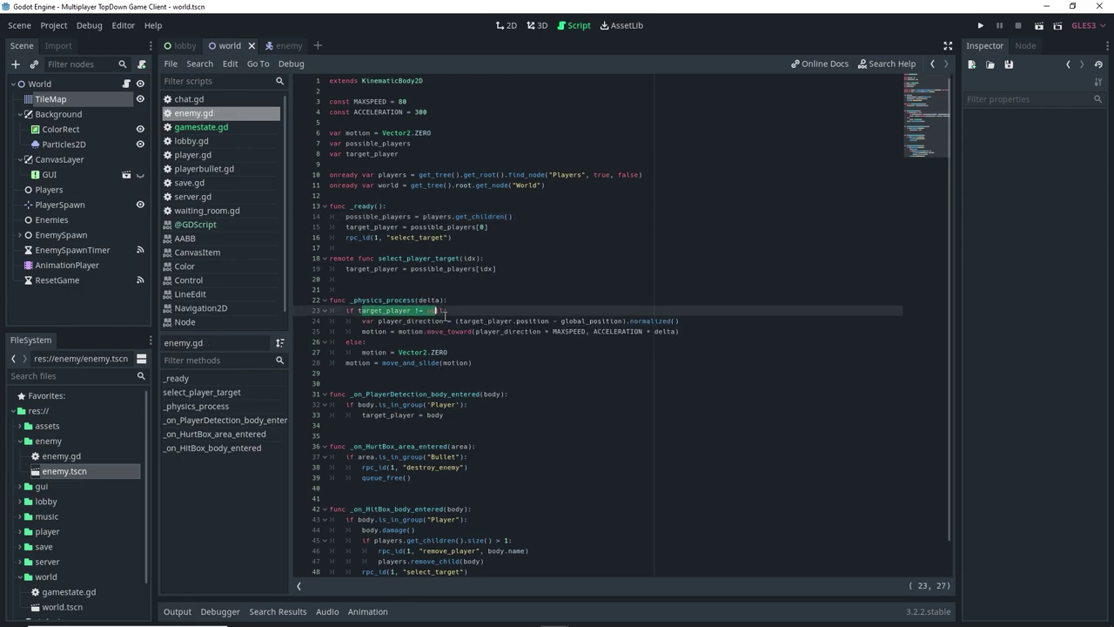
pyautogui.moveTo(366, 352); pyautogui.dragTo(477, 354)
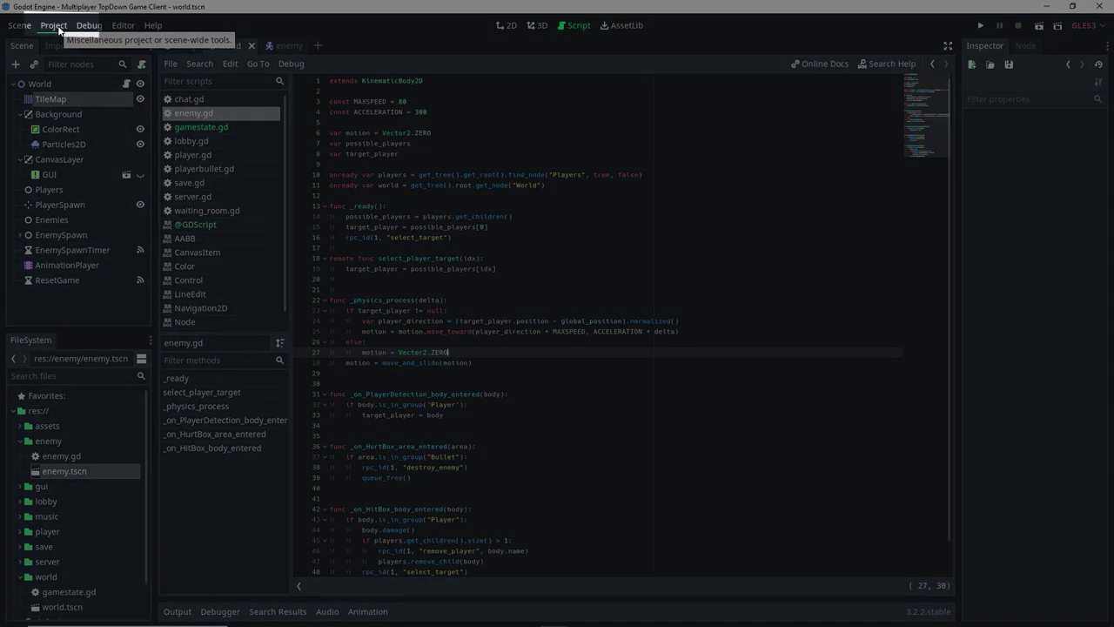
# Change Display > Window > Stretch Aspect from expand to keep_height, then close Project Settings
pyautogui.click(53, 26)
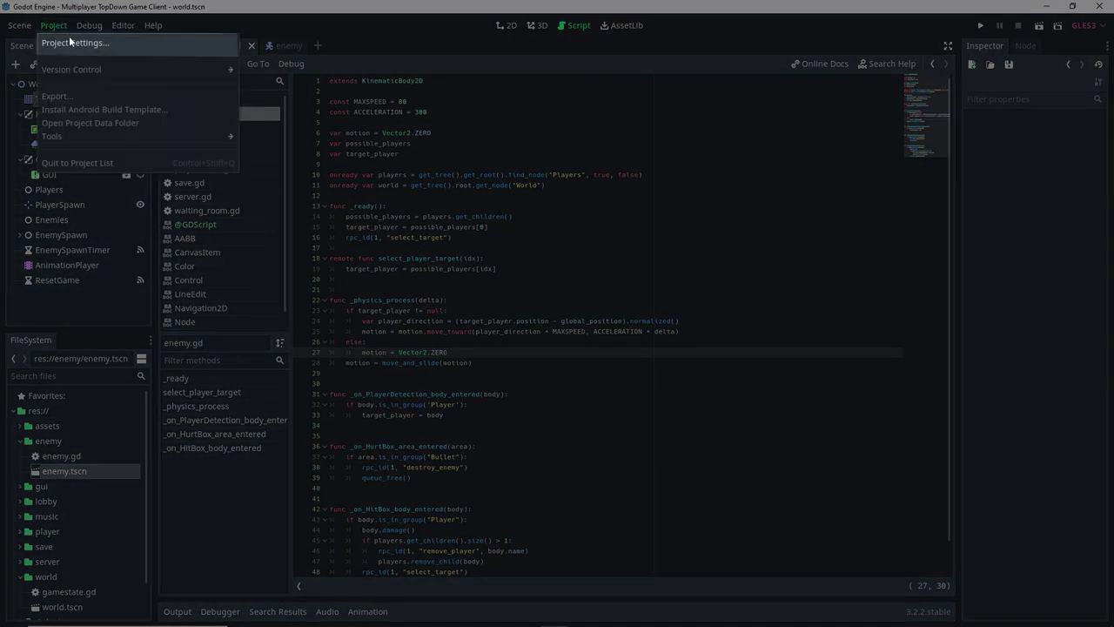
pyautogui.click(71, 42)
pyautogui.scroll(-3, 359, 282)
pyautogui.scroll(-2, 642, 363)
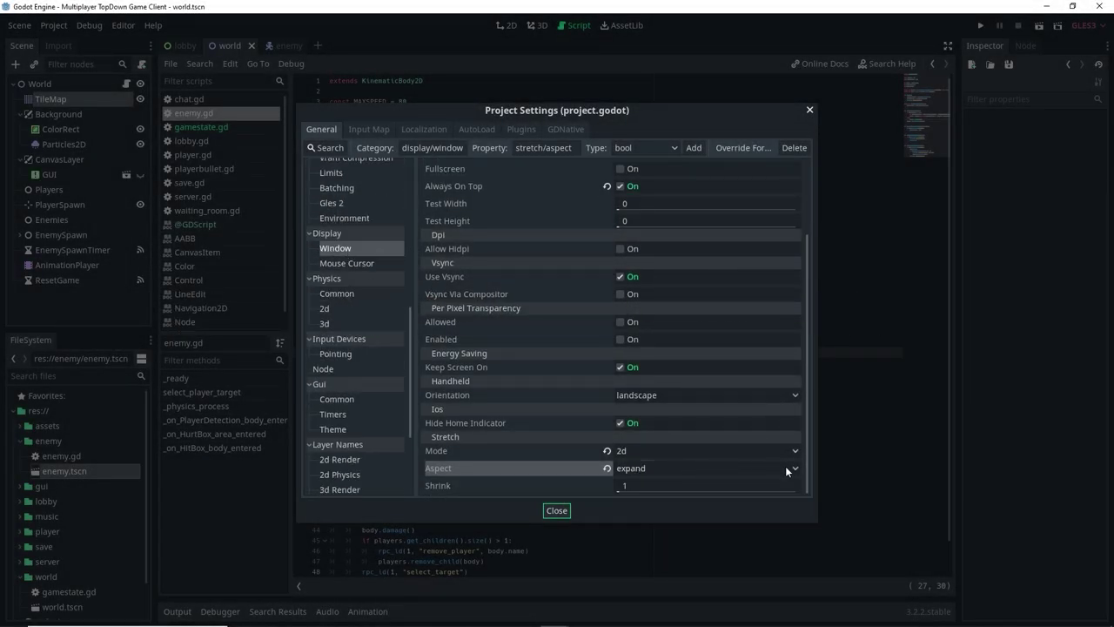
pyautogui.click(785, 466)
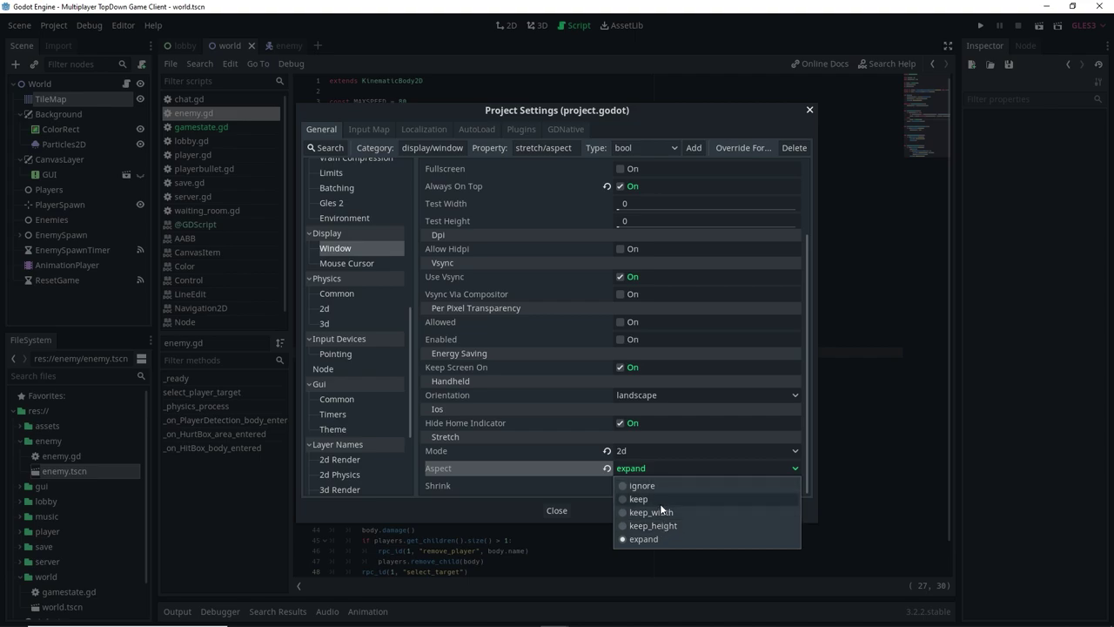
pyautogui.click(666, 527)
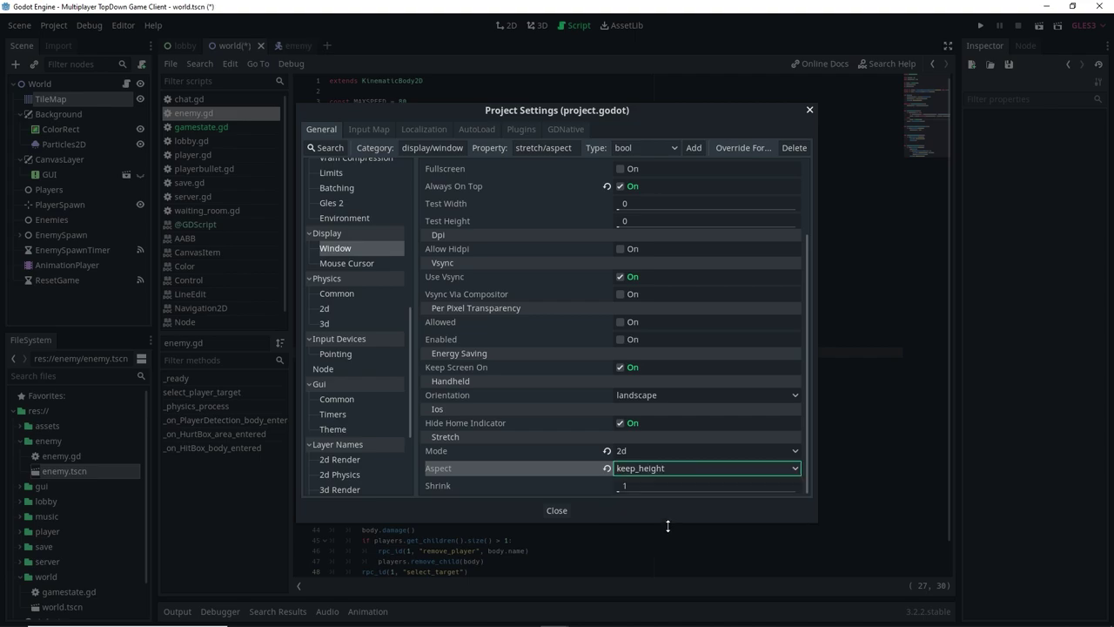
pyautogui.click(556, 510)
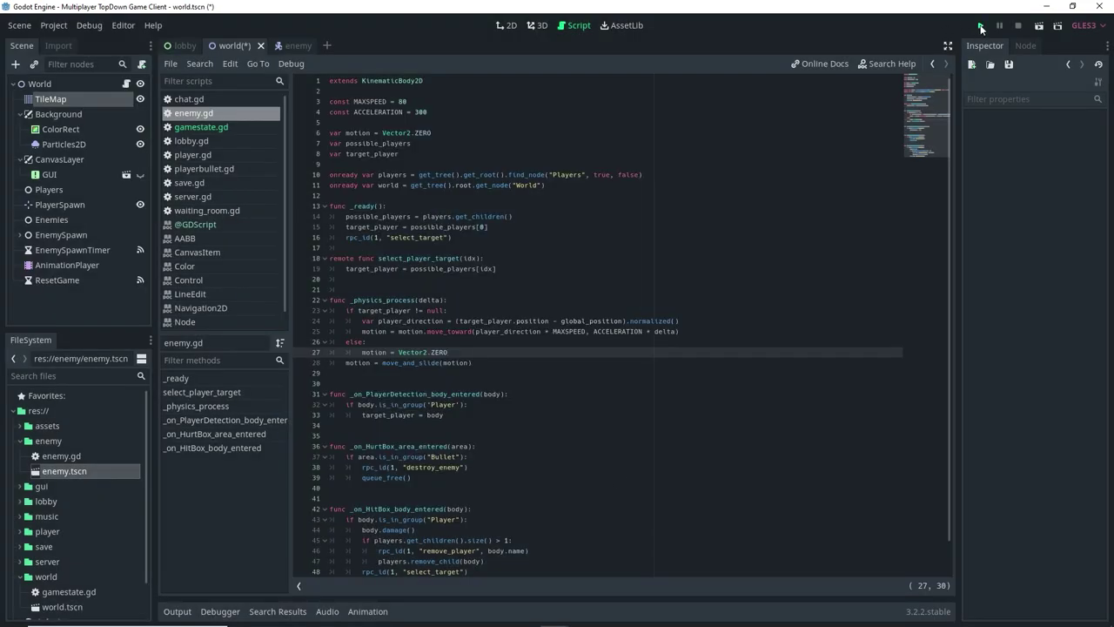
# Launch both game clients and move the magenta ship right and down, firing four bullets
pyautogui.click(981, 26)
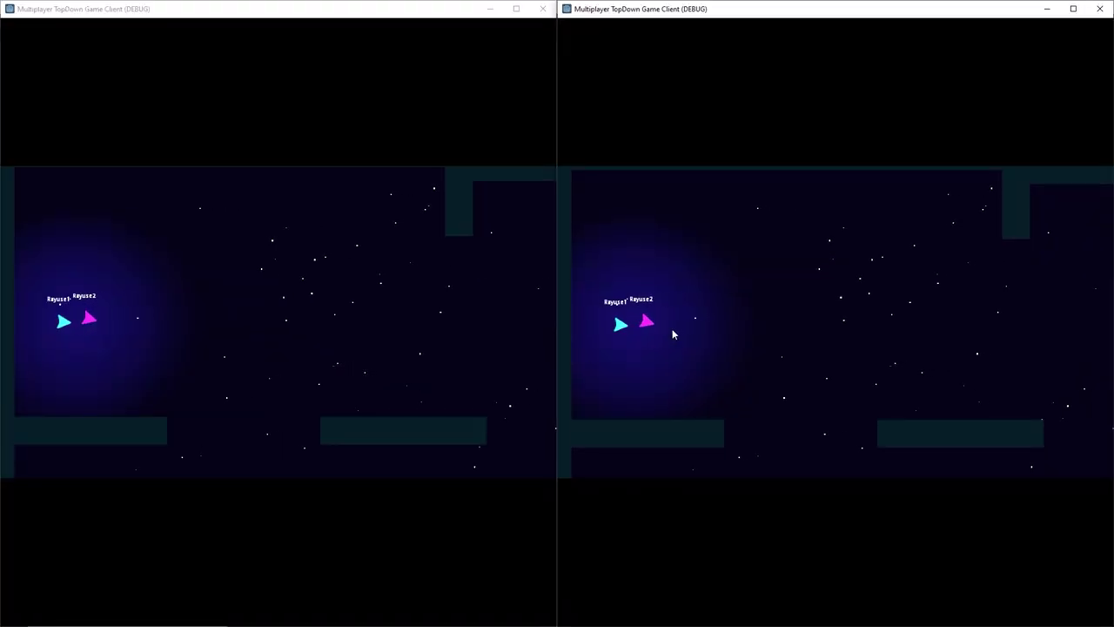
pyautogui.press('d')
pyautogui.press('s')
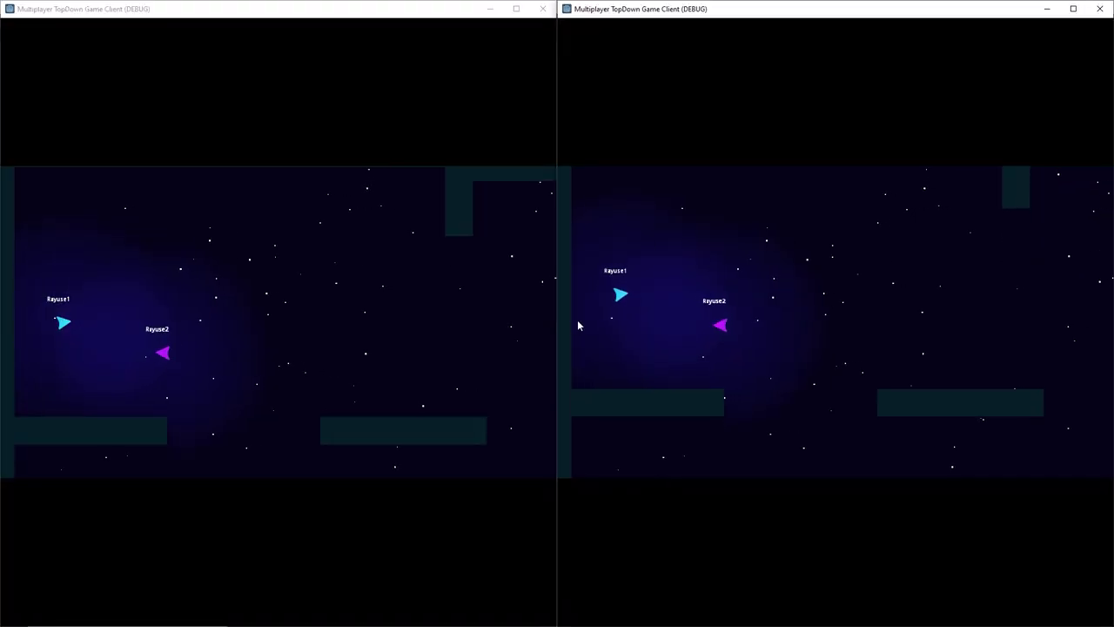
pyautogui.click(829, 299)
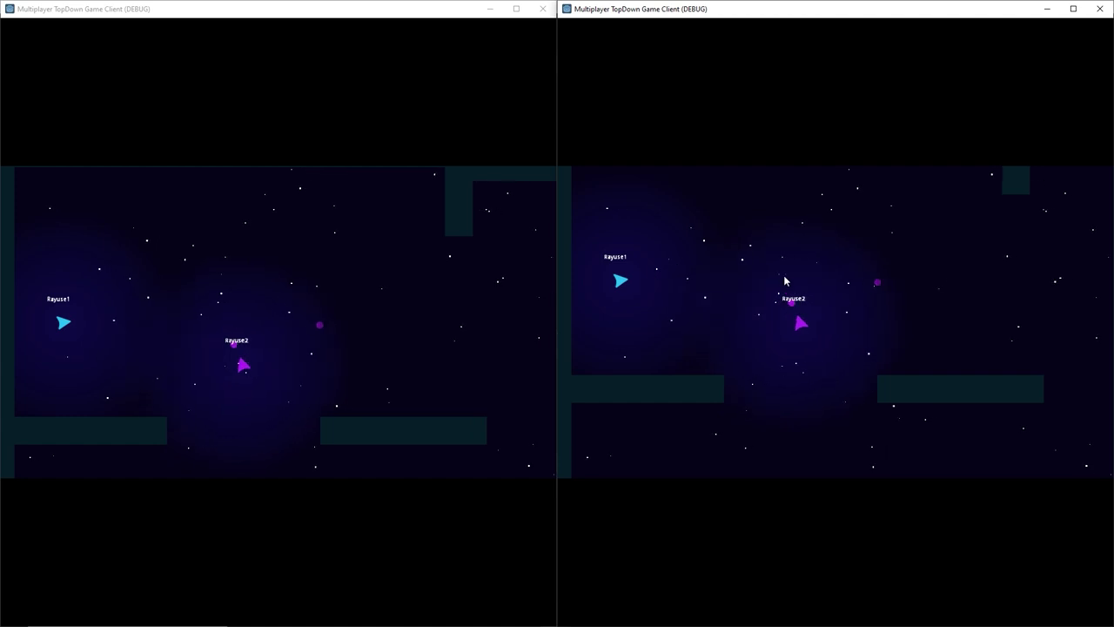
pyautogui.click(885, 235)
pyautogui.click(788, 368)
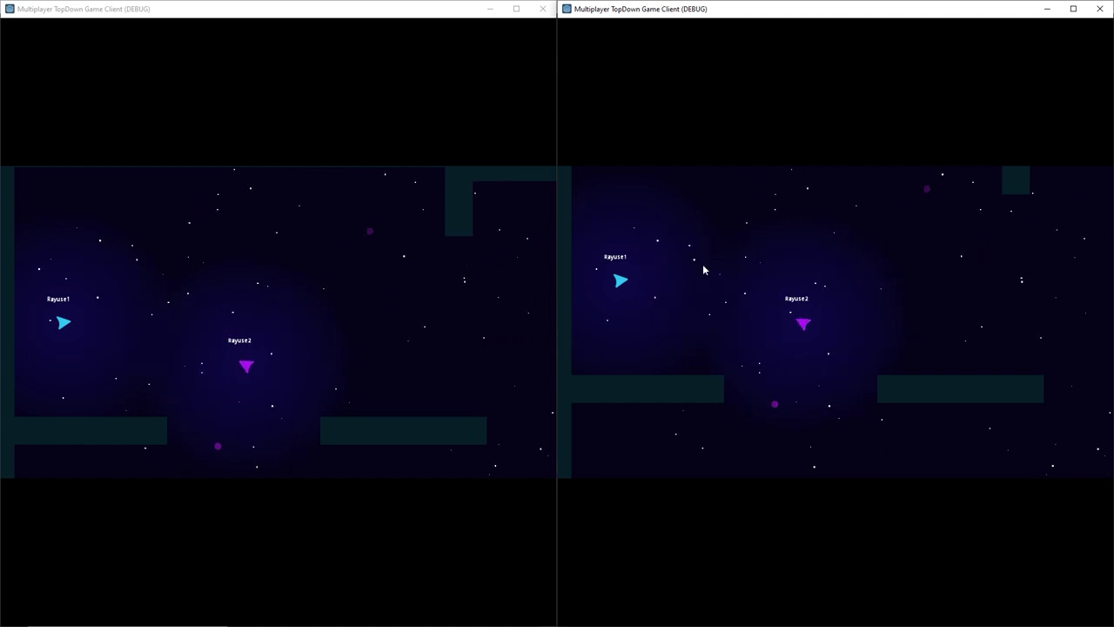
pyautogui.click(824, 266)
# Float the second client window, narrow it from the right edge, and move it right and down
pyautogui.moveTo(957, 11); pyautogui.dragTo(840, 59)
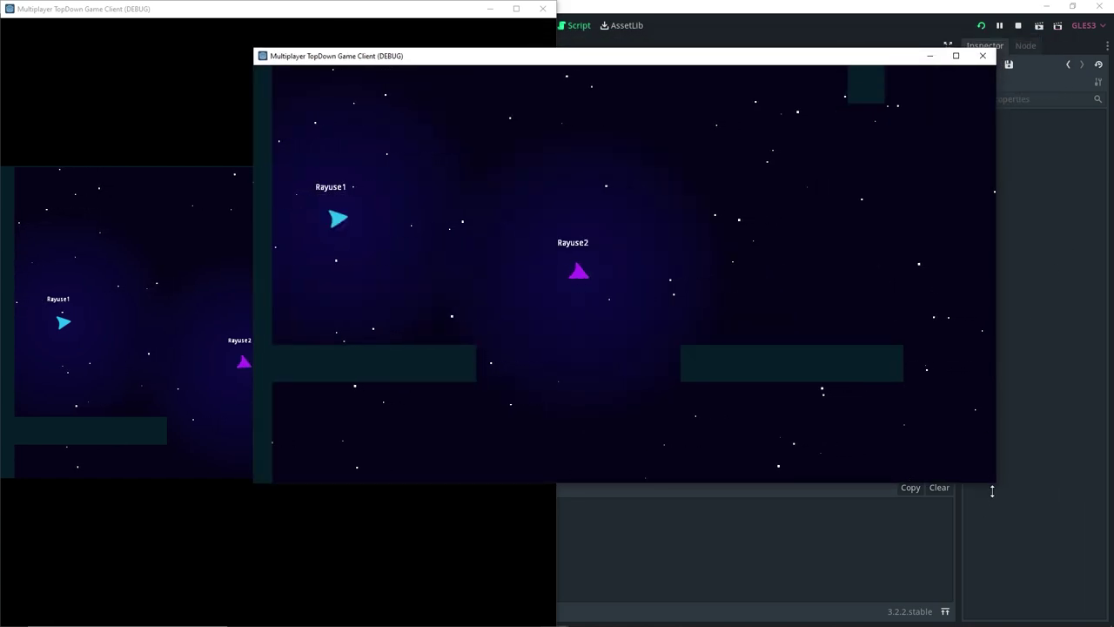
pyautogui.moveTo(1003, 458); pyautogui.dragTo(925, 467)
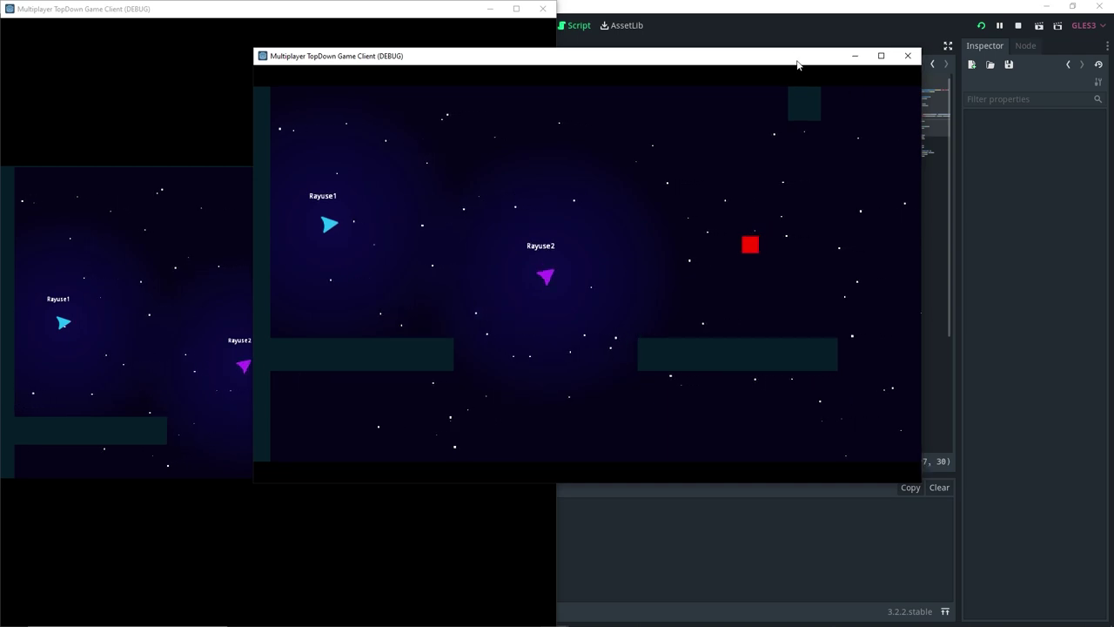
pyautogui.moveTo(773, 61); pyautogui.dragTo(955, 115)
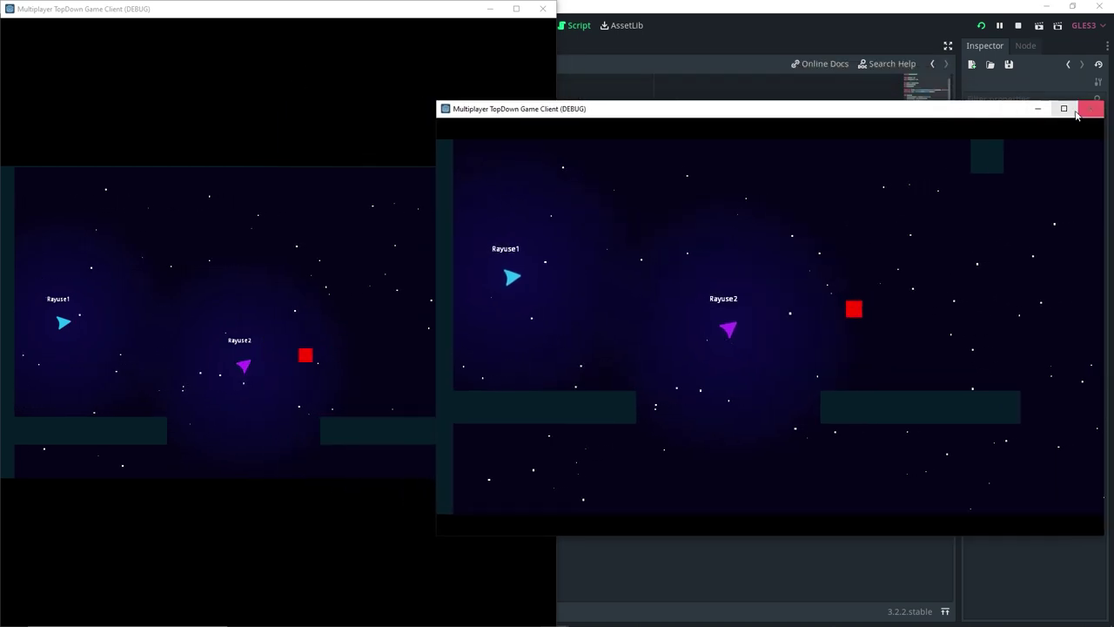
# Maximize the client, fire two shots and move right, then restore it and reduce its height
pyautogui.click(1062, 109)
pyautogui.click(780, 324)
pyautogui.click(741, 296)
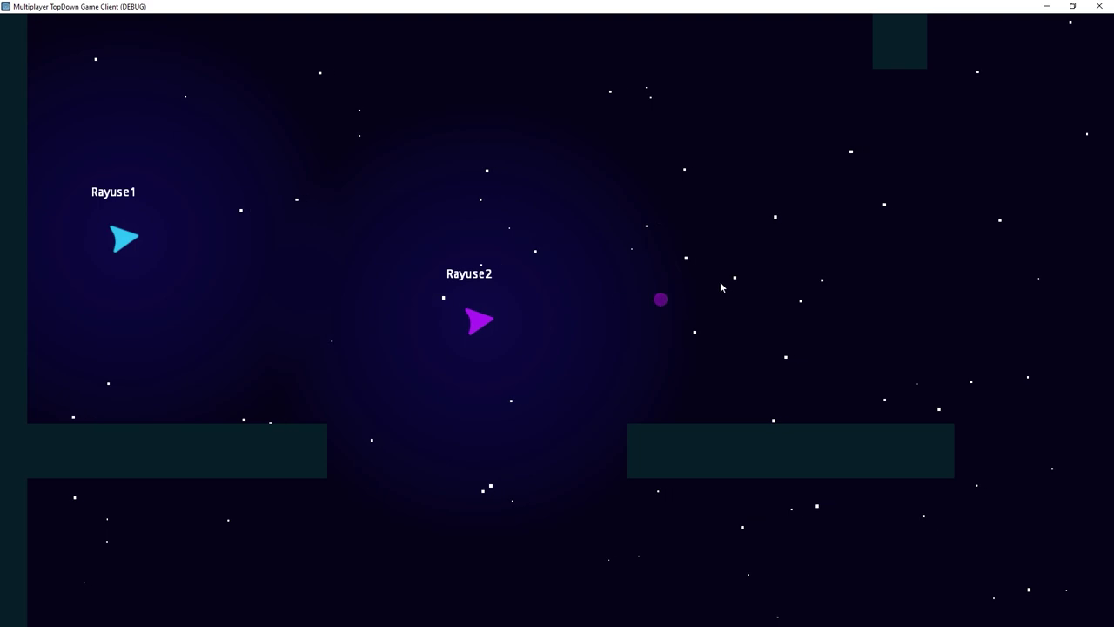
pyautogui.press('d')
pyautogui.click(1071, 6)
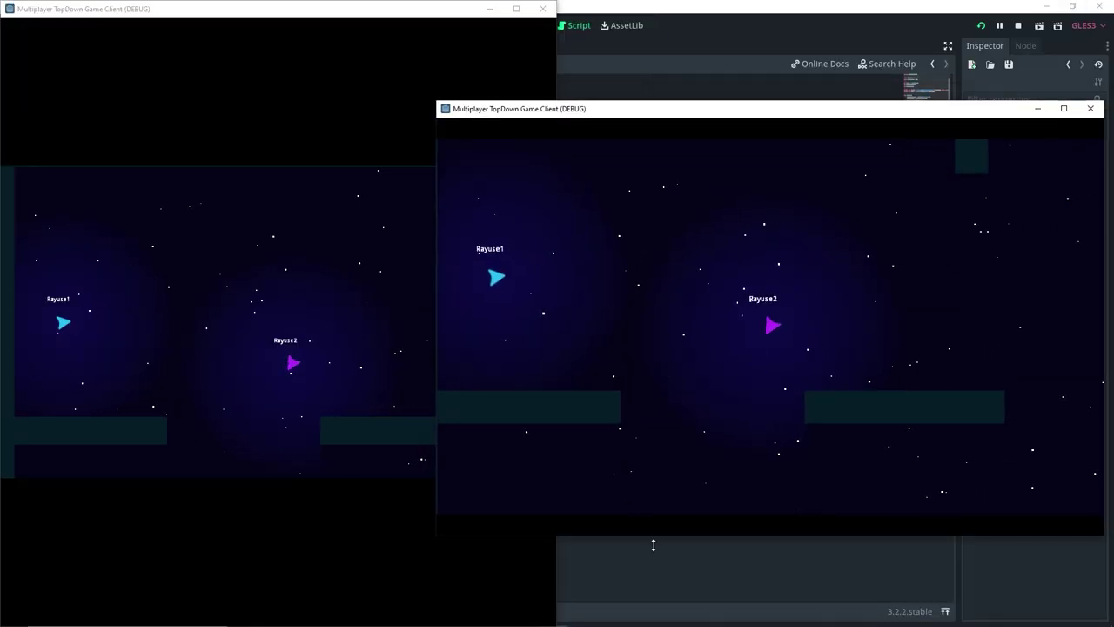
pyautogui.moveTo(652, 540); pyautogui.dragTo(662, 496)
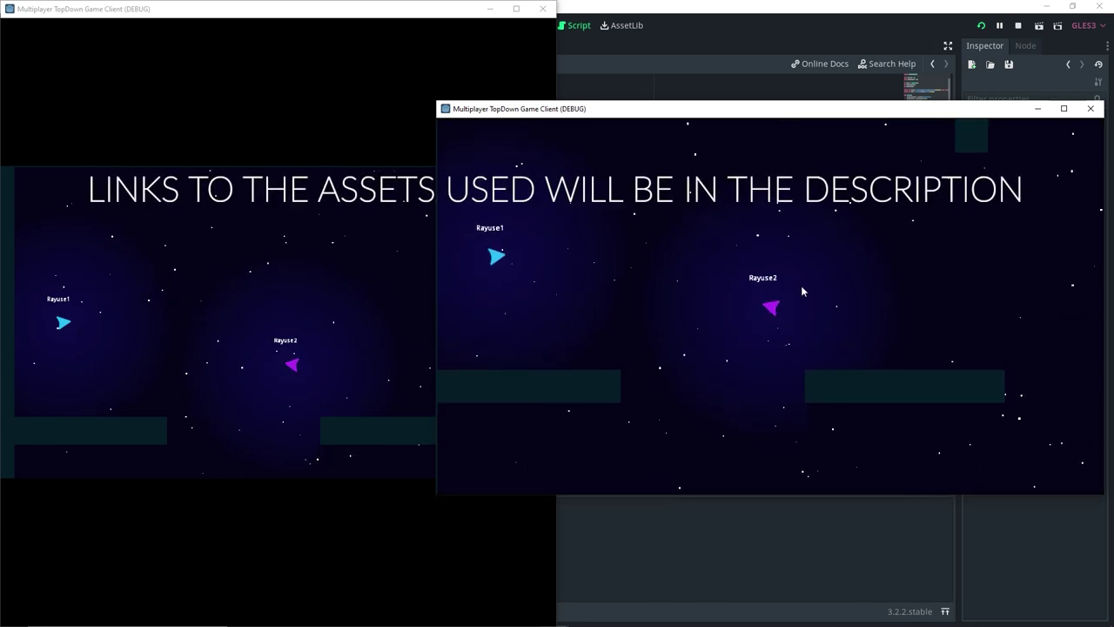
# Maximize the second client and fly the magenta ship down, right, then left and up, firing once
pyautogui.click(1063, 108)
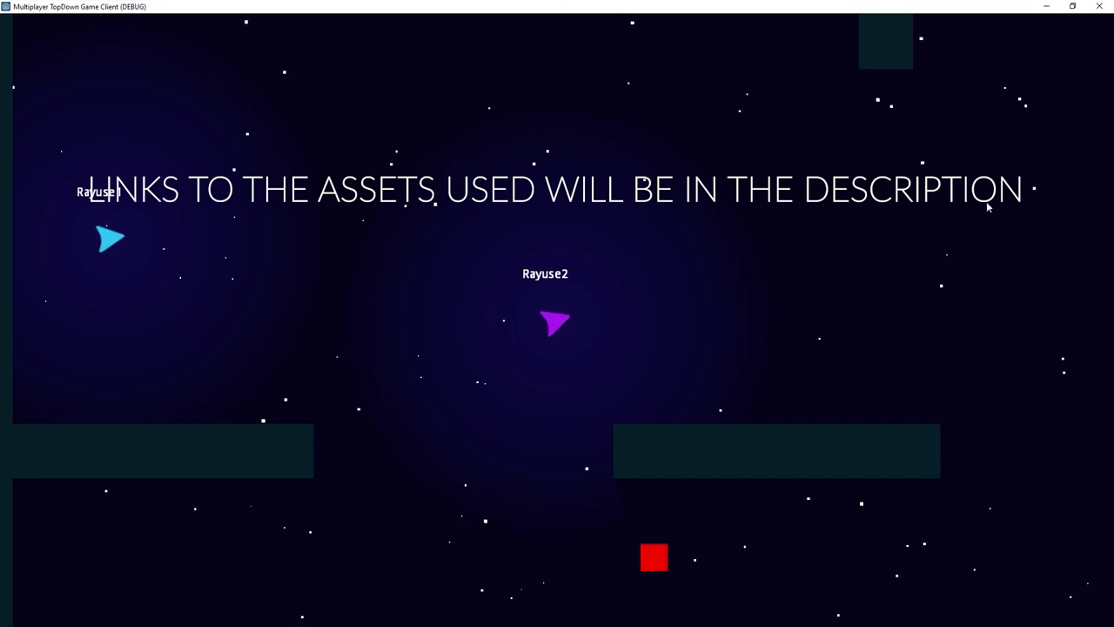
pyautogui.press('s')
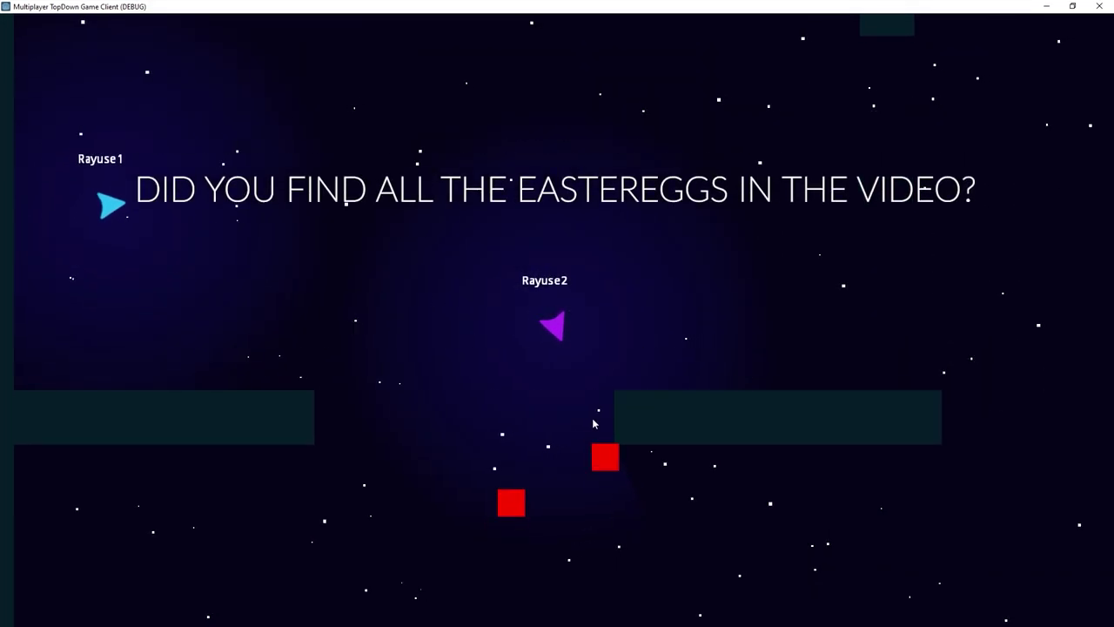
pyautogui.click(533, 416)
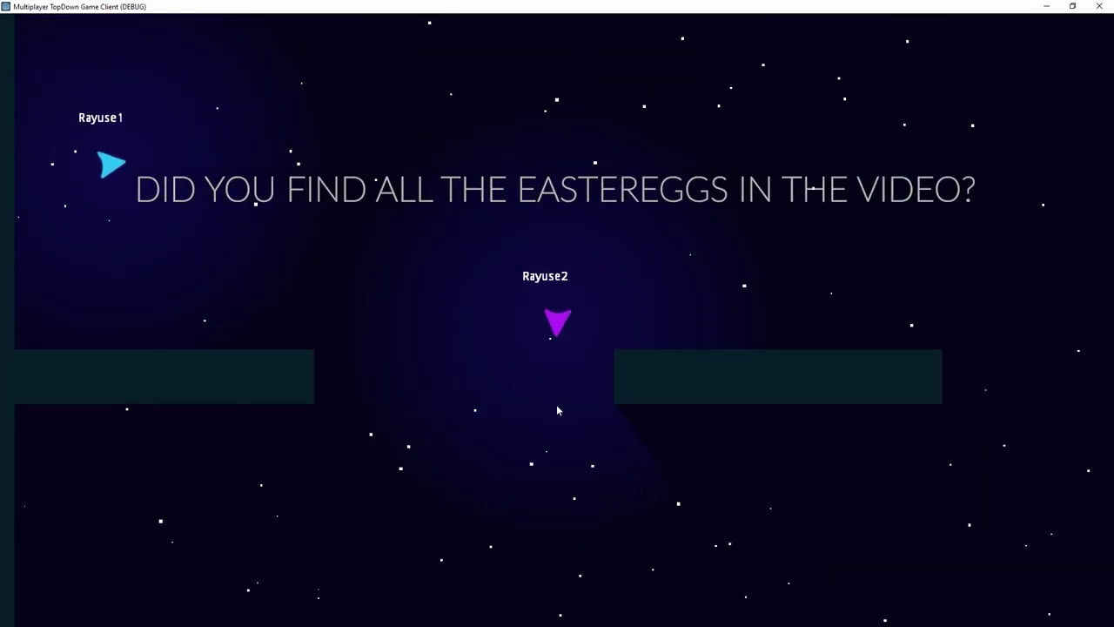
pyautogui.press('s')
pyautogui.press('d')
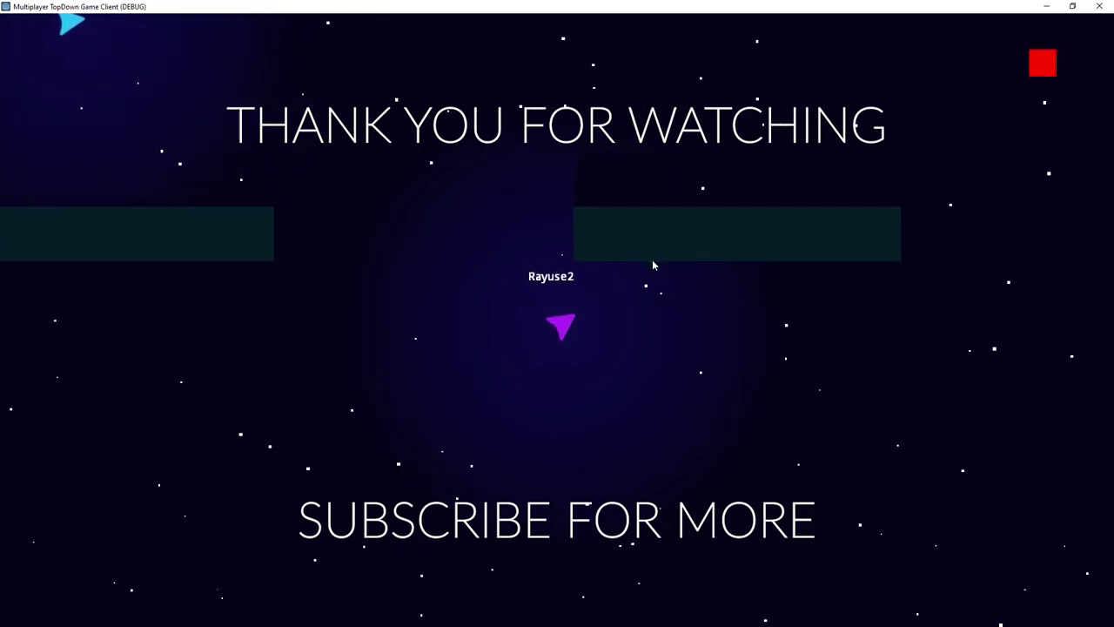
pyautogui.press('a')
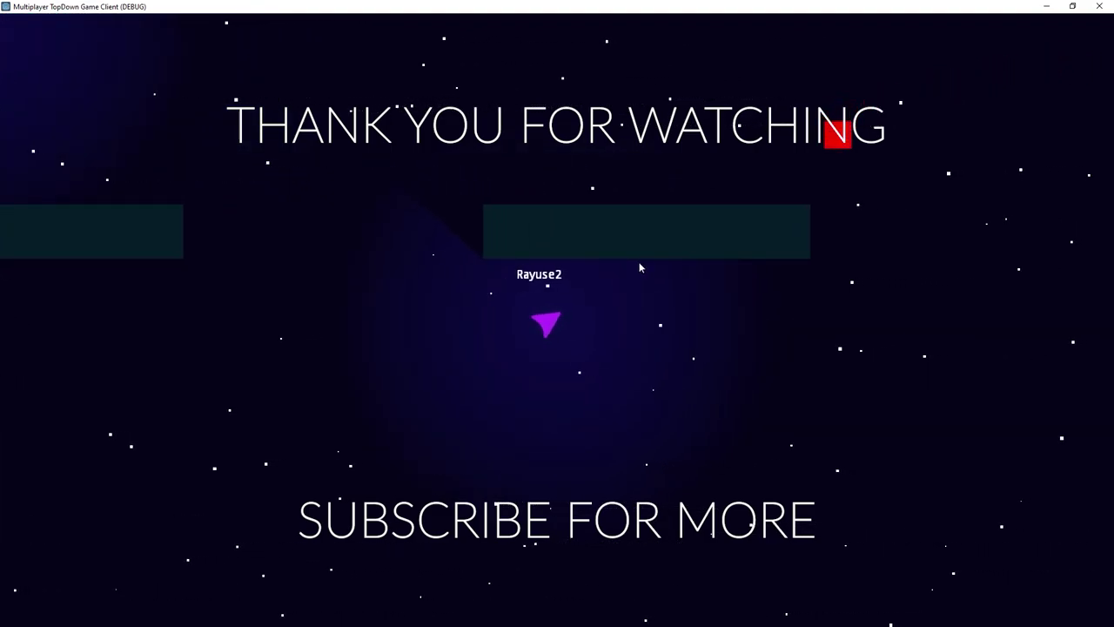
pyautogui.press('w')
pyautogui.press('w')
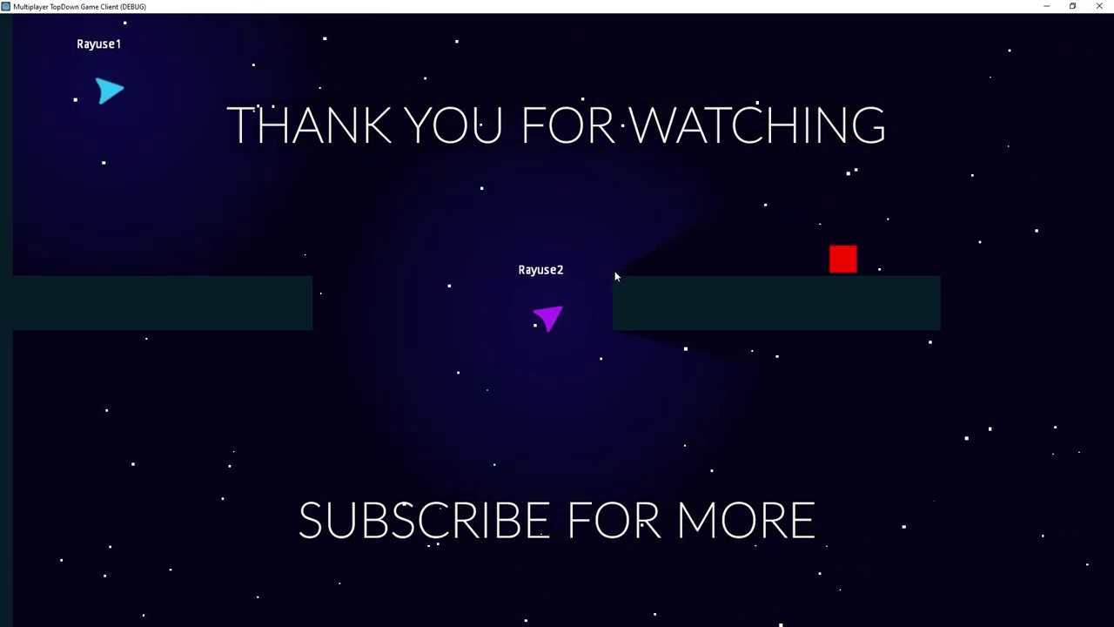